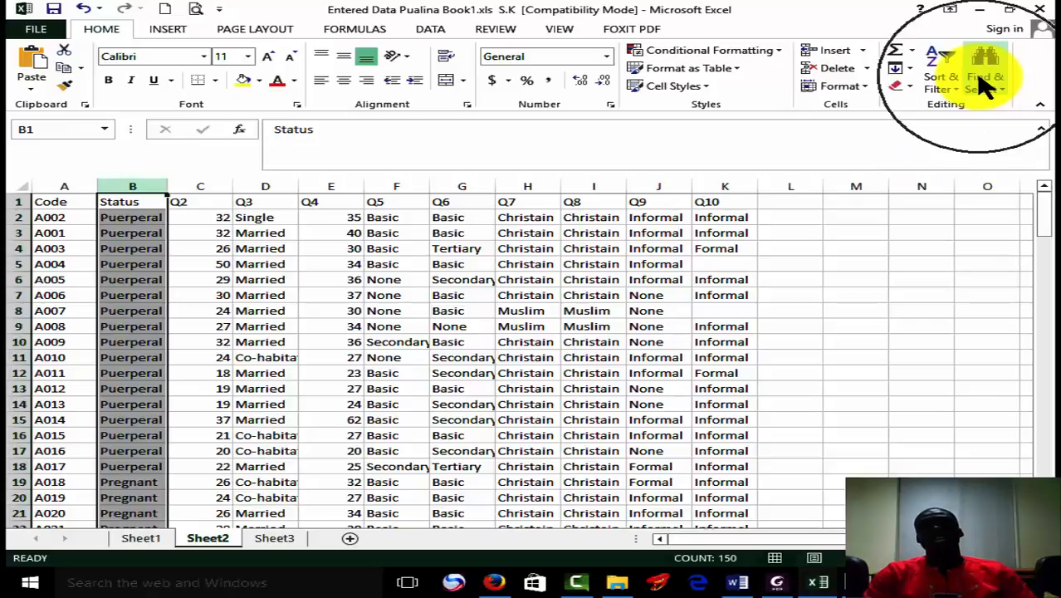
Replace every "Puerperal" entry in the Status column with the code 1.
{"action": "left_click", "coordinate": [989, 70]}
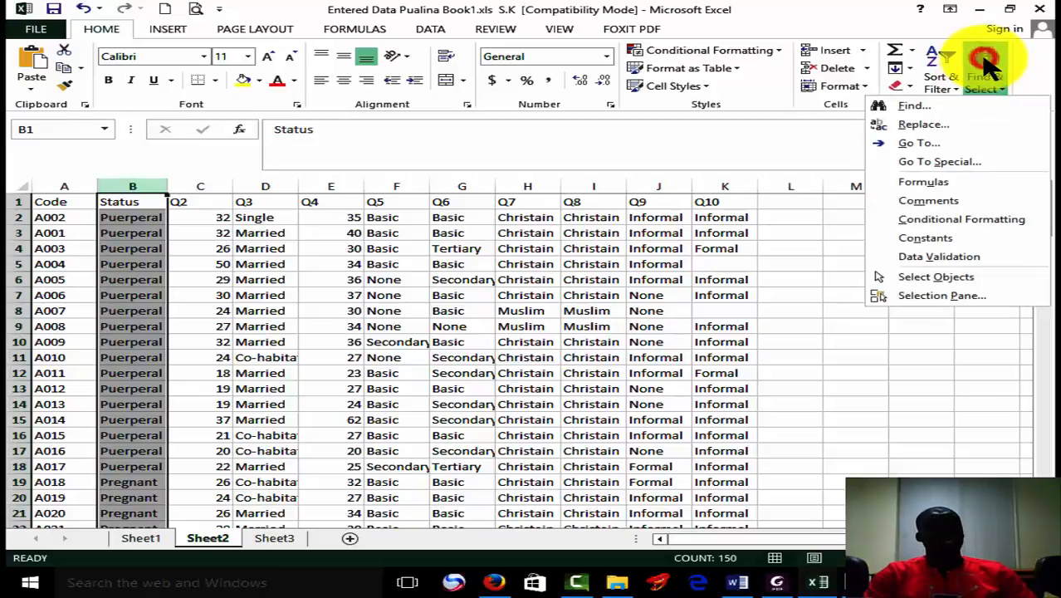
{"action": "left_click", "coordinate": [946, 128]}
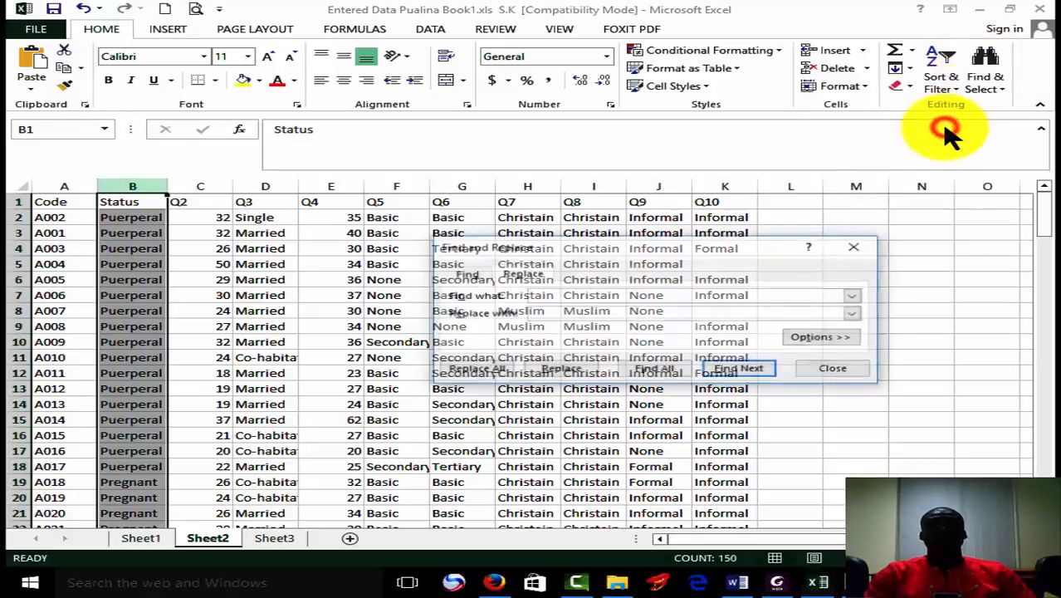
{"action": "left_click", "coordinate": [140, 217]}
{"action": "key", "text": "ctrl+c"}
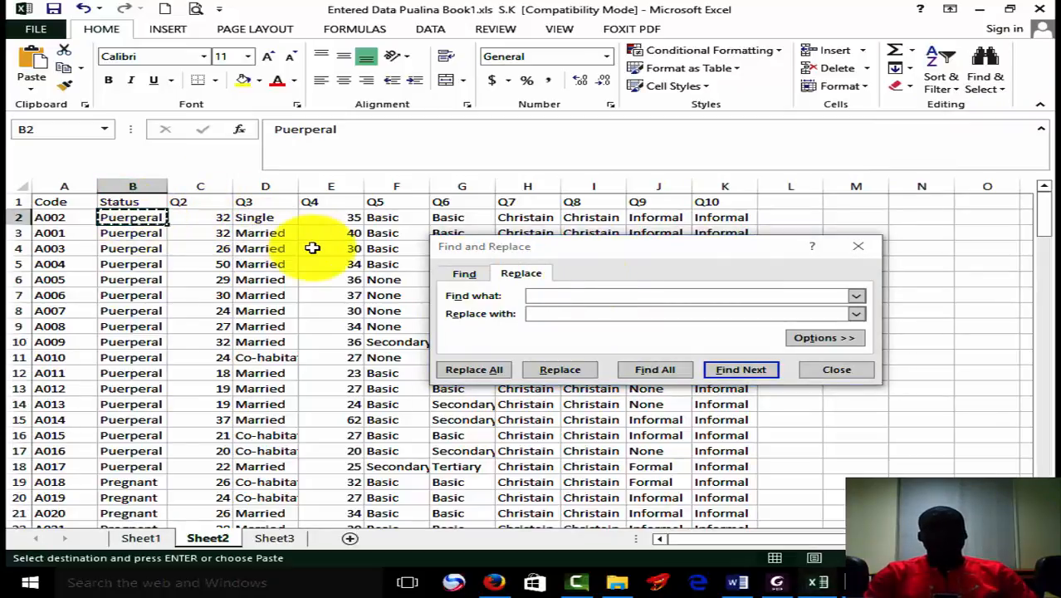
{"action": "left_click", "coordinate": [600, 295]}
{"action": "key", "text": "ctrl+v"}
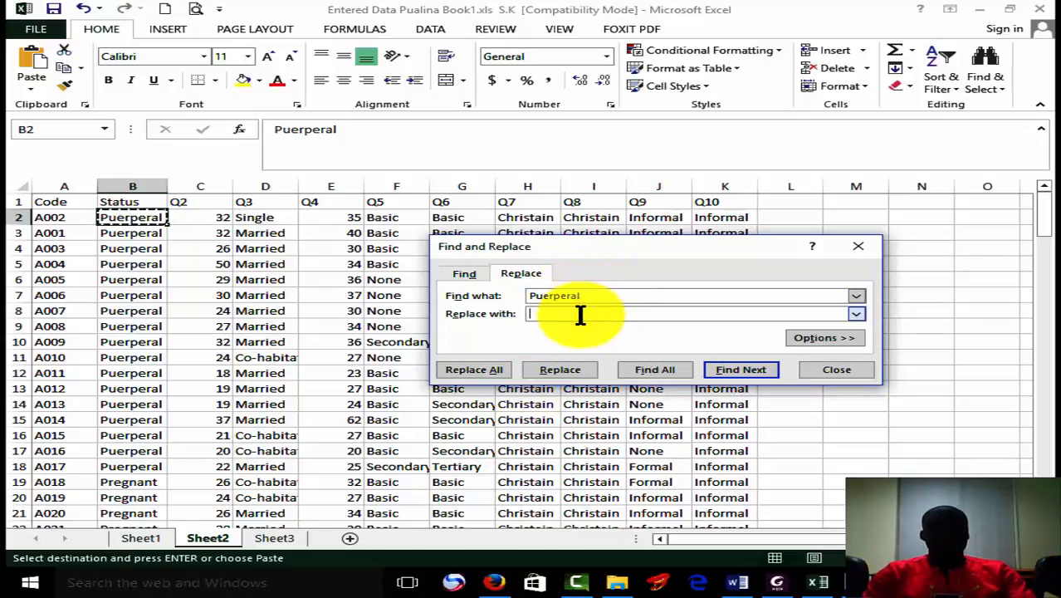
{"action": "left_click", "coordinate": [492, 371]}
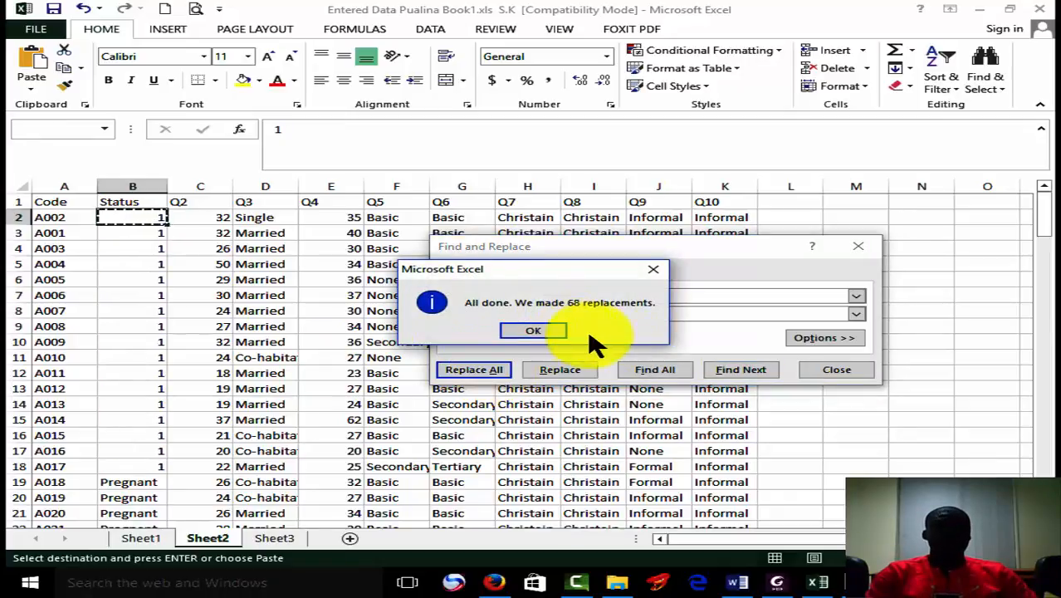
{"action": "left_click", "coordinate": [531, 333]}
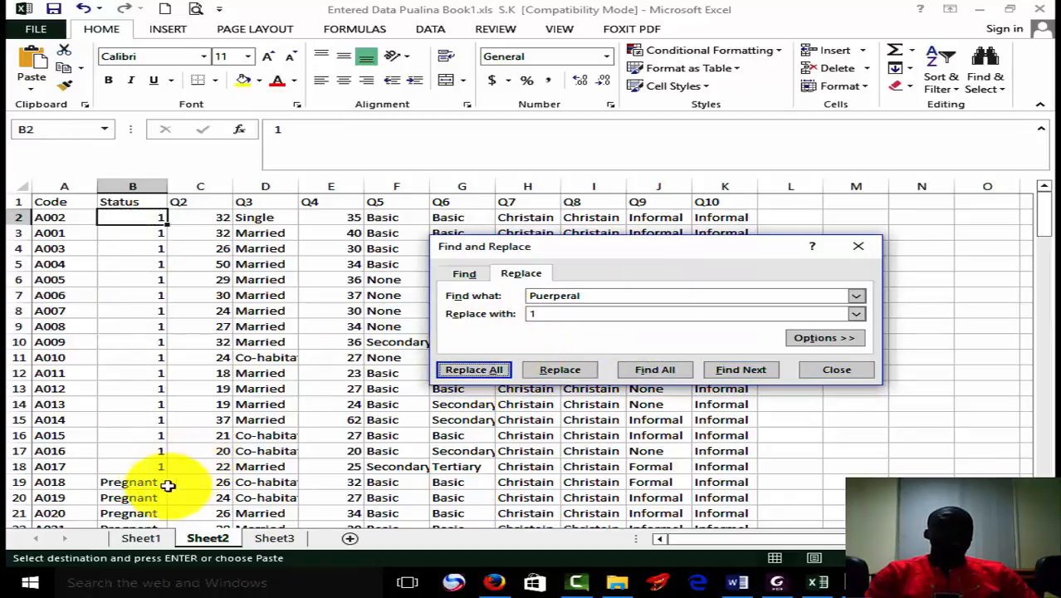
Replace every "Pregnant" entry in the Status column with the code 2.
{"action": "left_click", "coordinate": [142, 496]}
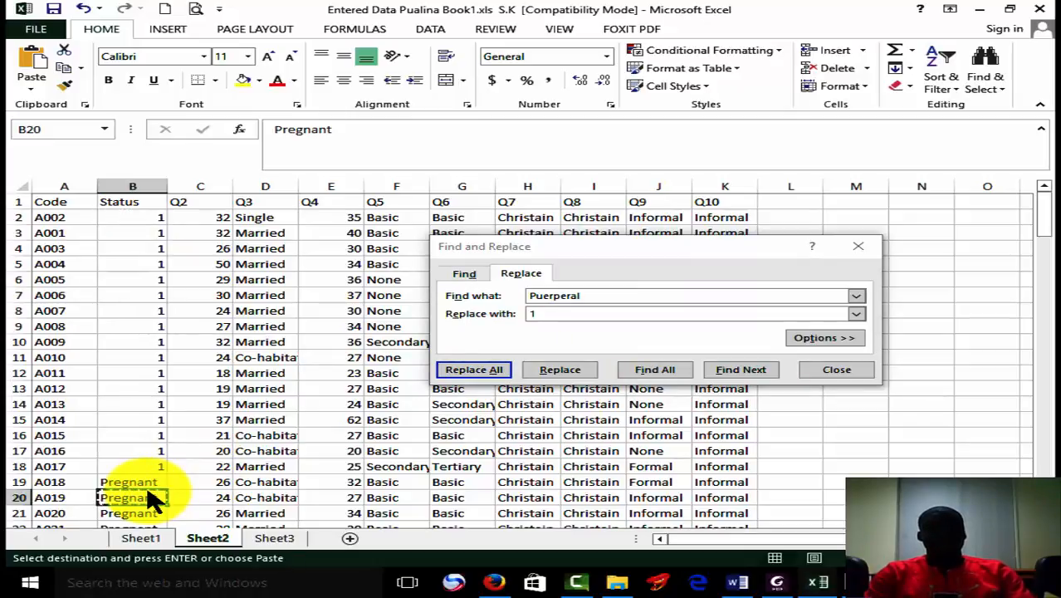
{"action": "left_click", "coordinate": [125, 481]}
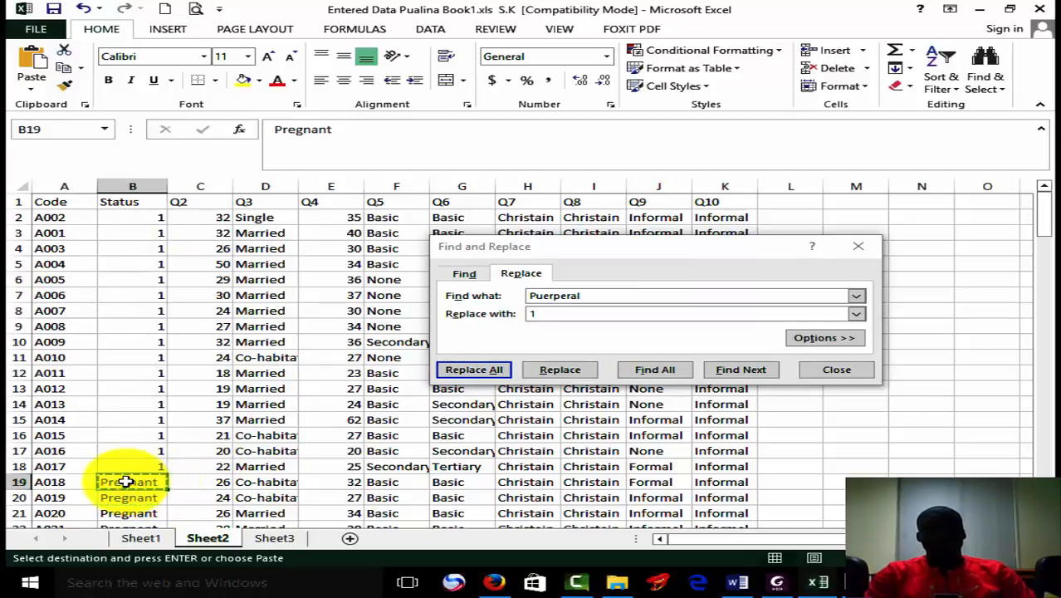
{"action": "left_click", "coordinate": [609, 299]}
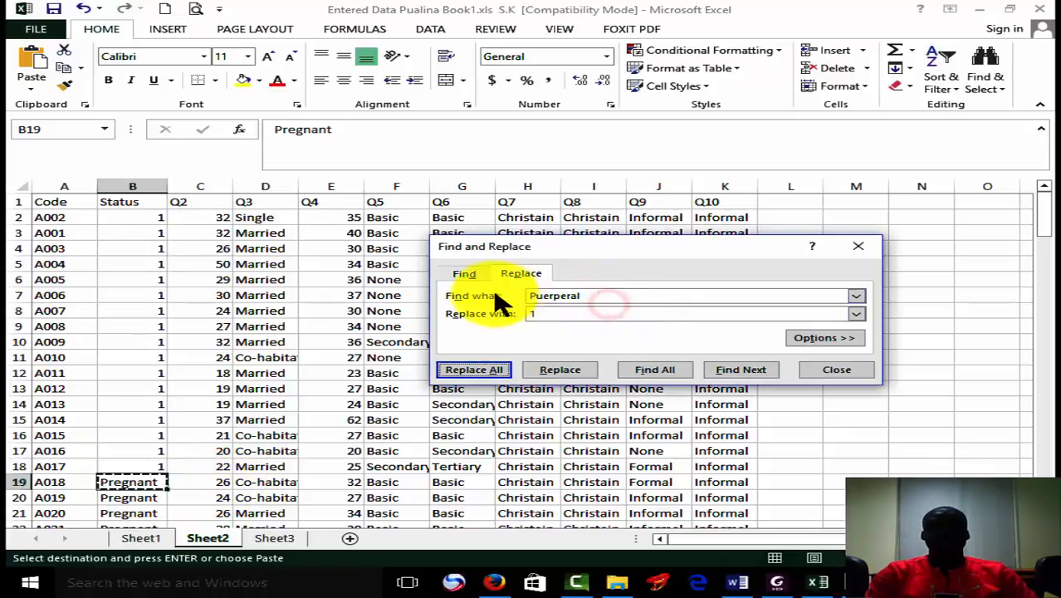
{"action": "left_click_drag", "start_coordinate": [589, 295], "coordinate": [523, 293]}
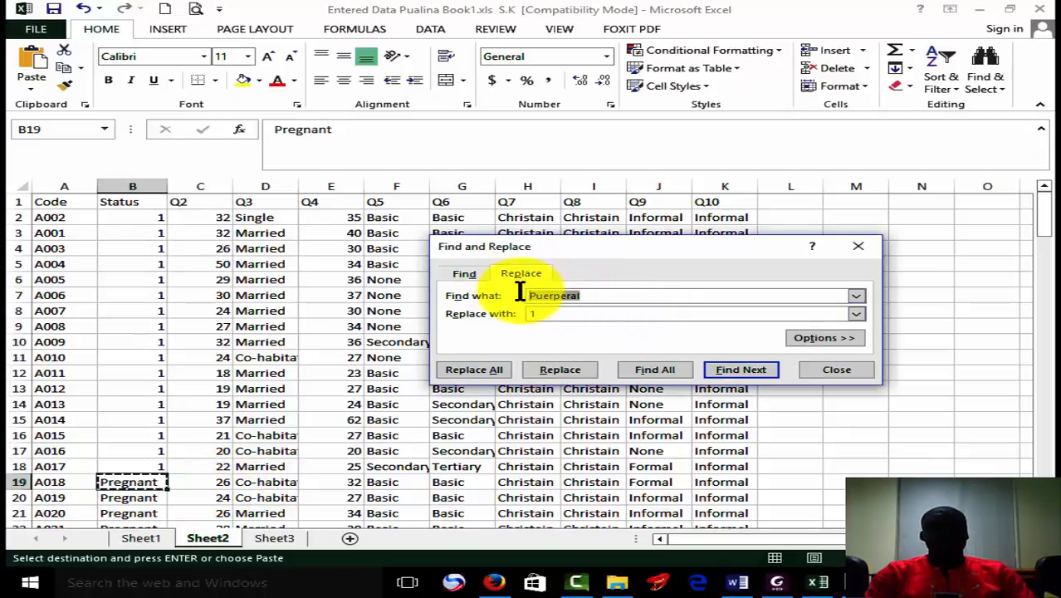
{"action": "key", "text": "ctrl+v"}
{"action": "left_click", "coordinate": [550, 312]}
{"action": "key", "text": "BackSpace"}
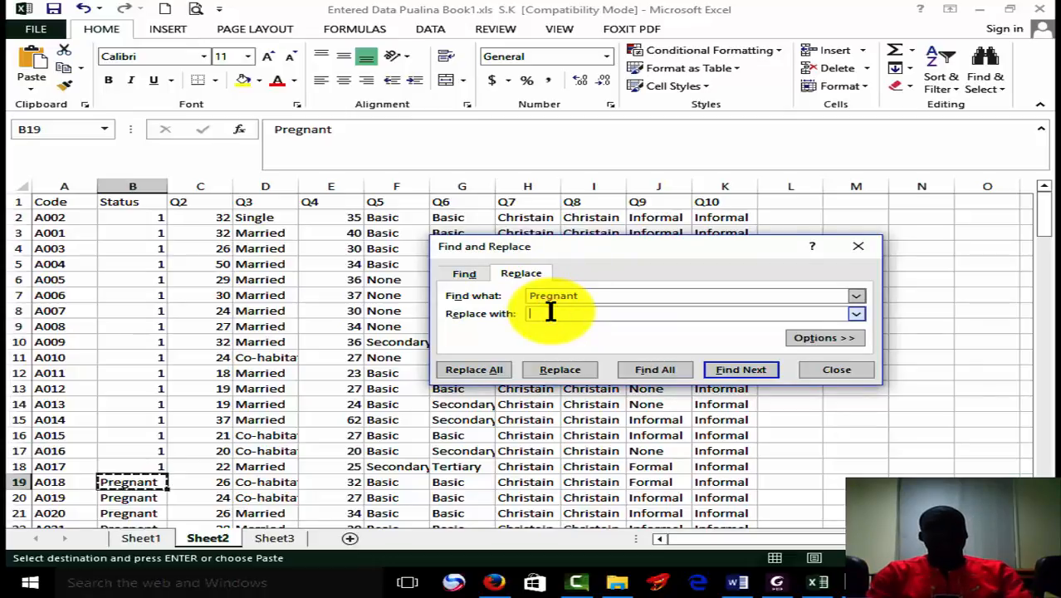
{"action": "left_click", "coordinate": [487, 371]}
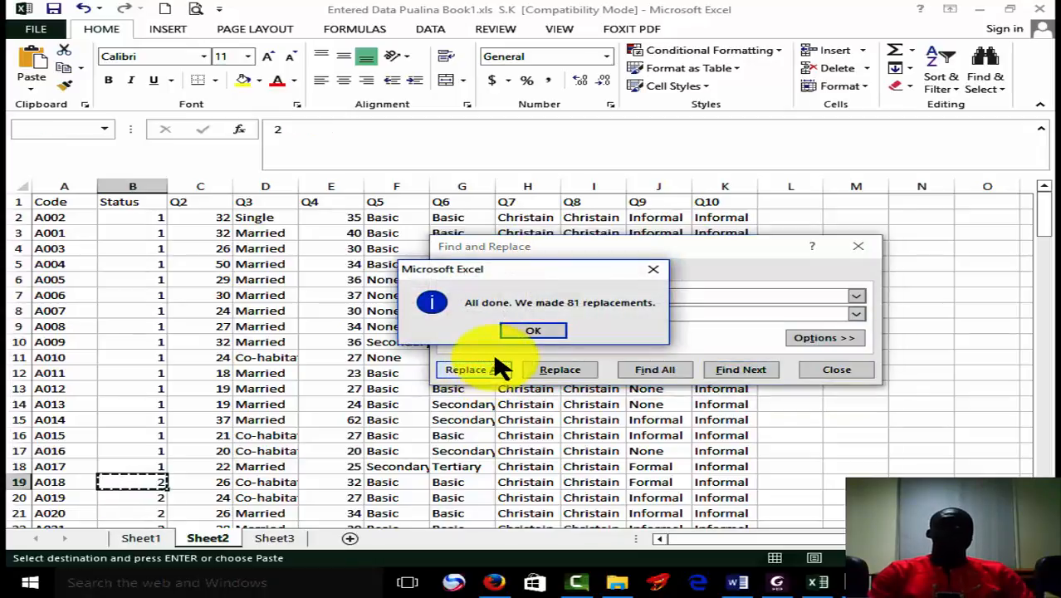
{"action": "left_click", "coordinate": [533, 331]}
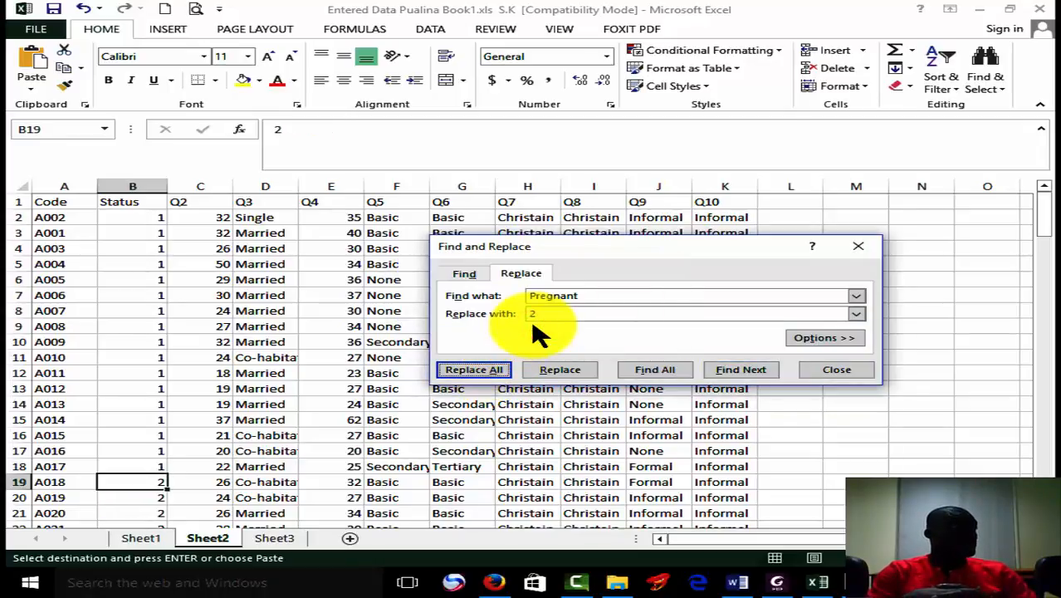
{"action": "left_click", "coordinate": [198, 185]}
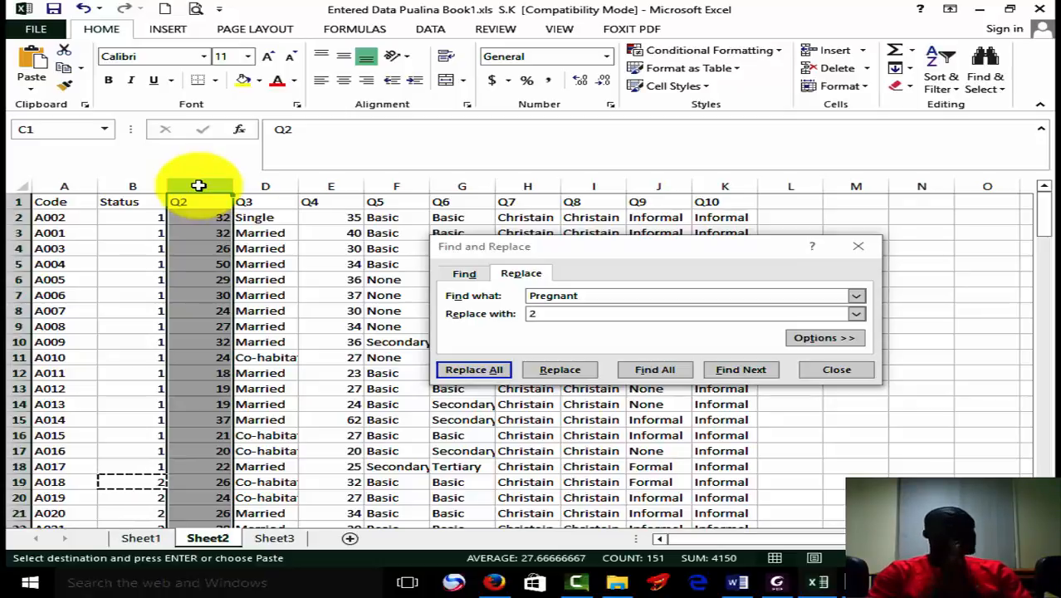
{"action": "left_click", "coordinate": [266, 182]}
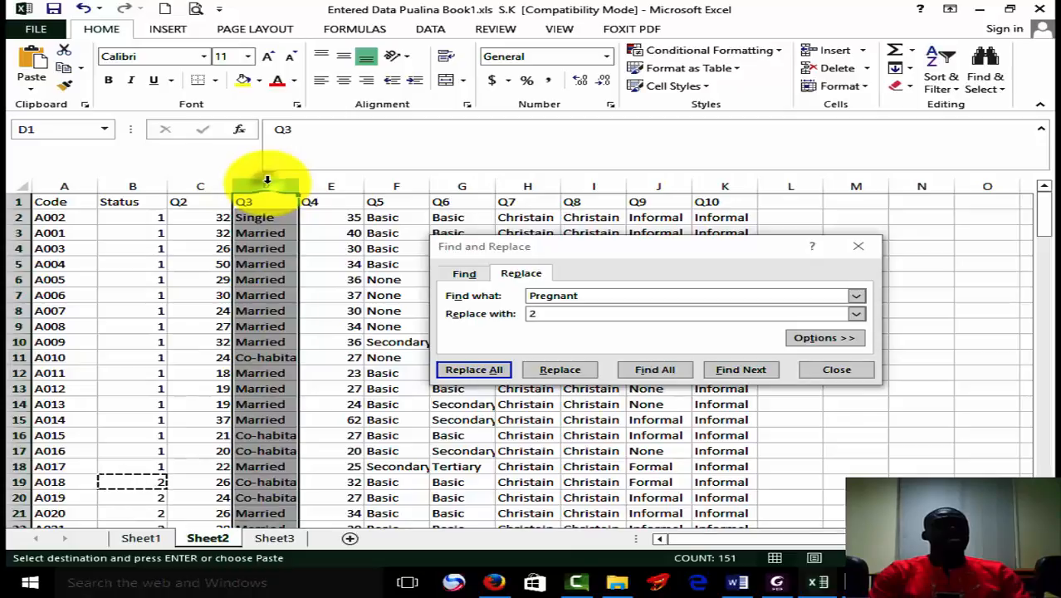
{"action": "right_click", "coordinate": [266, 180]}
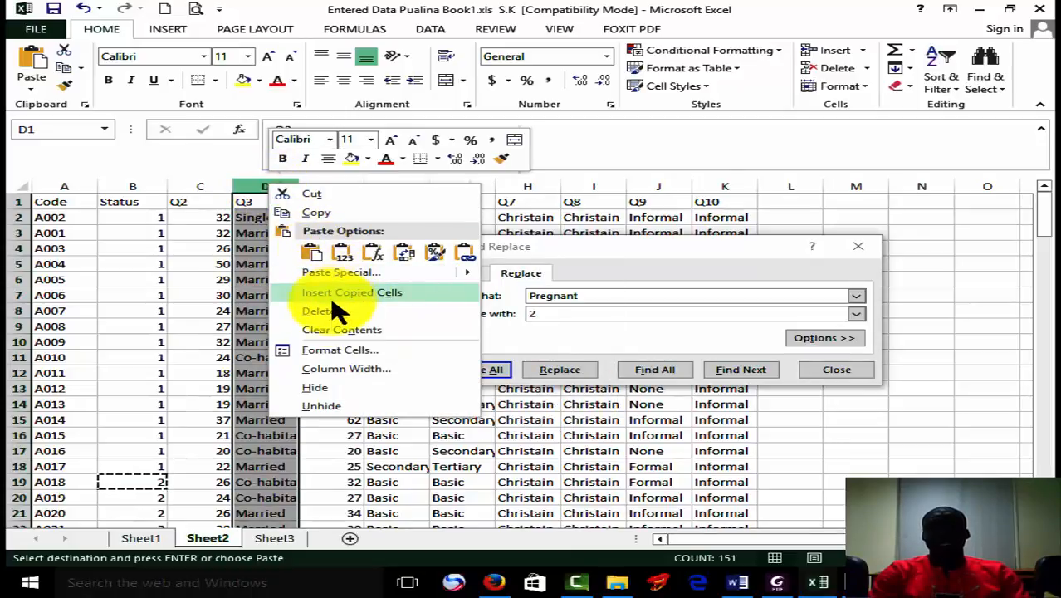
{"action": "left_click", "coordinate": [282, 538]}
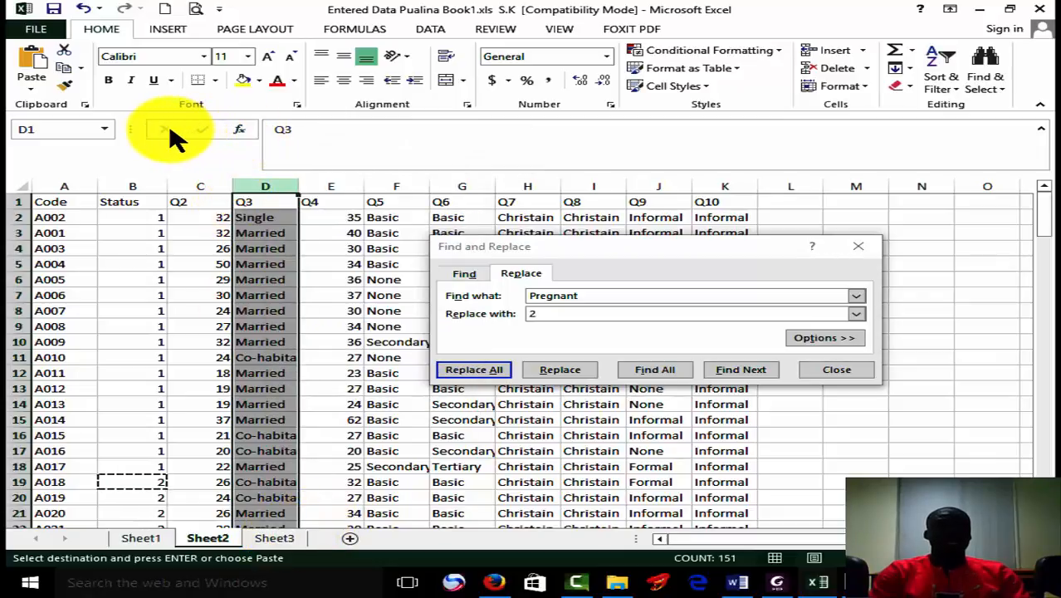
{"action": "left_click", "coordinate": [239, 130]}
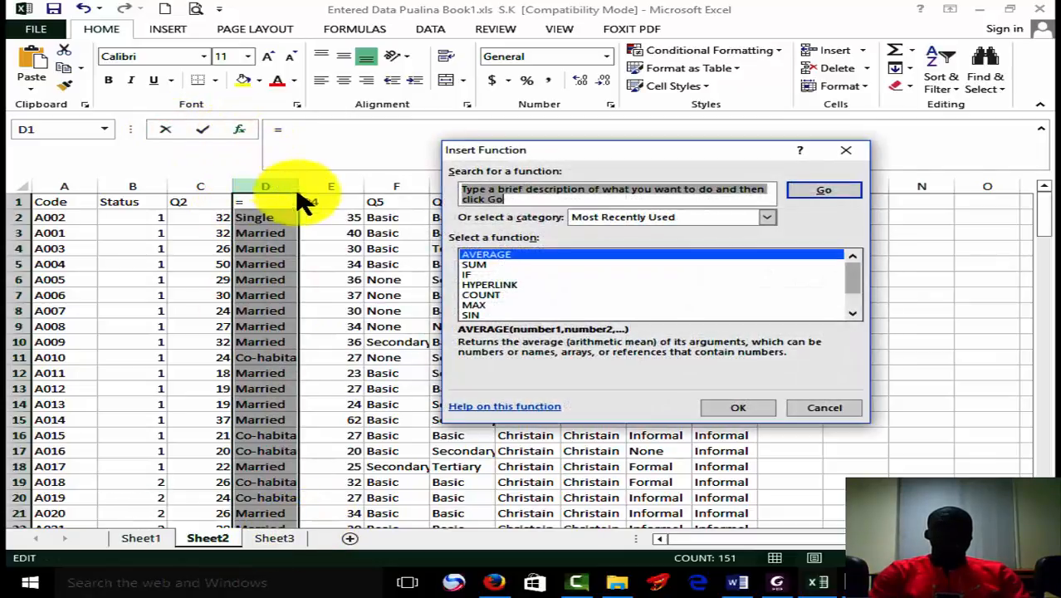
{"action": "left_click", "coordinate": [821, 407]}
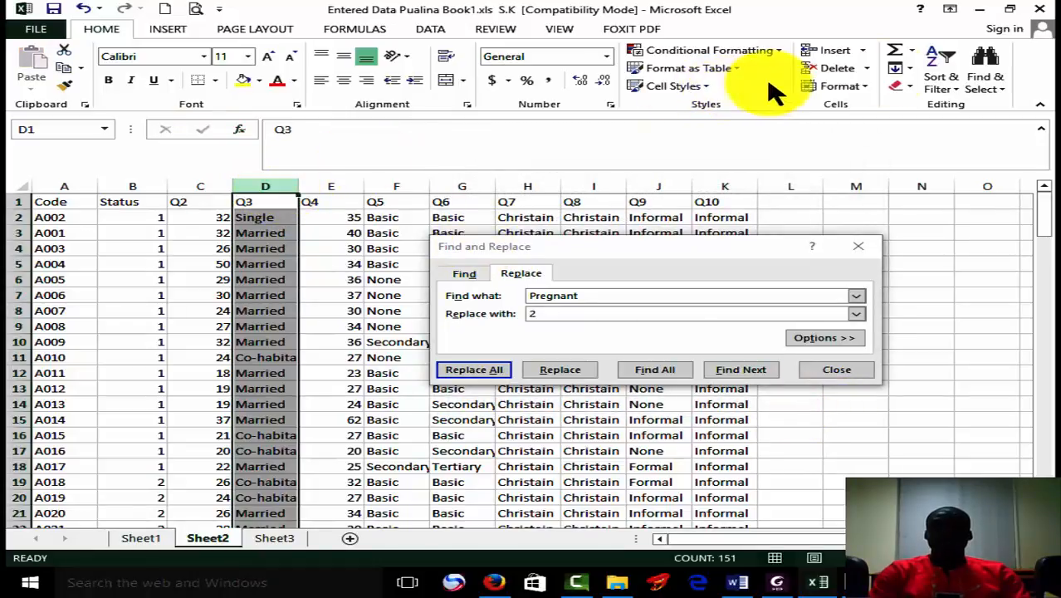
Insert a blank column between the Q2 and Q3 columns.
{"action": "right_click", "coordinate": [274, 187]}
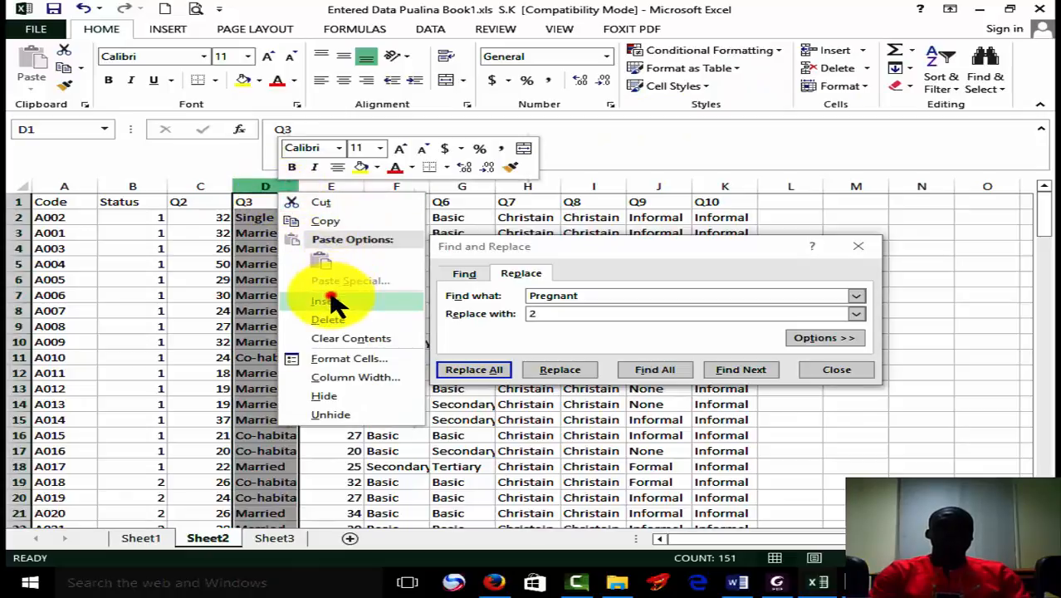
{"action": "left_click", "coordinate": [330, 303]}
{"action": "left_click", "coordinate": [270, 215]}
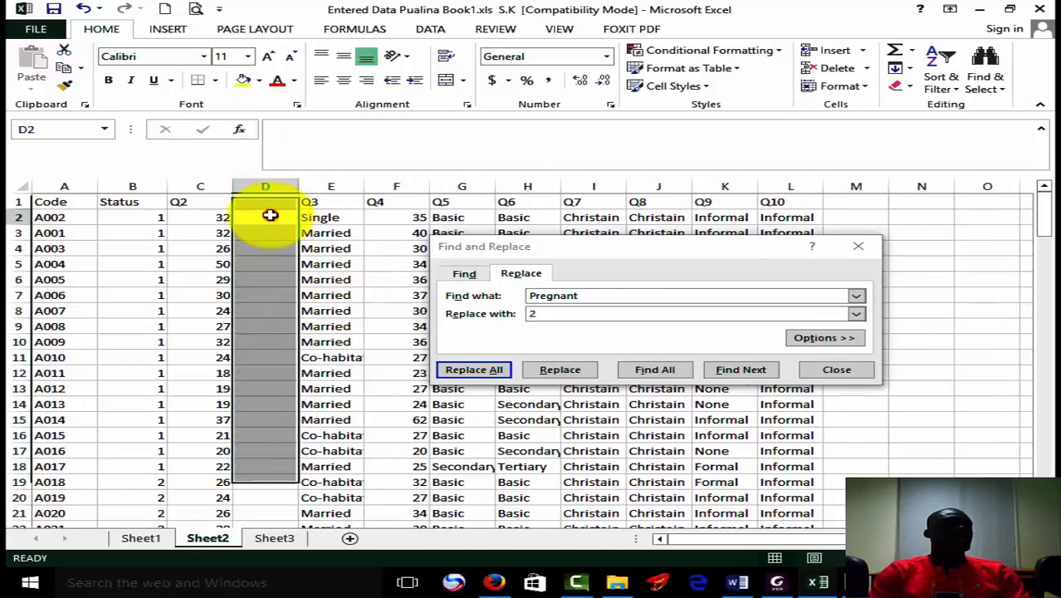
Add a filter to the Q2 column and show only the rows where Q2 is less than 20.
{"action": "left_click", "coordinate": [205, 185]}
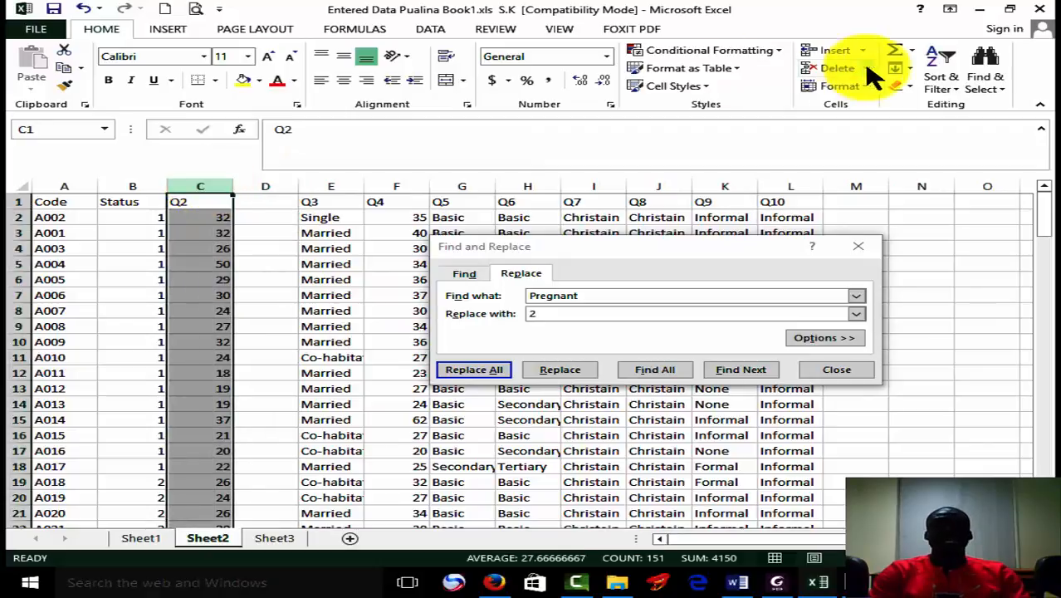
{"action": "left_click", "coordinate": [938, 66]}
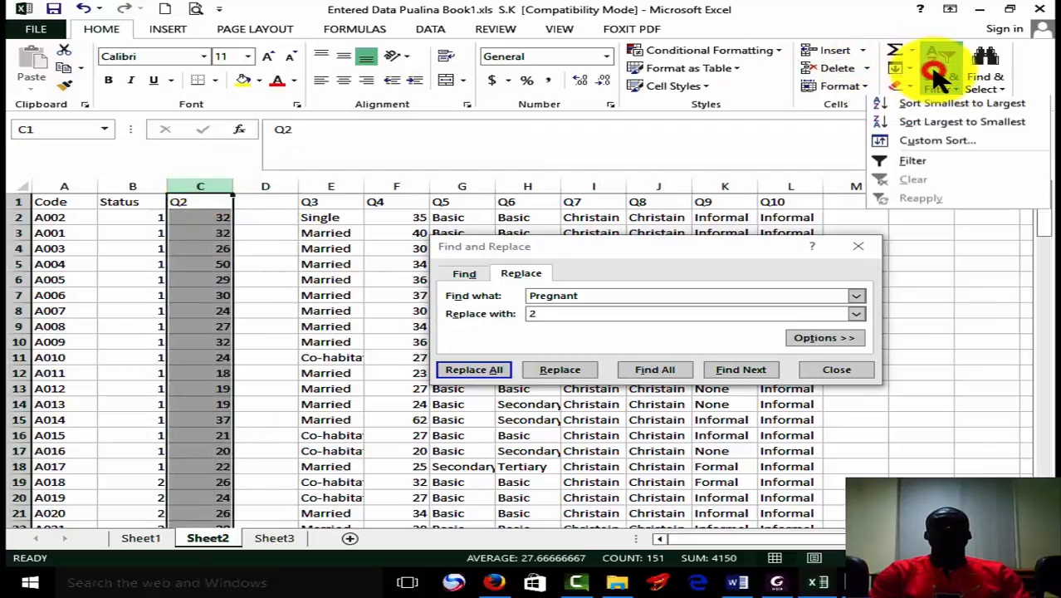
{"action": "left_click", "coordinate": [931, 166]}
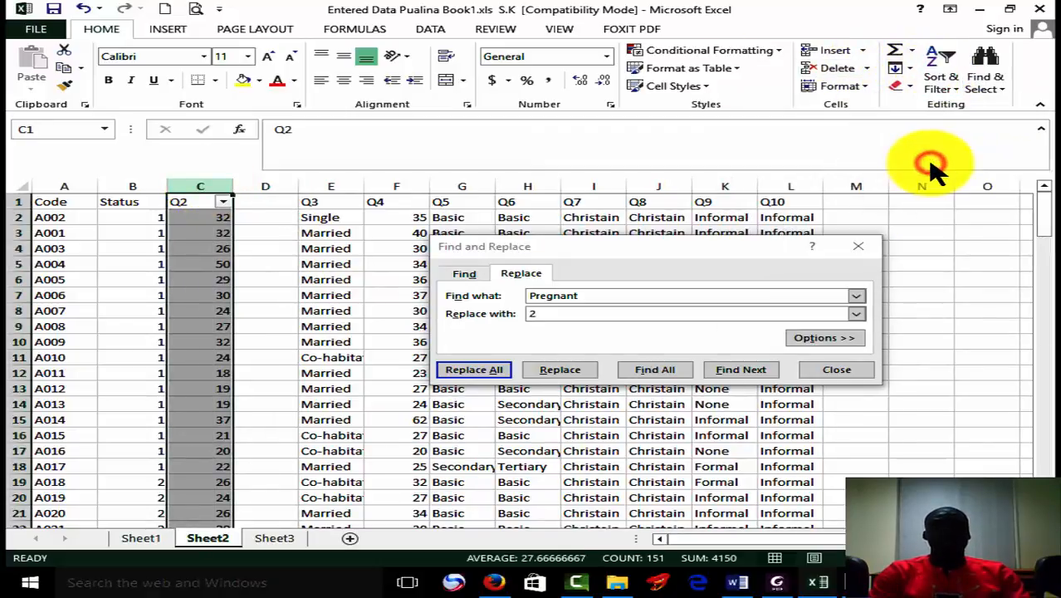
{"action": "left_click", "coordinate": [221, 202]}
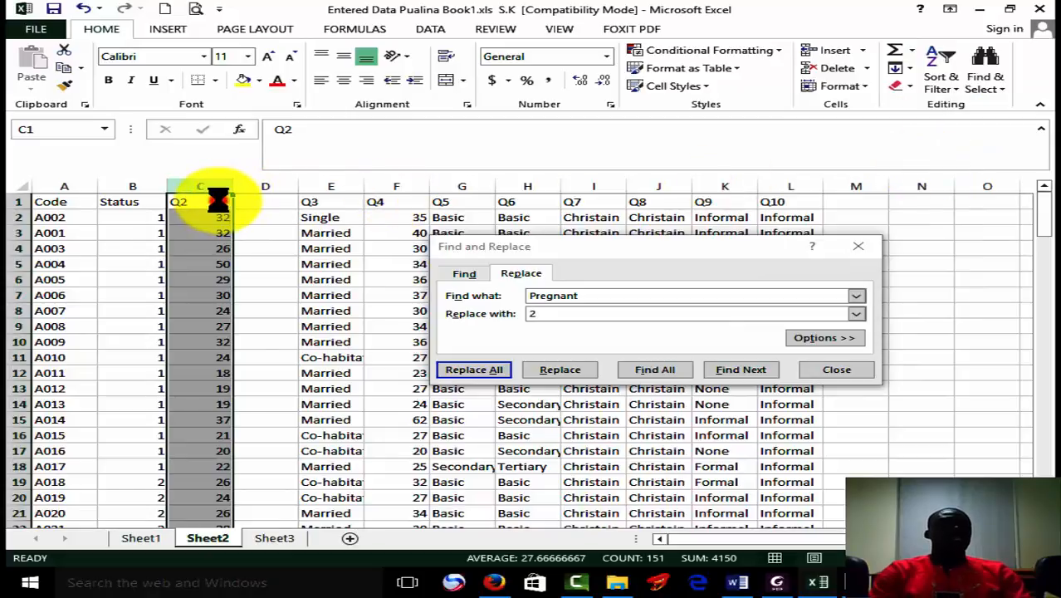
{"action": "mouse_move", "coordinate": [237, 327]}
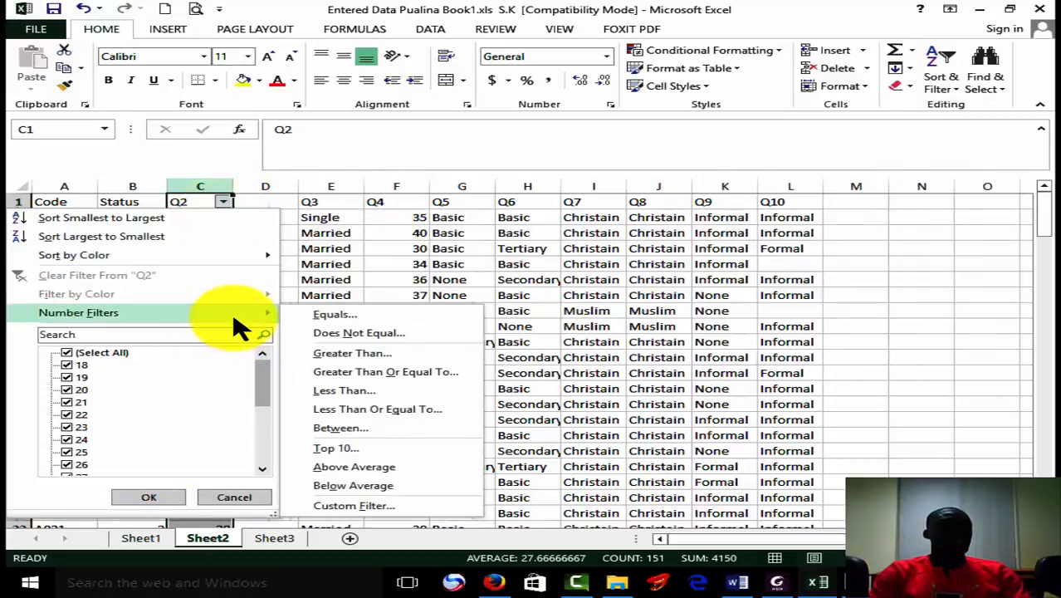
{"action": "left_click", "coordinate": [381, 392]}
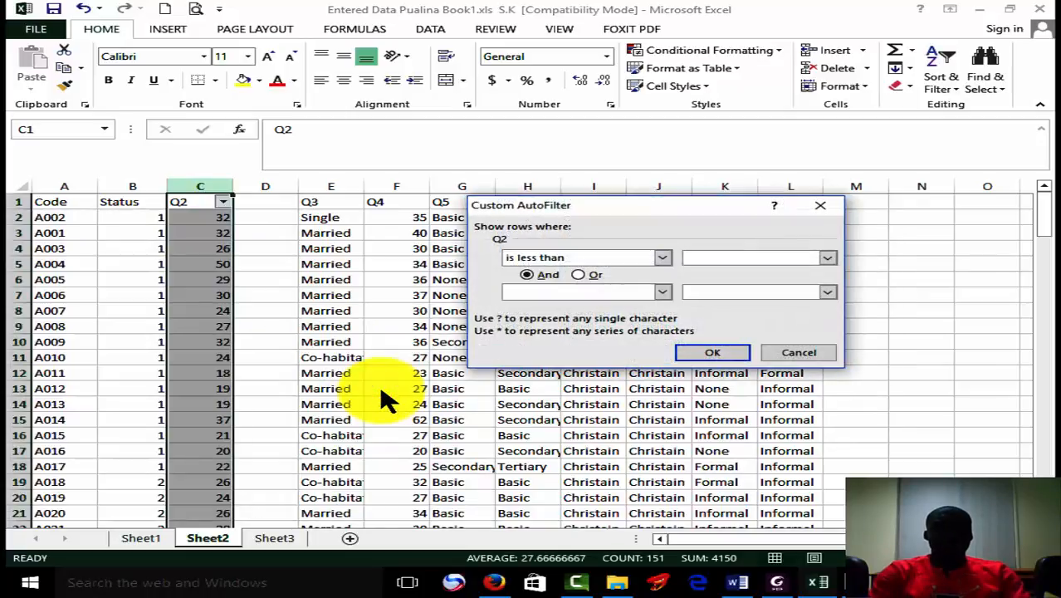
{"action": "type", "text": "2"}
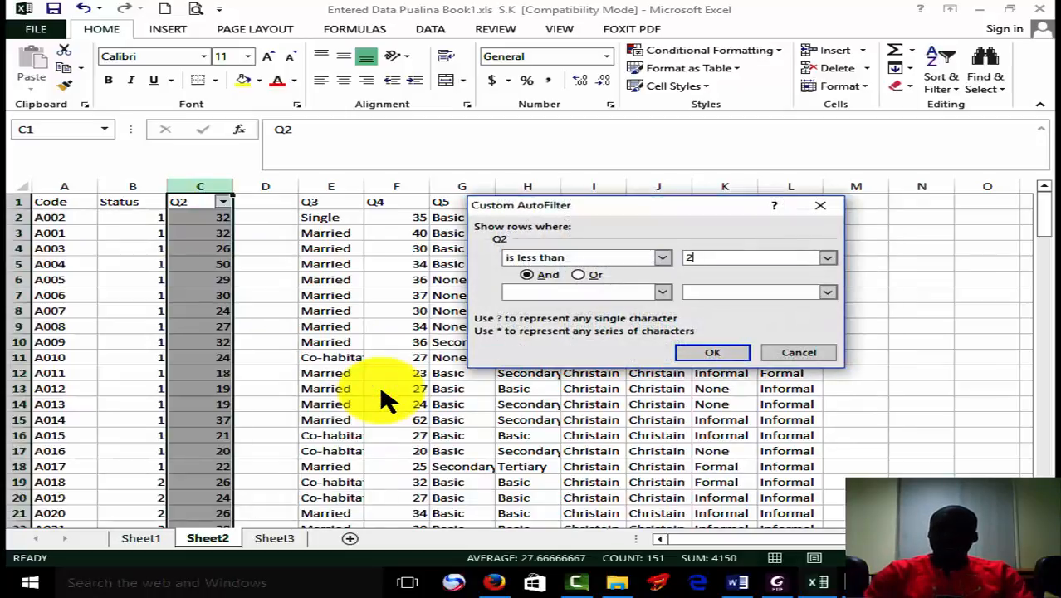
{"action": "type", "text": "0"}
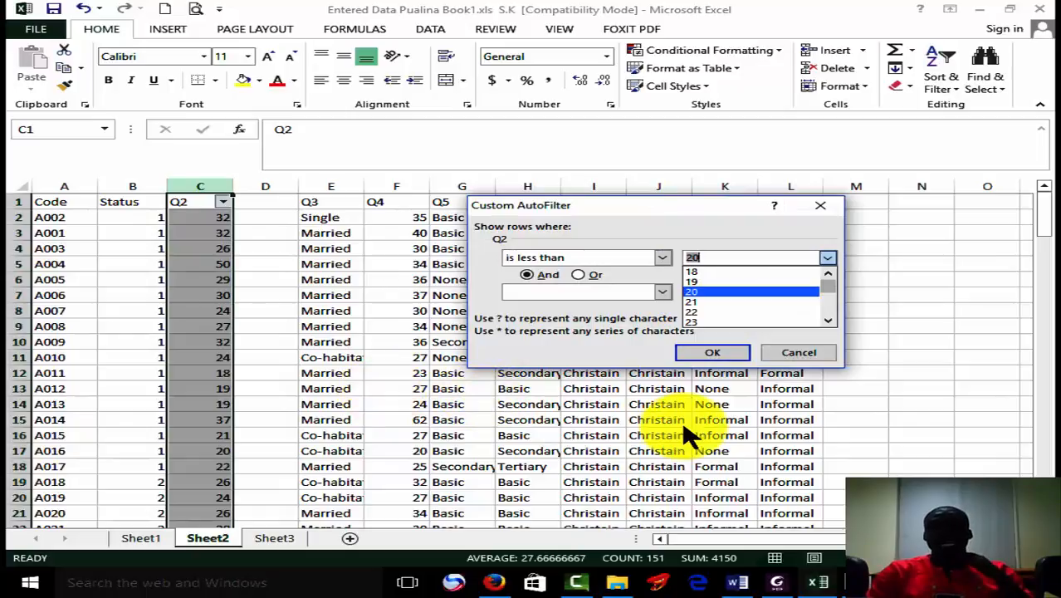
{"action": "left_click", "coordinate": [703, 357]}
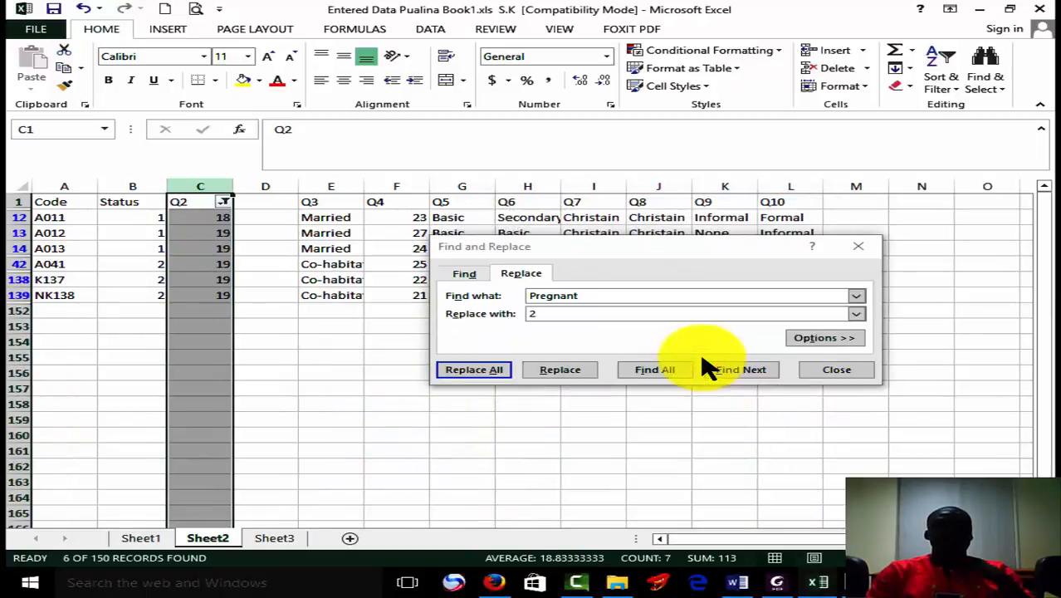
Enter the code 1 in D12 and fill it down the blank column to the last filtered record, D139.
{"action": "left_click", "coordinate": [274, 216]}
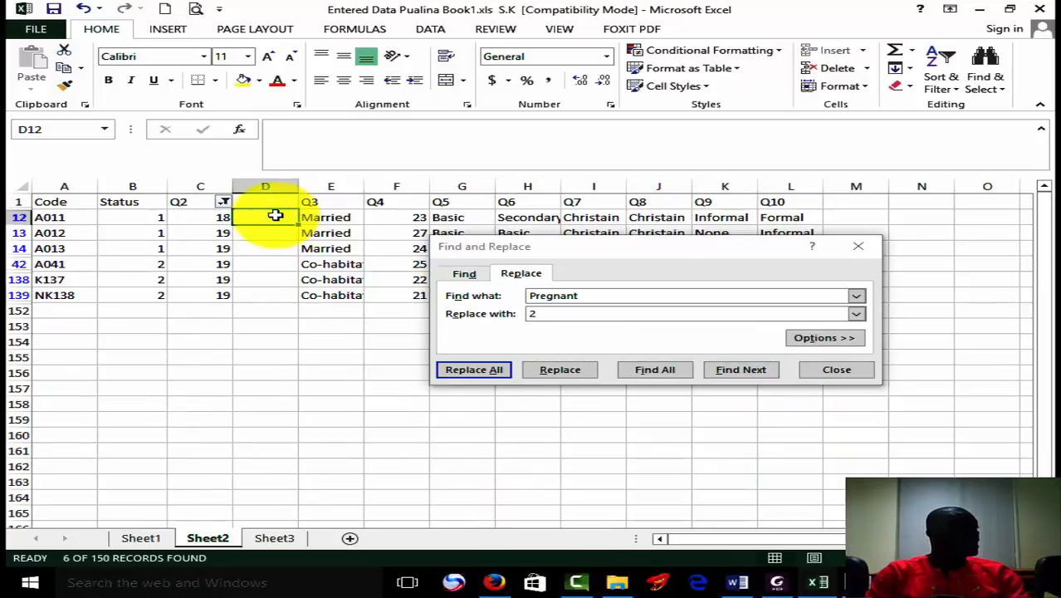
{"action": "type", "text": "1"}
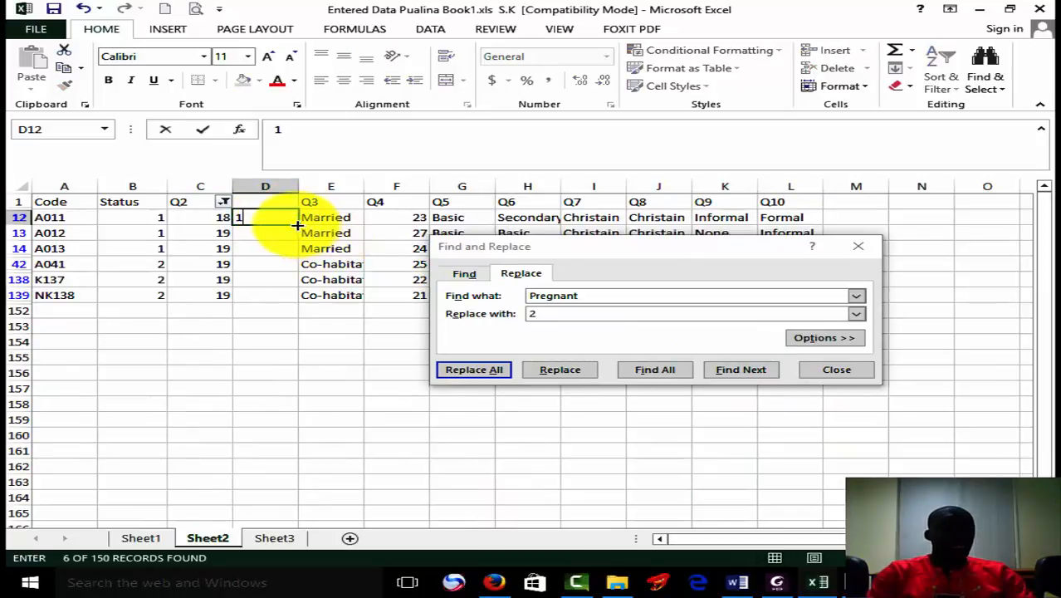
{"action": "left_click_drag", "start_coordinate": [300, 223], "coordinate": [292, 298]}
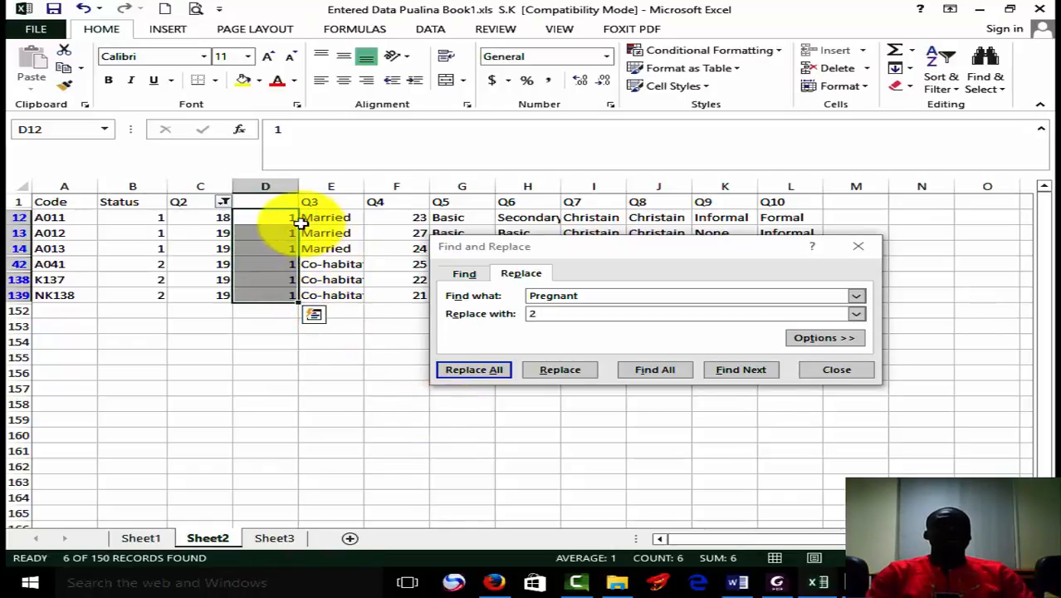
Filter the Q2 column to show only the rows where Q2 is greater than or equal to 20 and less than 30.
{"action": "left_click", "coordinate": [224, 201]}
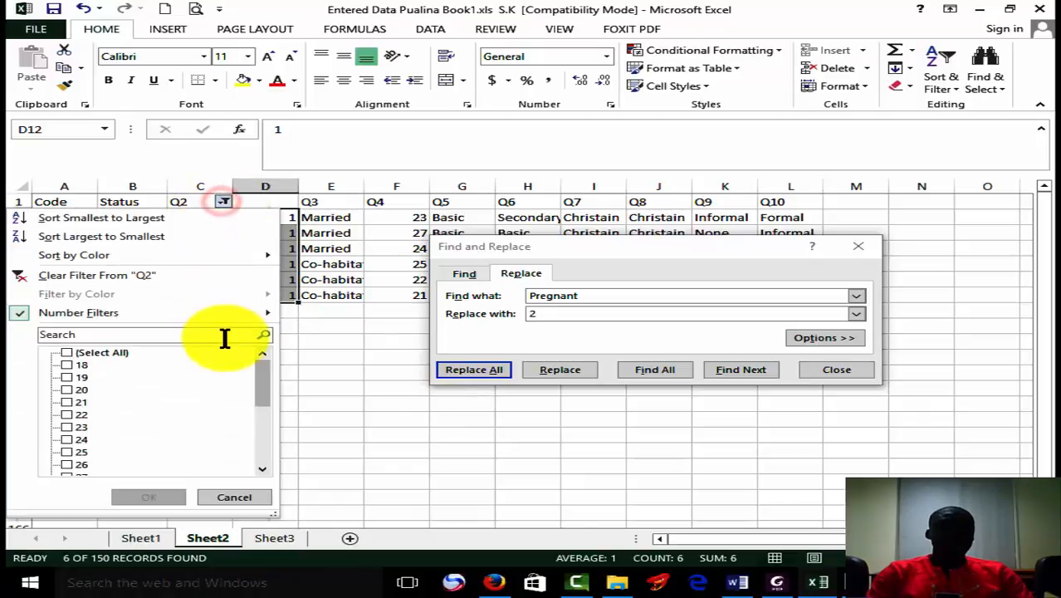
{"action": "mouse_move", "coordinate": [245, 323]}
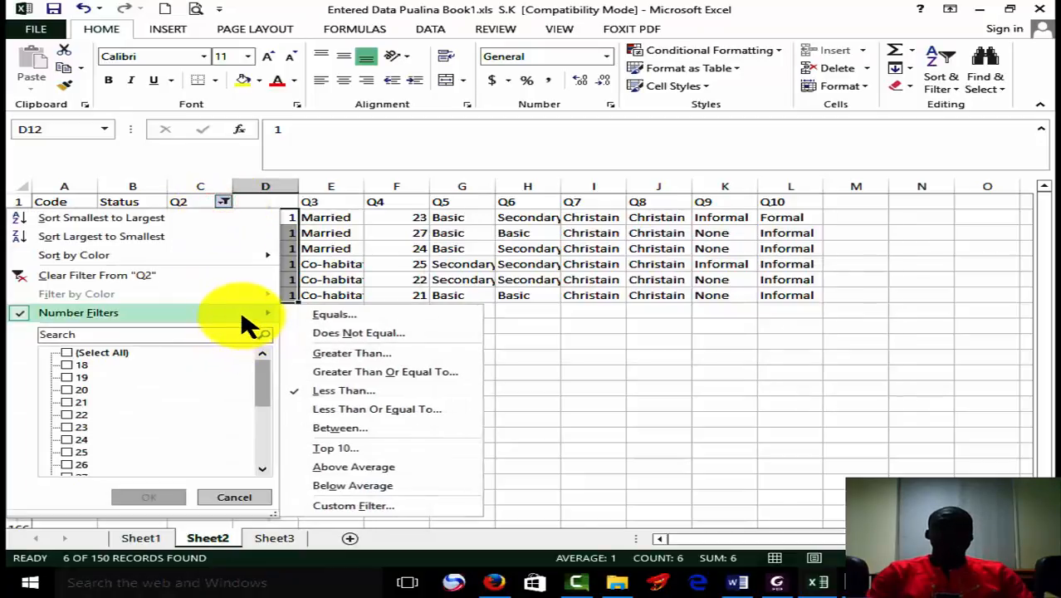
{"action": "left_click", "coordinate": [415, 378]}
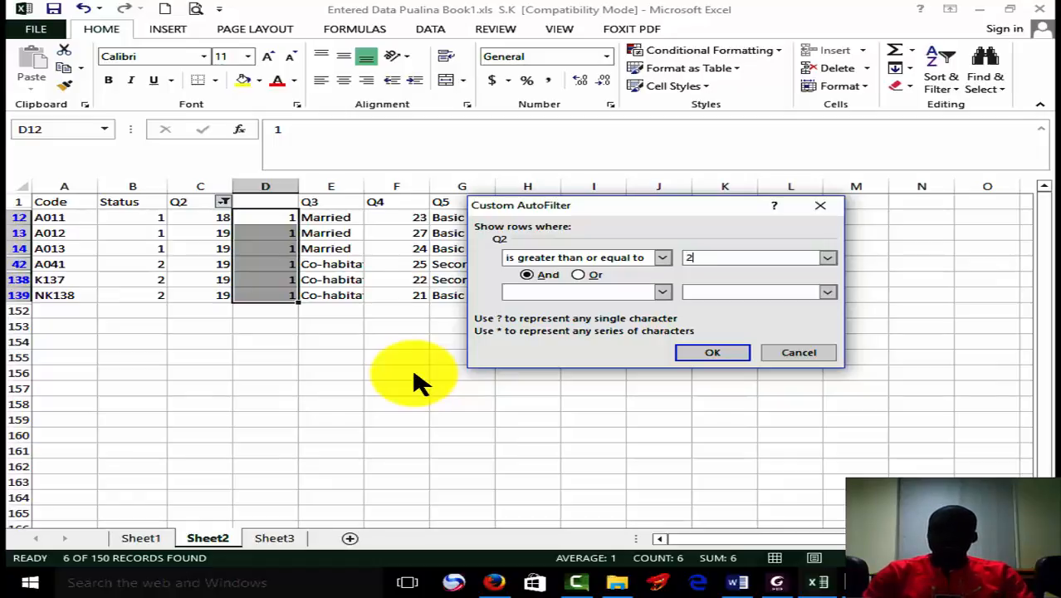
{"action": "type", "text": "20"}
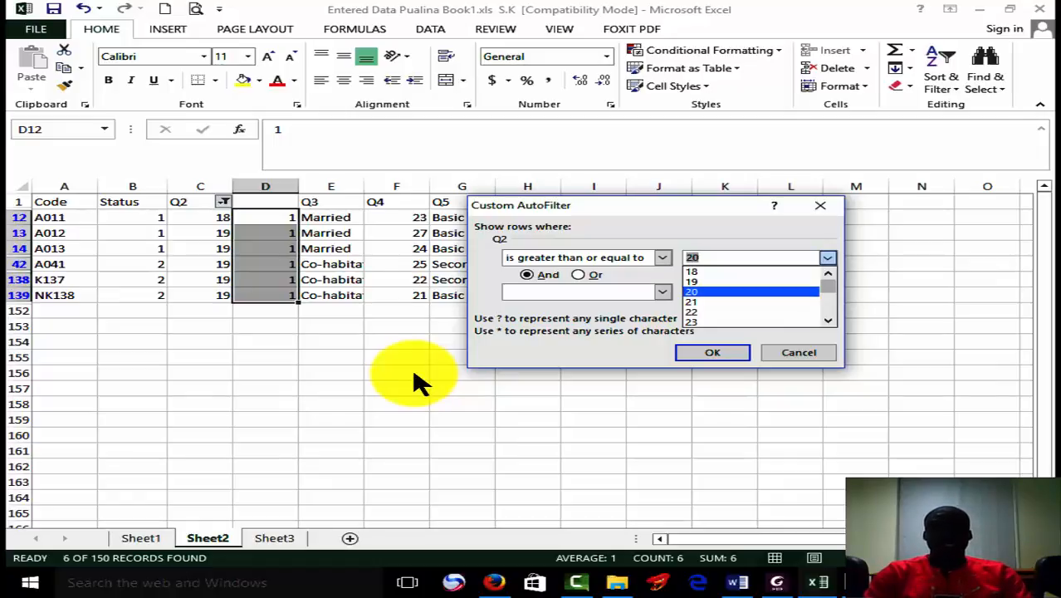
{"action": "left_click", "coordinate": [662, 292]}
{"action": "left_click", "coordinate": [661, 291]}
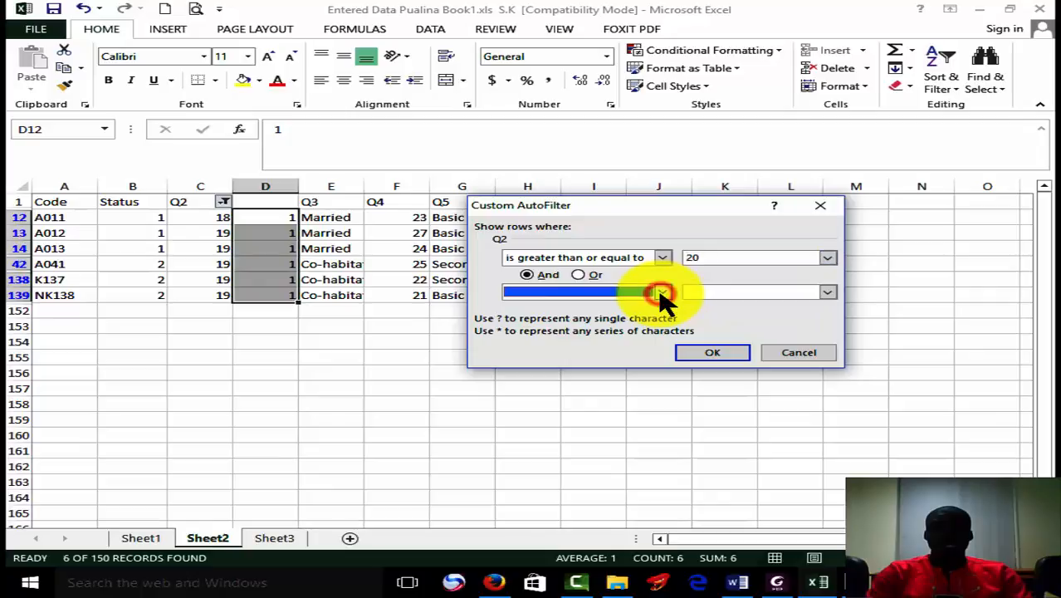
{"action": "left_click", "coordinate": [662, 292]}
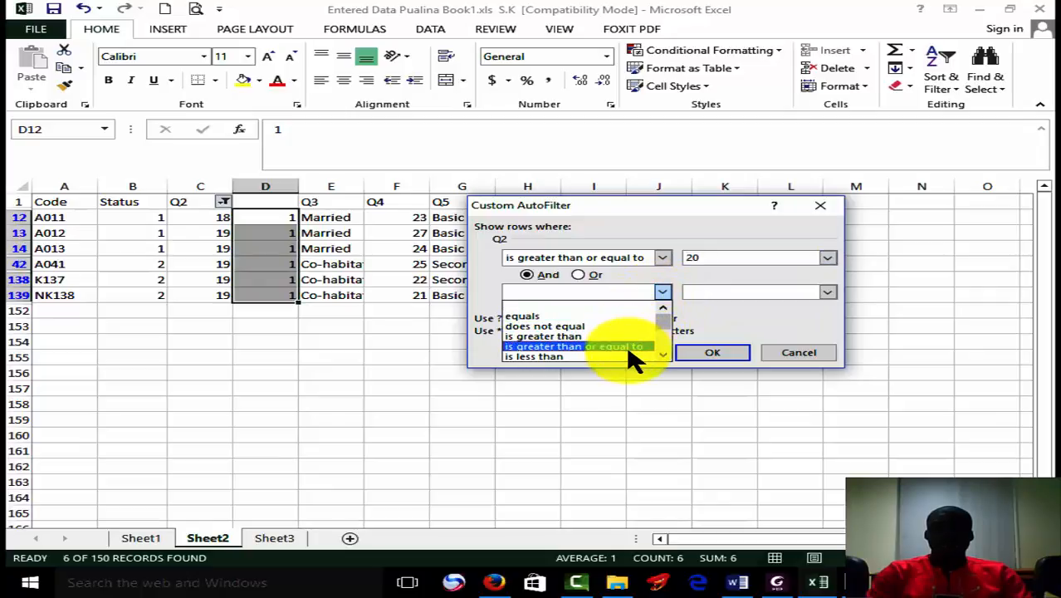
{"action": "left_click", "coordinate": [628, 357]}
{"action": "left_click", "coordinate": [698, 293]}
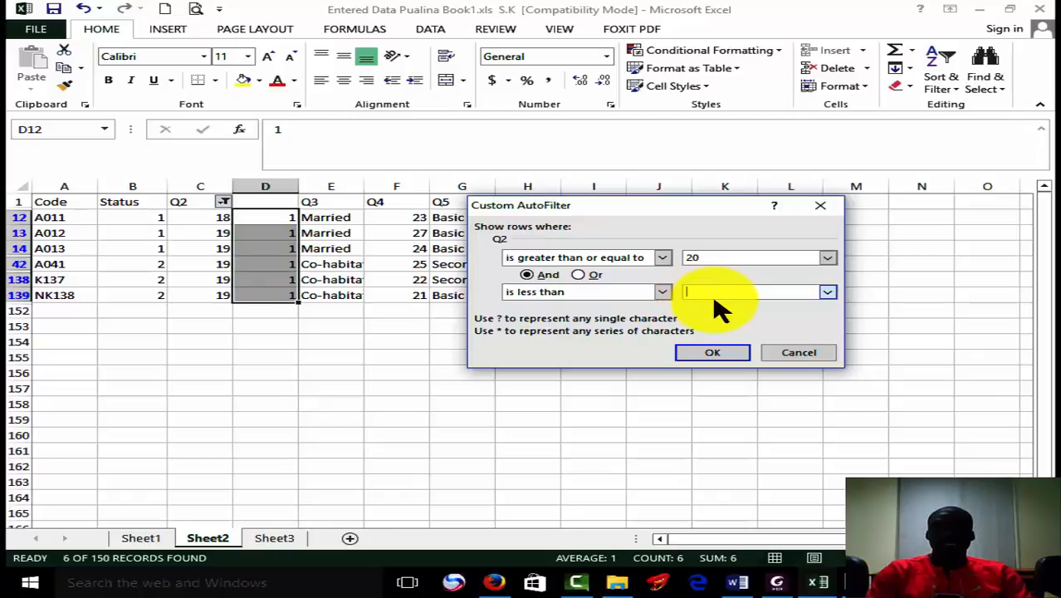
{"action": "key", "text": "Num_Lock"}
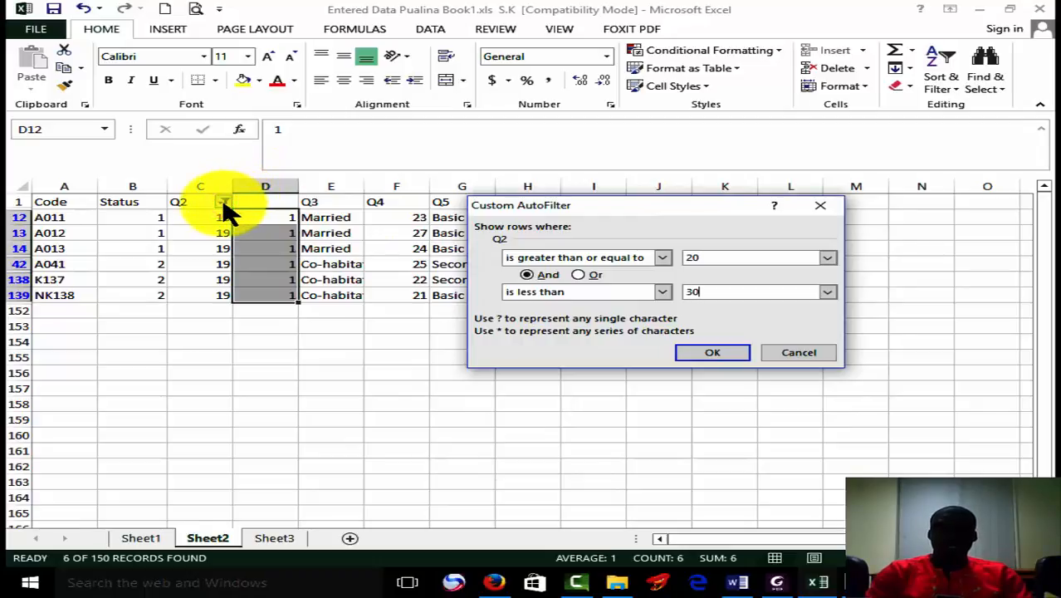
{"action": "left_click", "coordinate": [694, 352]}
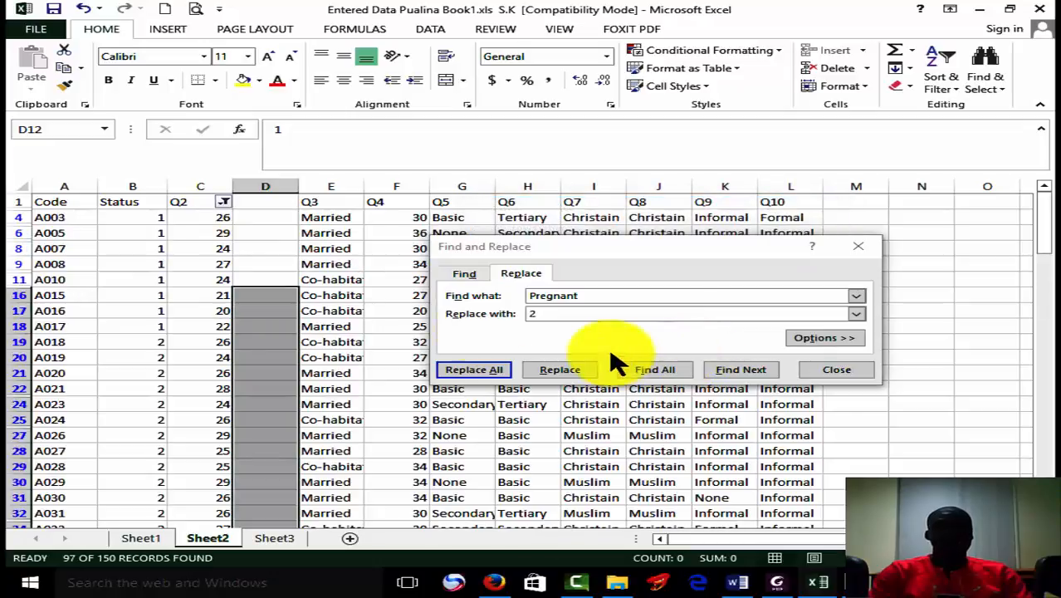
Enter the code 2 in D4 and fill it down the blank column to the last filtered record, D151.
{"action": "left_click", "coordinate": [246, 213]}
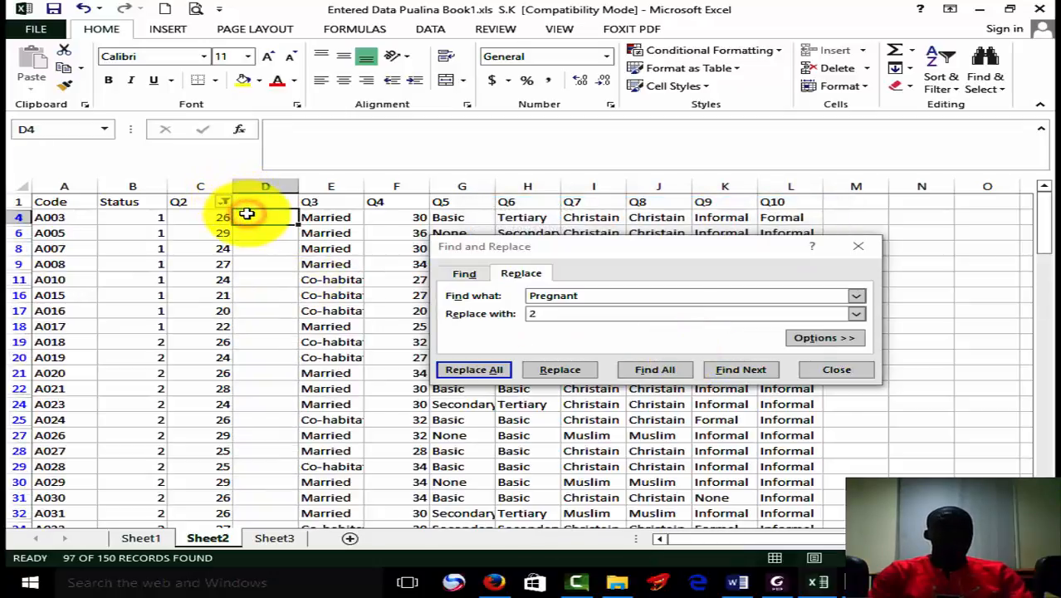
{"action": "type", "text": "2"}
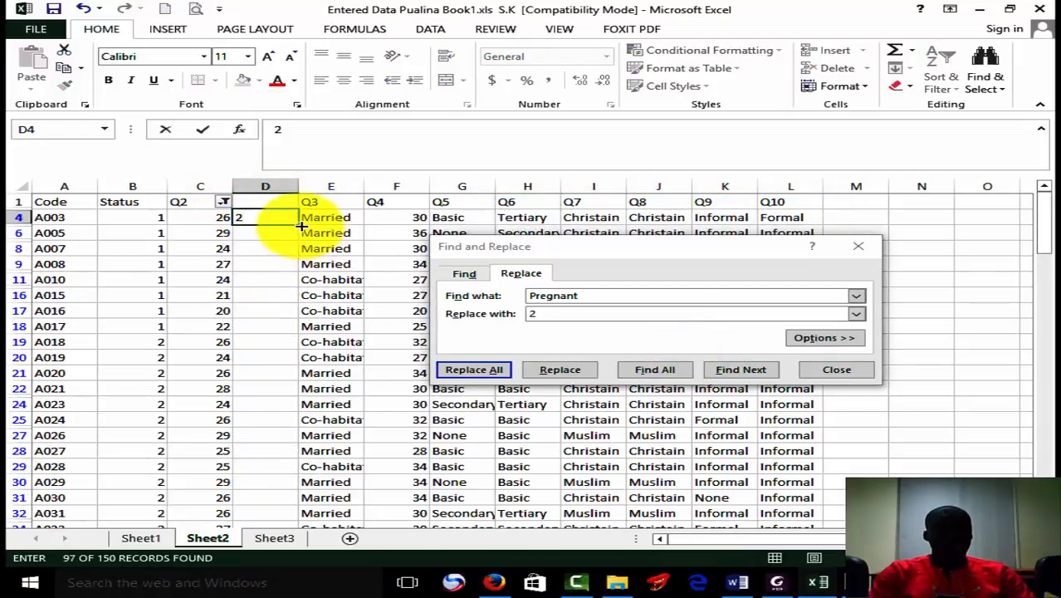
{"action": "left_click_drag", "start_coordinate": [301, 225], "coordinate": [284, 483]}
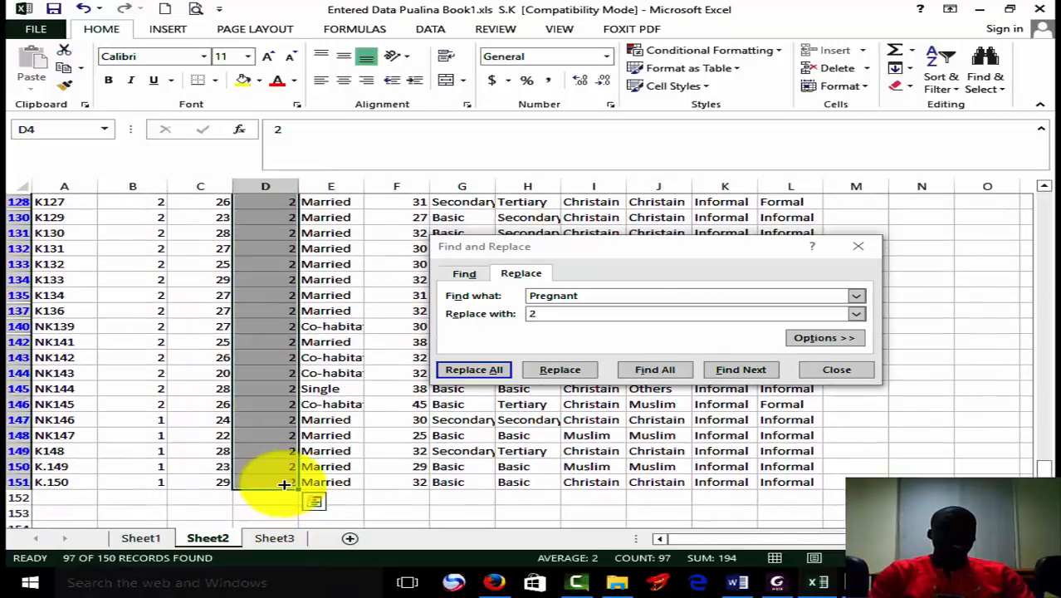
Change the Q2 filter to show only the rows greater than or equal to 30 and less than 40.
{"action": "left_click_drag", "start_coordinate": [1042, 469], "coordinate": [1043, 191]}
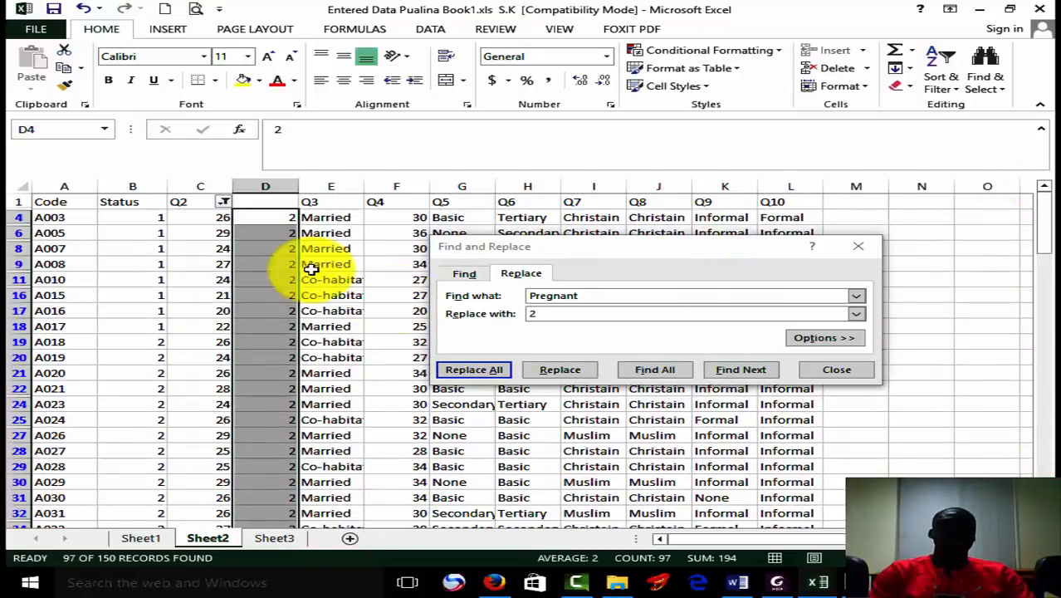
{"action": "left_click", "coordinate": [223, 202]}
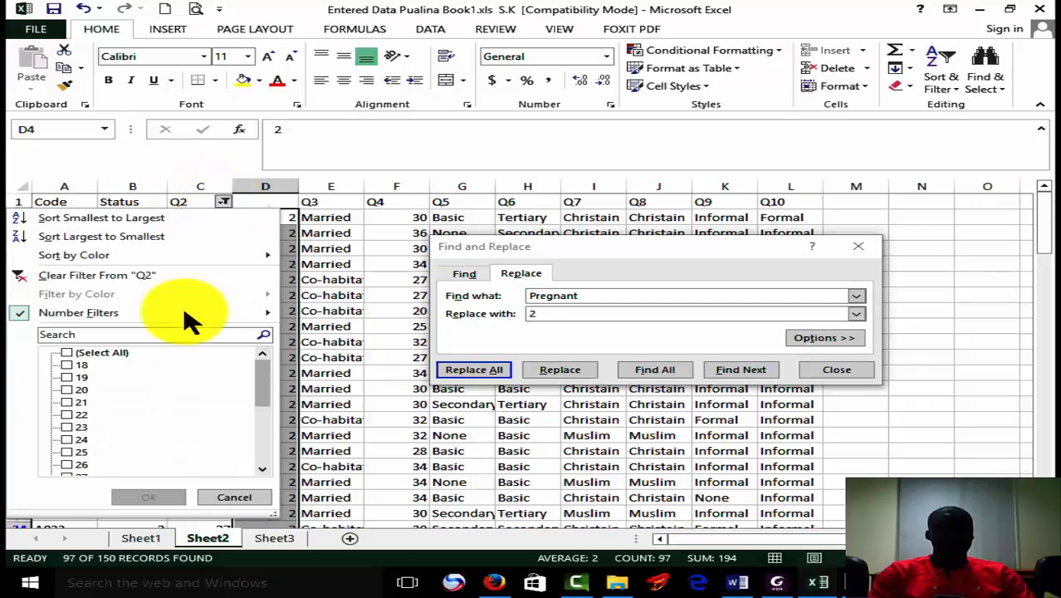
{"action": "mouse_move", "coordinate": [186, 310]}
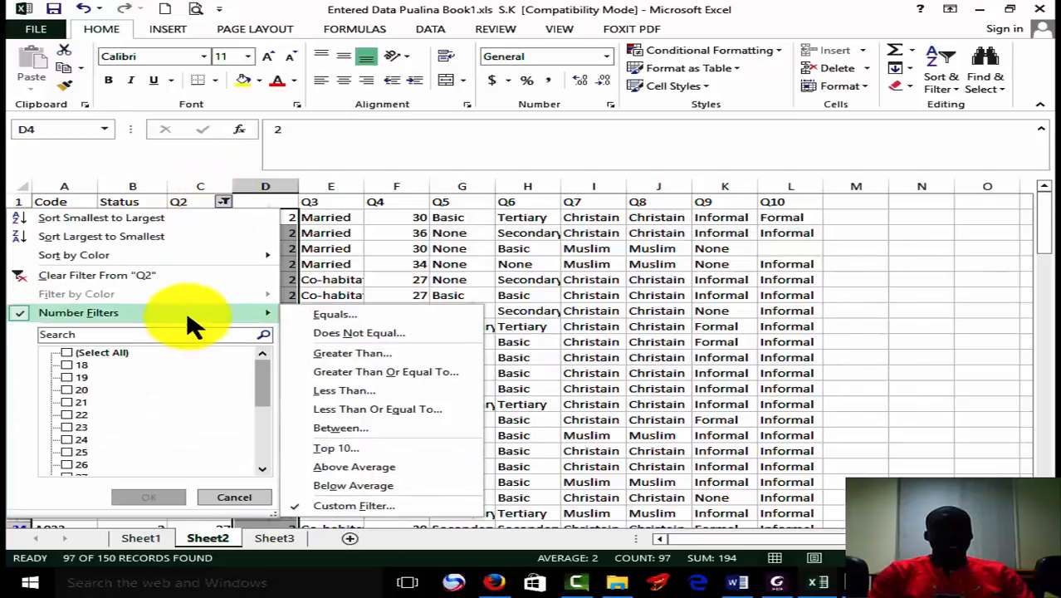
{"action": "left_click", "coordinate": [452, 374]}
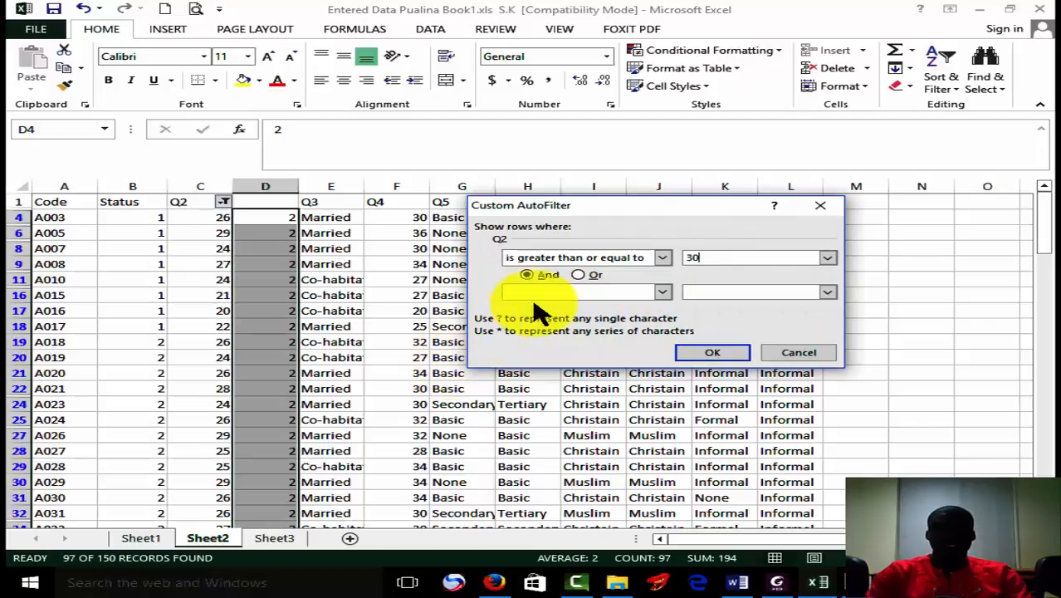
{"action": "left_click", "coordinate": [662, 292]}
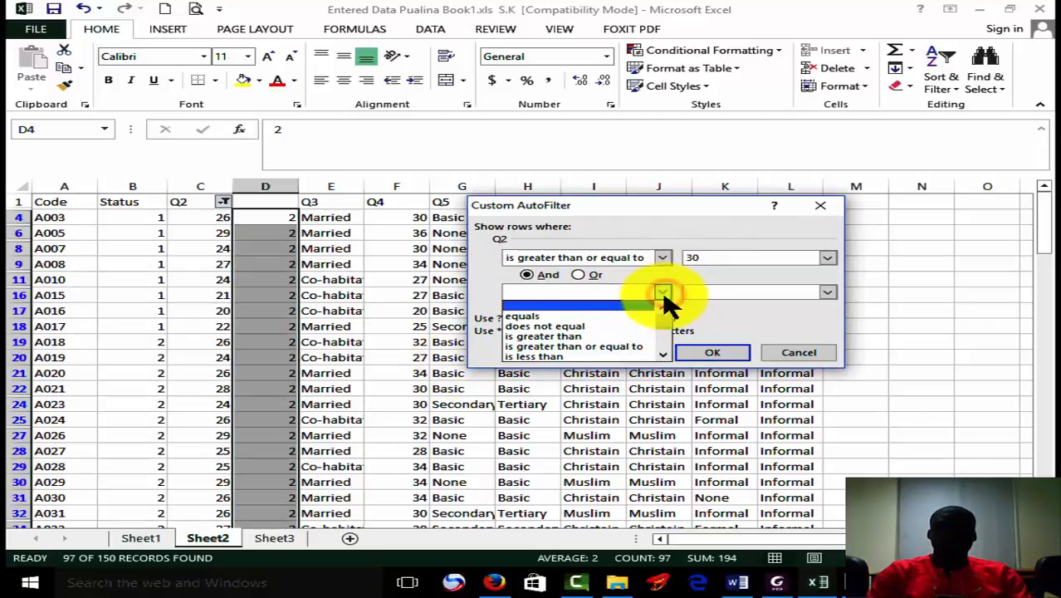
{"action": "left_click", "coordinate": [618, 356]}
{"action": "left_click", "coordinate": [706, 292]}
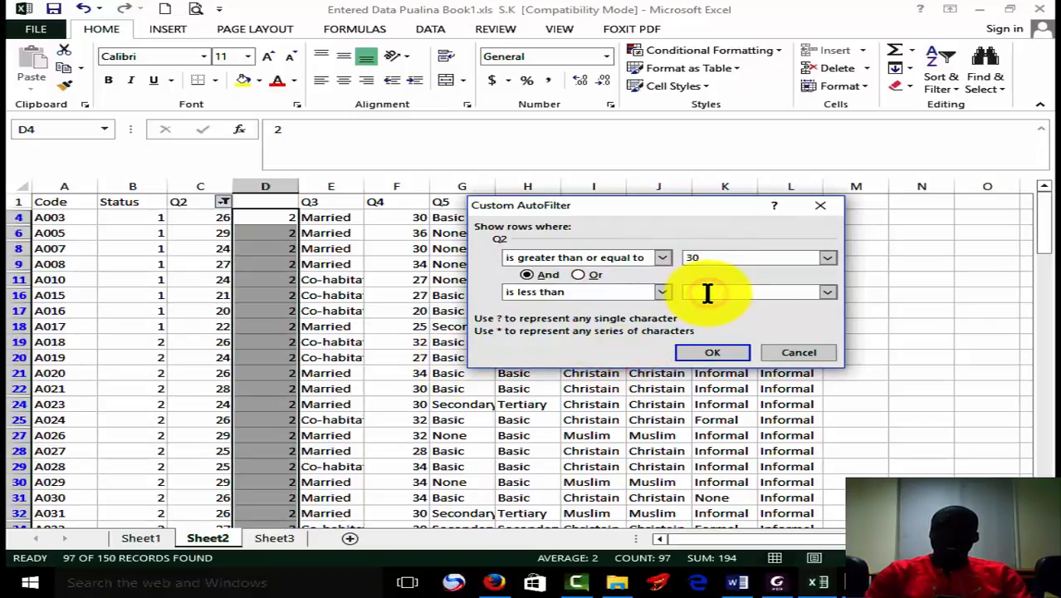
{"action": "type", "text": "40"}
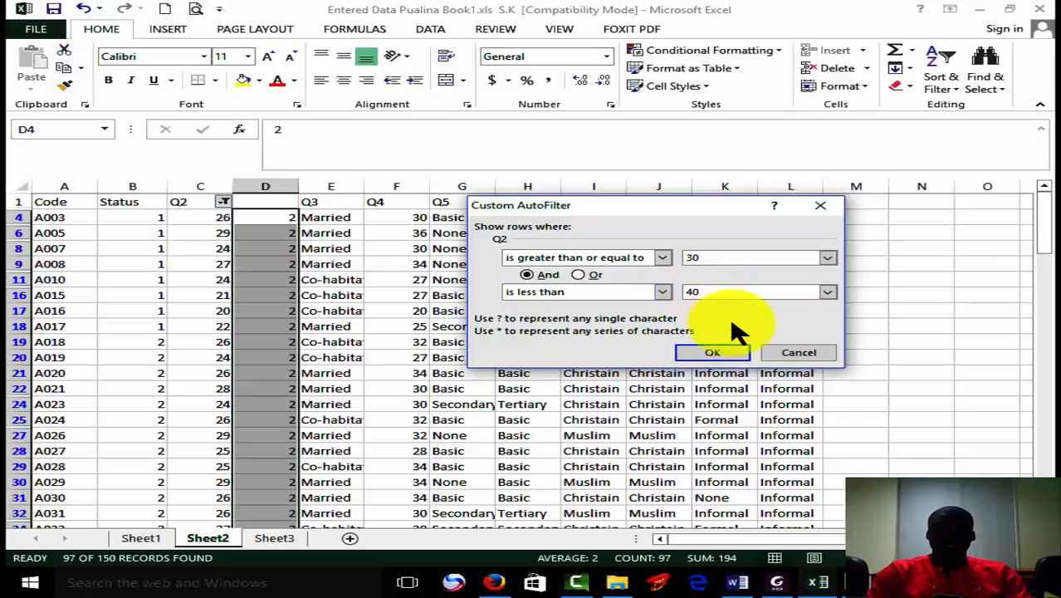
{"action": "left_click", "coordinate": [731, 362]}
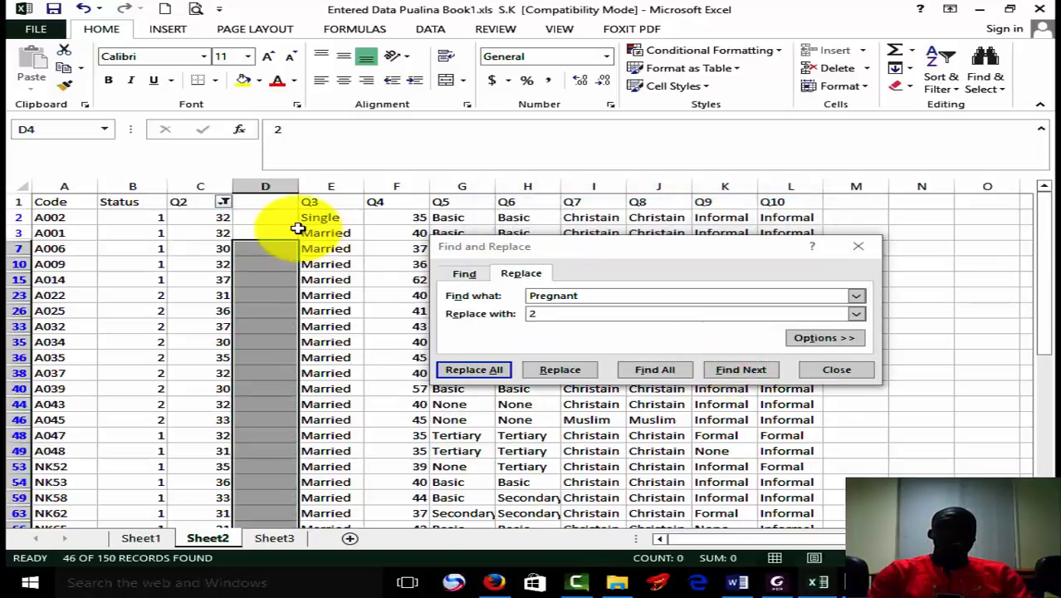
Enter the code 3 in D2 and fill it down the blank column to the last filtered record, D141.
{"action": "left_click", "coordinate": [285, 216]}
{"action": "type", "text": "3"}
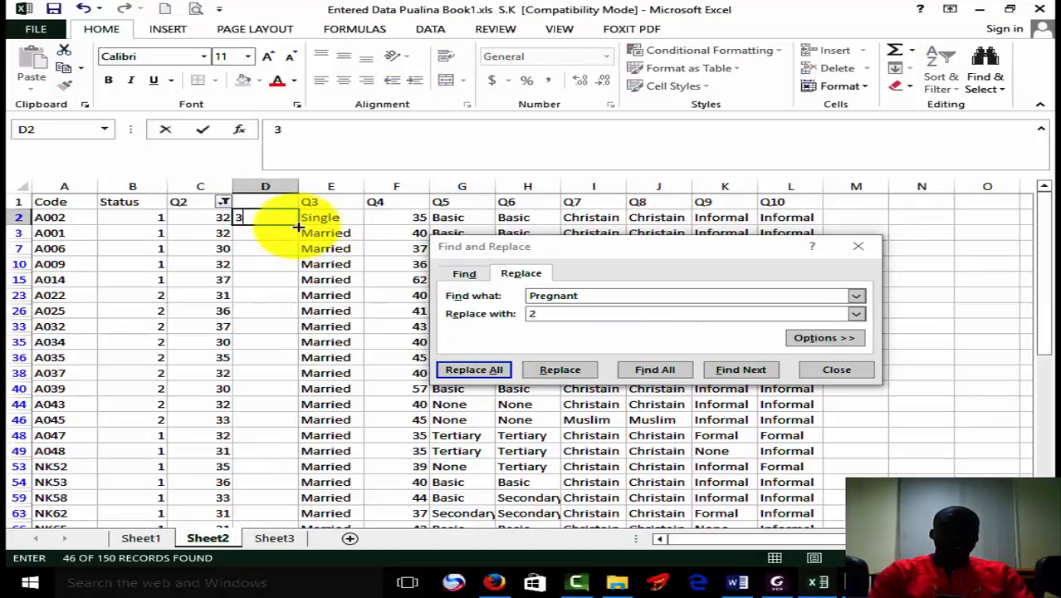
{"action": "left_click_drag", "start_coordinate": [297, 225], "coordinate": [272, 534]}
{"action": "left_click_drag", "start_coordinate": [270, 548], "coordinate": [257, 408]}
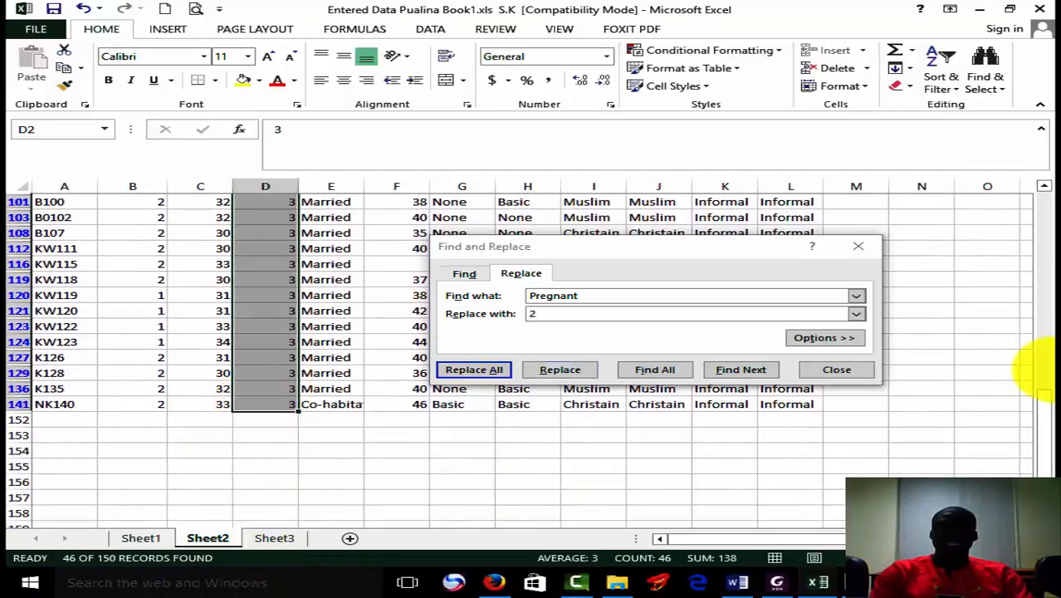
Change the Q2 filter to show only the rows where Q2 is greater than or equal to 40.
{"action": "left_click_drag", "start_coordinate": [1040, 433], "coordinate": [1034, 212]}
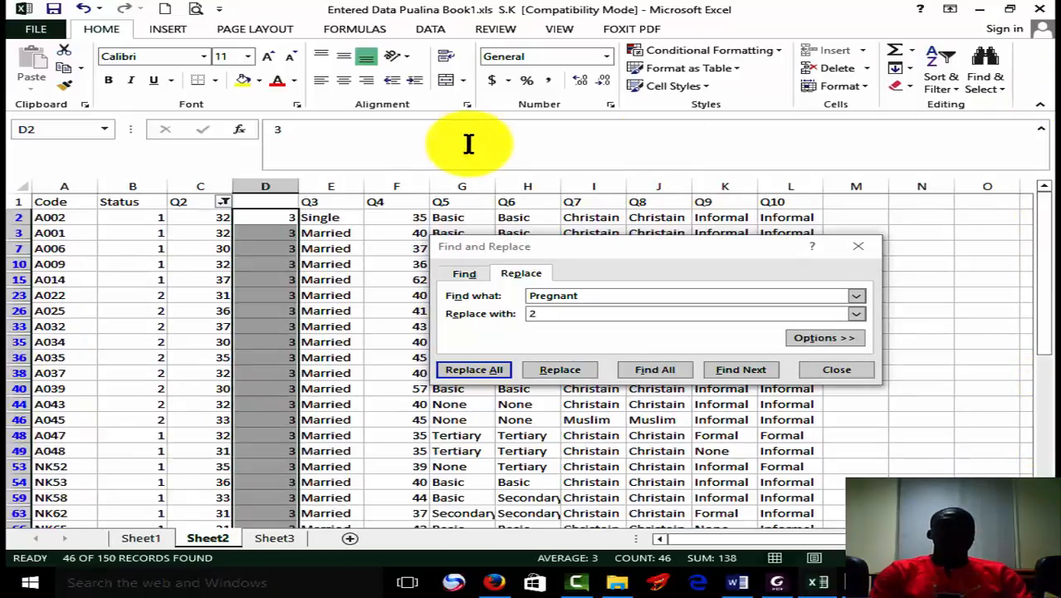
{"action": "left_click", "coordinate": [224, 202]}
{"action": "mouse_move", "coordinate": [212, 314]}
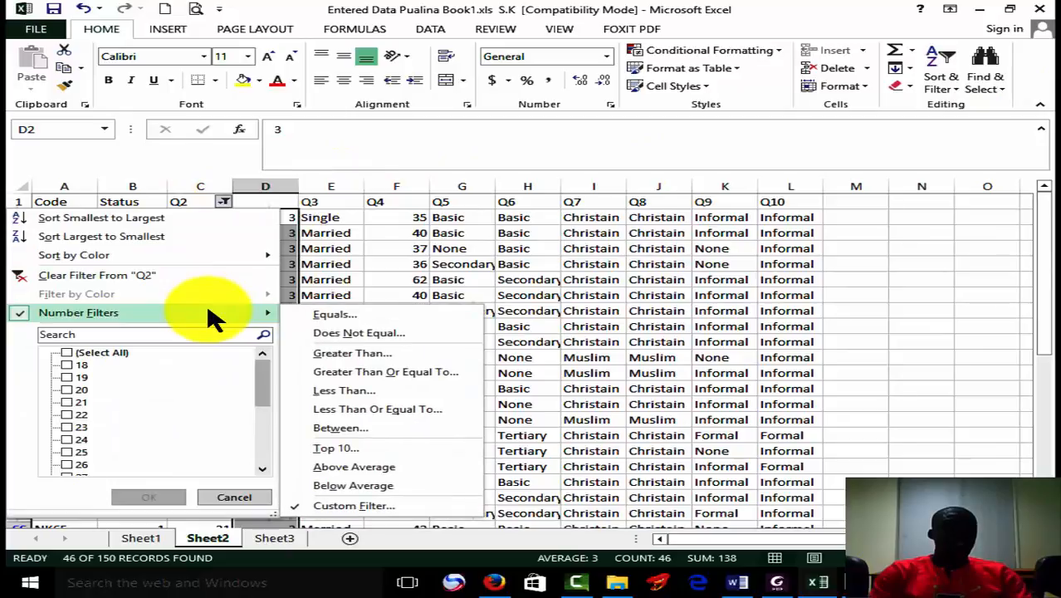
{"action": "left_click", "coordinate": [366, 371]}
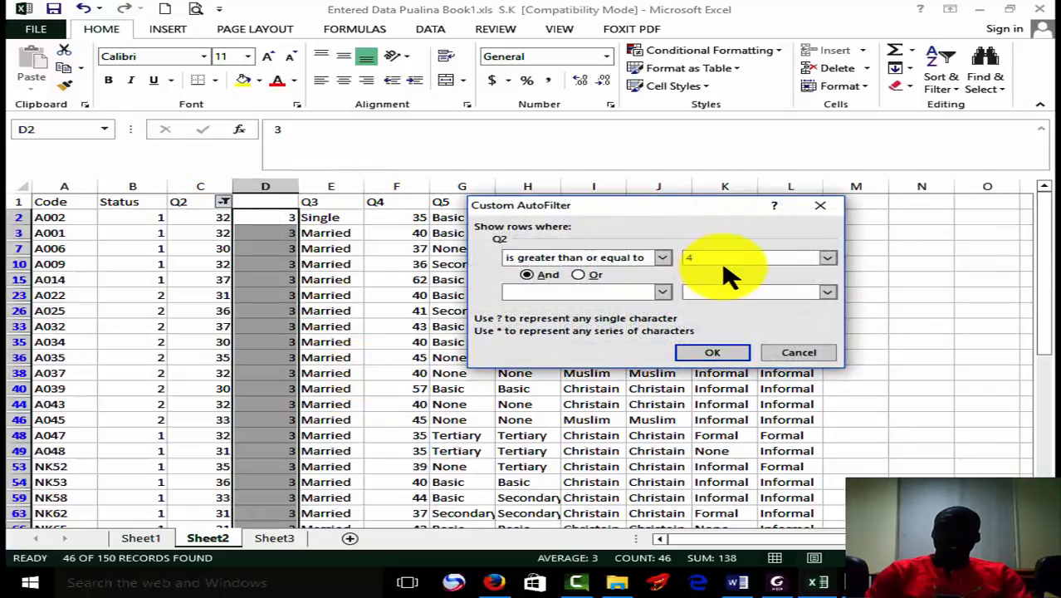
{"action": "left_click", "coordinate": [715, 351]}
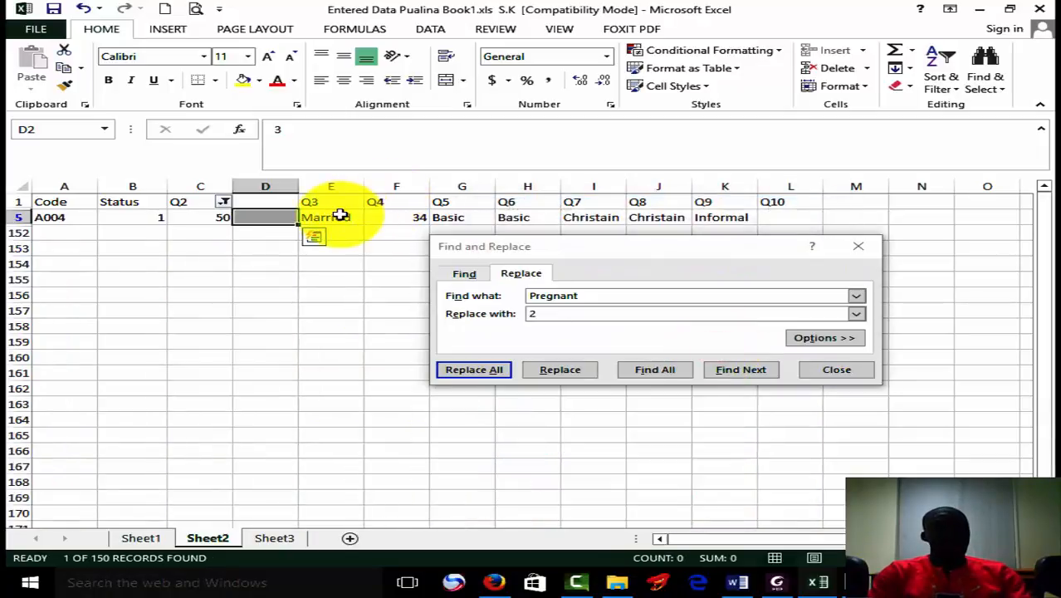
Enter the code 4 in D5 for the filtered record A004 and close the Find and Replace dialog.
{"action": "type", "text": "4"}
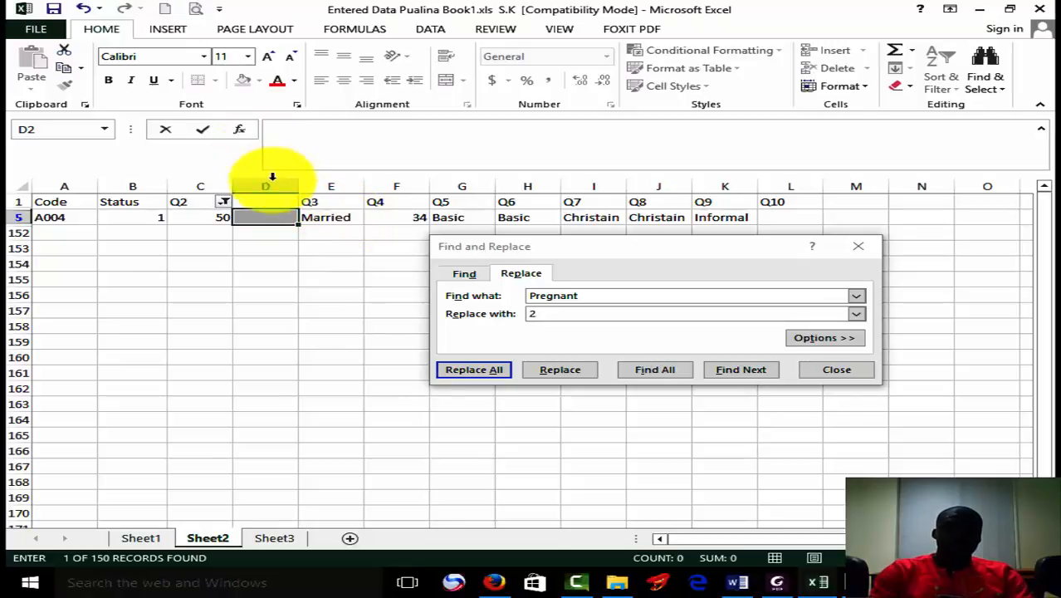
{"action": "left_click", "coordinate": [275, 216]}
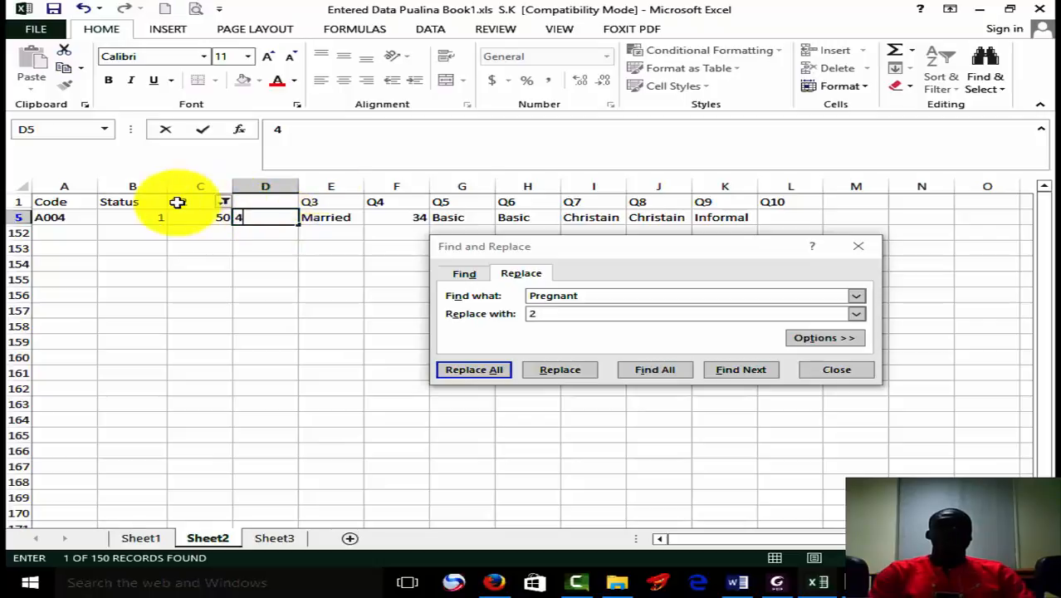
{"action": "left_click", "coordinate": [987, 91]}
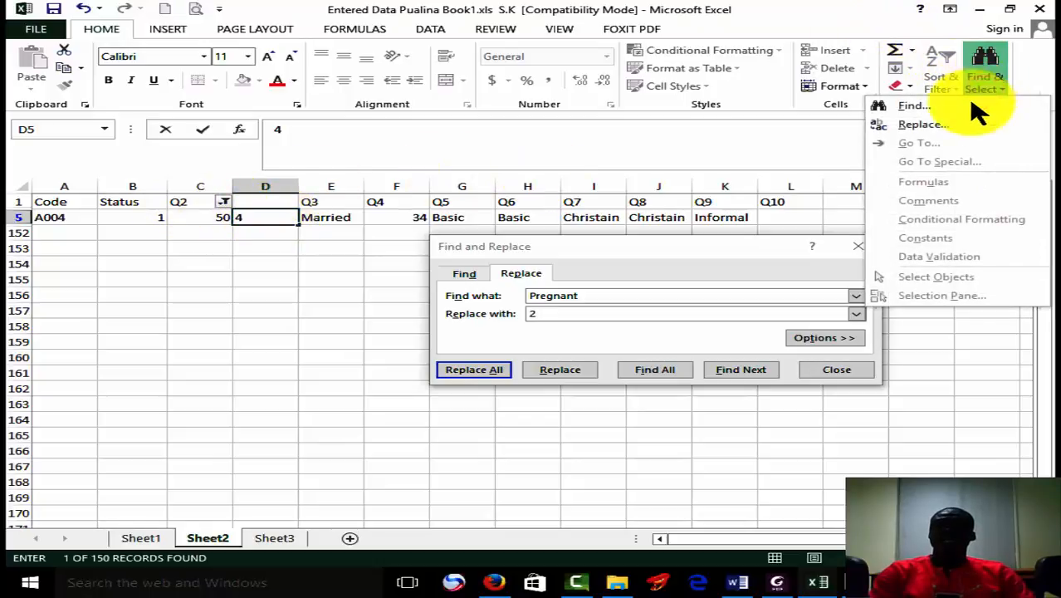
{"action": "left_click", "coordinate": [843, 369]}
{"action": "left_click", "coordinate": [843, 370]}
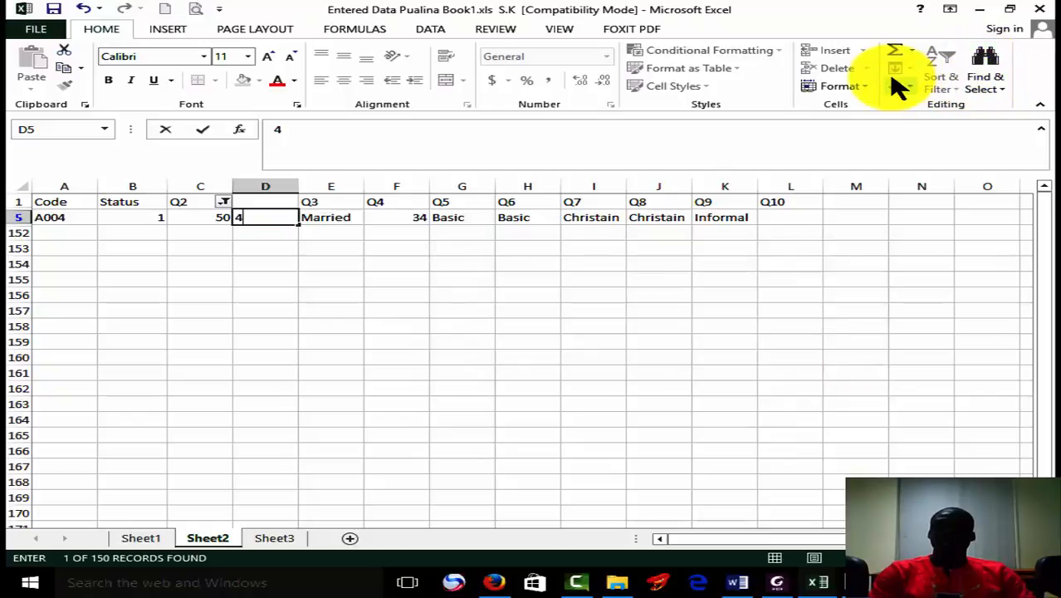
Remove the filter from the Q2 column to show all records again.
{"action": "left_click", "coordinate": [221, 188]}
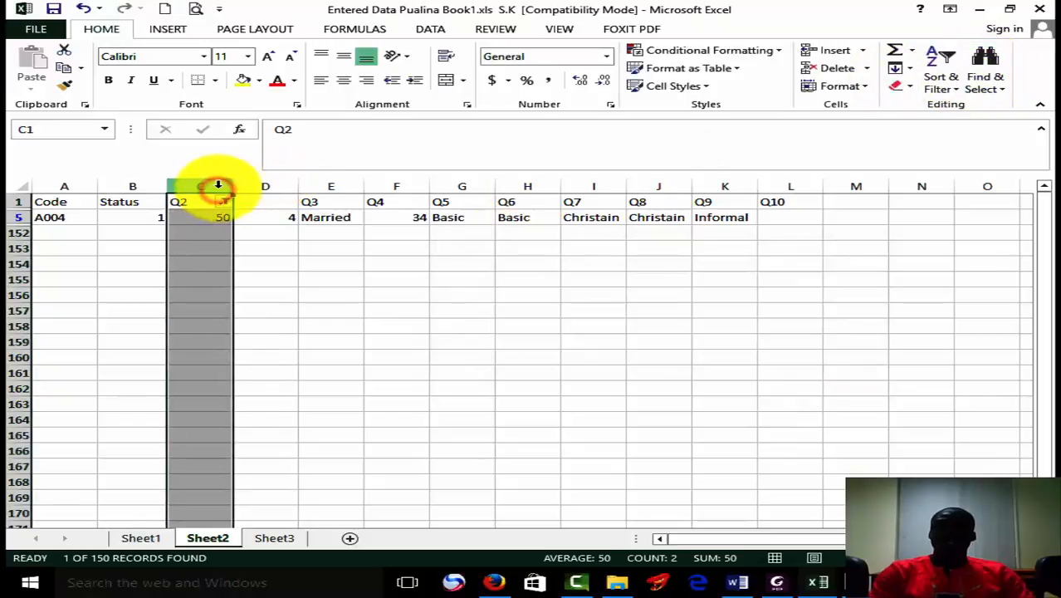
{"action": "left_click", "coordinate": [988, 79]}
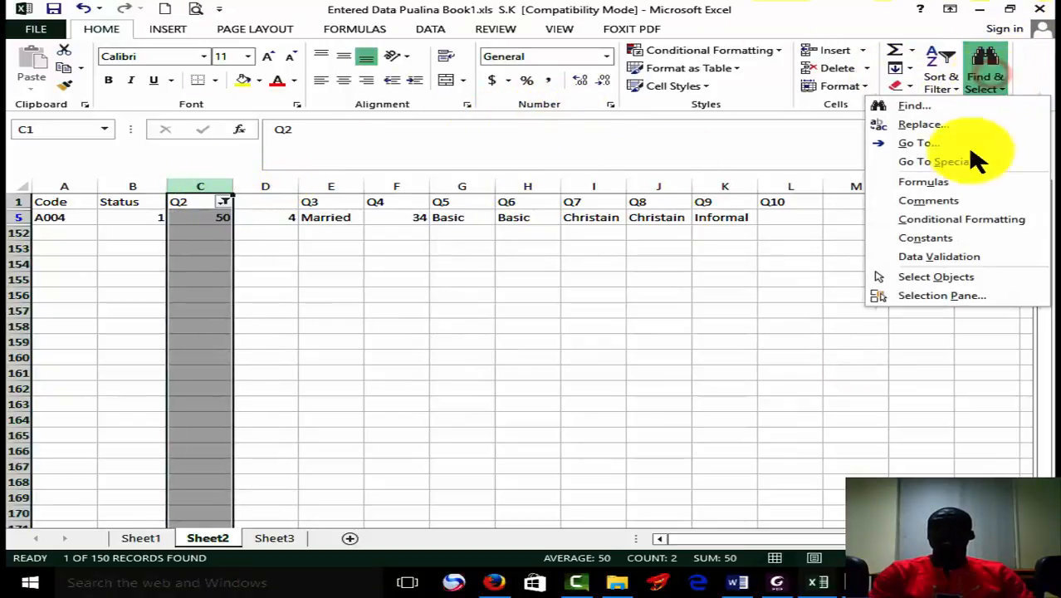
{"action": "left_click", "coordinate": [951, 81]}
{"action": "left_click", "coordinate": [940, 76]}
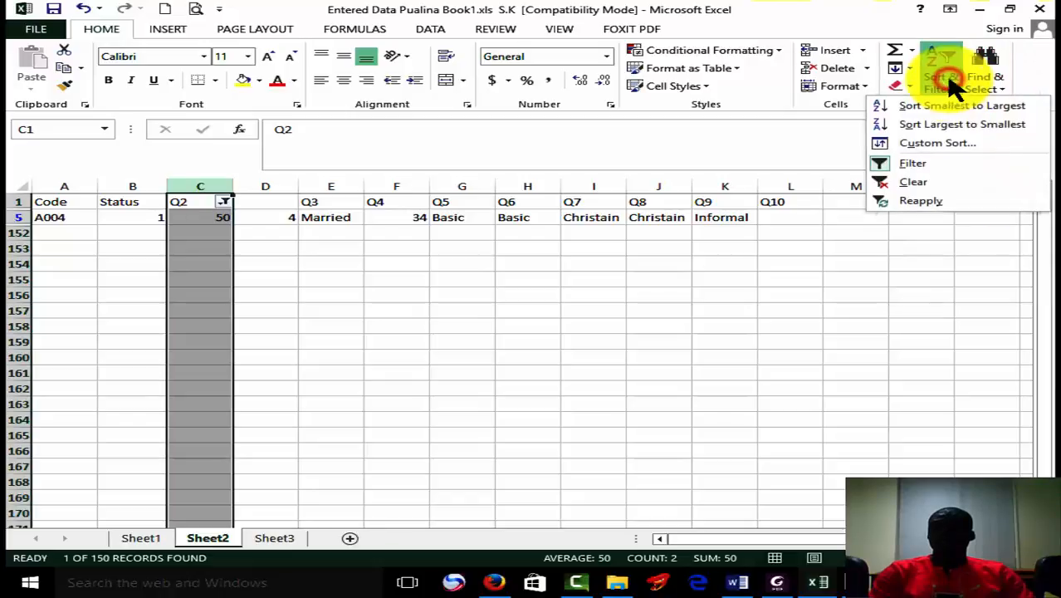
{"action": "left_click", "coordinate": [929, 166]}
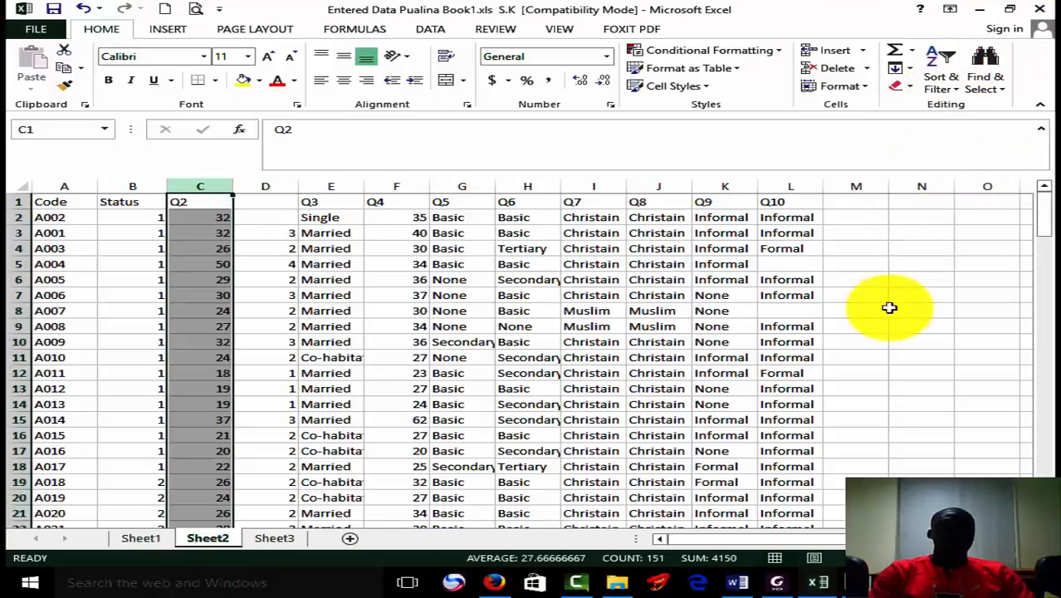
{"action": "left_click", "coordinate": [887, 324]}
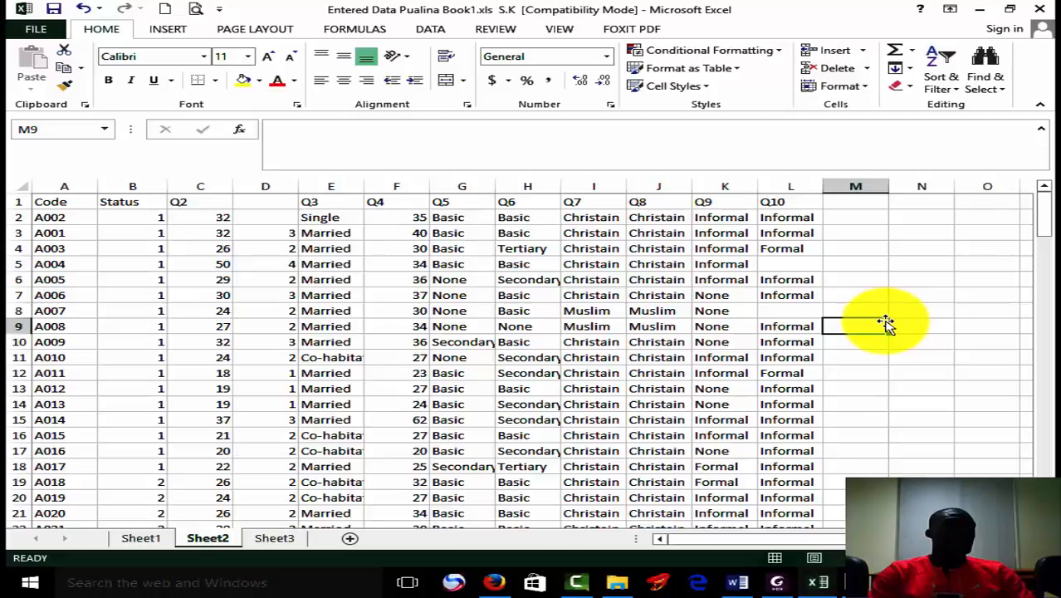
Enter the code 3 in D2 and copy the Q2 heading from C1 into D1 above the coded values.
{"action": "left_click", "coordinate": [284, 223]}
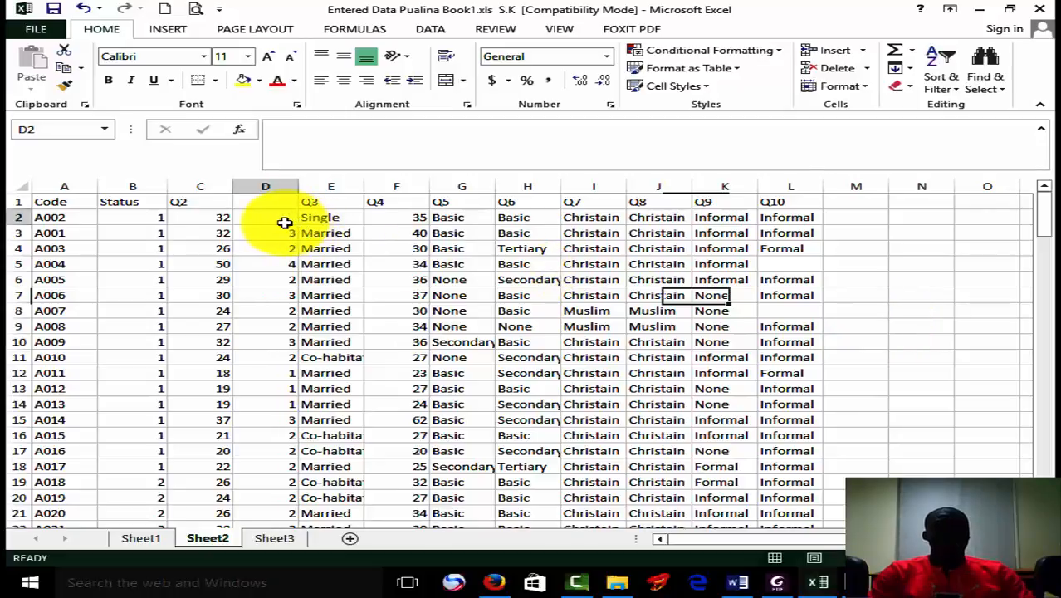
{"action": "type", "text": "3"}
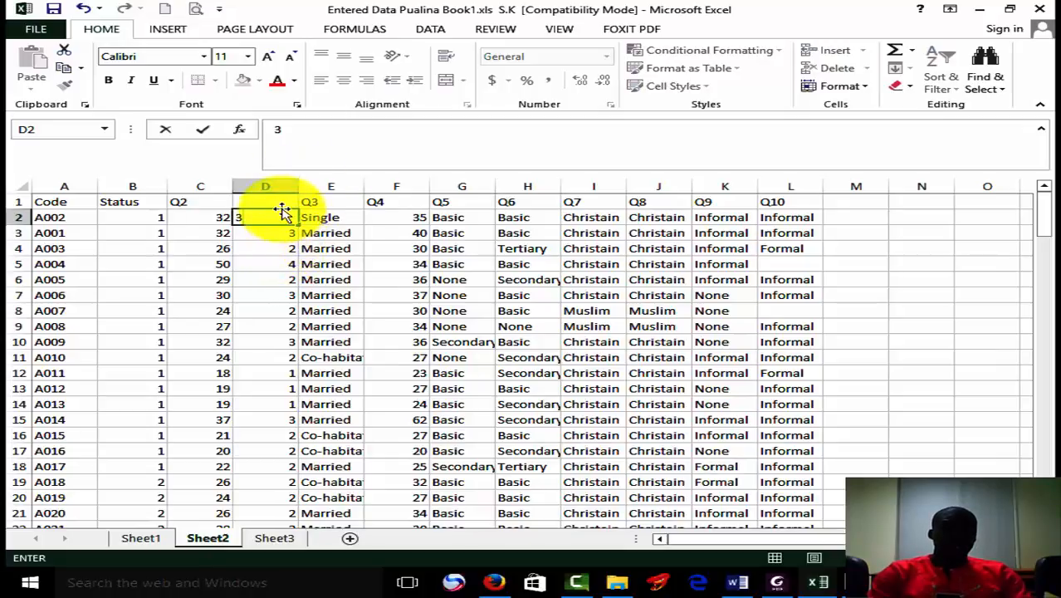
{"action": "left_click", "coordinate": [195, 203]}
{"action": "key", "text": "ctrl+c"}
{"action": "left_click", "coordinate": [250, 200]}
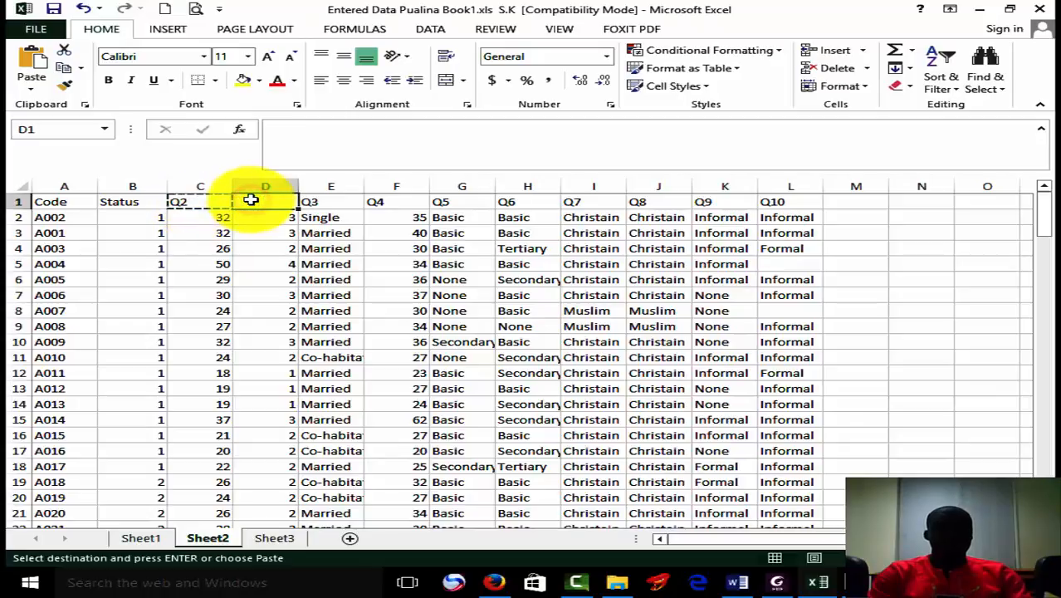
{"action": "key", "text": "ctrl+v"}
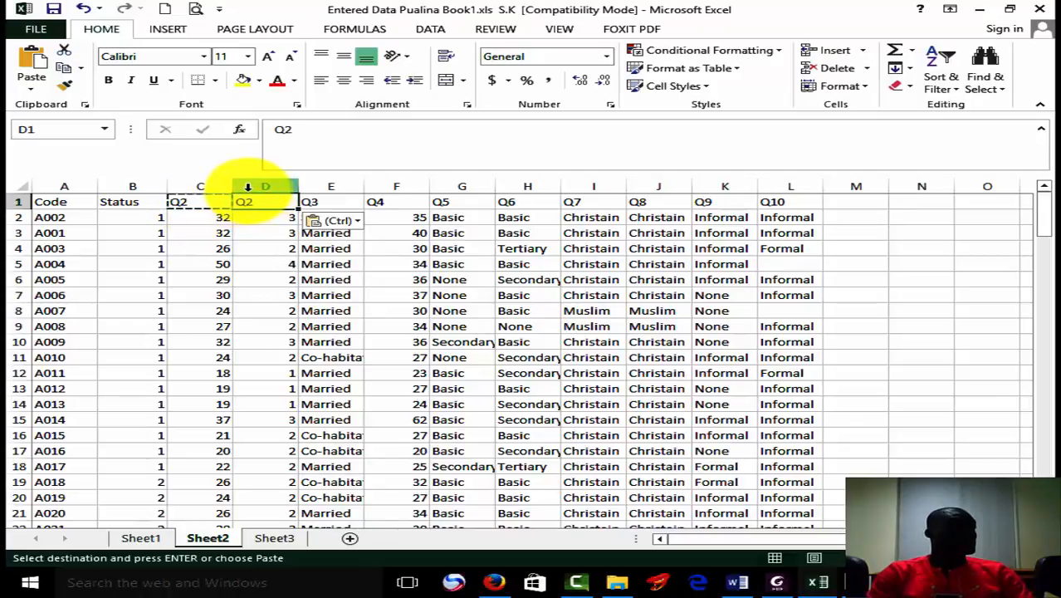
Delete column C holding the uncoded Q2 values, and glance at the original data on Sheet1 before returning to Sheet2.
{"action": "left_click", "coordinate": [205, 189]}
{"action": "right_click", "coordinate": [207, 192]}
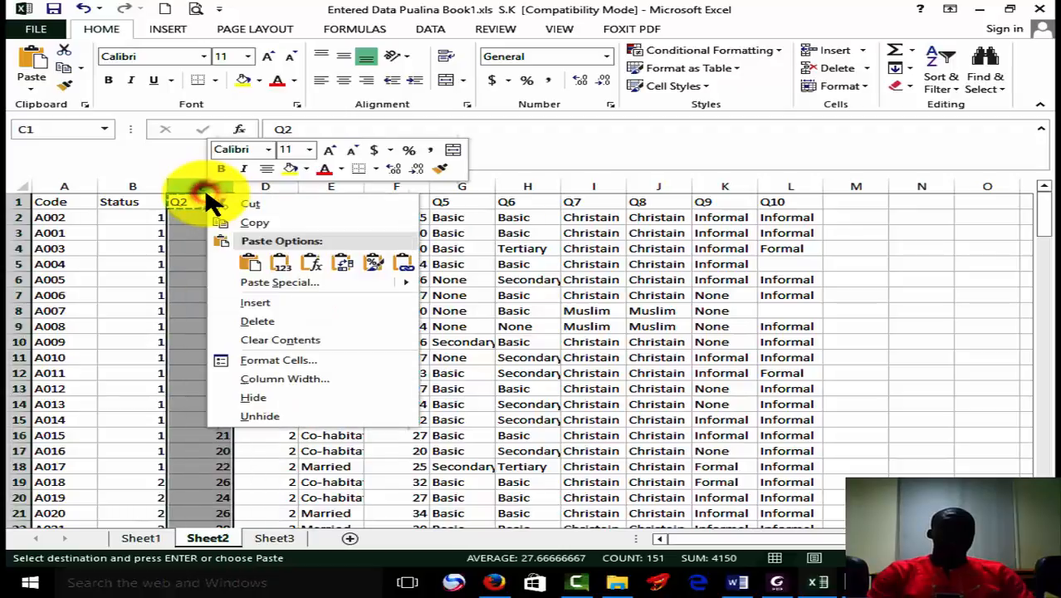
{"action": "left_click", "coordinate": [278, 322]}
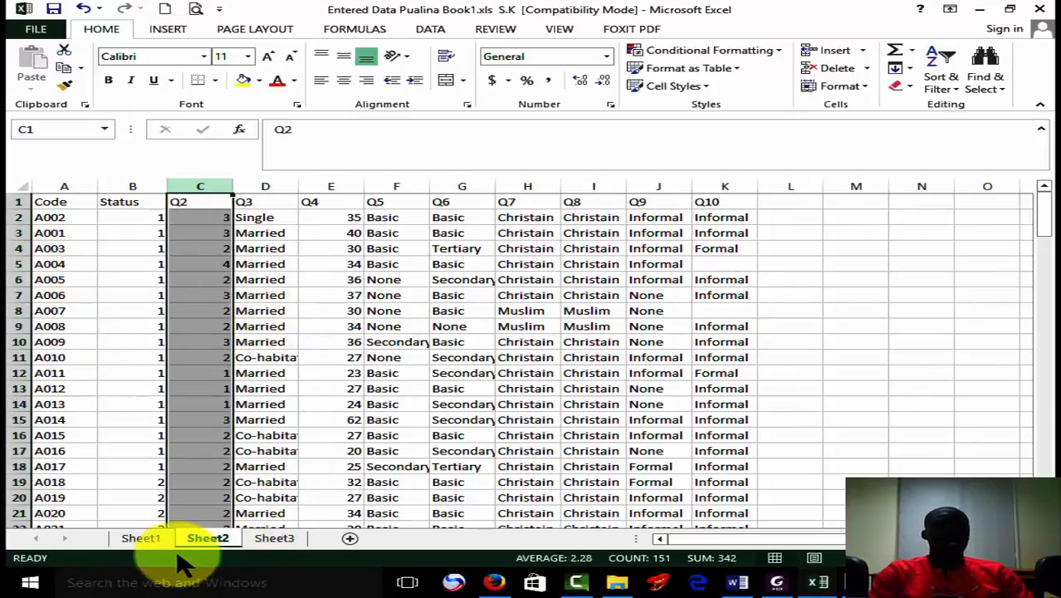
{"action": "left_click", "coordinate": [146, 541]}
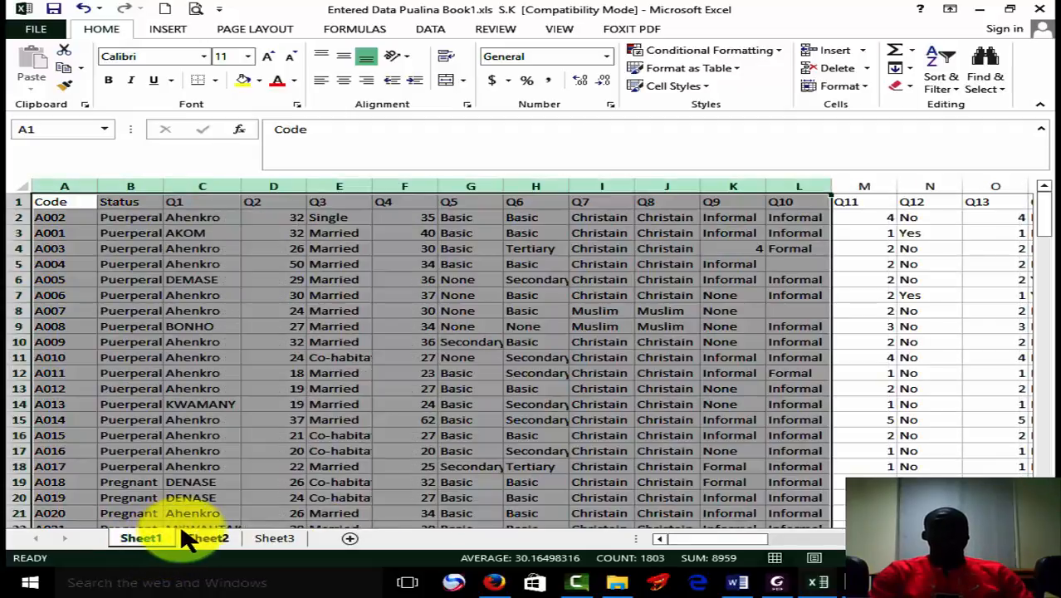
{"action": "left_click", "coordinate": [207, 539]}
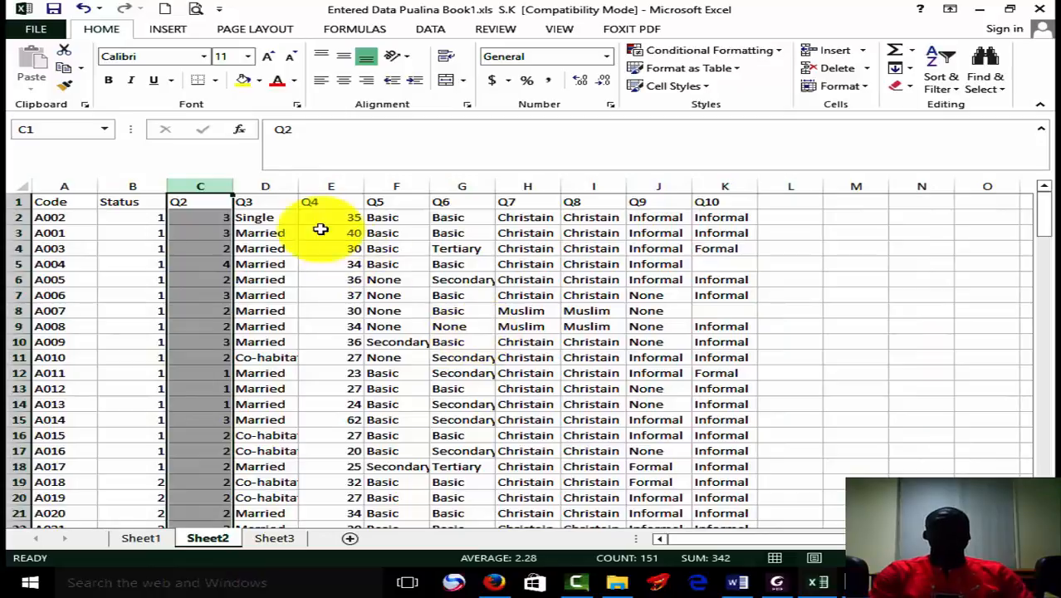
Replace all occurrences of Single in the Q3 data with the code 1.
{"action": "left_click", "coordinate": [264, 181]}
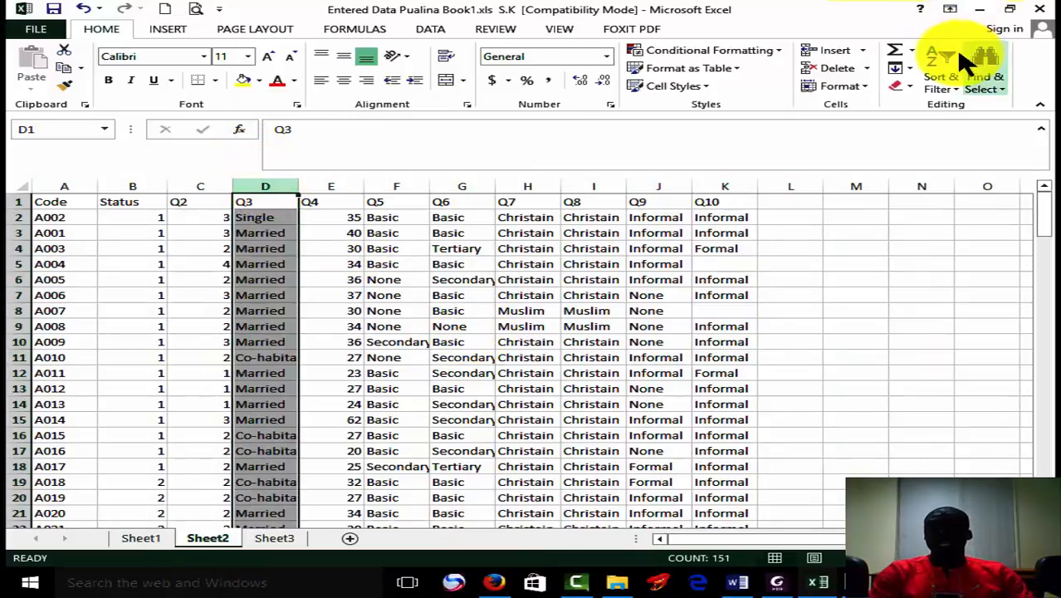
{"action": "left_click", "coordinate": [1002, 80]}
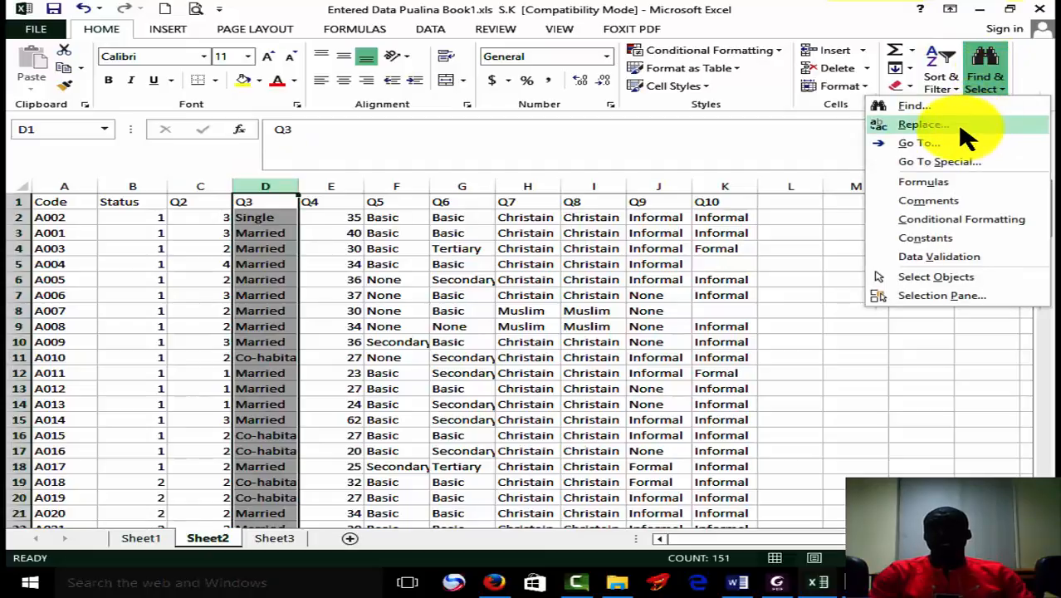
{"action": "left_click", "coordinate": [960, 126]}
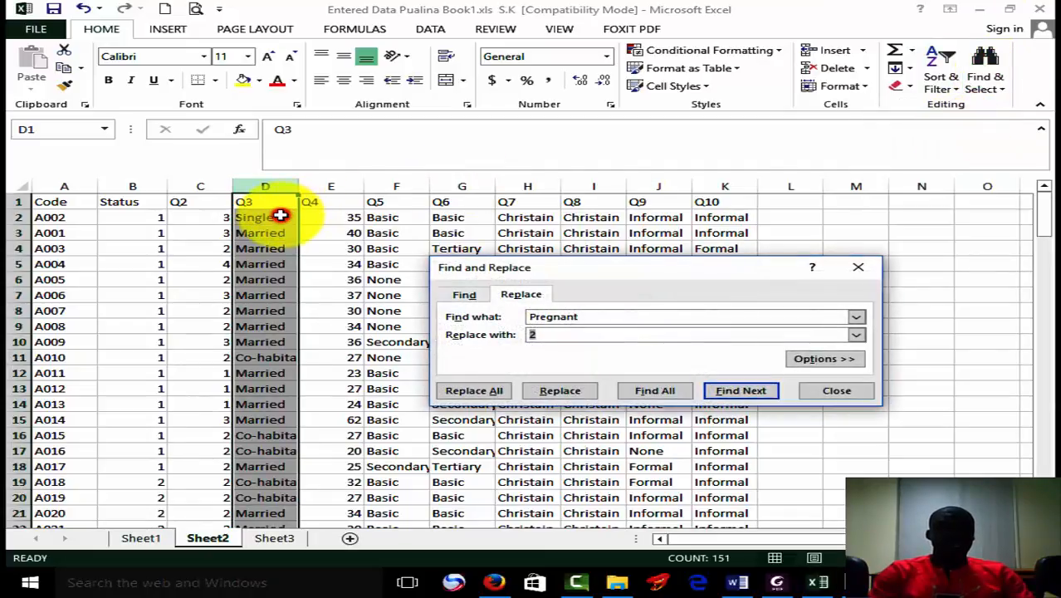
{"action": "left_click", "coordinate": [280, 215]}
{"action": "key", "text": "ctrl+c"}
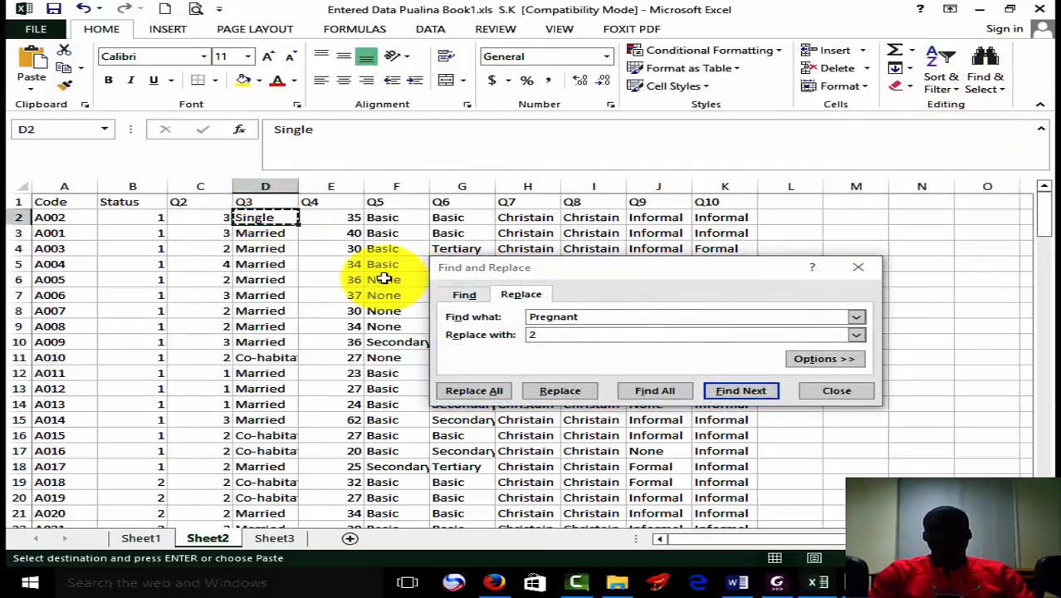
{"action": "double_click", "coordinate": [647, 320]}
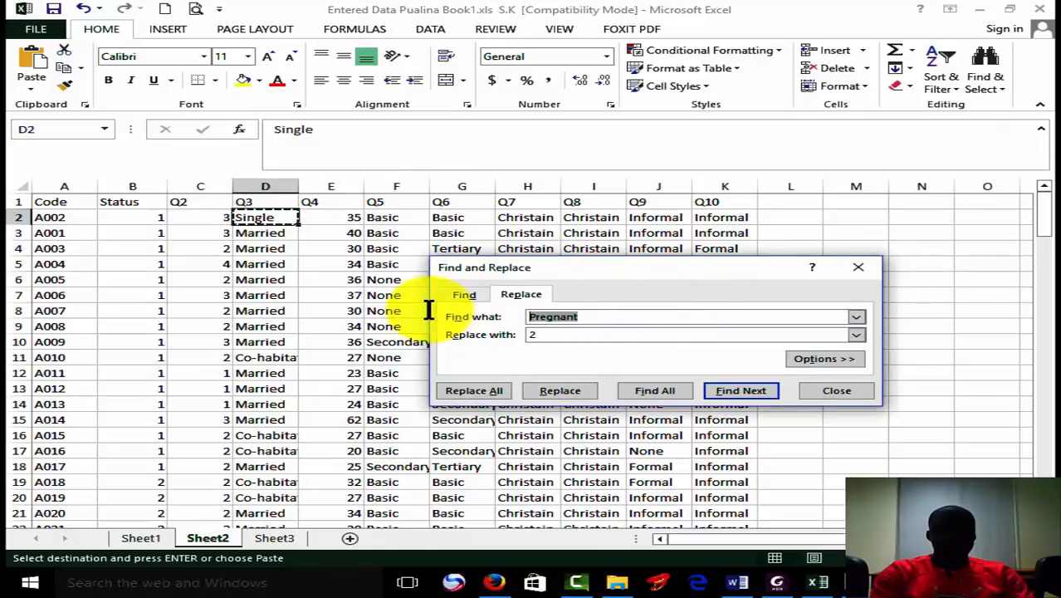
{"action": "key", "text": "ctrl+v"}
{"action": "left_click", "coordinate": [580, 334]}
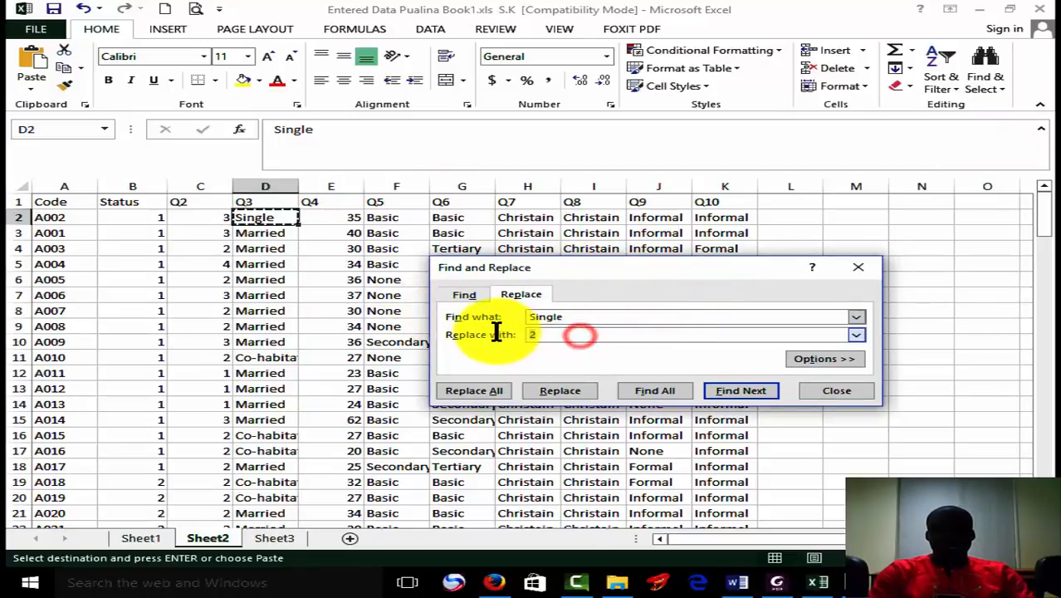
{"action": "left_click", "coordinate": [484, 391]}
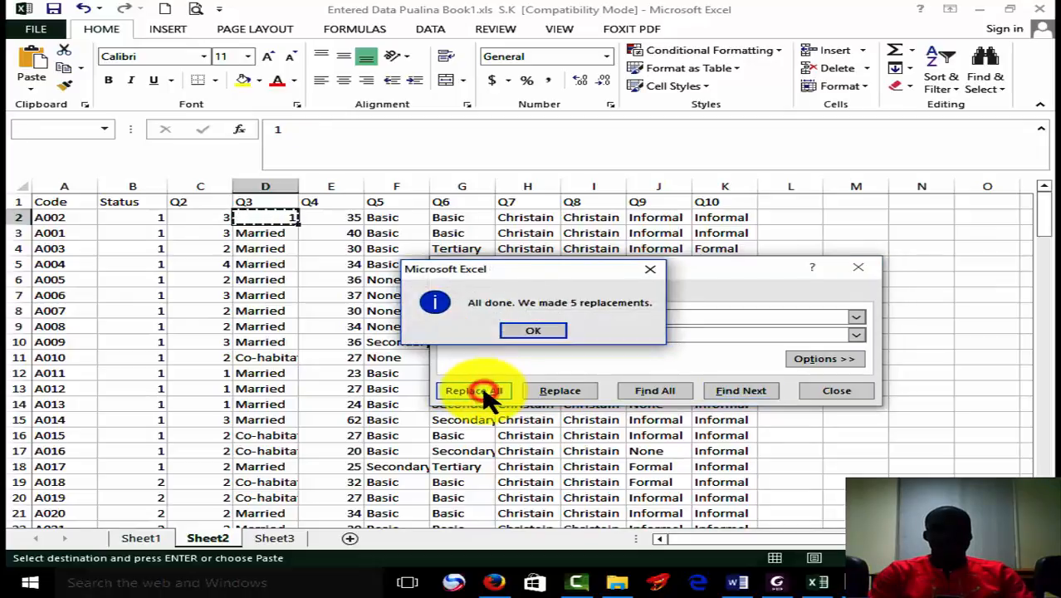
{"action": "left_click", "coordinate": [537, 331]}
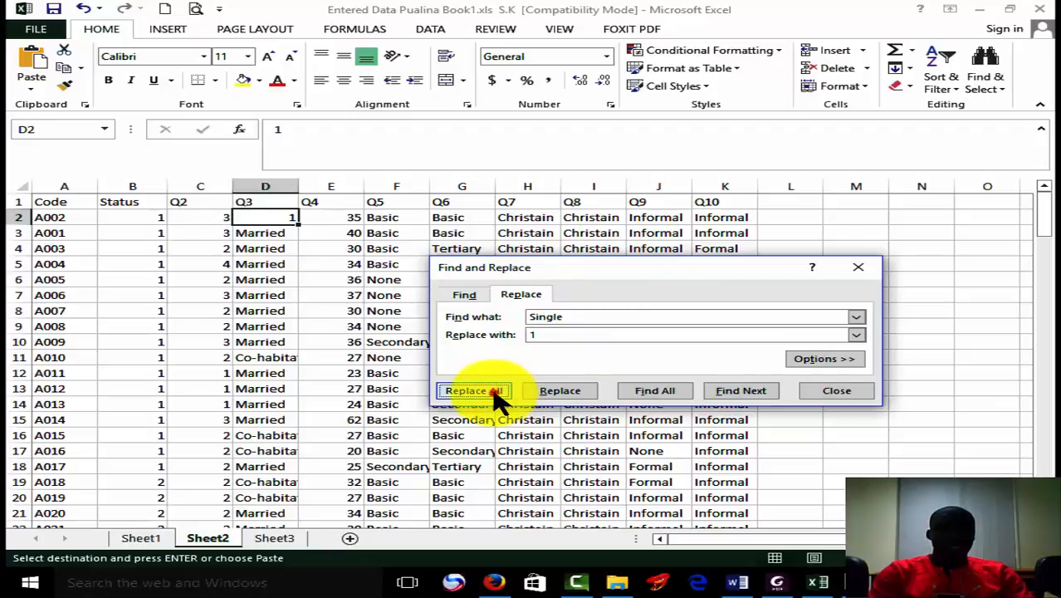
{"action": "left_click", "coordinate": [495, 393]}
{"action": "left_click", "coordinate": [533, 339]}
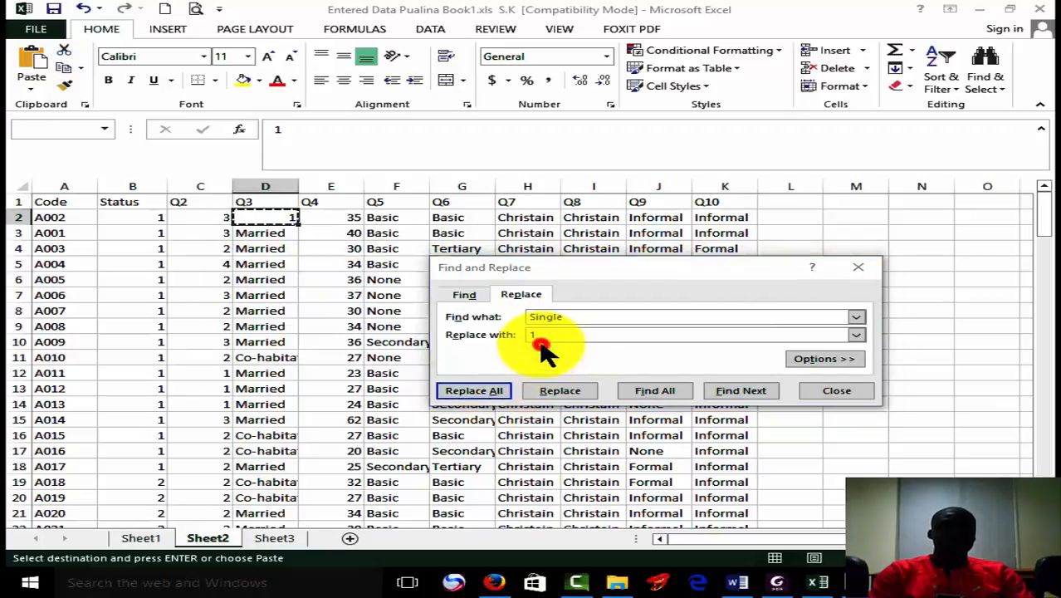
Replace all occurrences of Married in the Q3 data with the code 2.
{"action": "left_click", "coordinate": [276, 234]}
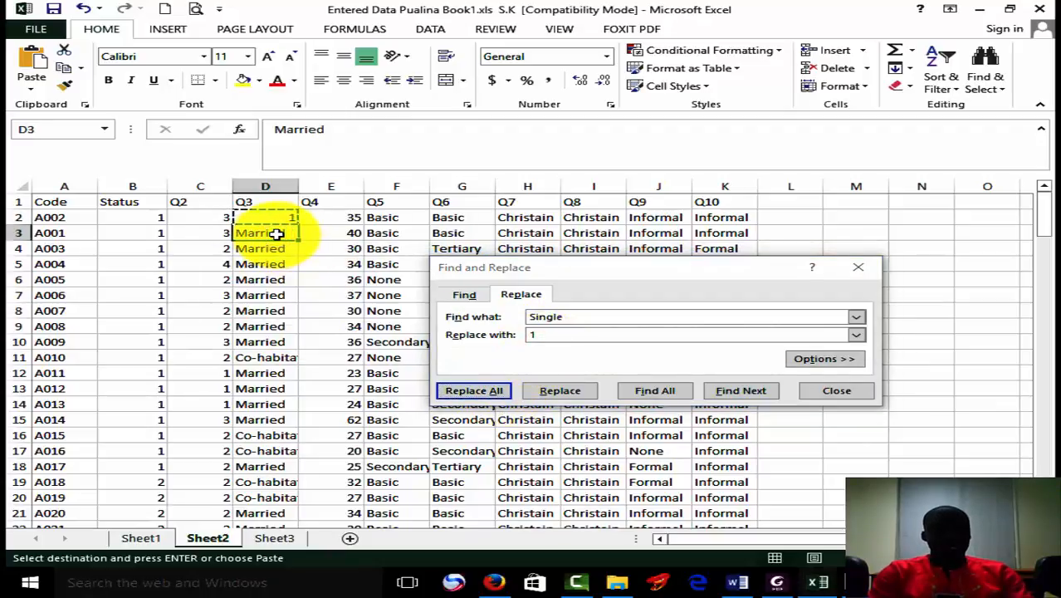
{"action": "double_click", "coordinate": [581, 317]}
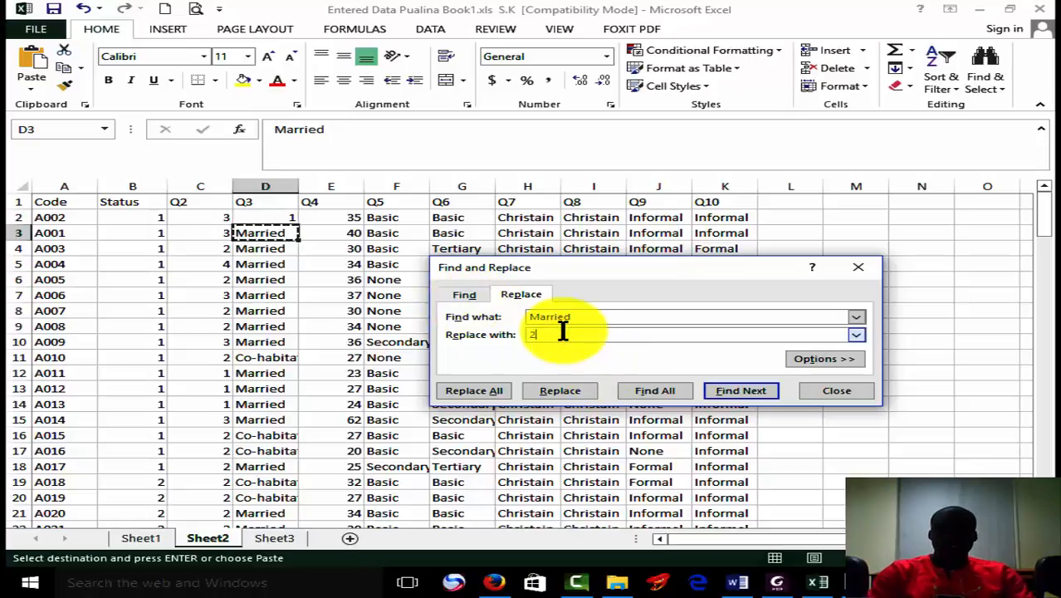
{"action": "left_click", "coordinate": [484, 390]}
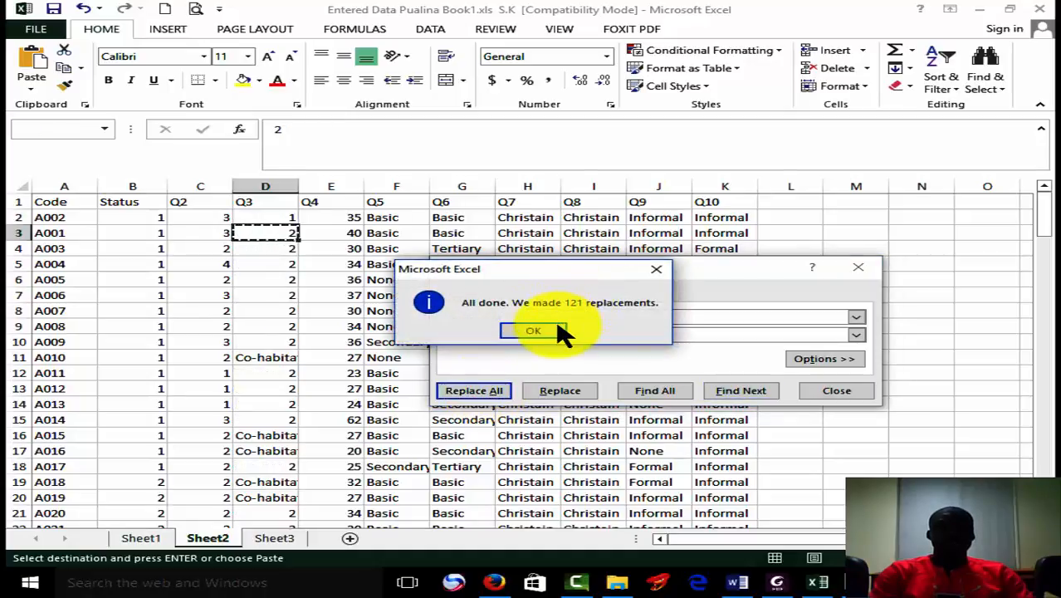
{"action": "left_click", "coordinate": [558, 330]}
Replace all occurrences of Co-habitation in the Q3 data with the code 3 and close the Find and Replace dialog.
{"action": "left_click", "coordinate": [288, 358]}
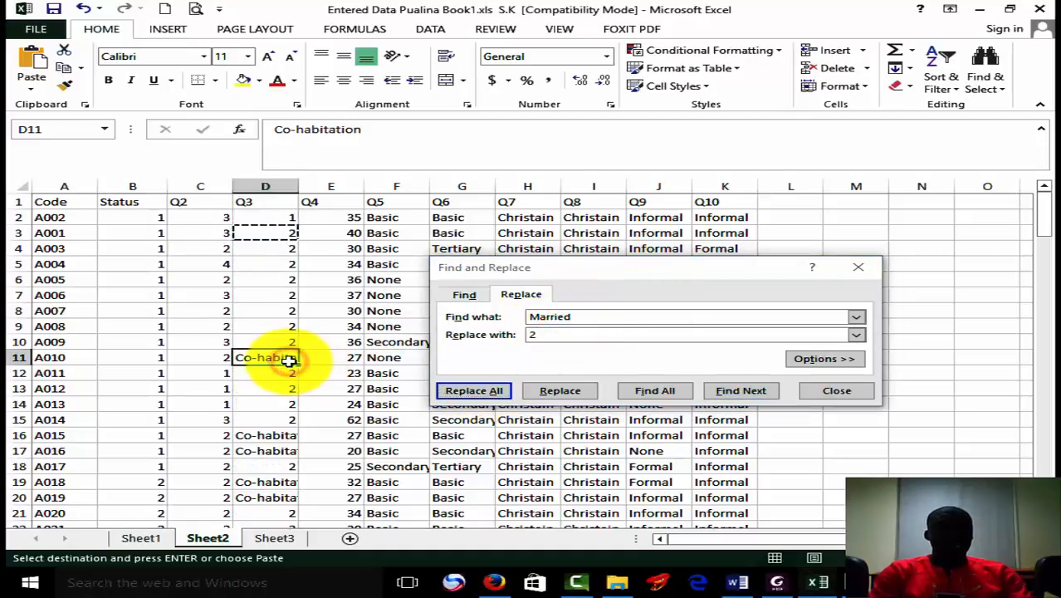
{"action": "left_click", "coordinate": [590, 316]}
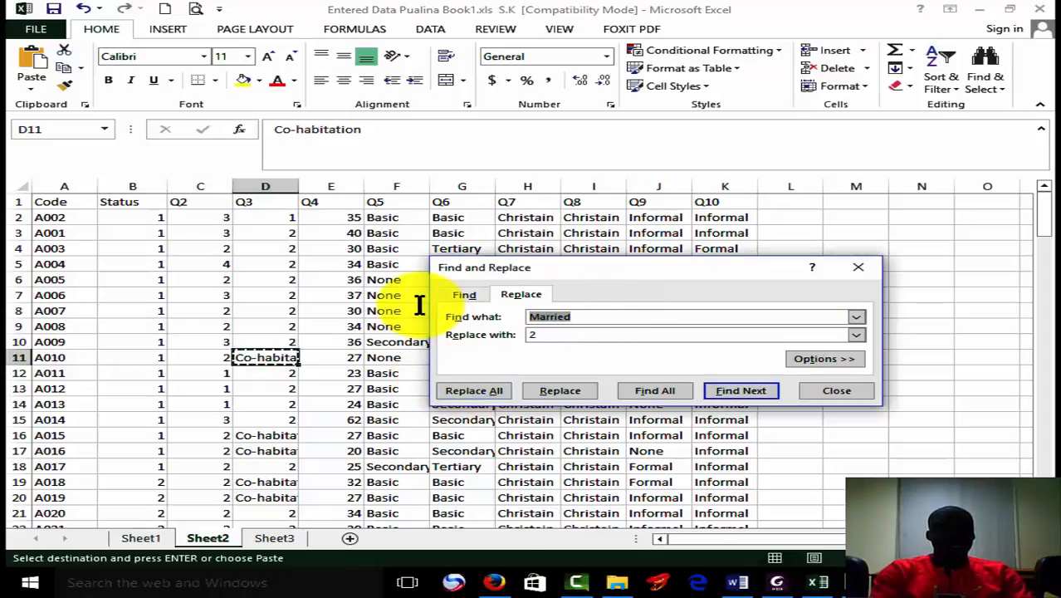
{"action": "left_click", "coordinate": [544, 332]}
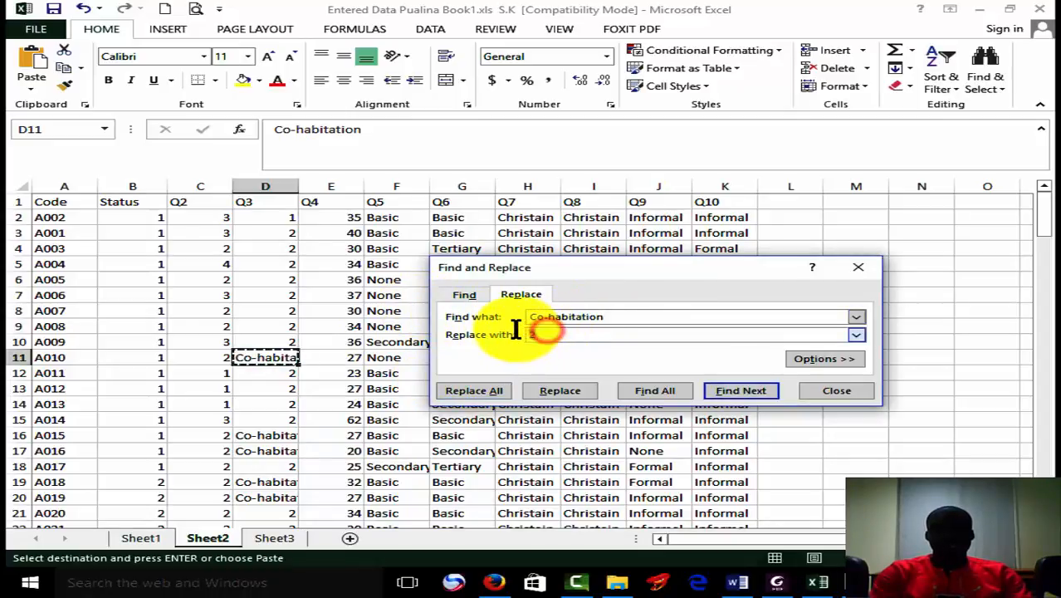
{"action": "left_click", "coordinate": [501, 398]}
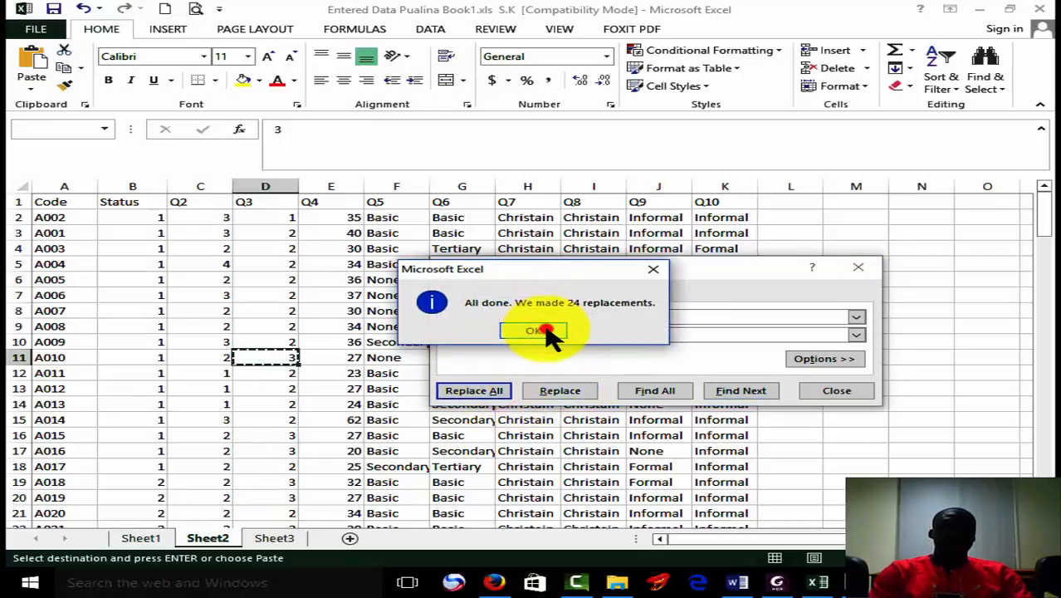
{"action": "left_click", "coordinate": [535, 332]}
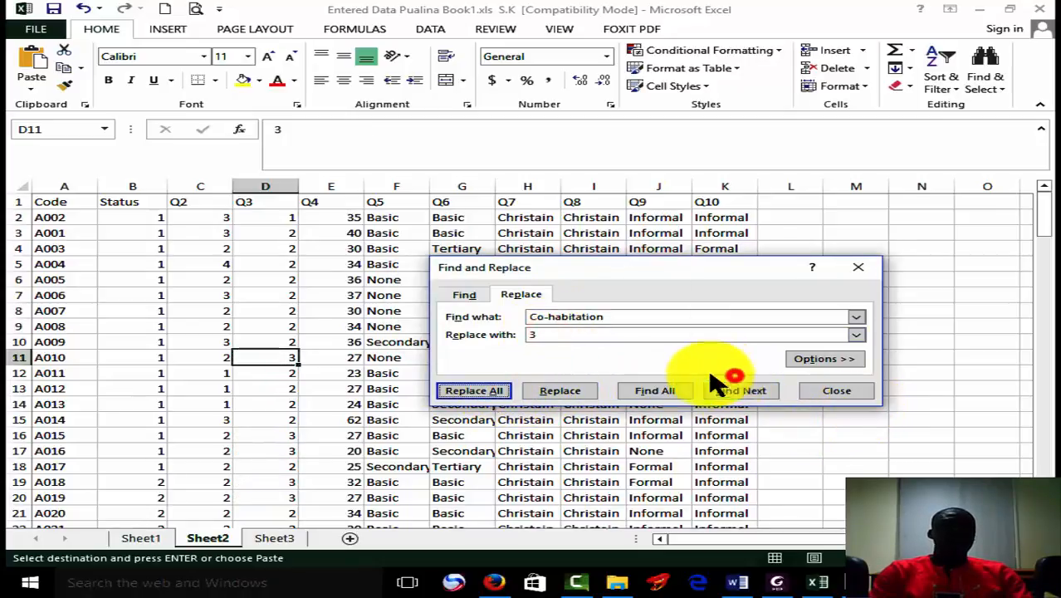
{"action": "left_click", "coordinate": [836, 391]}
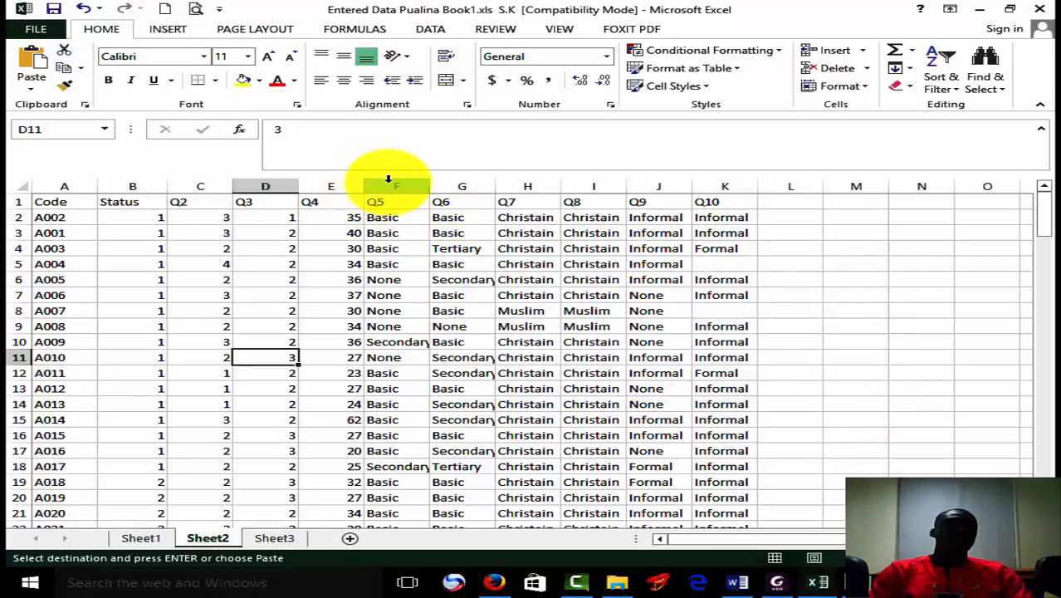
{"action": "left_click", "coordinate": [387, 179]}
{"action": "right_click", "coordinate": [385, 177]}
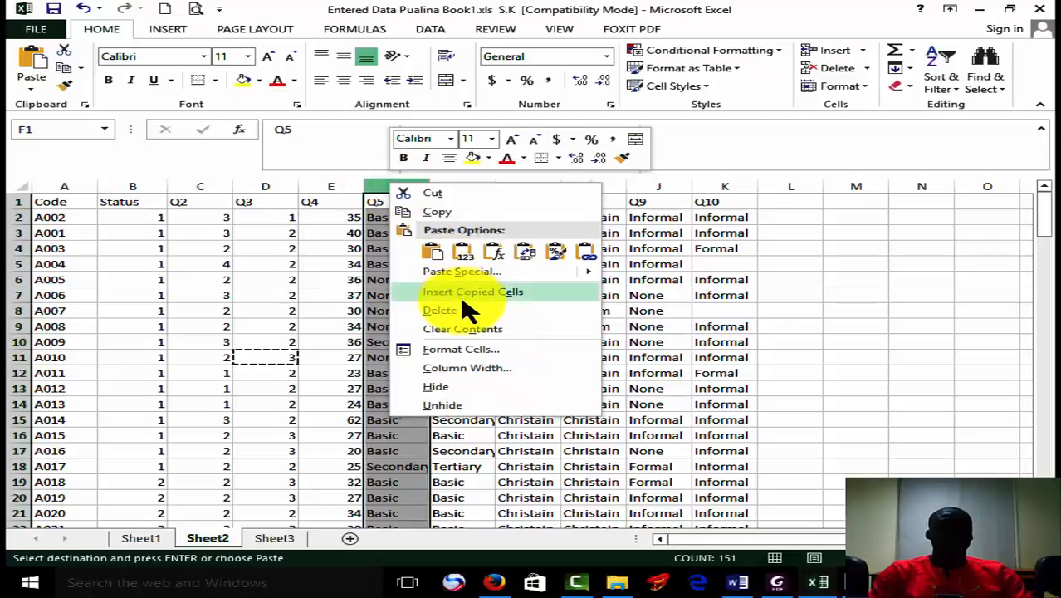
{"action": "left_click", "coordinate": [238, 135]}
{"action": "left_click", "coordinate": [239, 133]}
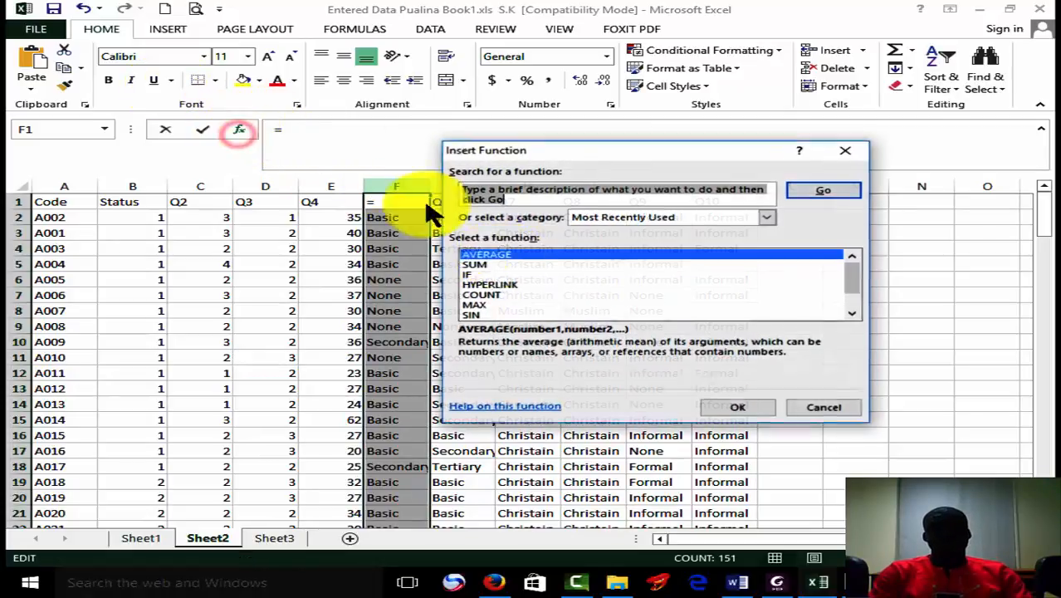
{"action": "left_click", "coordinate": [821, 408]}
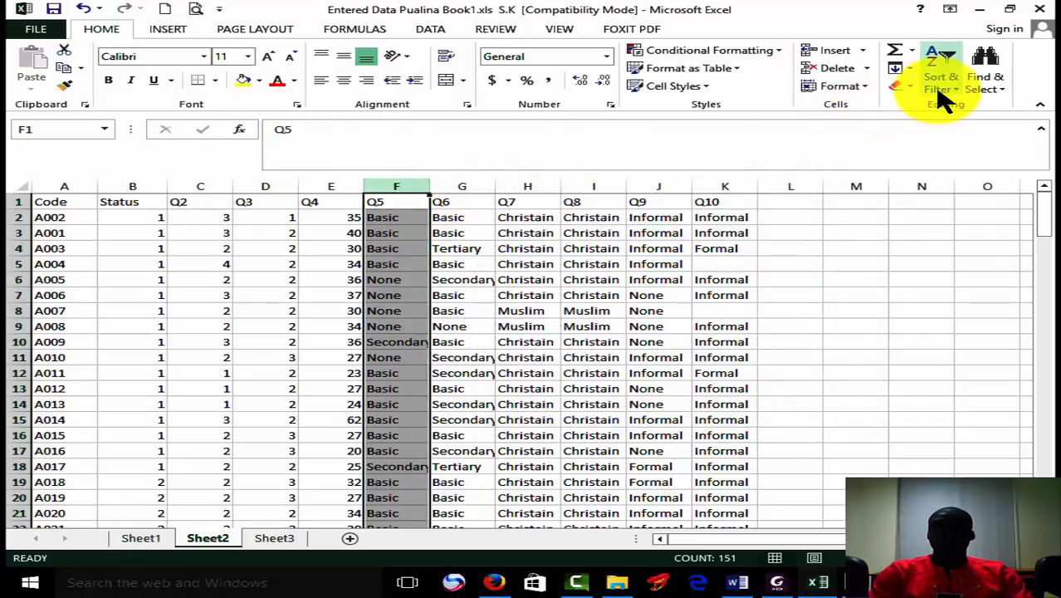
Insert a blank column between Q4 and Q5.
{"action": "right_click", "coordinate": [414, 236]}
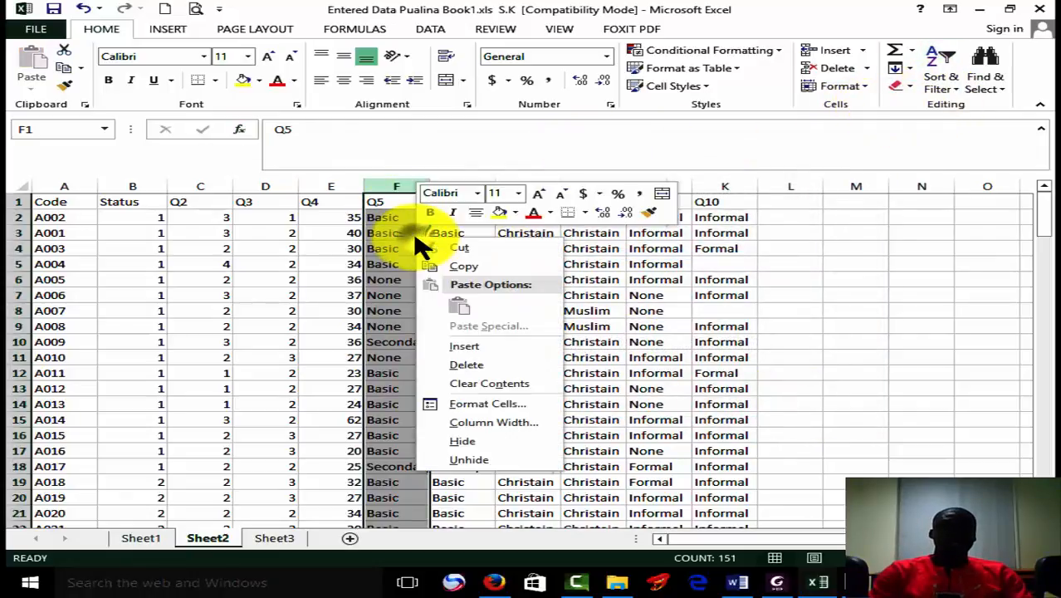
{"action": "key", "text": "Escape"}
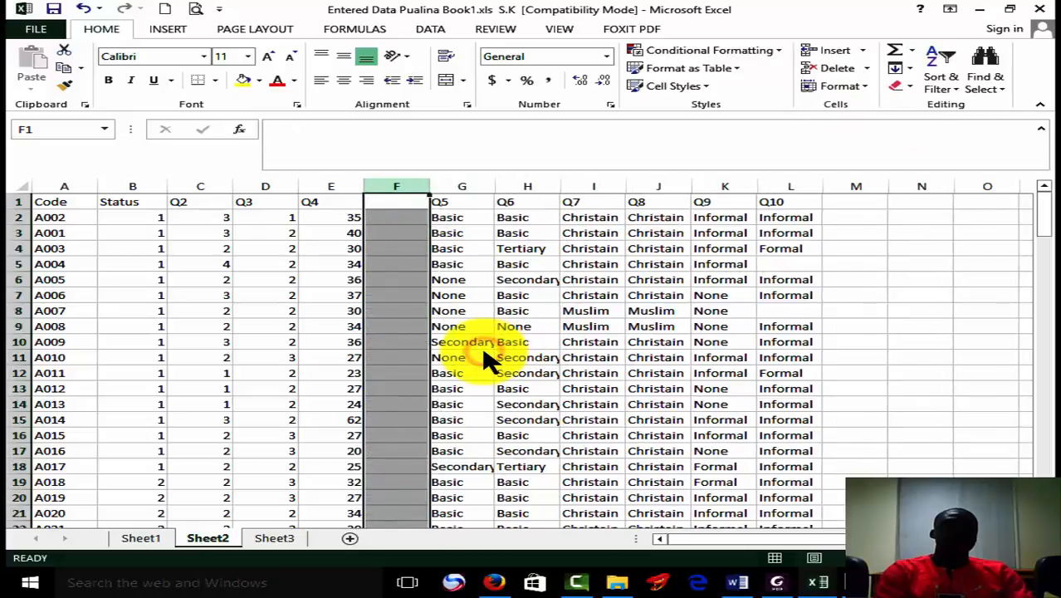
Add a filter to the Q4 column and show only rows with values less than 20.
{"action": "left_click", "coordinate": [344, 181]}
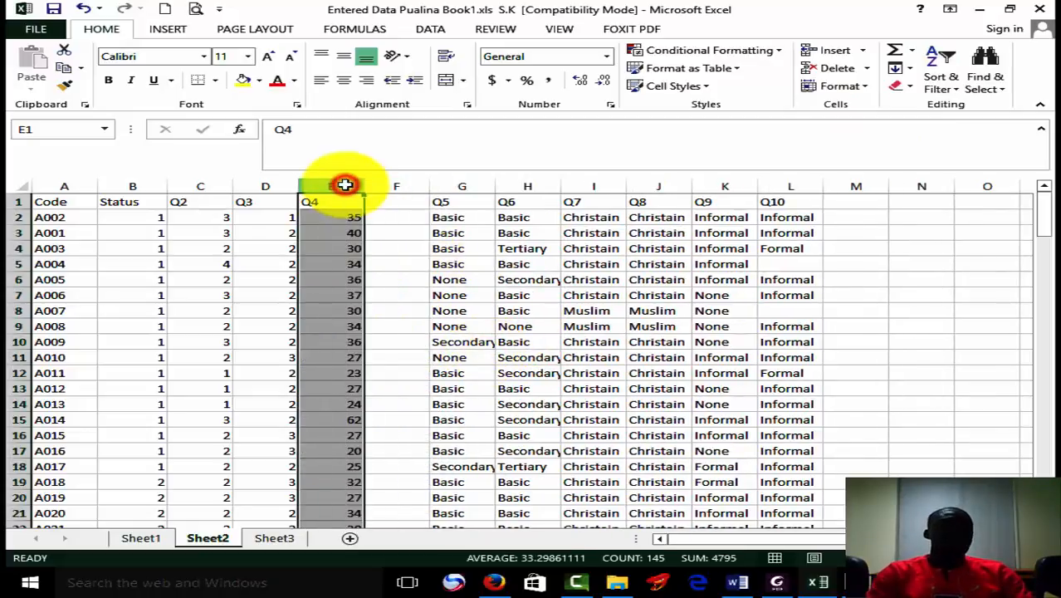
{"action": "left_click", "coordinate": [947, 78]}
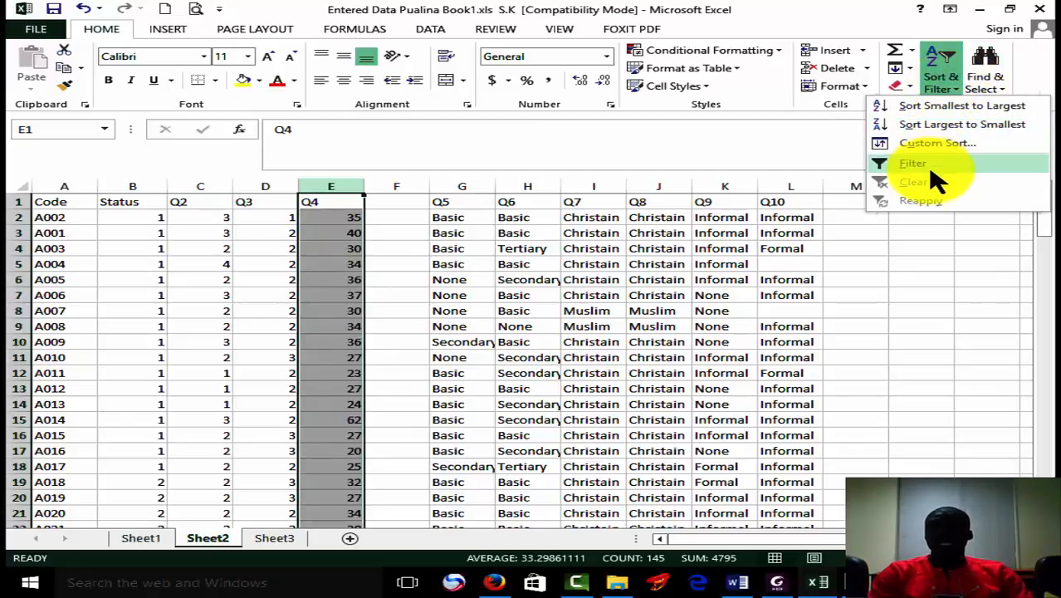
{"action": "left_click", "coordinate": [929, 163]}
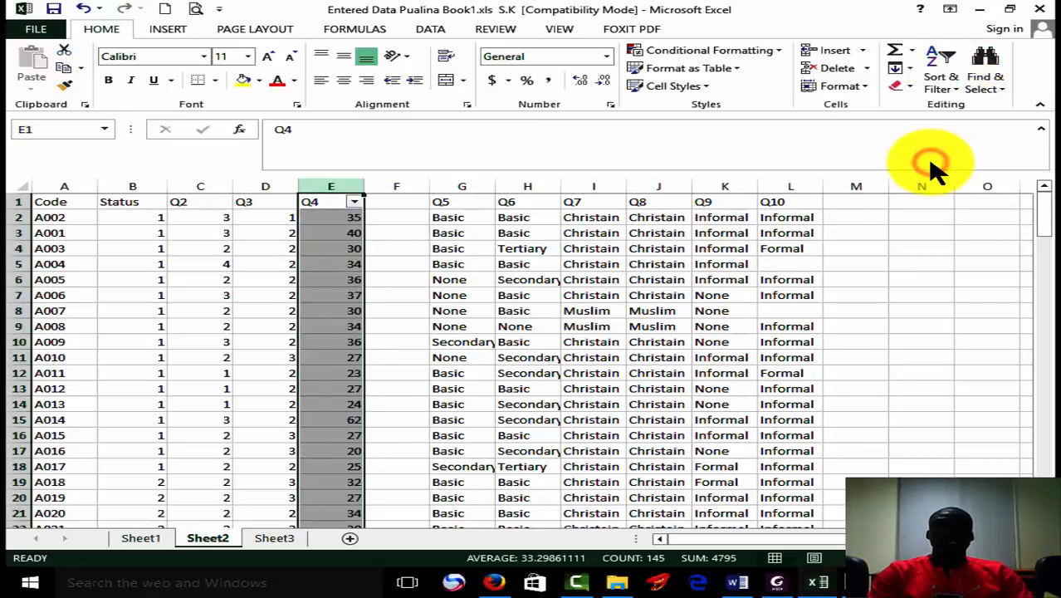
{"action": "left_click", "coordinate": [356, 202]}
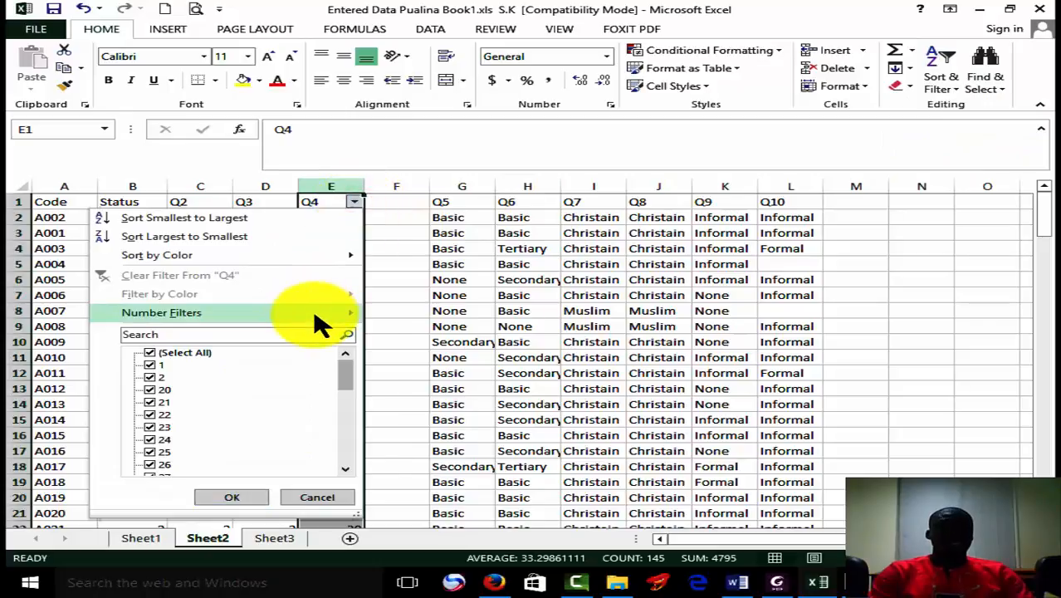
{"action": "mouse_move", "coordinate": [314, 313]}
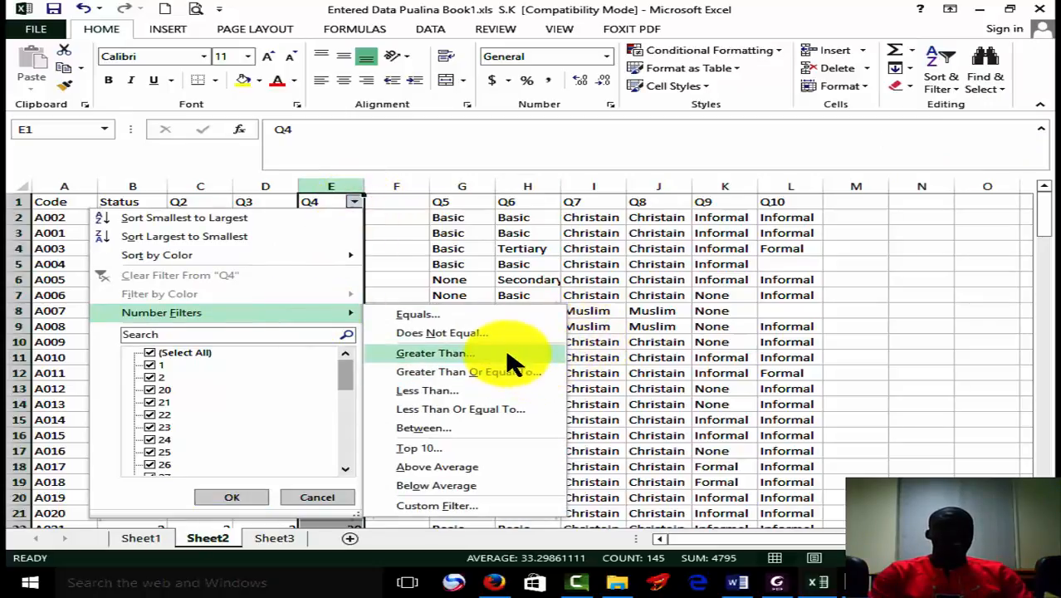
{"action": "left_click", "coordinate": [494, 391]}
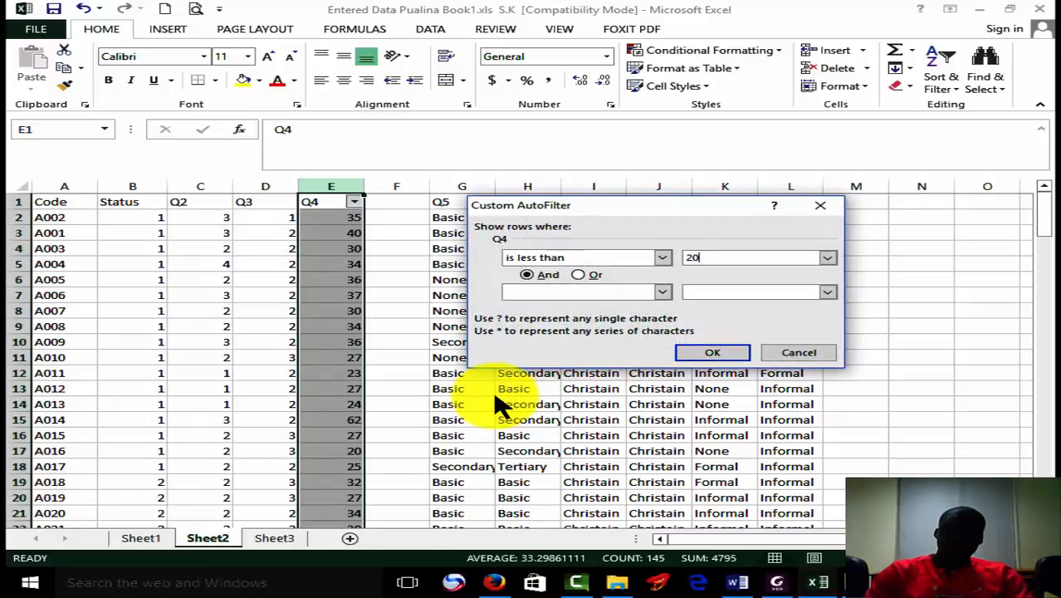
{"action": "left_click", "coordinate": [715, 358]}
Enter code 1 in the blank column beside Q4 for all rows filtered below 20.
{"action": "left_click", "coordinate": [400, 213]}
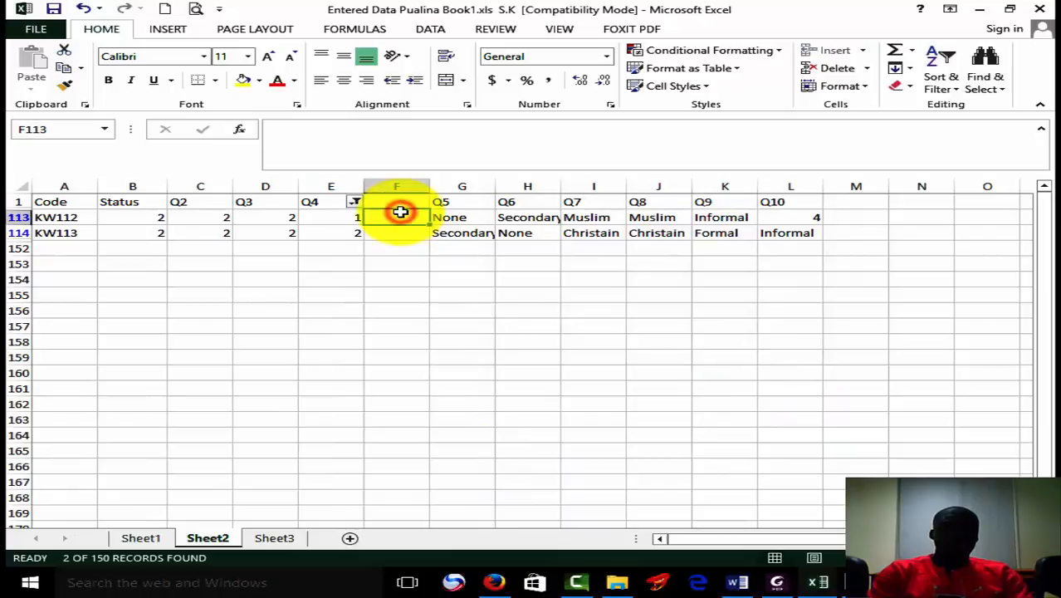
{"action": "type", "text": "1"}
{"action": "left_click_drag", "start_coordinate": [433, 224], "coordinate": [428, 237]}
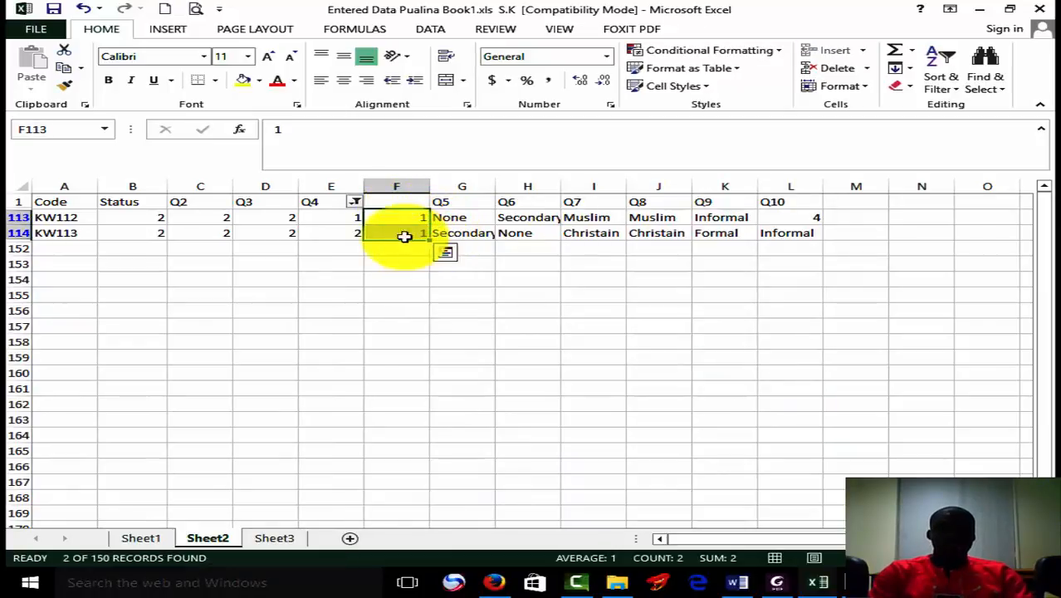
Change the Q4 filter to show values greater than or equal to 20 and less than 30.
{"action": "left_click", "coordinate": [354, 201]}
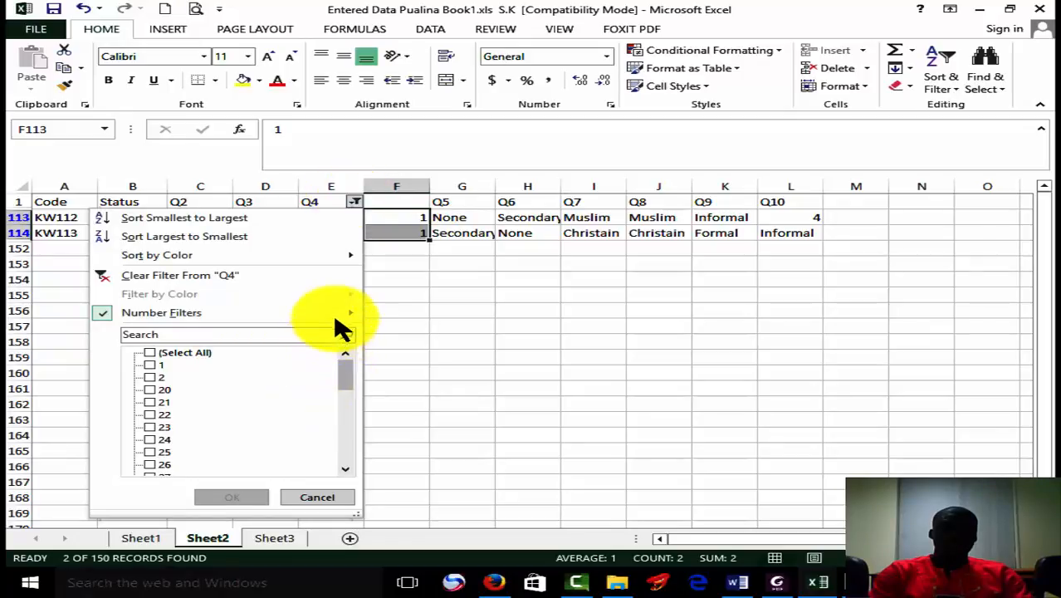
{"action": "mouse_move", "coordinate": [336, 313]}
{"action": "left_click", "coordinate": [542, 375]}
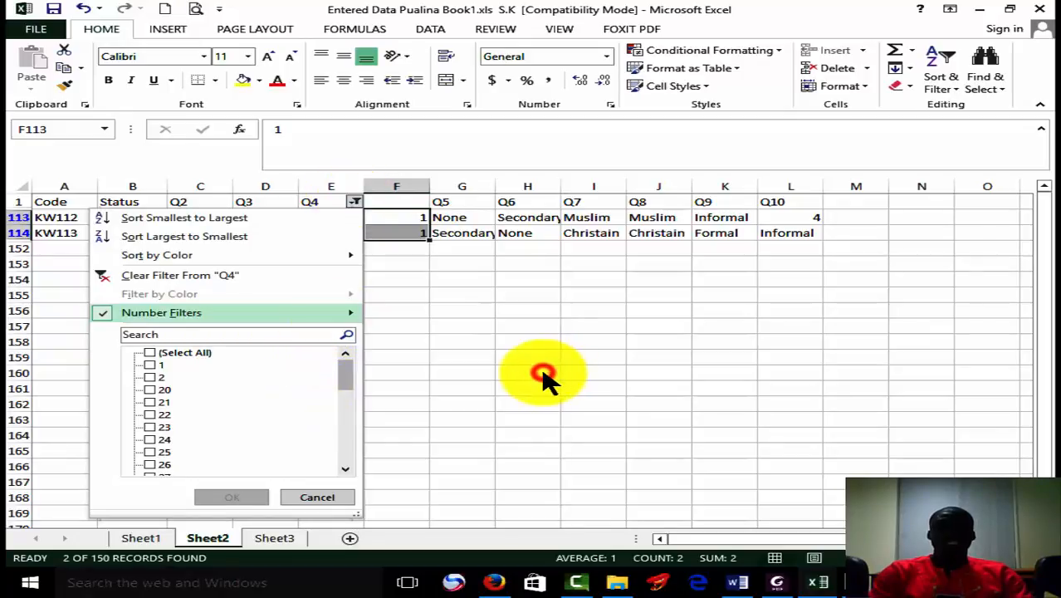
{"action": "type", "text": "20"}
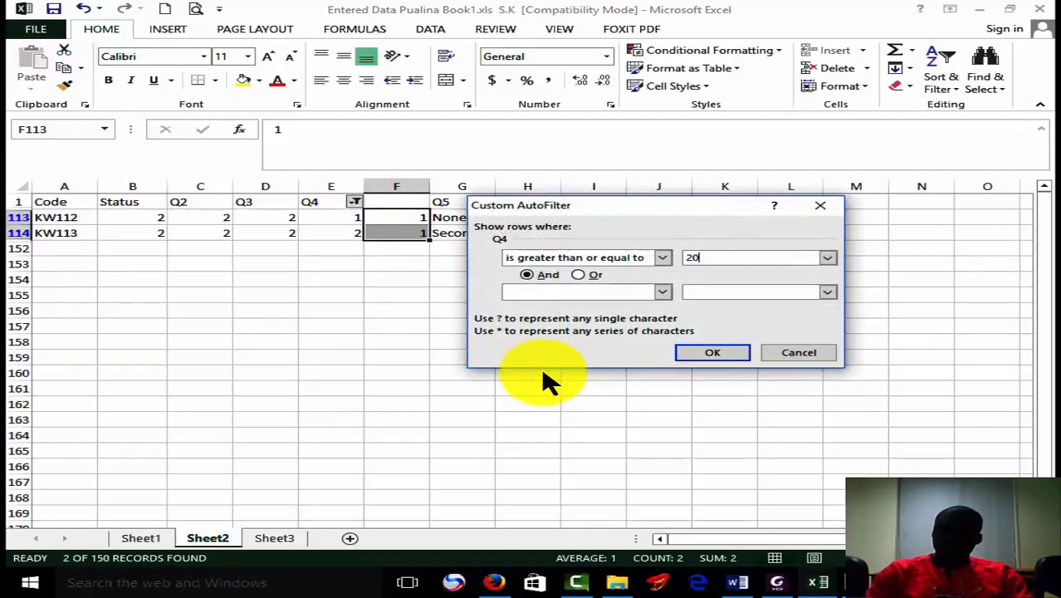
{"action": "left_click", "coordinate": [664, 292]}
{"action": "left_click", "coordinate": [620, 359]}
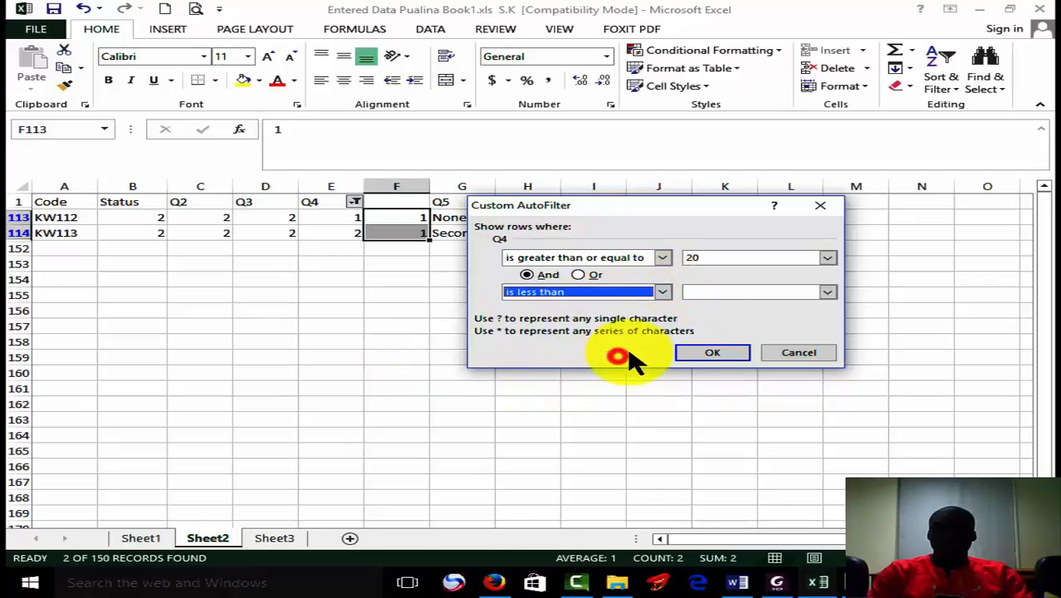
{"action": "left_click", "coordinate": [715, 296]}
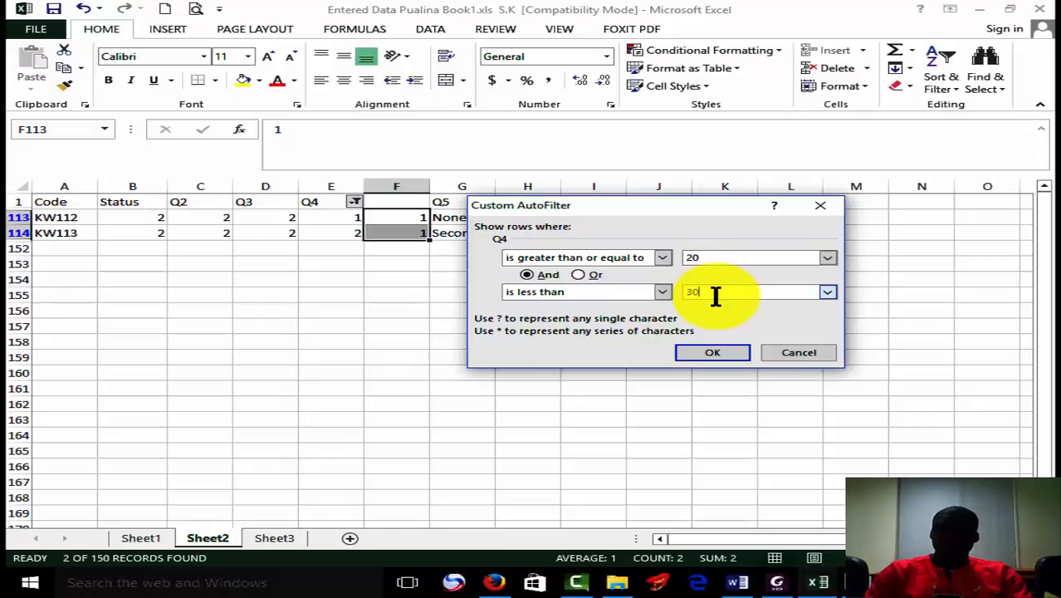
{"action": "left_click", "coordinate": [717, 352]}
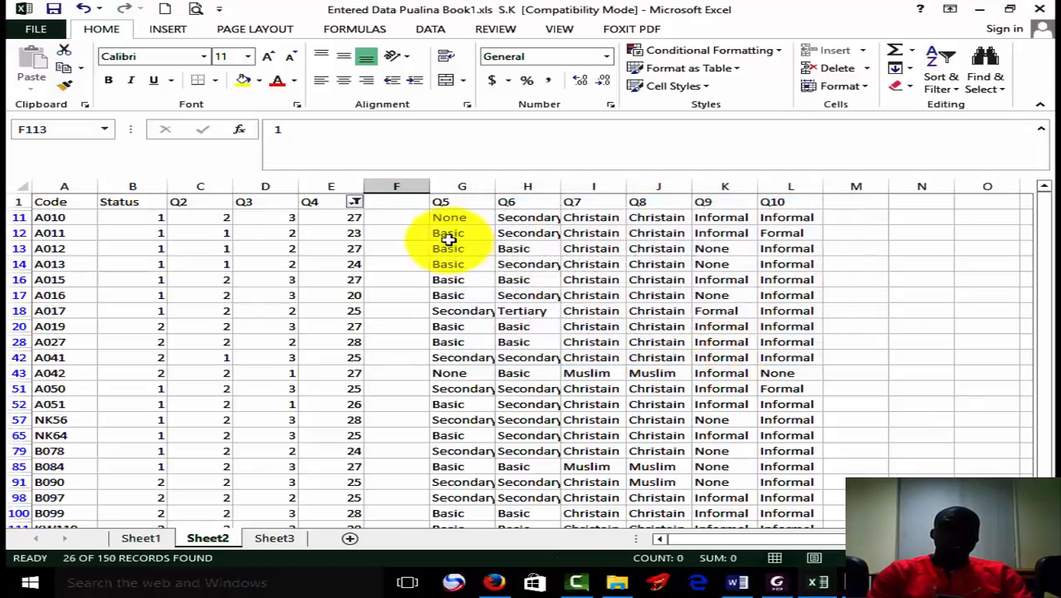
Enter code 2 in the column beside Q4 and fill it down all rows filtered from 20 to below 30.
{"action": "left_click", "coordinate": [406, 216]}
{"action": "type", "text": "2"}
{"action": "left_click_drag", "start_coordinate": [432, 225], "coordinate": [399, 496]}
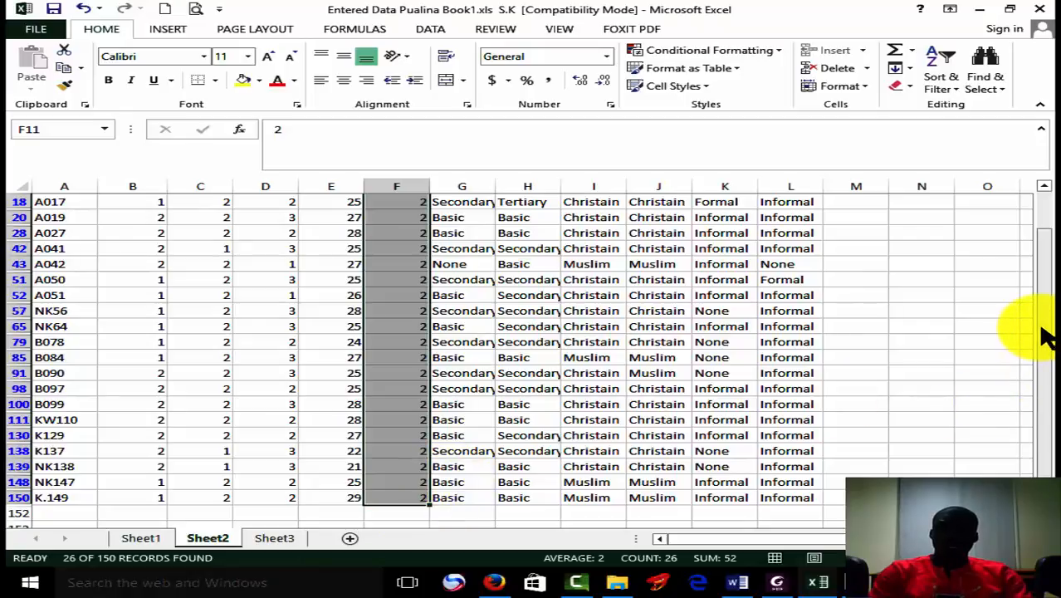
Change the Q4 filter to show values greater than or equal to 30 and less than 40.
{"action": "left_click_drag", "start_coordinate": [1048, 332], "coordinate": [1049, 201]}
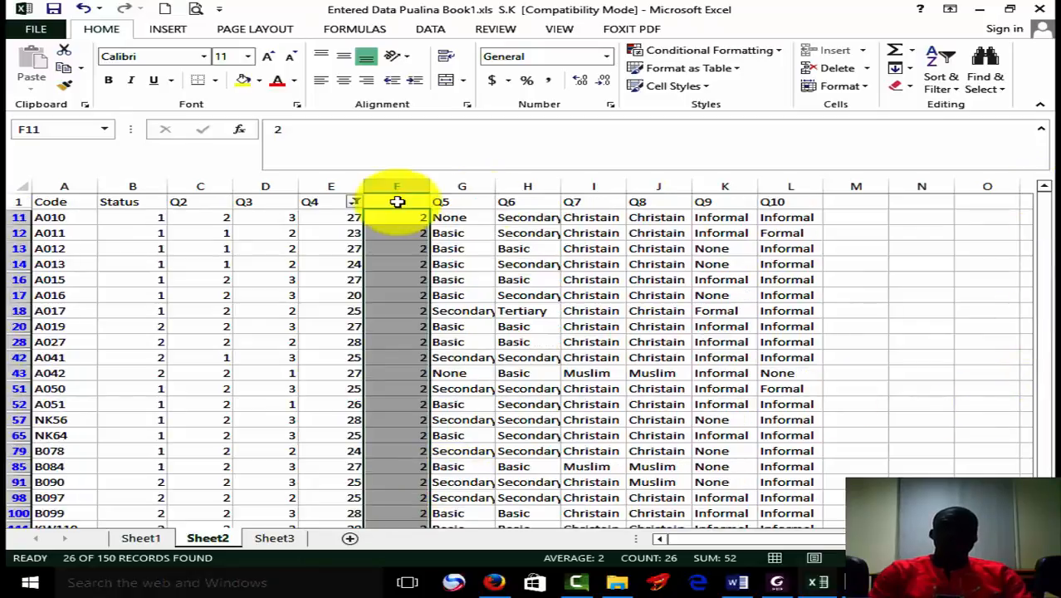
{"action": "left_click", "coordinate": [355, 204]}
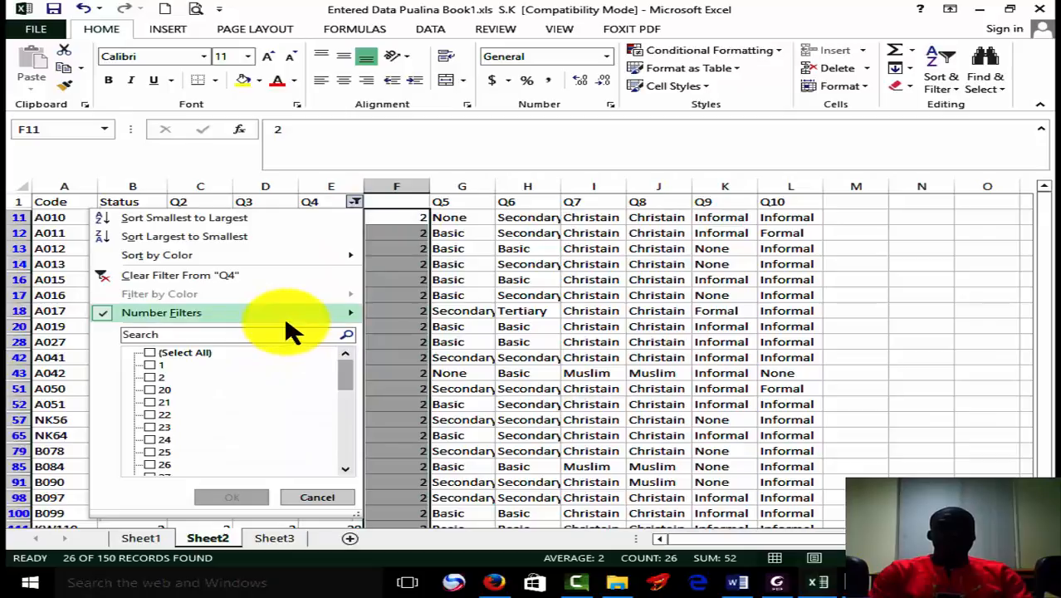
{"action": "mouse_move", "coordinate": [285, 314]}
{"action": "left_click", "coordinate": [514, 371]}
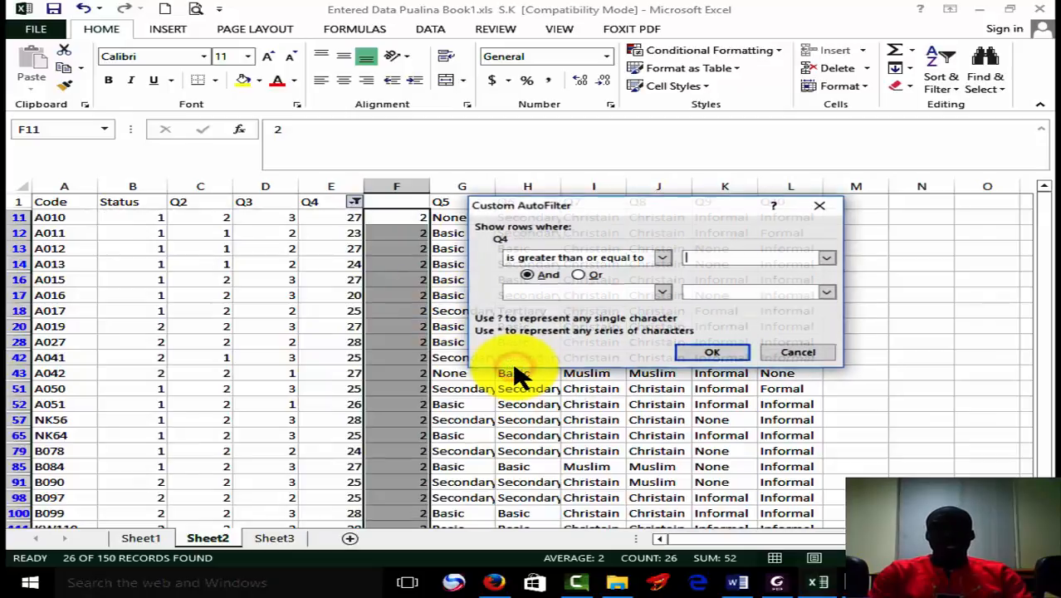
{"action": "type", "text": "30"}
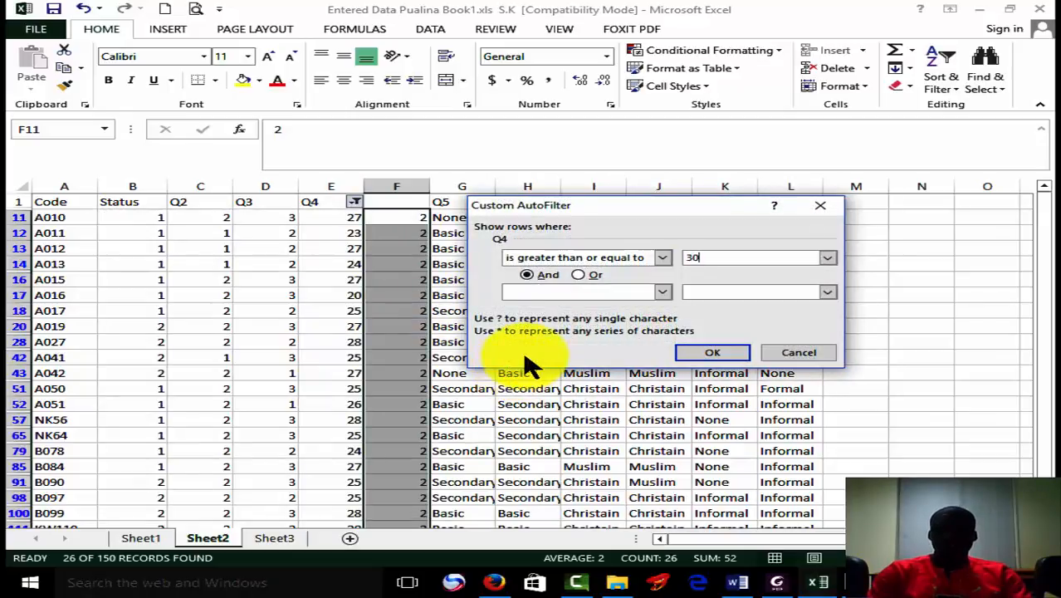
{"action": "left_click", "coordinate": [660, 292]}
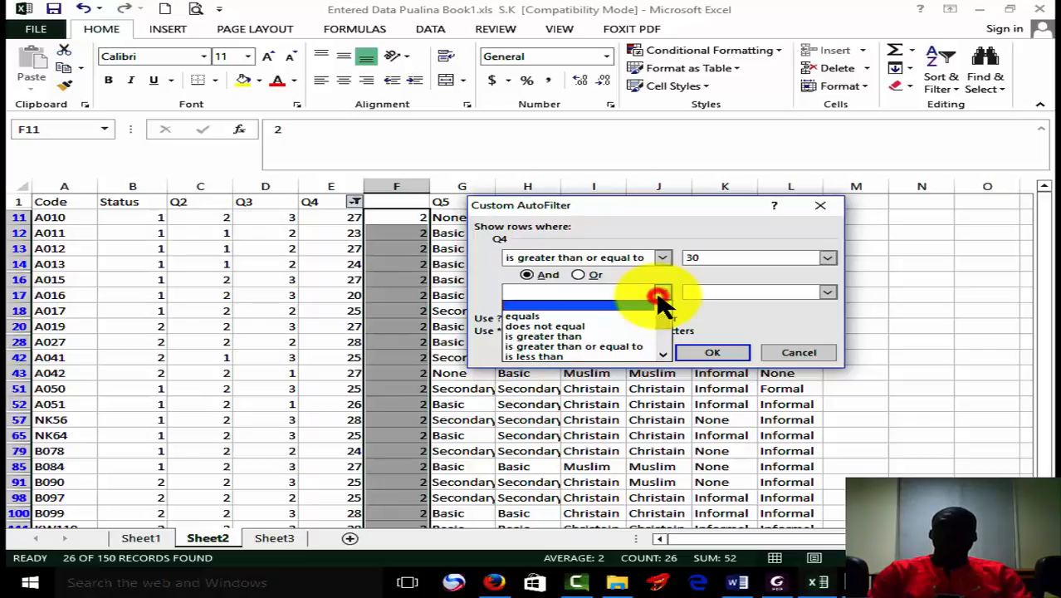
{"action": "left_click", "coordinate": [594, 356]}
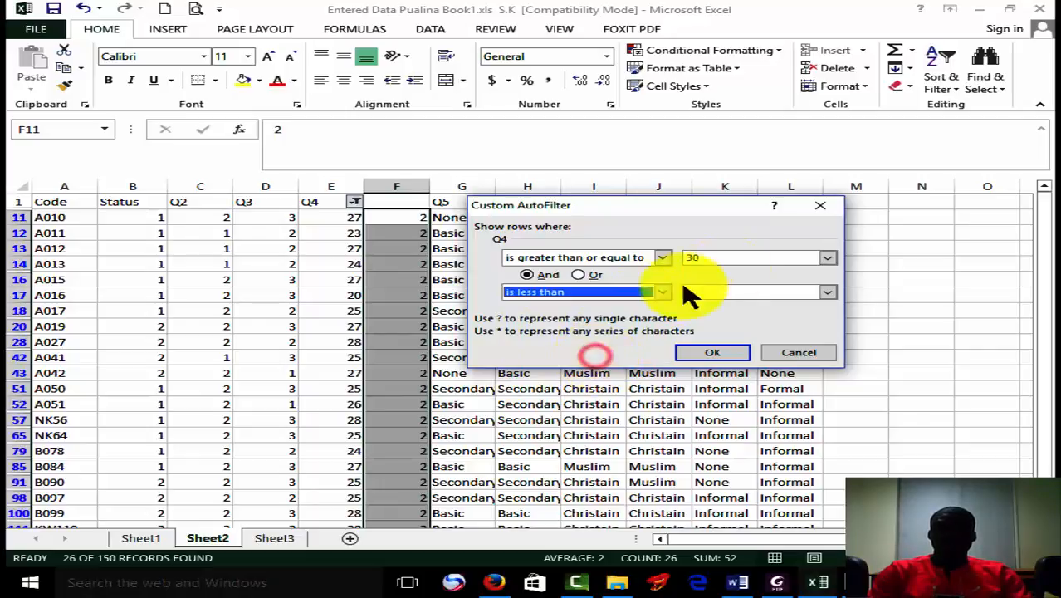
{"action": "left_click", "coordinate": [730, 292]}
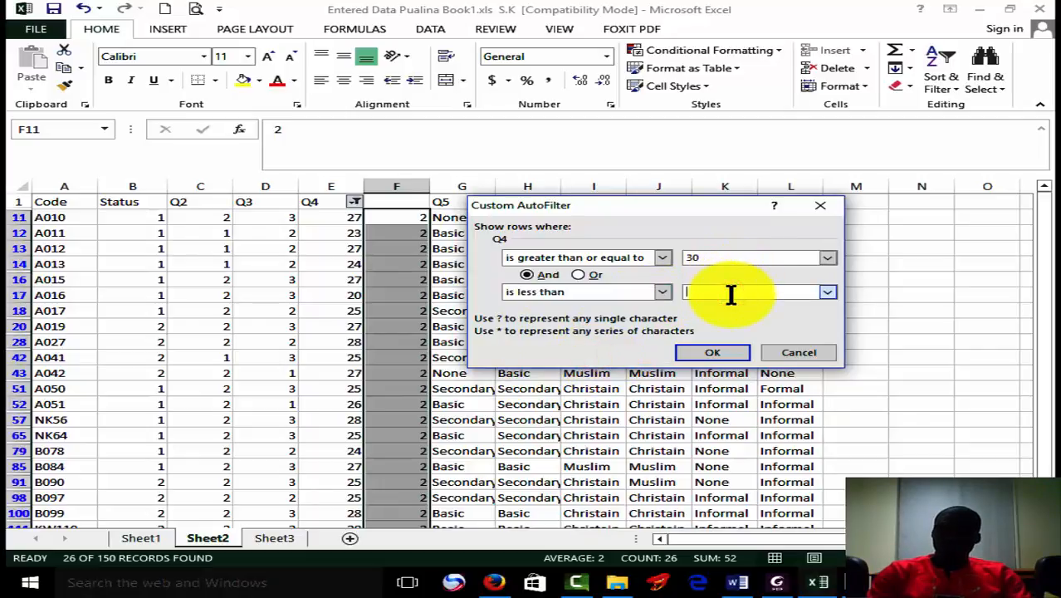
{"action": "left_click", "coordinate": [714, 352]}
Enter code 3 in the column beside Q4 and fill it down all rows filtered from 30 to below 40.
{"action": "left_click", "coordinate": [419, 219]}
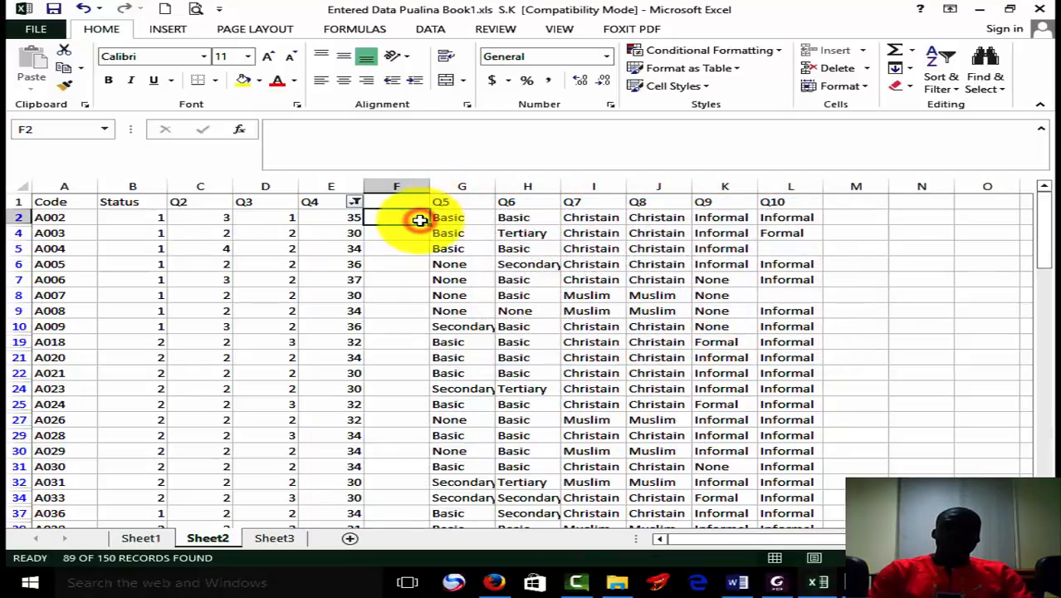
{"action": "type", "text": "3"}
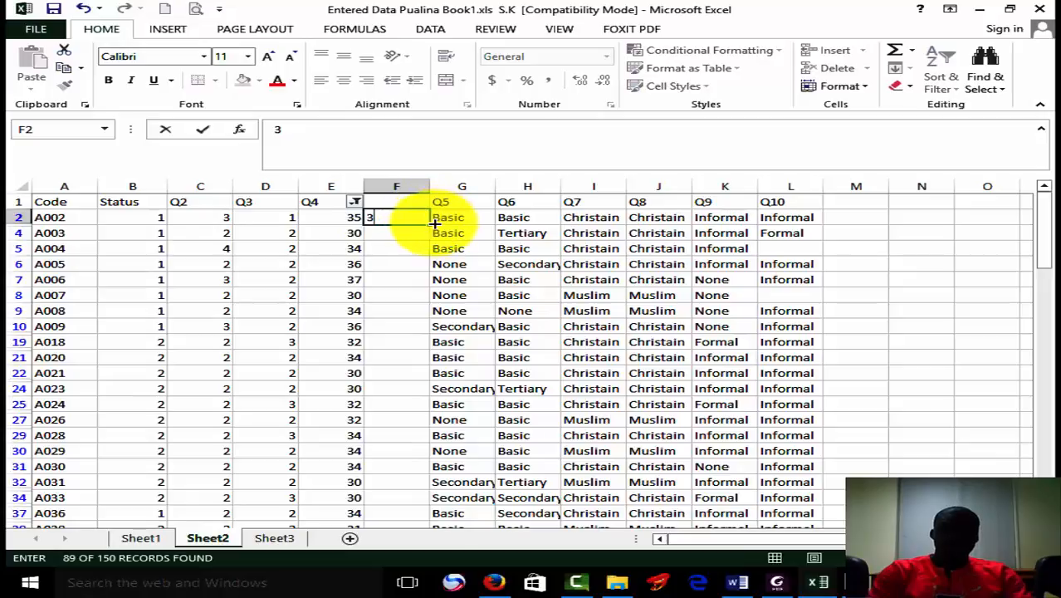
{"action": "left_click_drag", "start_coordinate": [433, 224], "coordinate": [395, 469]}
Change the Q4 filter to show only values greater than or equal to 40.
{"action": "left_click_drag", "start_coordinate": [1047, 465], "coordinate": [1038, 137]}
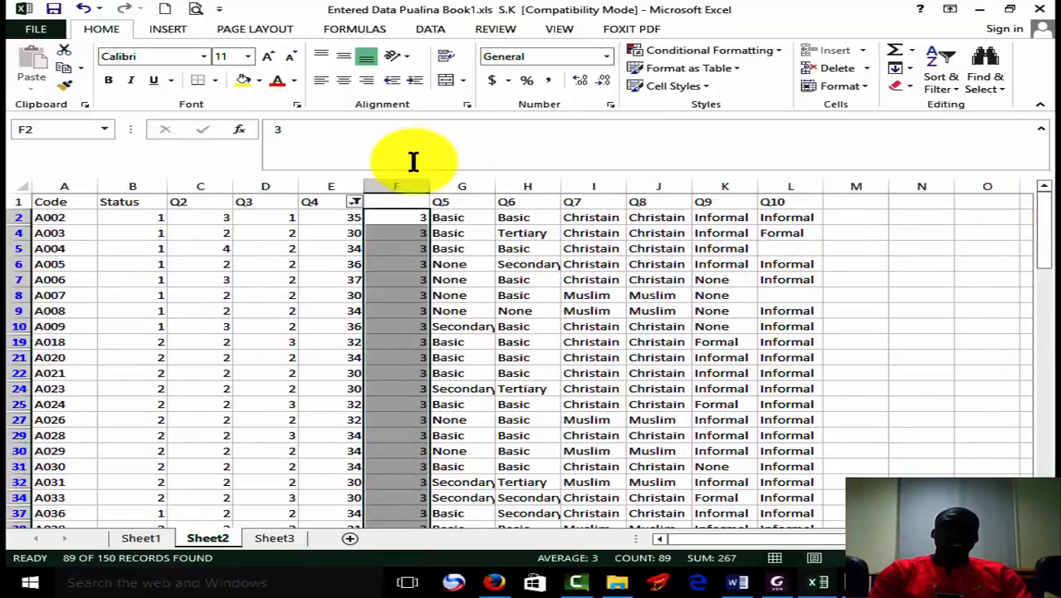
{"action": "left_click", "coordinate": [355, 205]}
{"action": "mouse_move", "coordinate": [319, 315]}
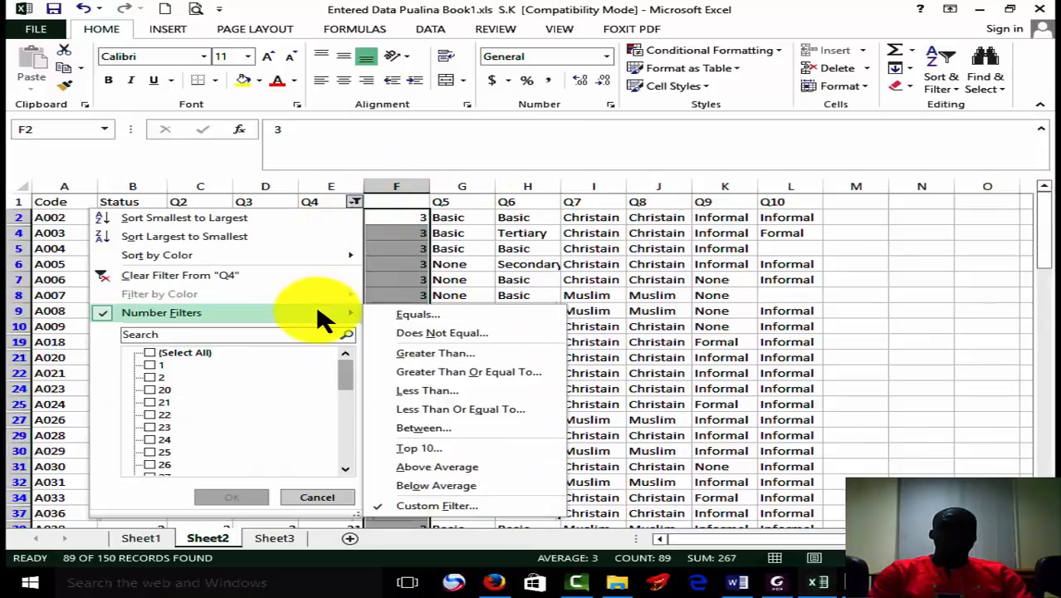
{"action": "left_click", "coordinate": [467, 371]}
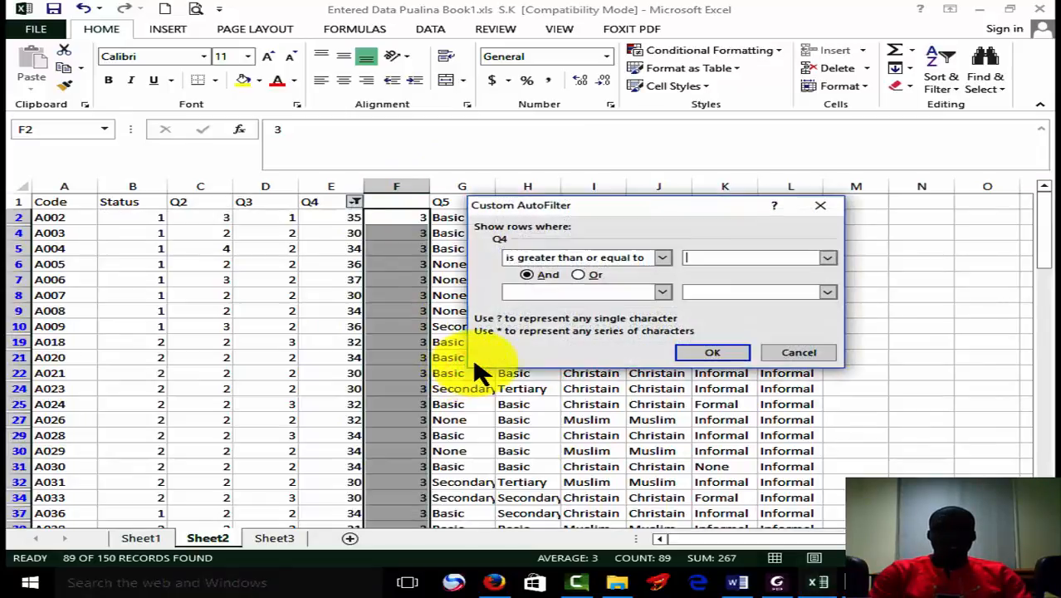
{"action": "type", "text": "40"}
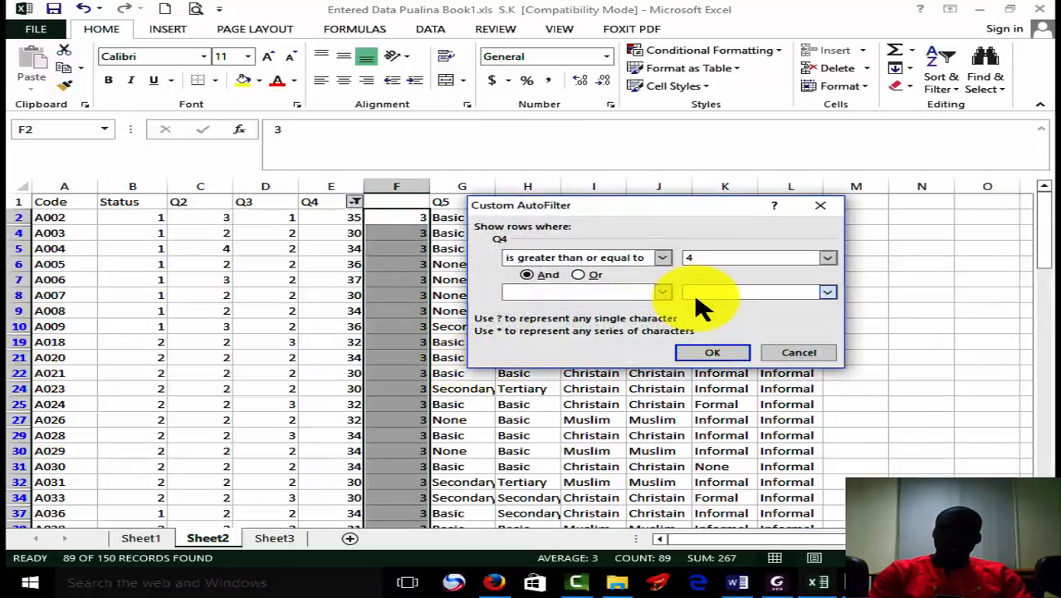
{"action": "left_click", "coordinate": [738, 355]}
Enter code 4 in the column beside Q4 and fill it down all rows filtered at 40 or above.
{"action": "left_click", "coordinate": [399, 221]}
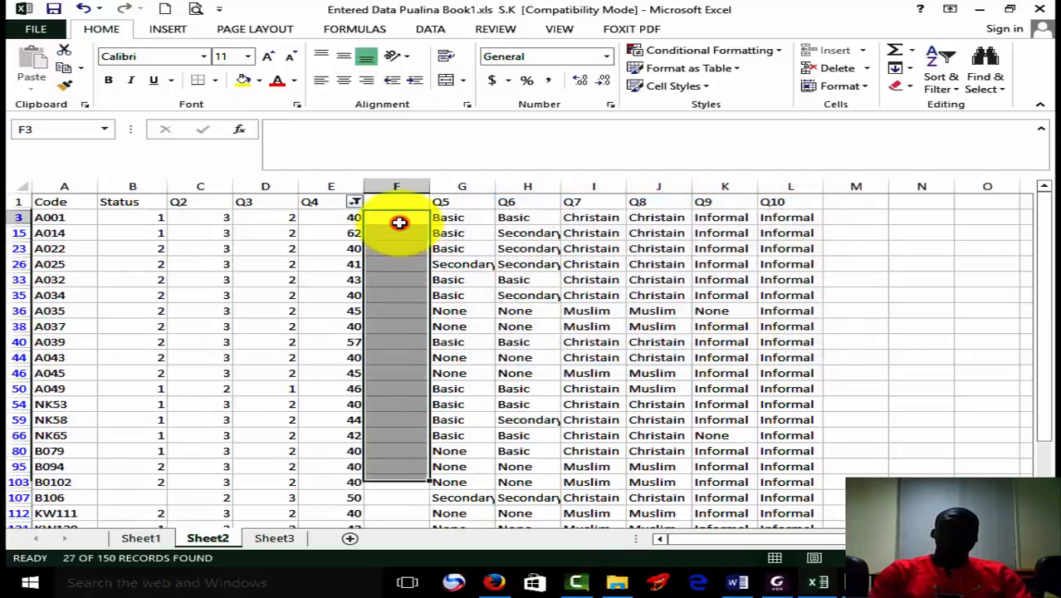
{"action": "type", "text": "4"}
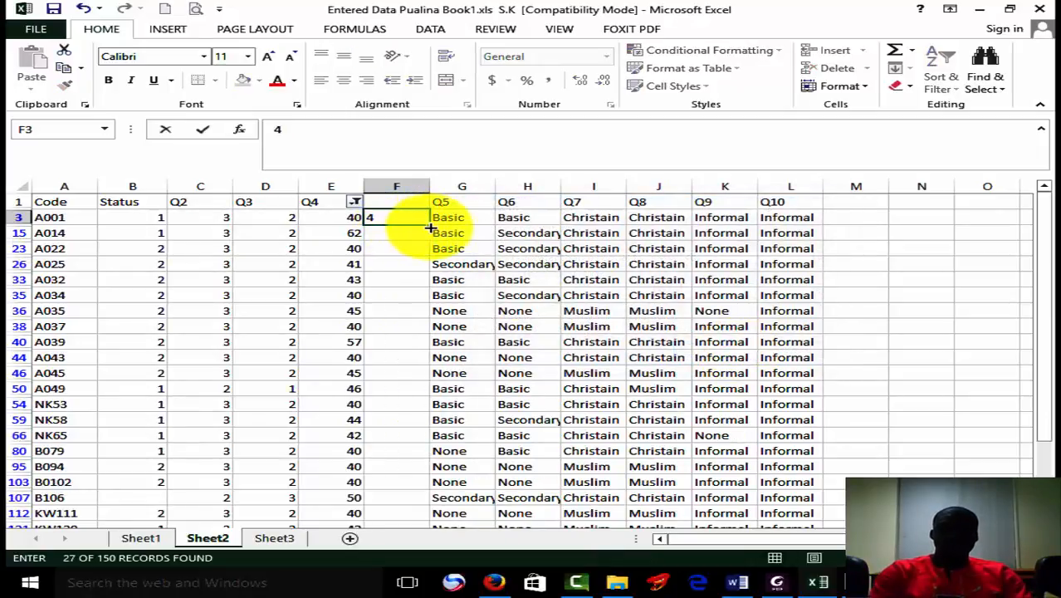
{"action": "left_click_drag", "start_coordinate": [430, 222], "coordinate": [405, 484]}
Clear the Q4 filter so that all rows are shown again.
{"action": "left_click_drag", "start_coordinate": [1042, 294], "coordinate": [1043, 199]}
{"action": "left_click", "coordinate": [940, 68]}
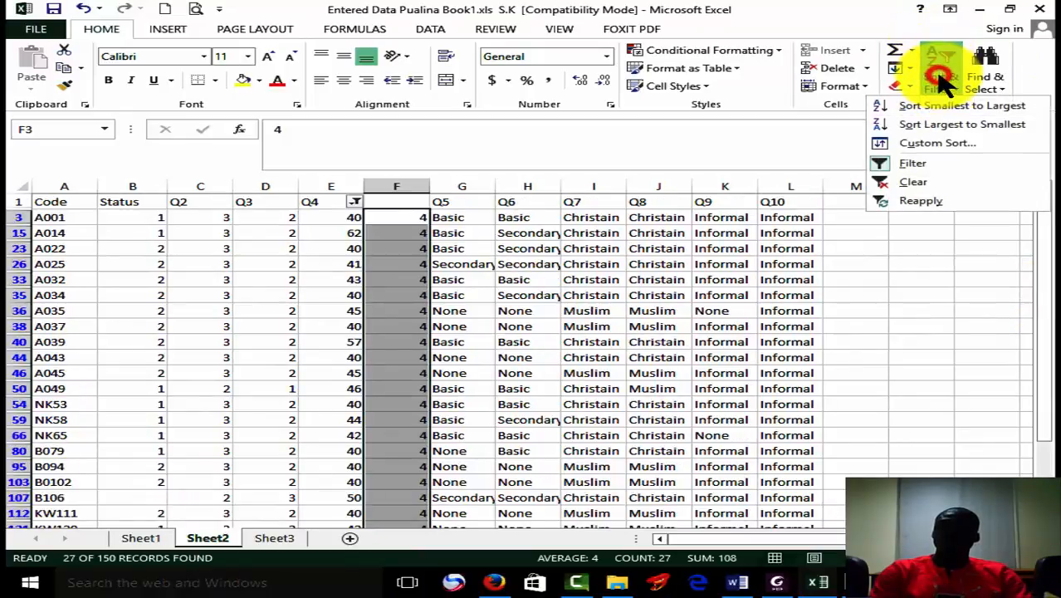
{"action": "left_click", "coordinate": [919, 184]}
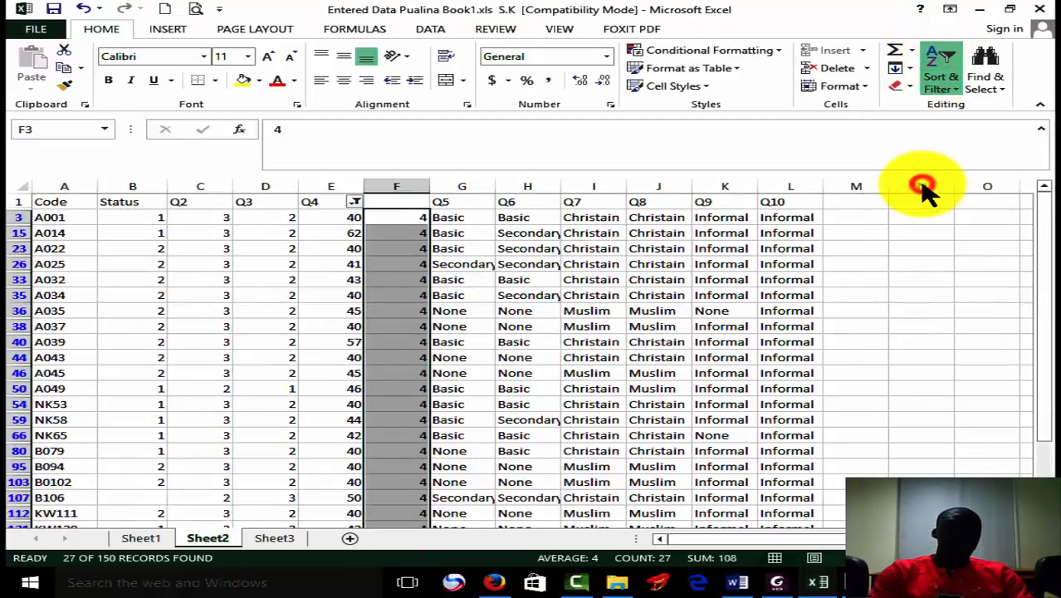
Copy the Q4 heading into cell F1 above the new code column.
{"action": "left_click", "coordinate": [321, 204]}
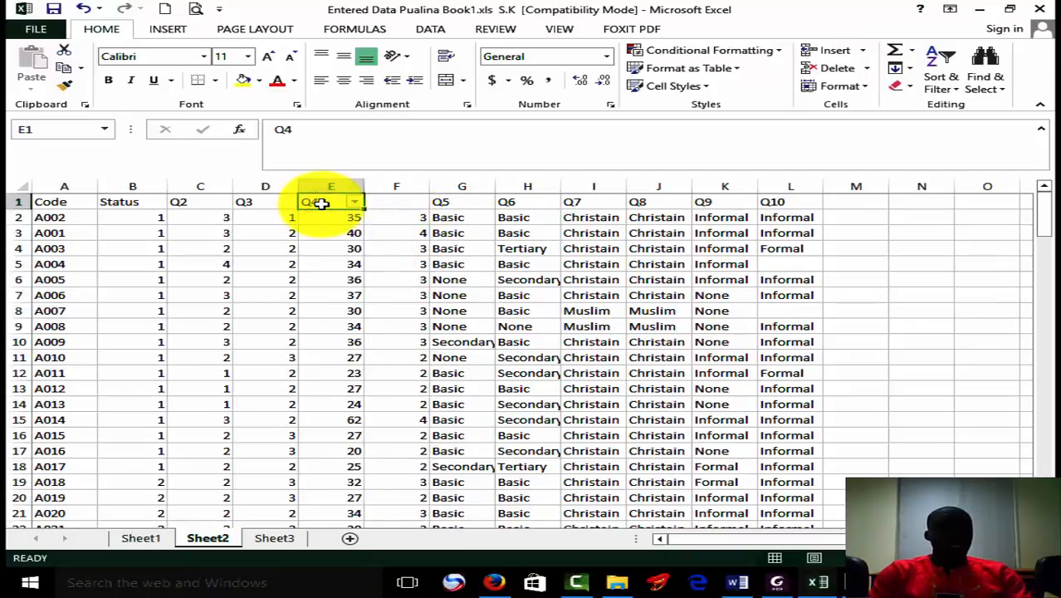
{"action": "key", "text": "ctrl+c"}
{"action": "left_click", "coordinate": [380, 200]}
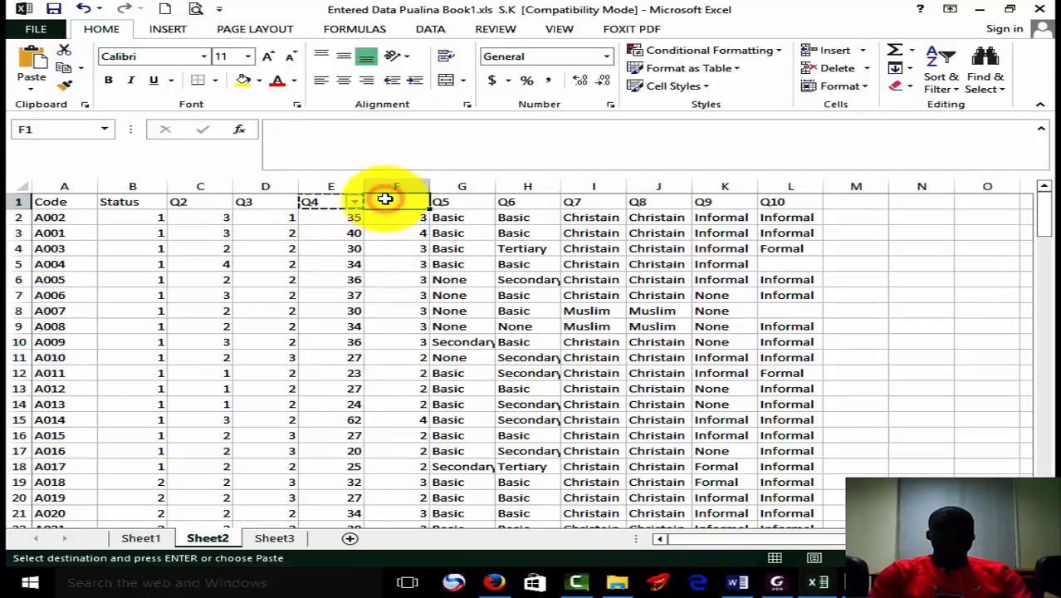
Delete the original Q4 column of uncoded values, keeping the coded Q4 column beside it.
{"action": "left_click", "coordinate": [339, 184]}
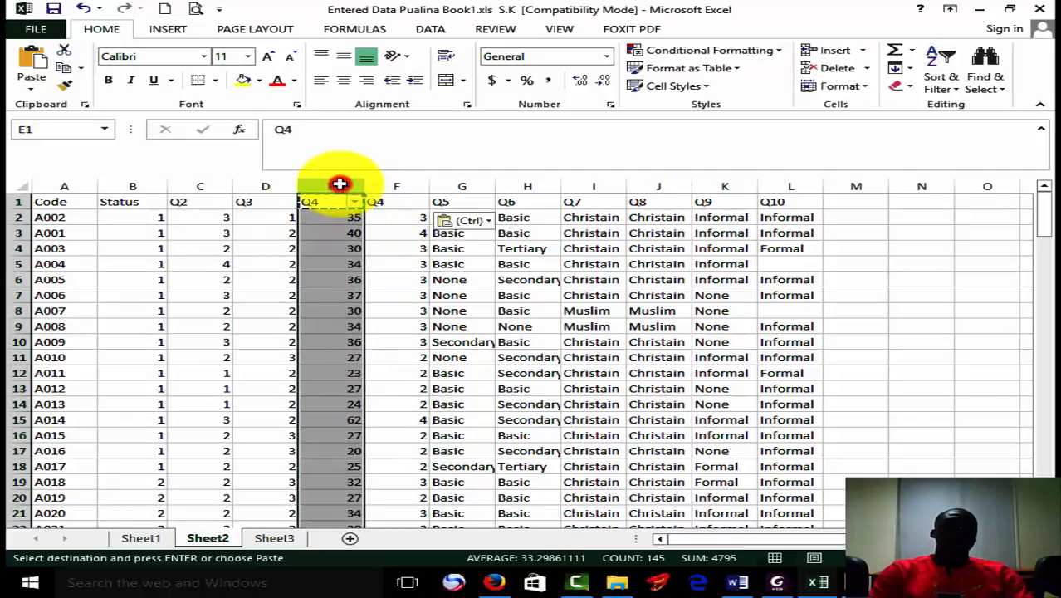
{"action": "right_click", "coordinate": [341, 186]}
{"action": "left_click", "coordinate": [422, 310]}
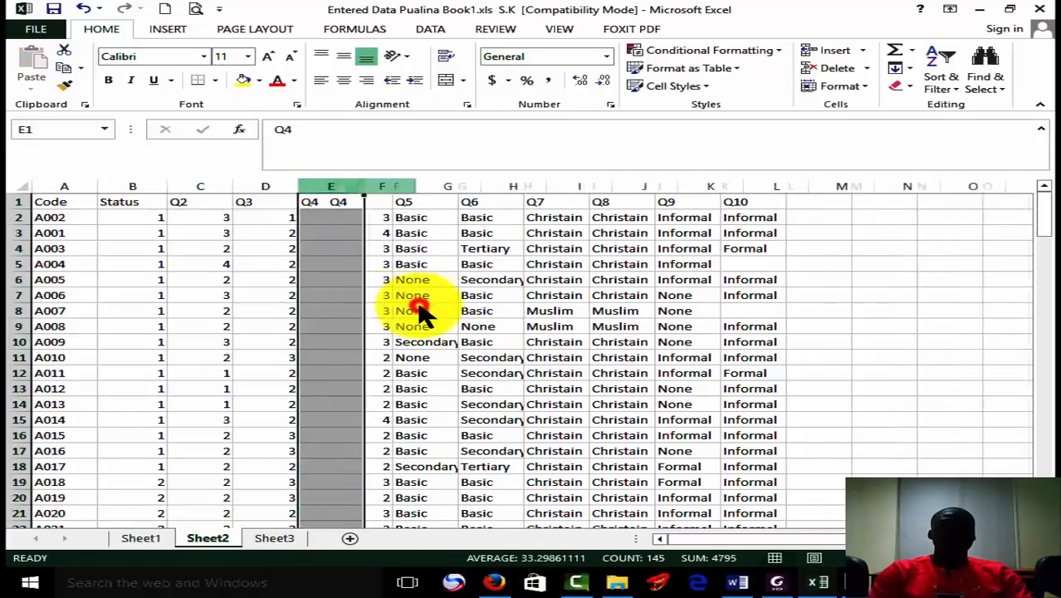
Replace every "None" answer in the sheet with code 1 using Find and Replace.
{"action": "left_click", "coordinate": [393, 218]}
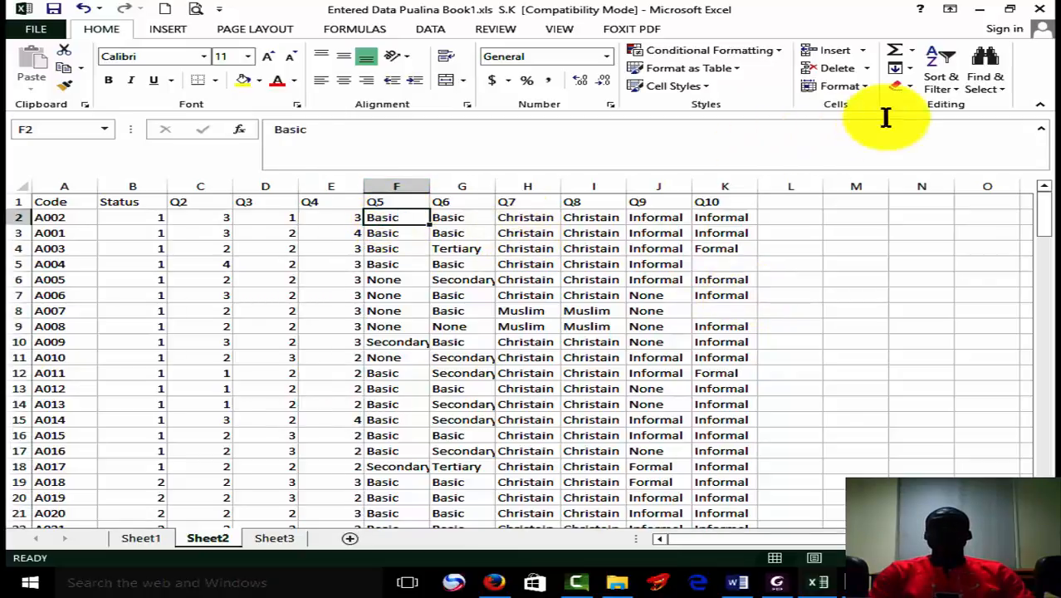
{"action": "left_click", "coordinate": [984, 83]}
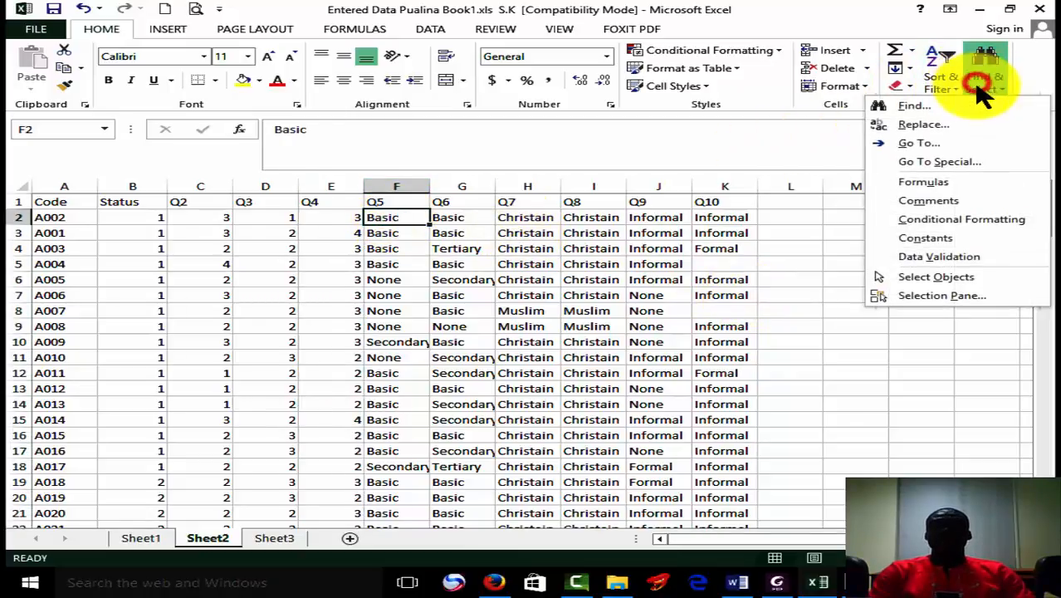
{"action": "left_click", "coordinate": [958, 126]}
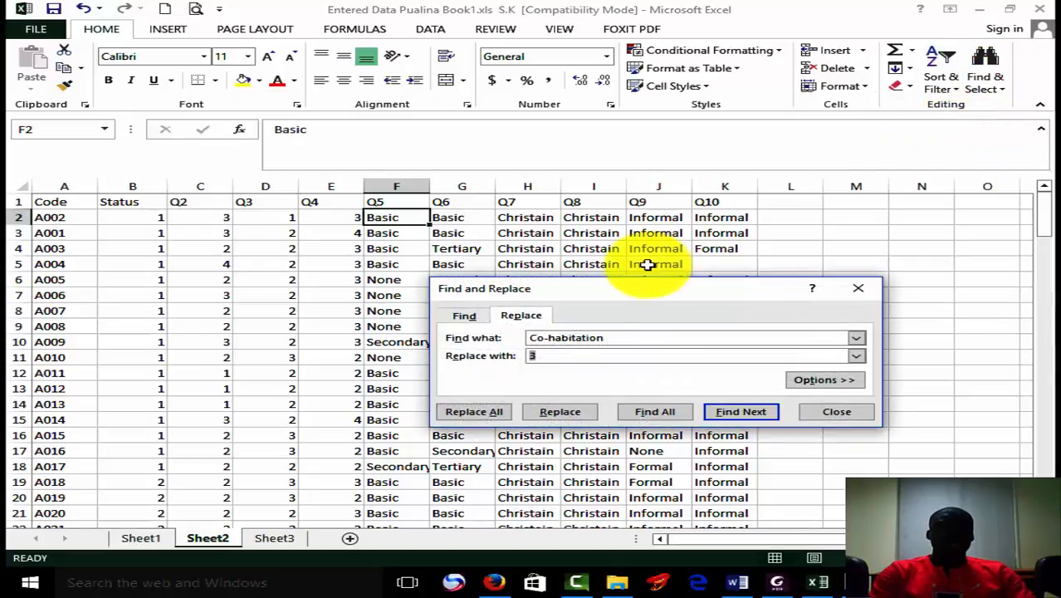
{"action": "left_click", "coordinate": [390, 276]}
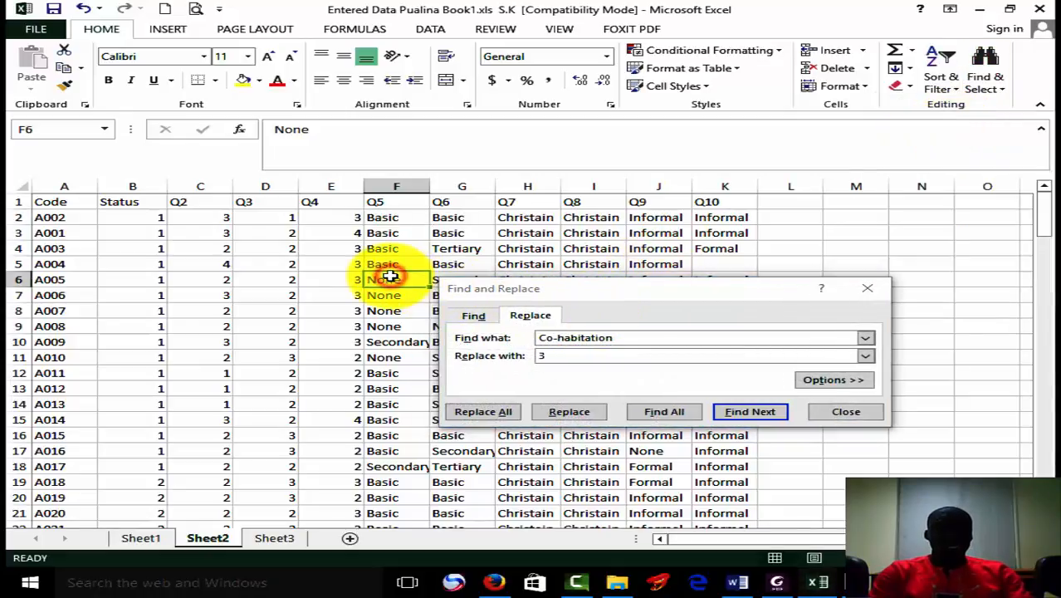
{"action": "key", "text": "ctrl+c"}
{"action": "left_click_drag", "start_coordinate": [662, 334], "coordinate": [521, 334]}
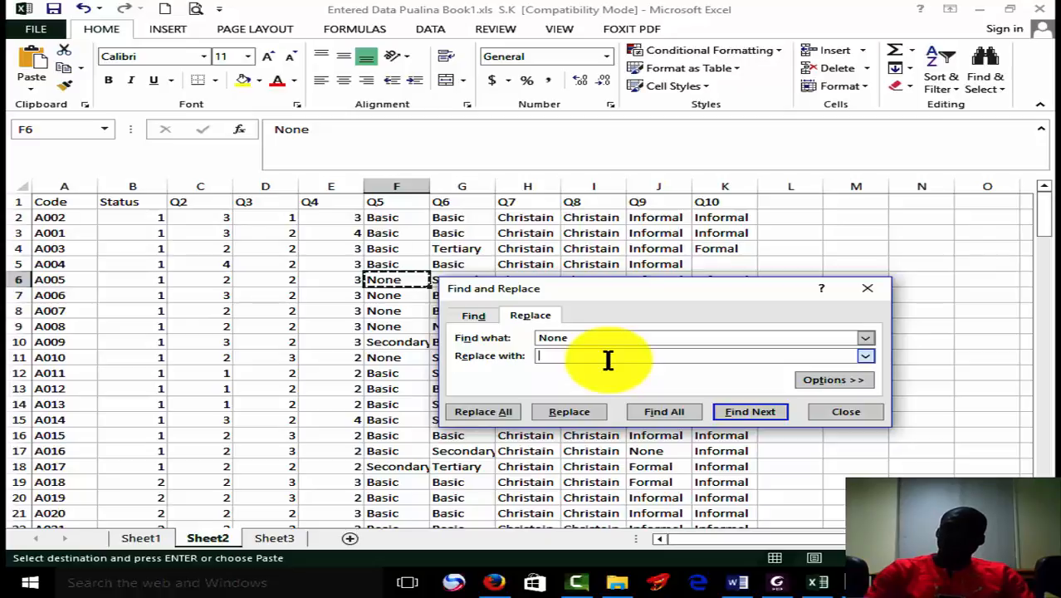
{"action": "left_click", "coordinate": [459, 414]}
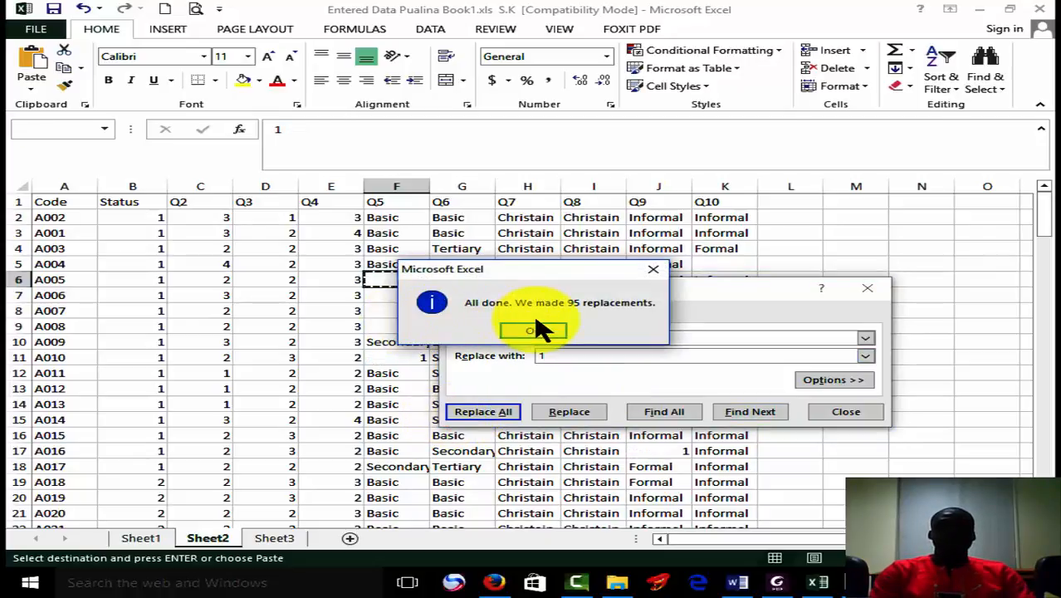
{"action": "left_click", "coordinate": [533, 332]}
Replace all "Basic" answers in the sheet with code 2.
{"action": "left_click", "coordinate": [400, 248]}
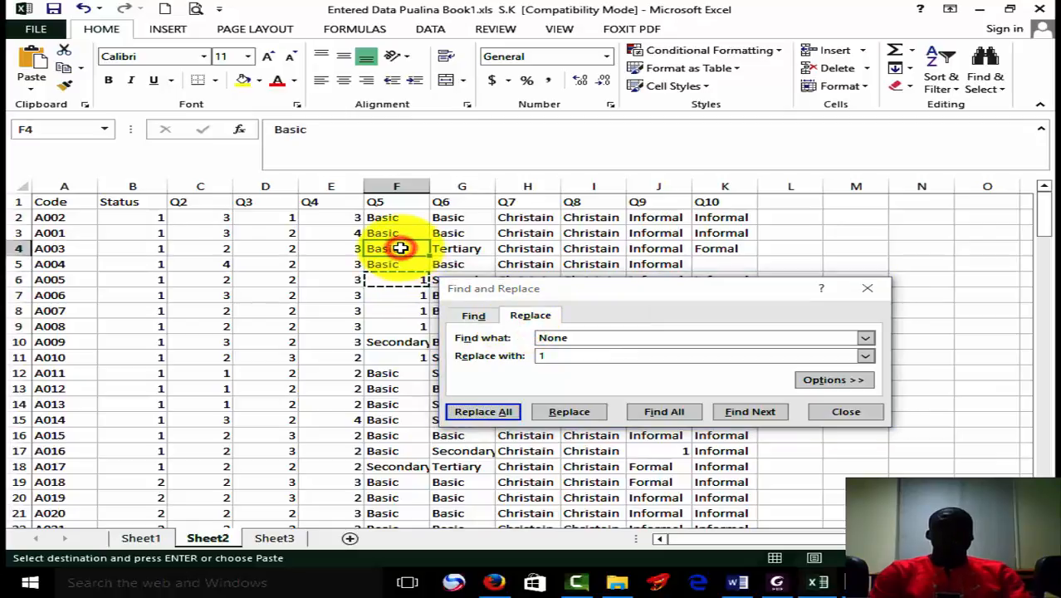
{"action": "left_click", "coordinate": [599, 338]}
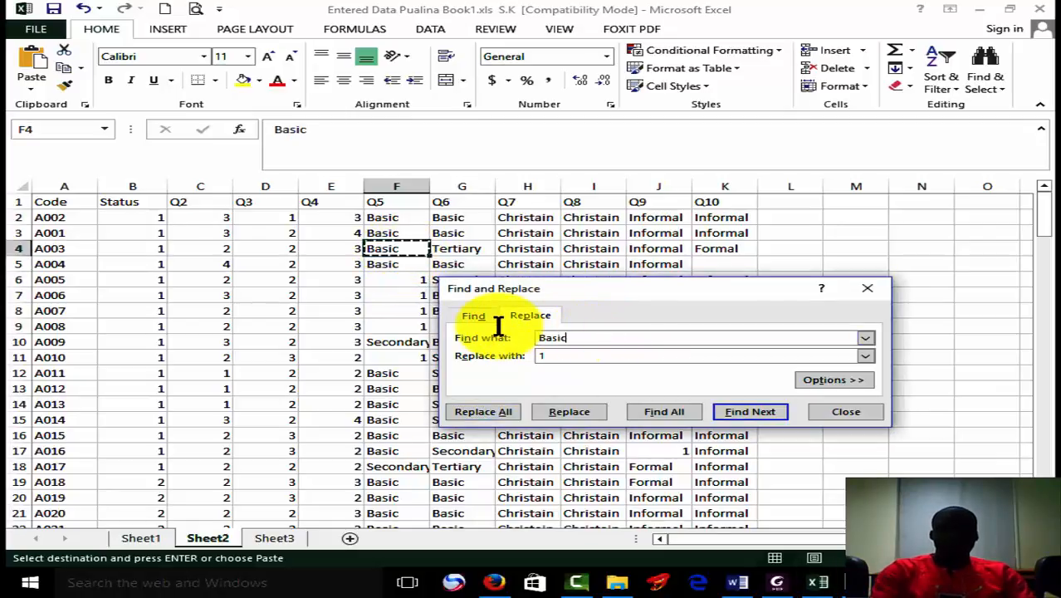
{"action": "left_click", "coordinate": [571, 355]}
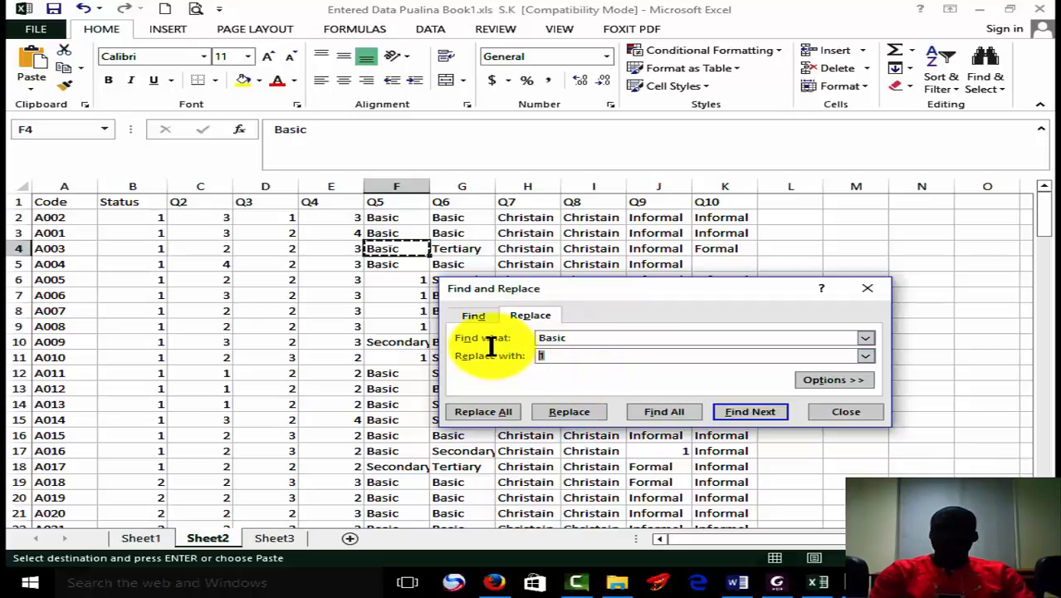
{"action": "type", "text": "3"}
{"action": "key", "text": "BackSpace"}
{"action": "type", "text": "2"}
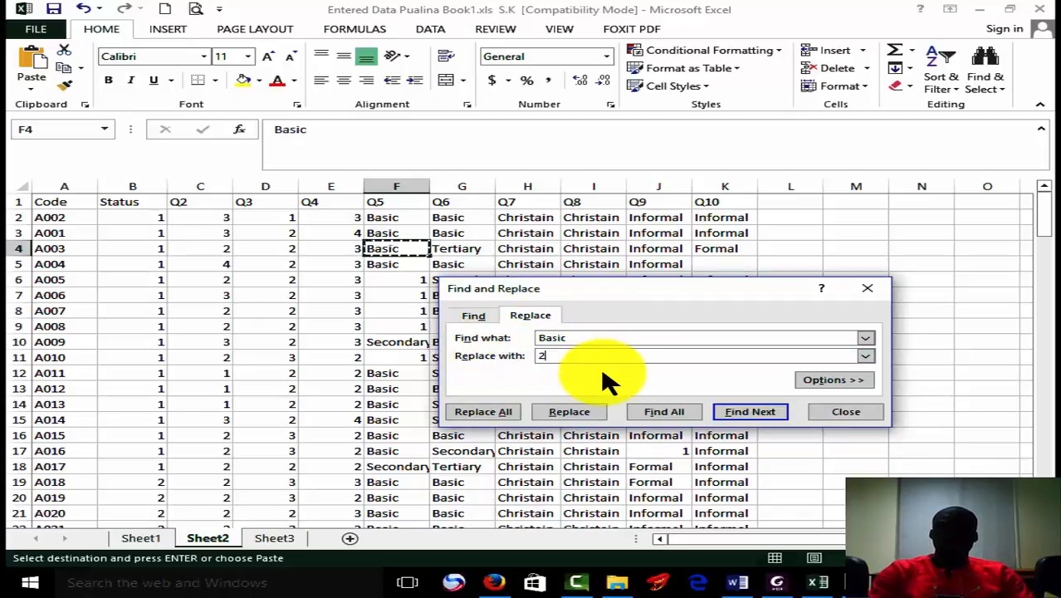
{"action": "left_click", "coordinate": [504, 411]}
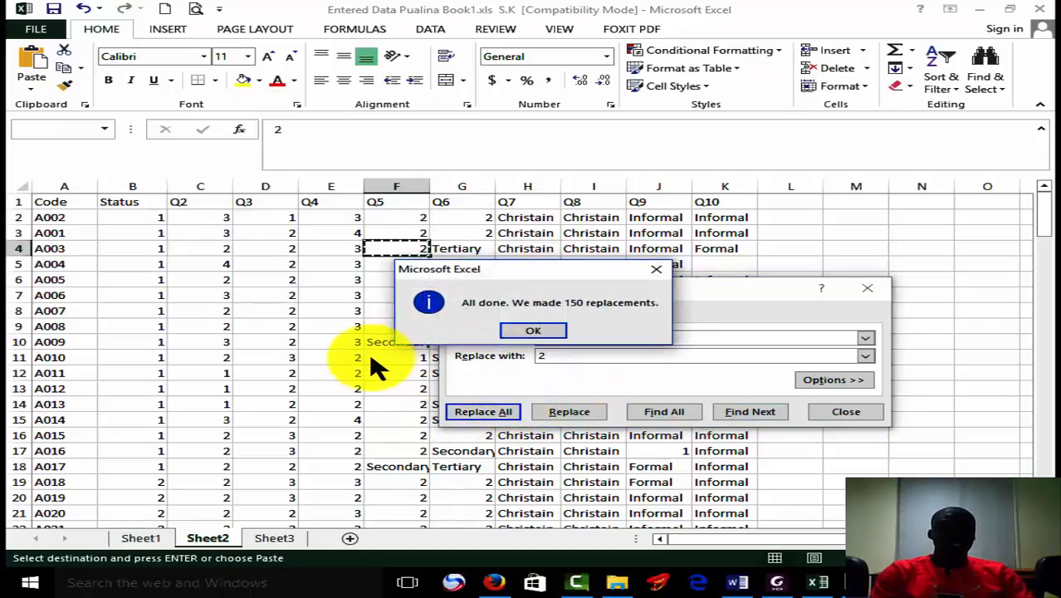
{"action": "left_click", "coordinate": [558, 330]}
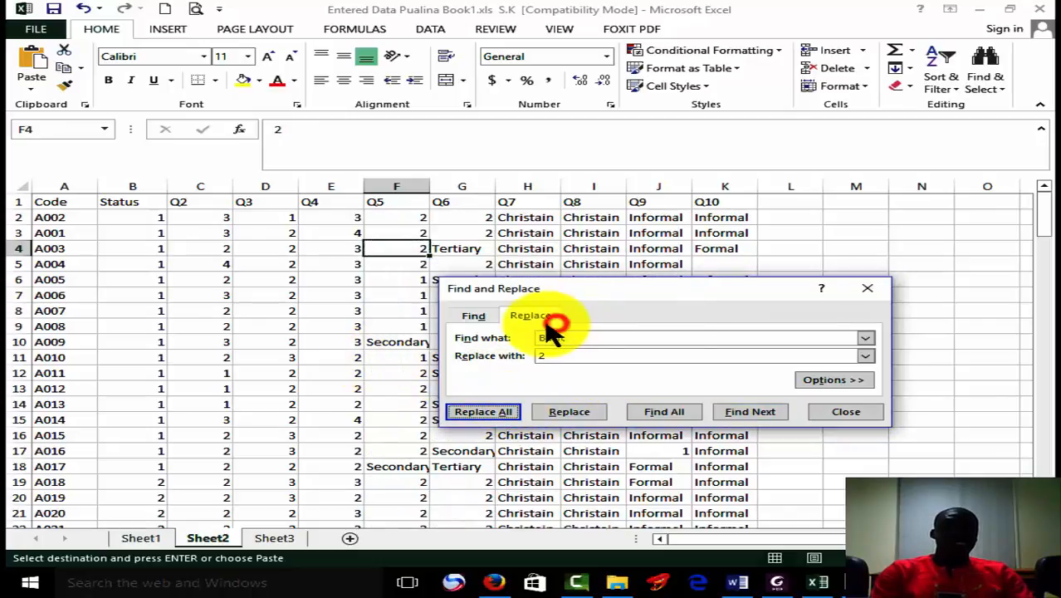
Replace all "Secondary" answers in the sheet with code 3.
{"action": "left_click", "coordinate": [415, 340]}
{"action": "key", "text": "ctrl+c"}
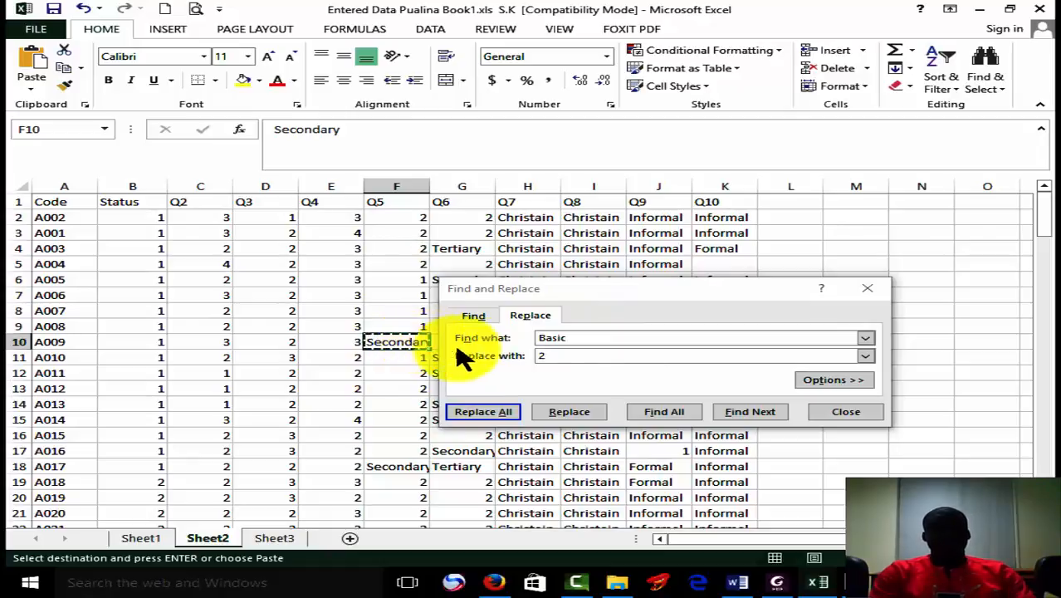
{"action": "left_click", "coordinate": [581, 337]}
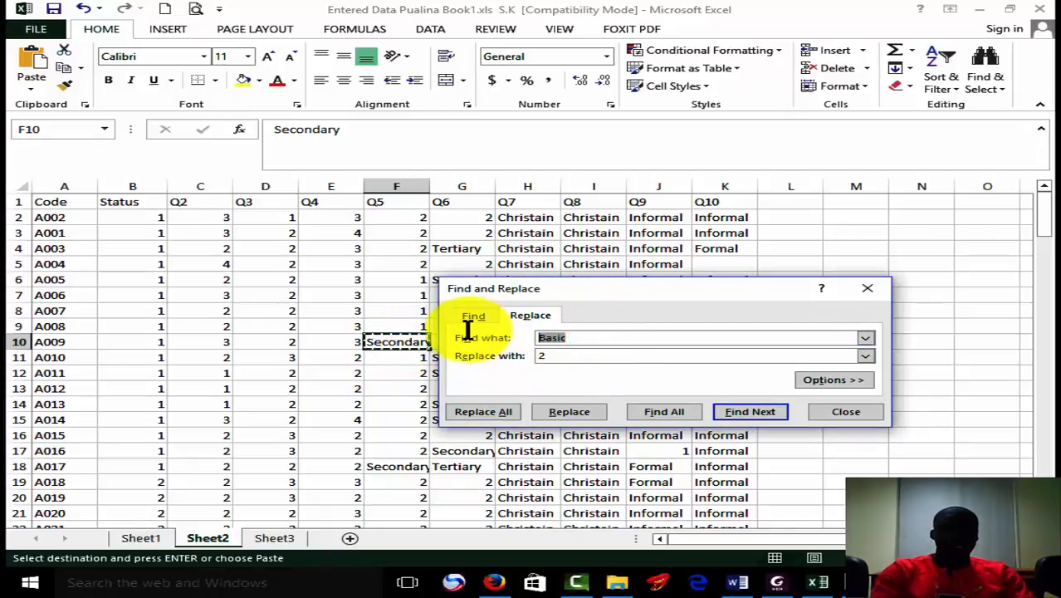
{"action": "key", "text": "Tab"}
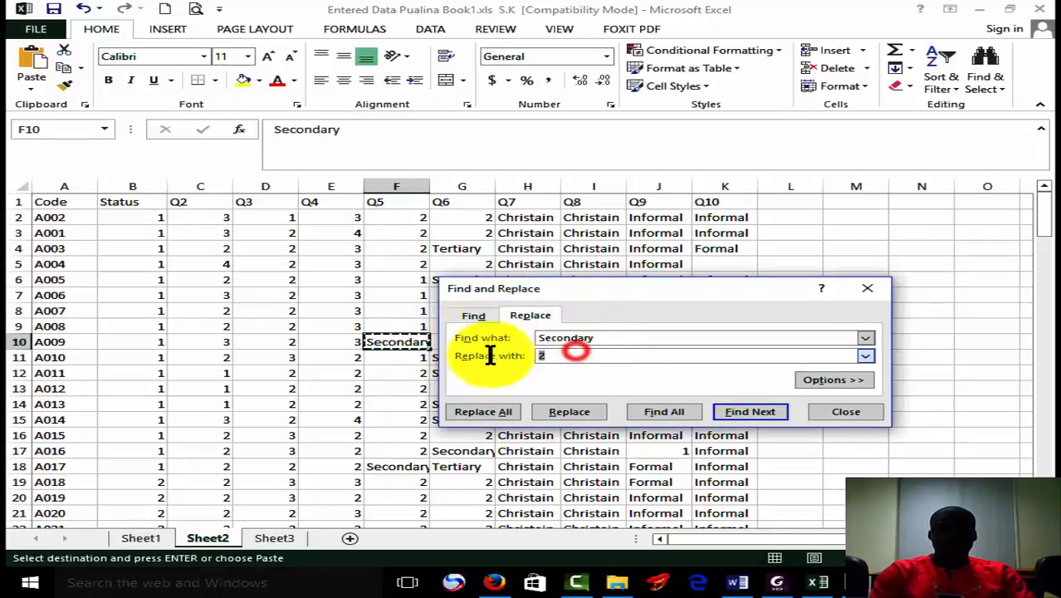
{"action": "type", "text": "3"}
{"action": "left_click", "coordinate": [489, 412]}
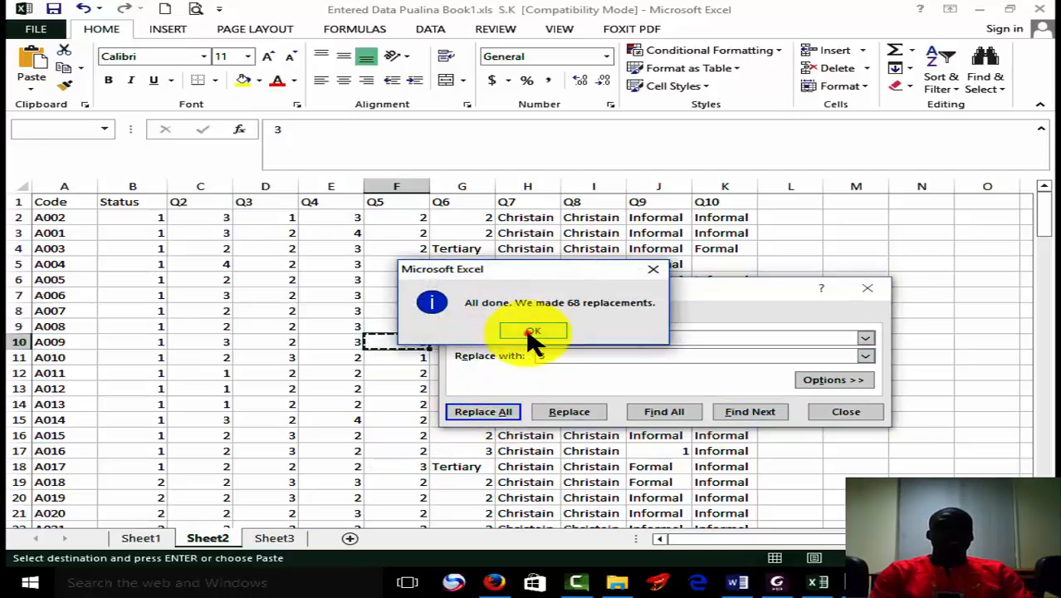
{"action": "left_click", "coordinate": [530, 331]}
Replace all "Tertiary" answers in the sheet with code 4.
{"action": "left_click", "coordinate": [446, 466]}
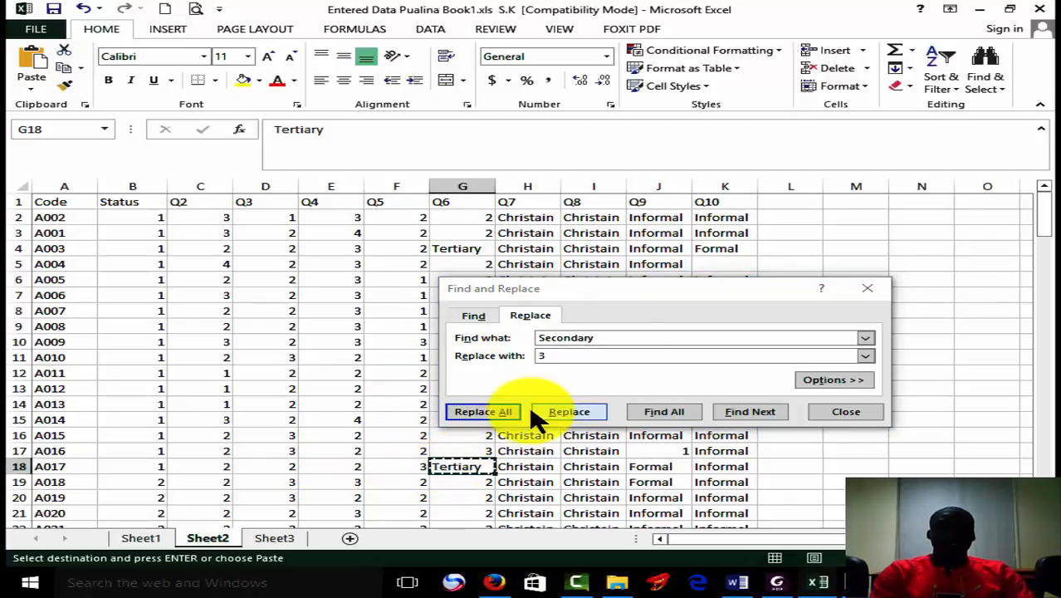
{"action": "left_click", "coordinate": [644, 337]}
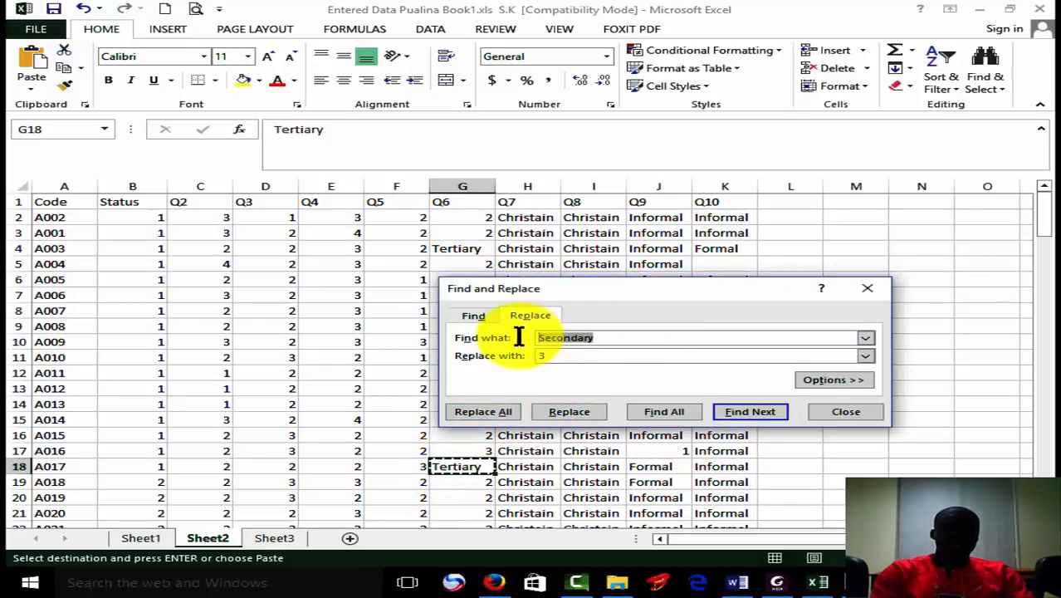
{"action": "left_click", "coordinate": [593, 353]}
{"action": "left_click_drag", "start_coordinate": [593, 353], "coordinate": [524, 352]}
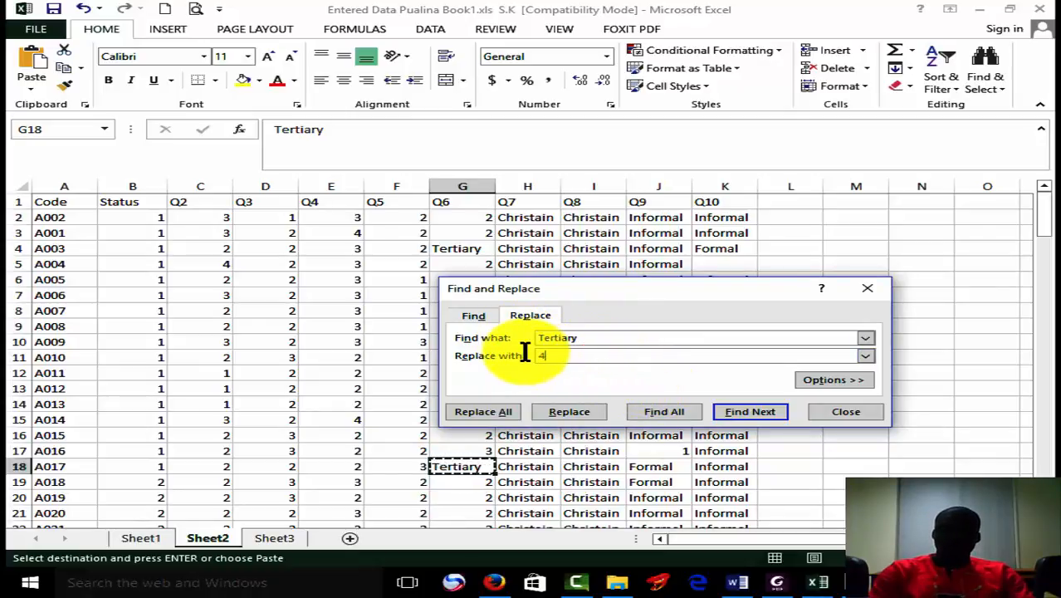
{"action": "type", "text": "4"}
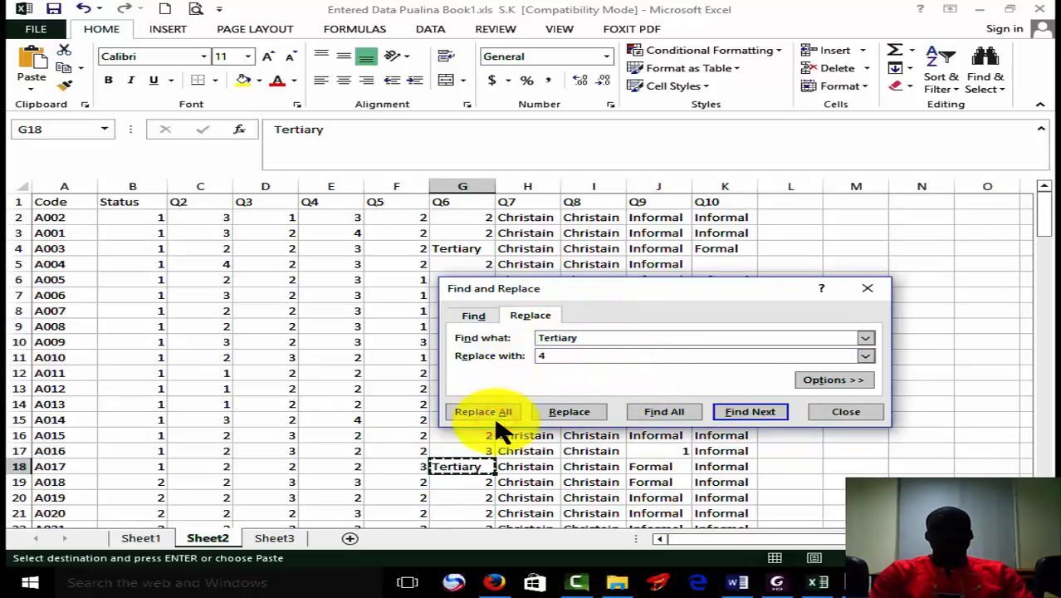
{"action": "left_click", "coordinate": [495, 411]}
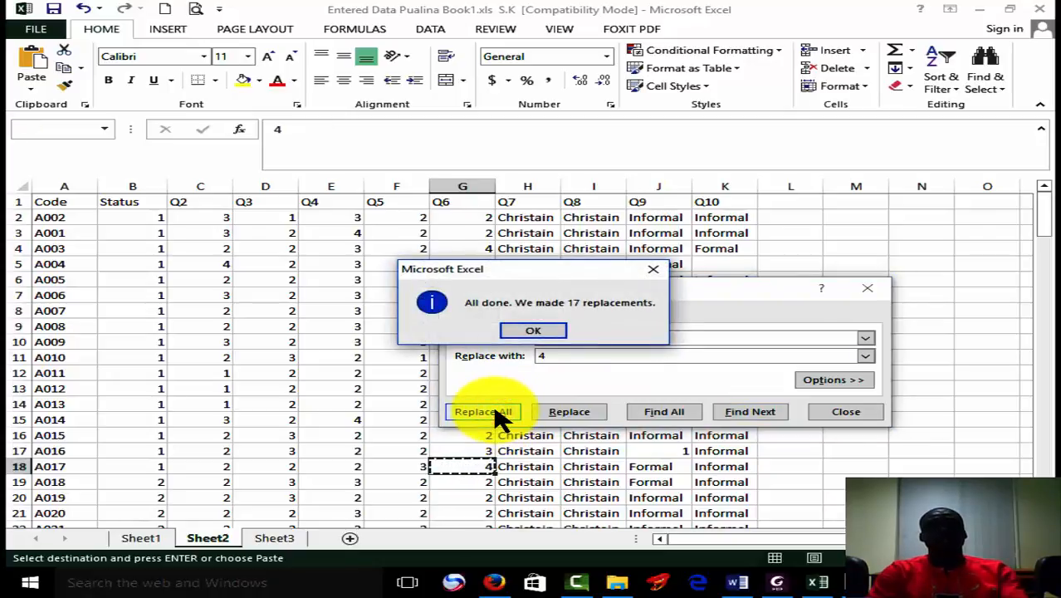
{"action": "left_click", "coordinate": [554, 335]}
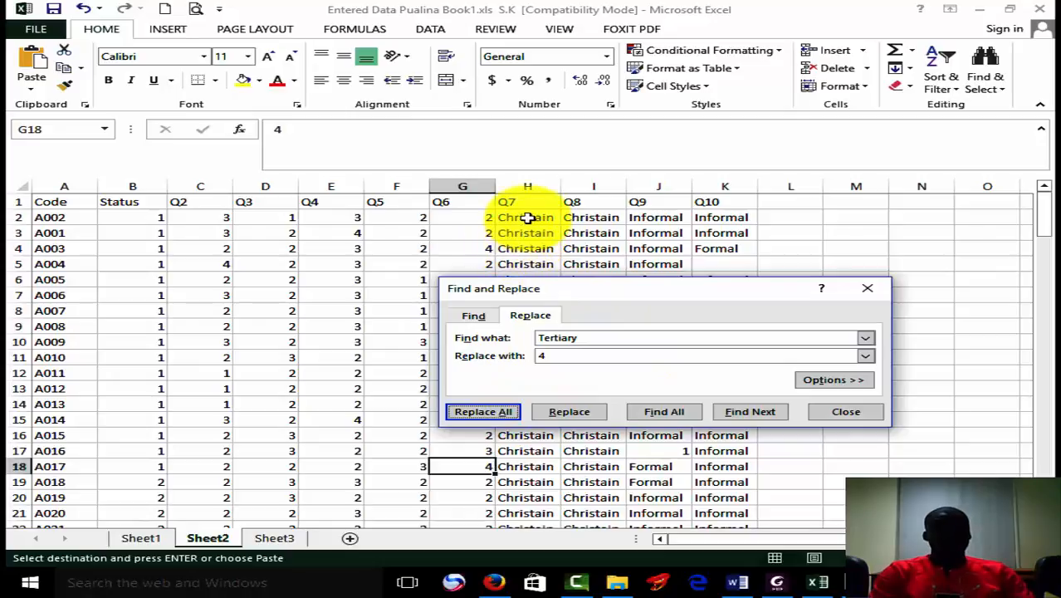
Replace all "Christain" answers in the sheet with code 1.
{"action": "left_click", "coordinate": [527, 212]}
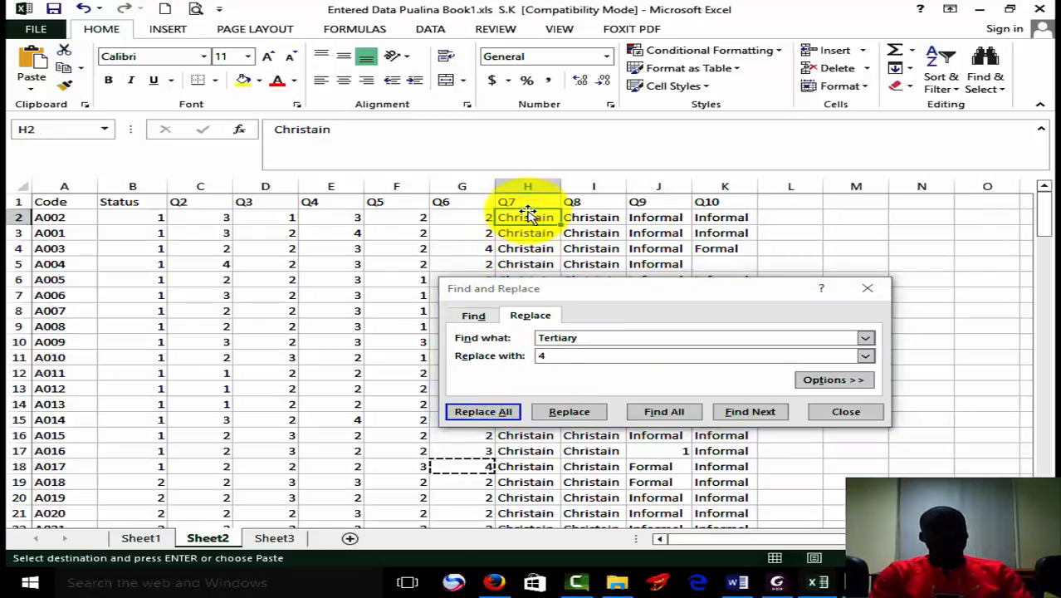
{"action": "left_click", "coordinate": [592, 339]}
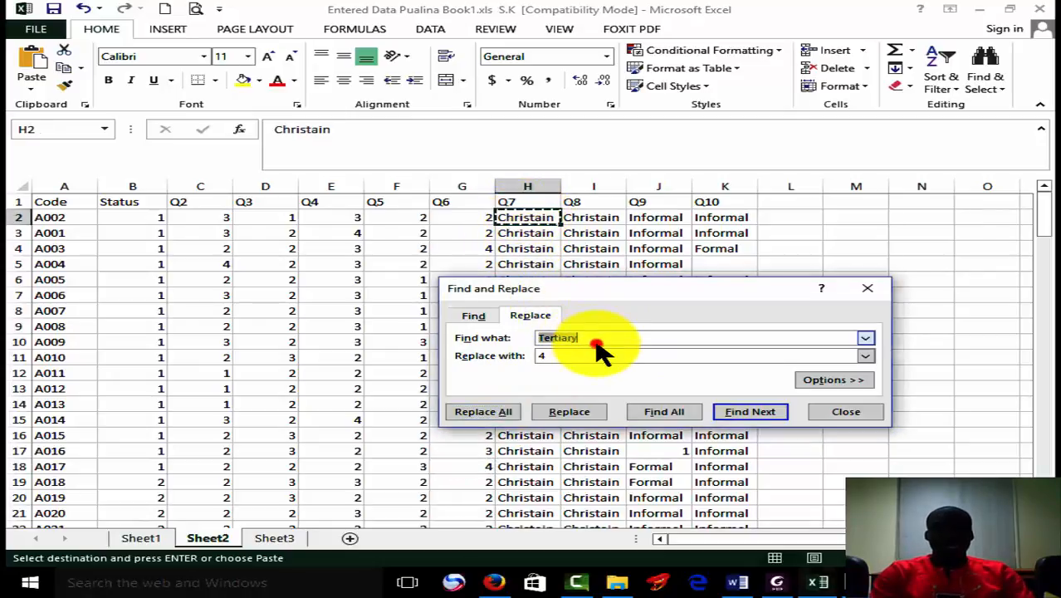
{"action": "key", "text": "ctrl+v"}
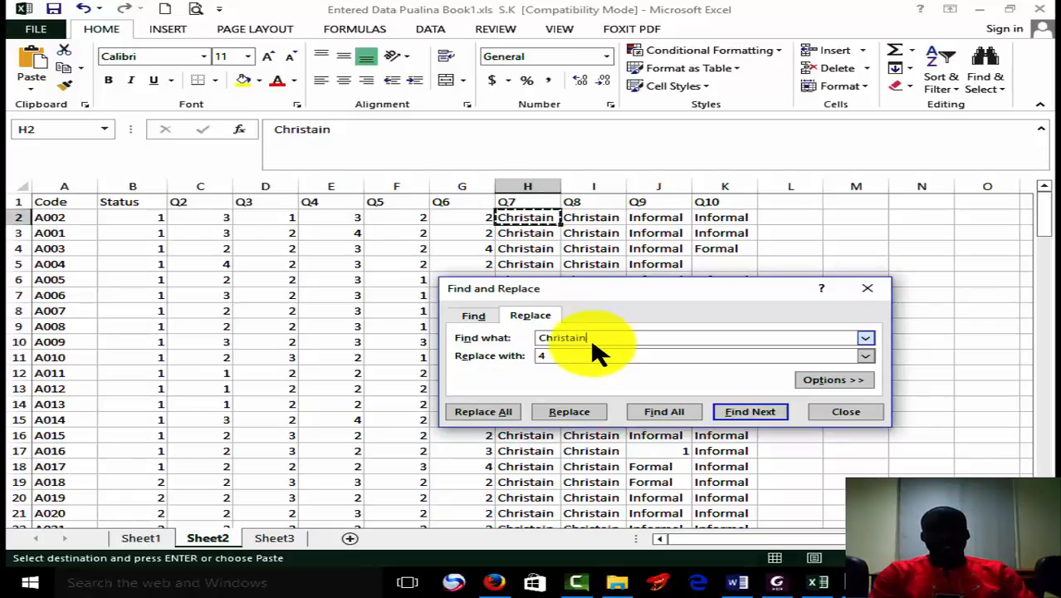
{"action": "left_click", "coordinate": [588, 354]}
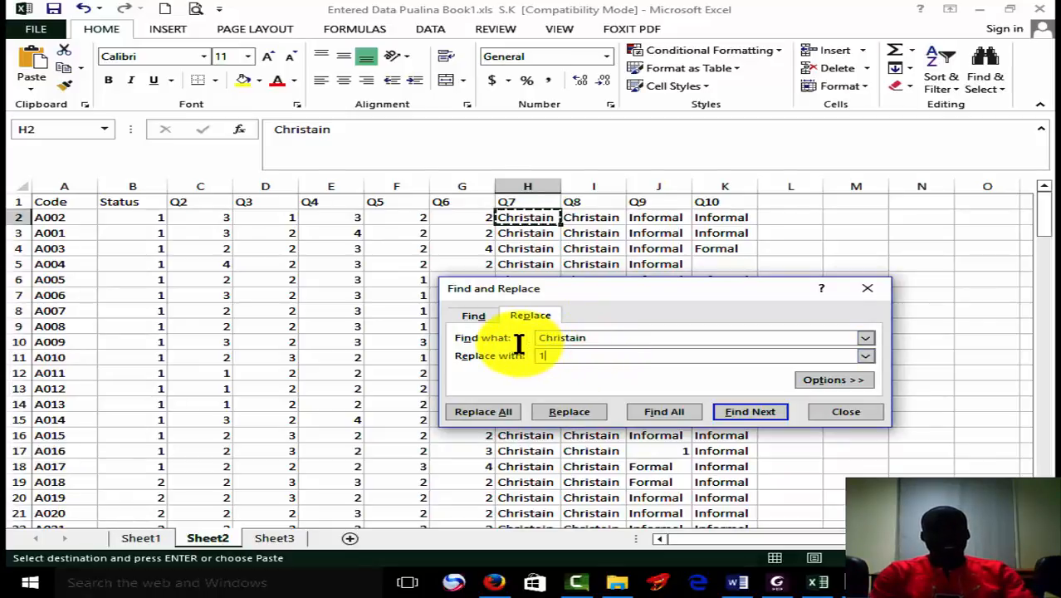
{"action": "type", "text": "1"}
{"action": "left_click", "coordinate": [496, 412]}
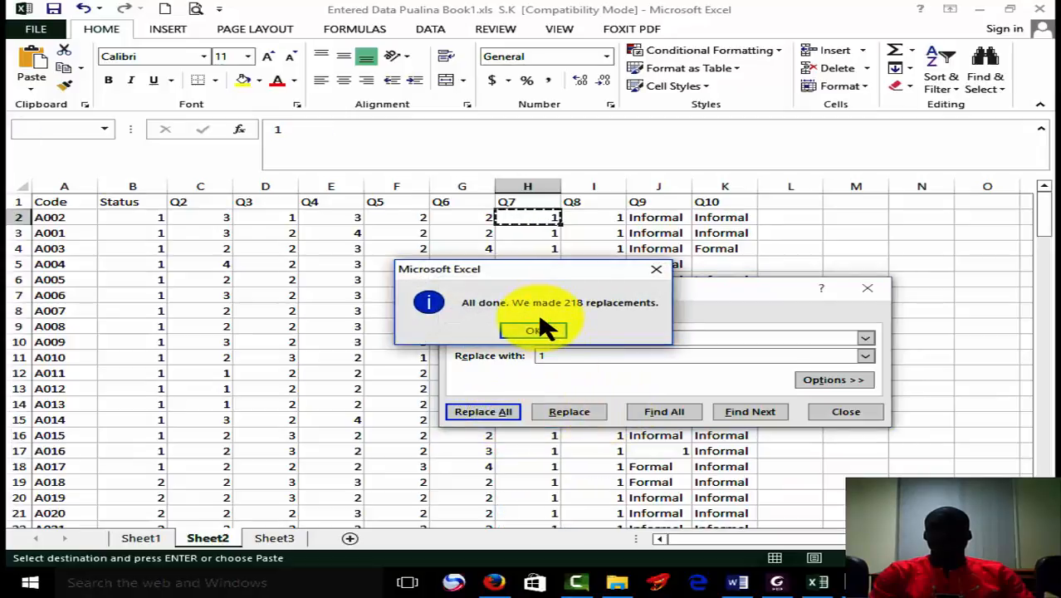
{"action": "left_click", "coordinate": [536, 330]}
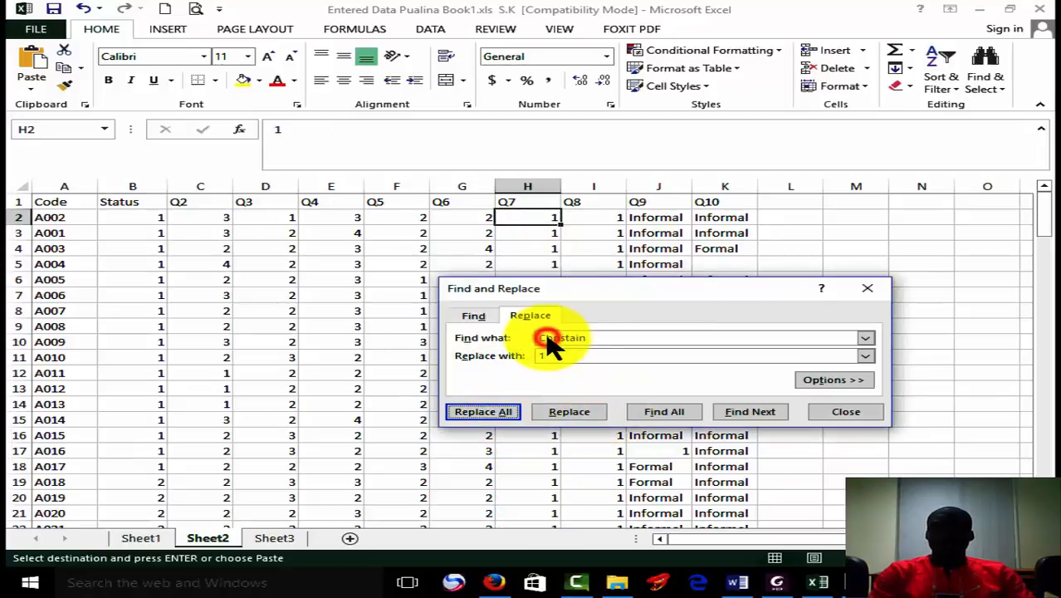
Find a "Muslim" answer in the Q7 column and replace all such answers in the sheet with code 2.
{"action": "left_click_drag", "start_coordinate": [1041, 223], "coordinate": [1037, 280]}
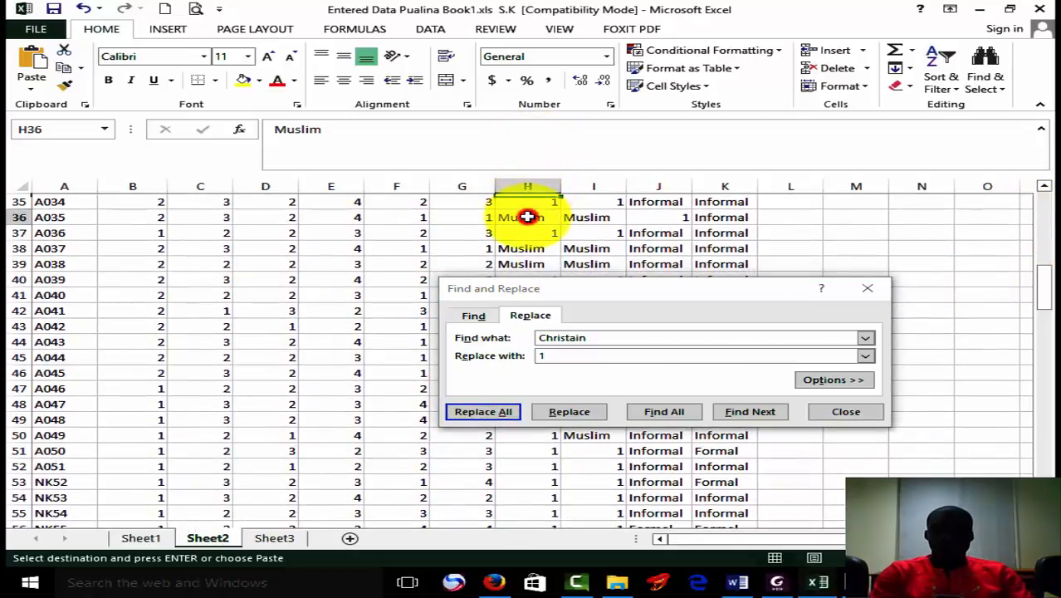
{"action": "left_click", "coordinate": [605, 336]}
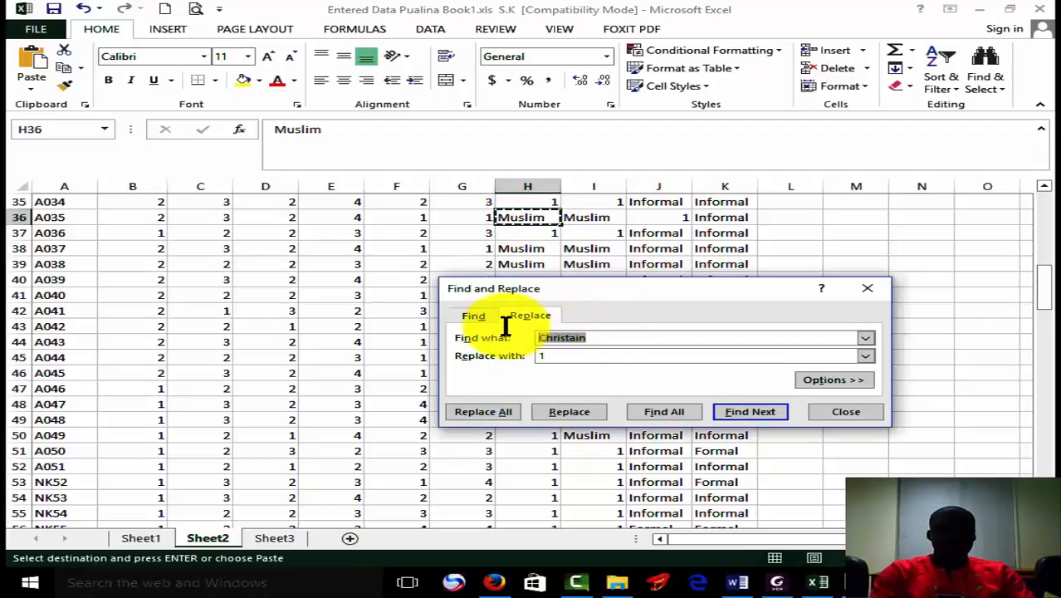
{"action": "left_click", "coordinate": [537, 355]}
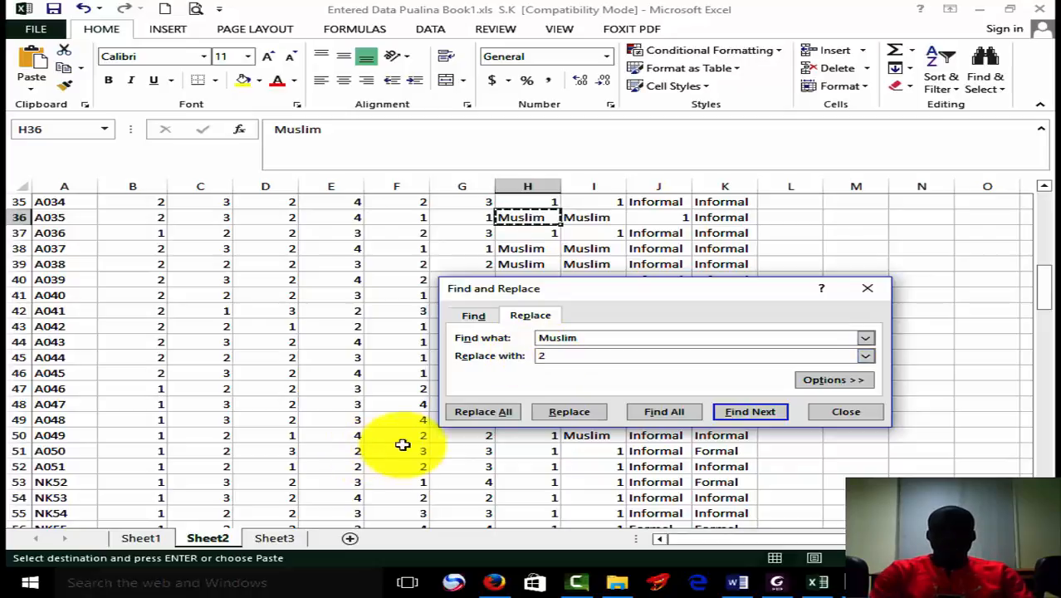
{"action": "left_click", "coordinate": [504, 413]}
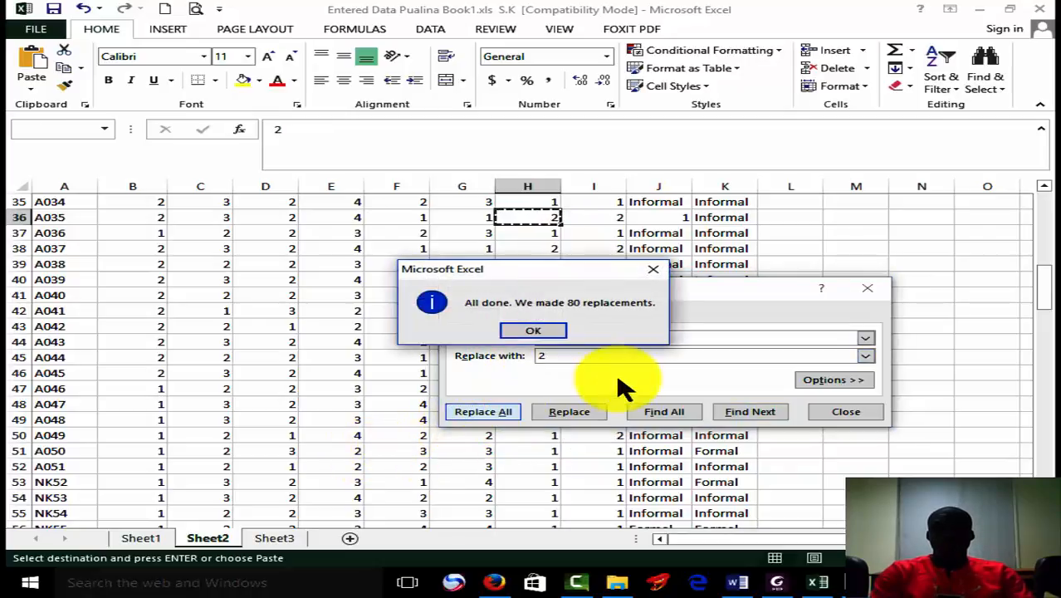
{"action": "left_click", "coordinate": [539, 334]}
Find an "Others" answer in the Q8 column and replace all such answers in the sheet with code 3.
{"action": "left_click_drag", "start_coordinate": [1044, 280], "coordinate": [1042, 459]}
{"action": "left_click", "coordinate": [599, 466]}
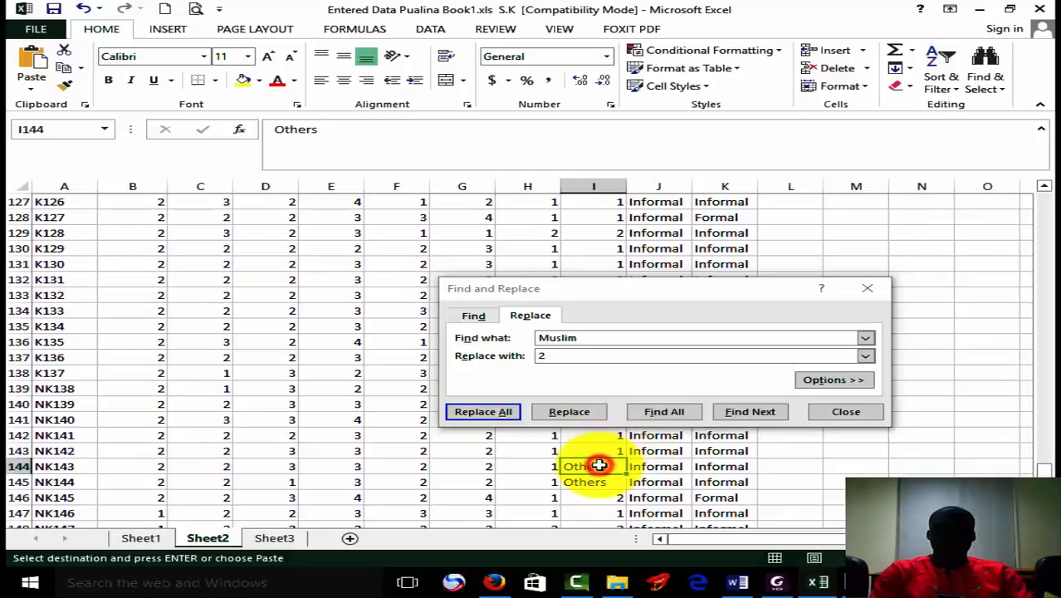
{"action": "left_click", "coordinate": [581, 338]}
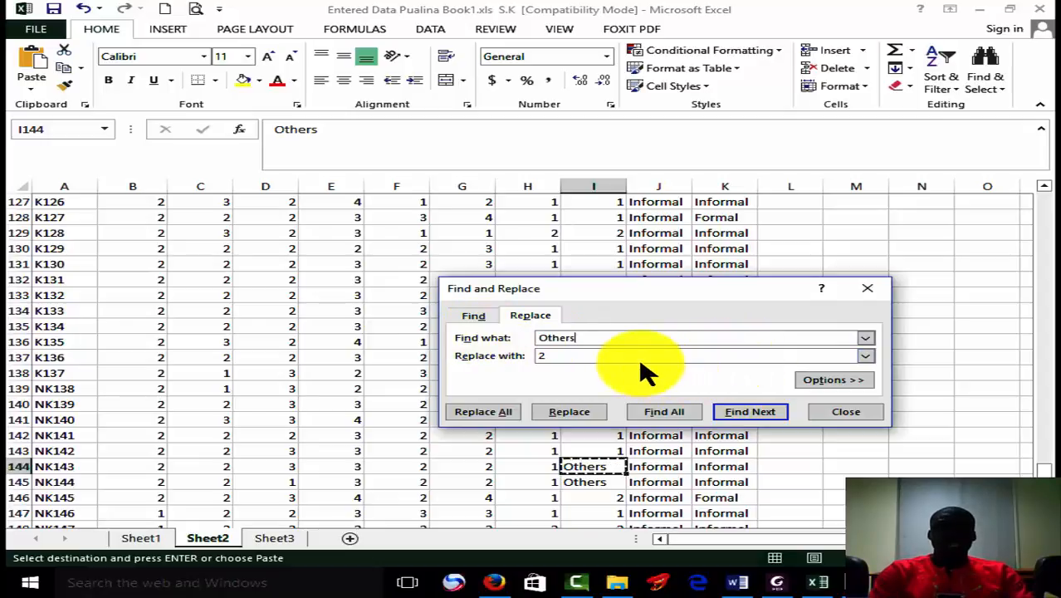
{"action": "left_click", "coordinate": [615, 356]}
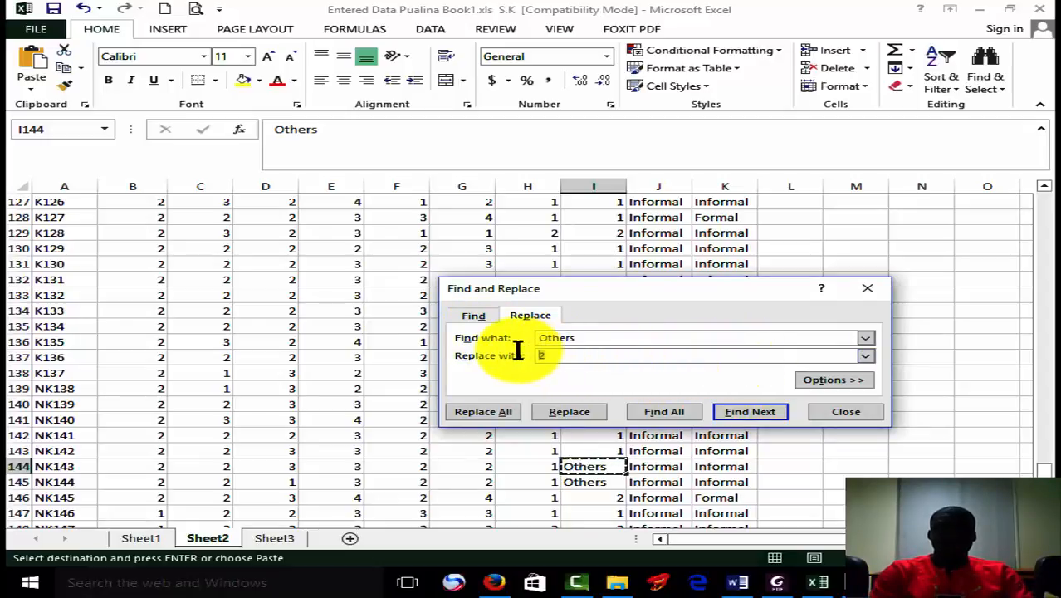
{"action": "left_click", "coordinate": [495, 408]}
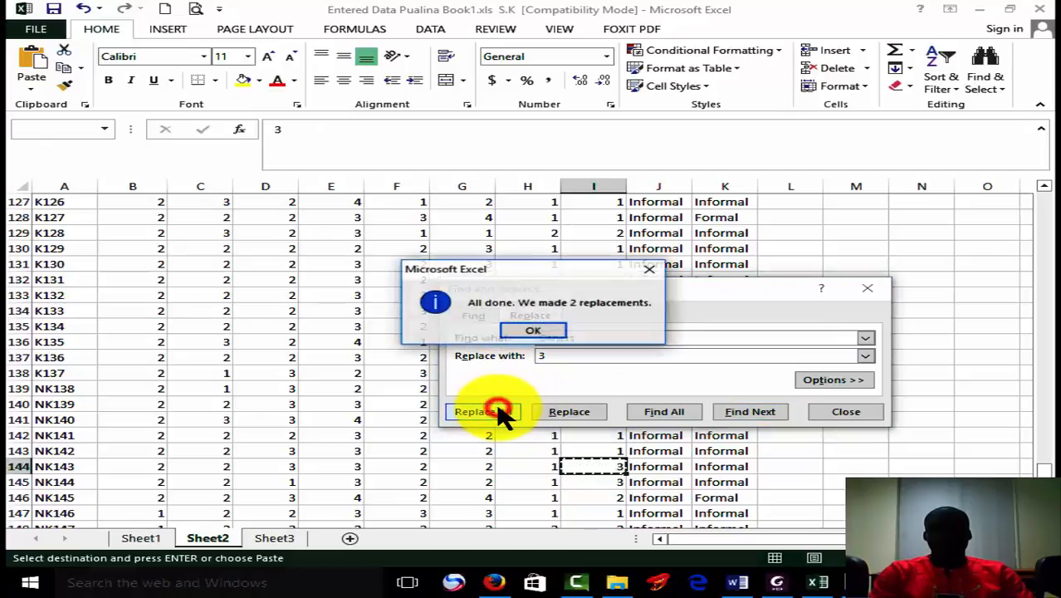
{"action": "left_click", "coordinate": [561, 330]}
Replace all "Informal" answers in the sheet with code 2, taking the text from the first Q9 answer.
{"action": "left_click_drag", "start_coordinate": [1044, 471], "coordinate": [1043, 192]}
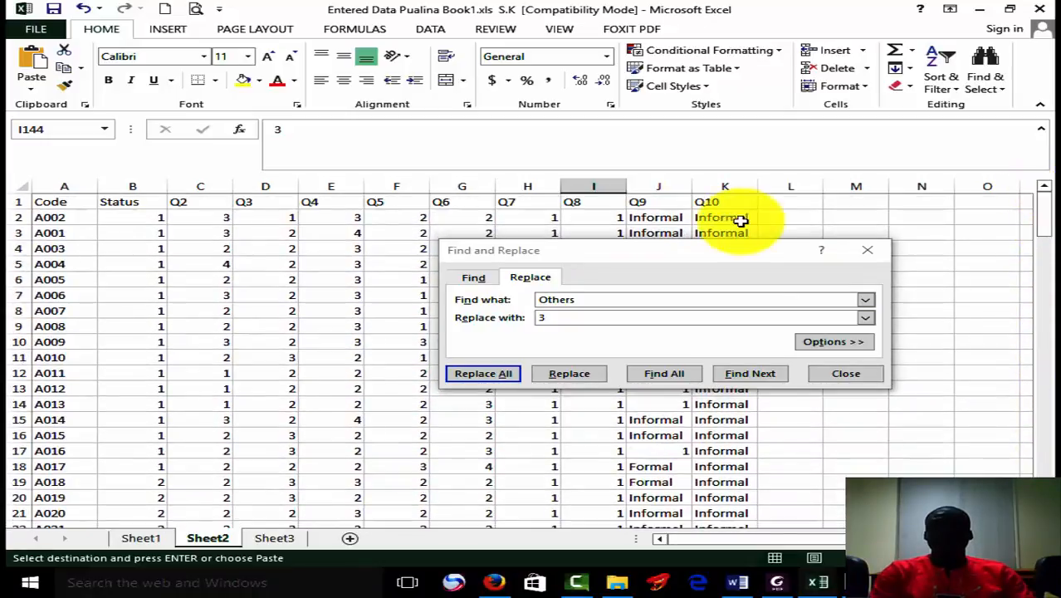
{"action": "left_click_drag", "start_coordinate": [698, 255], "coordinate": [649, 342]}
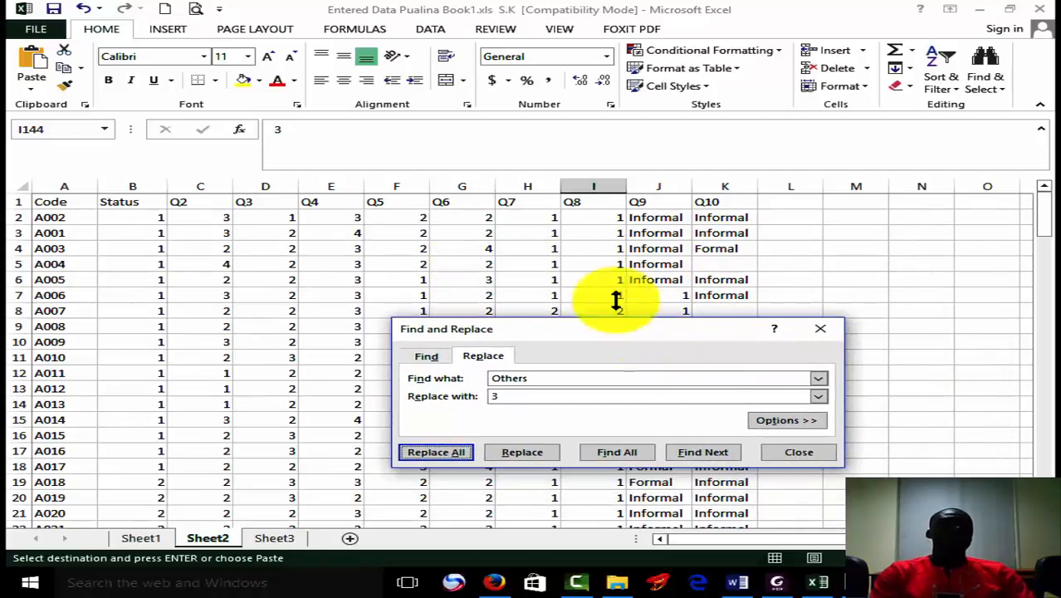
{"action": "left_click", "coordinate": [682, 290]}
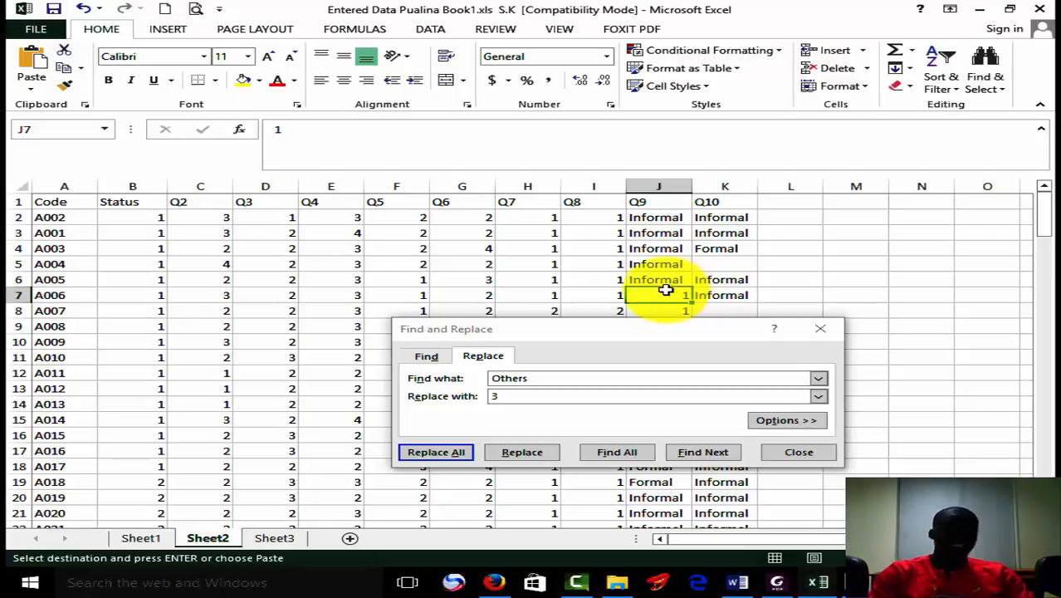
{"action": "left_click", "coordinate": [657, 219]}
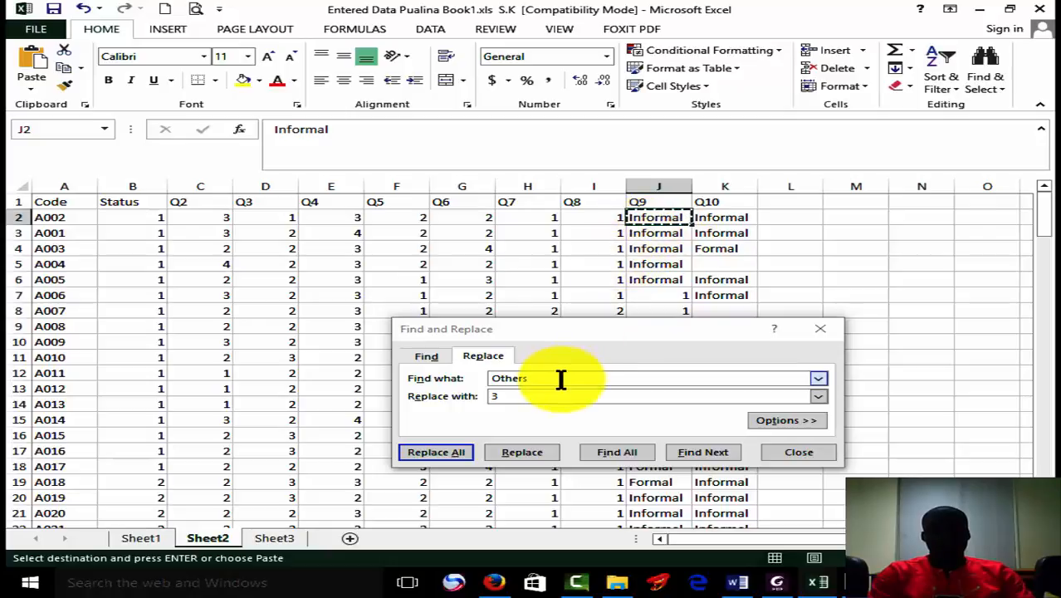
{"action": "left_click_drag", "start_coordinate": [561, 378], "coordinate": [483, 376]}
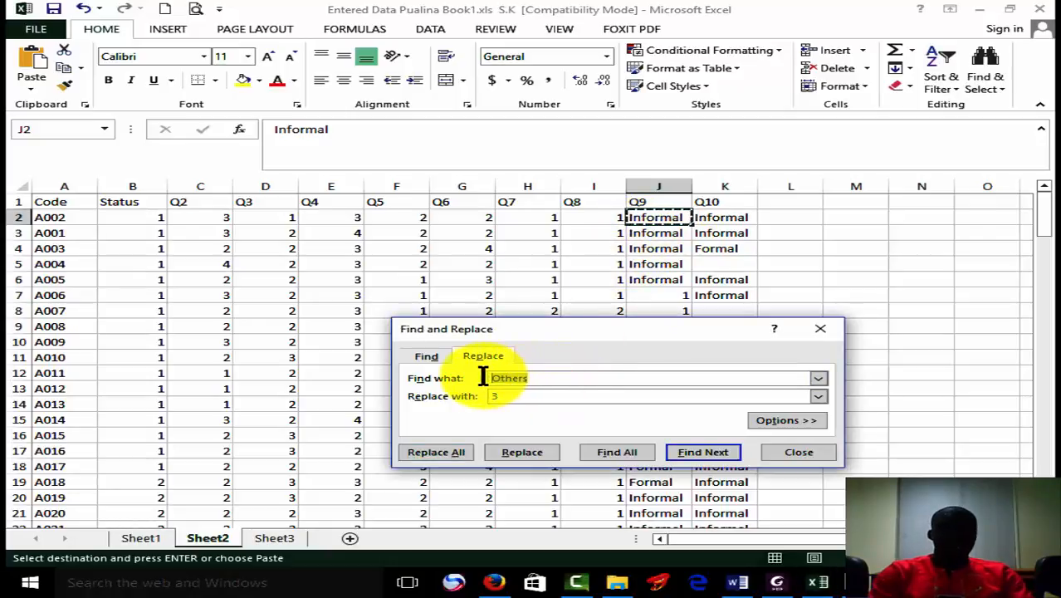
{"action": "type", "text": "Informal"}
{"action": "left_click", "coordinate": [514, 396]}
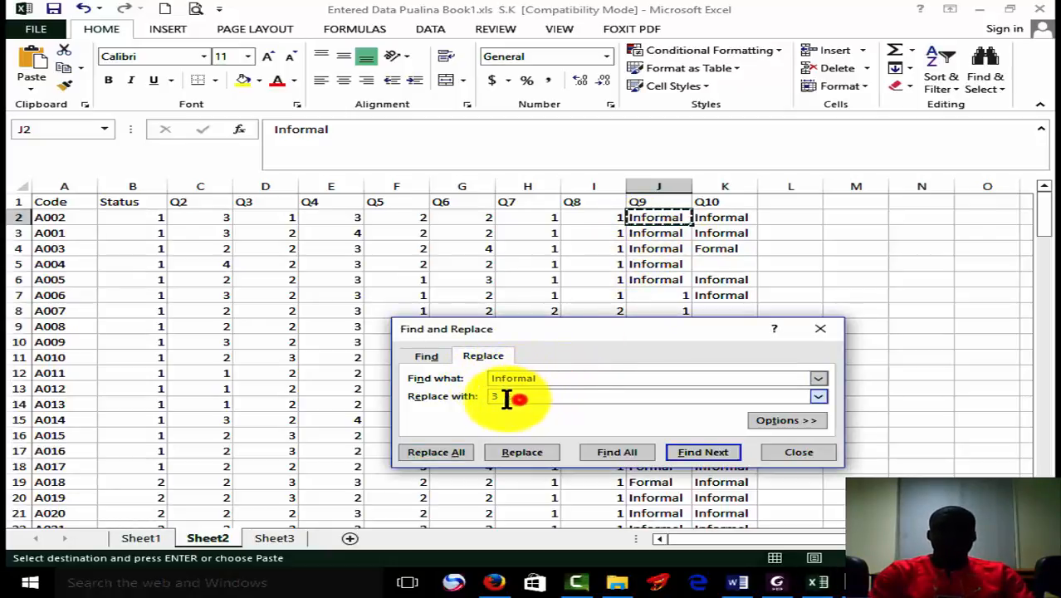
{"action": "key", "text": "BackSpace"}
{"action": "type", "text": "2"}
{"action": "left_click", "coordinate": [463, 452]}
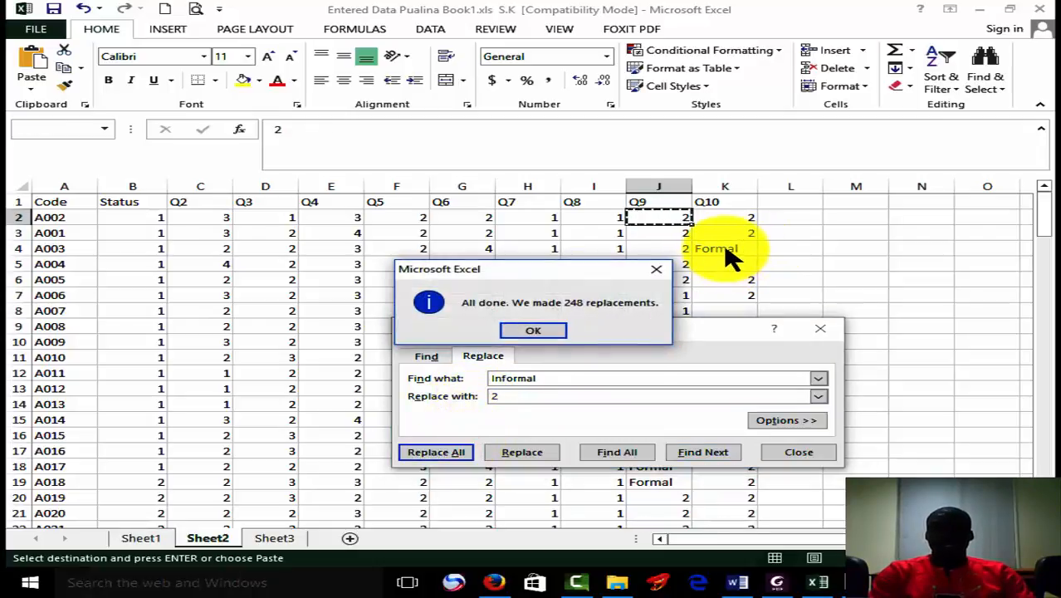
{"action": "left_click", "coordinate": [552, 330]}
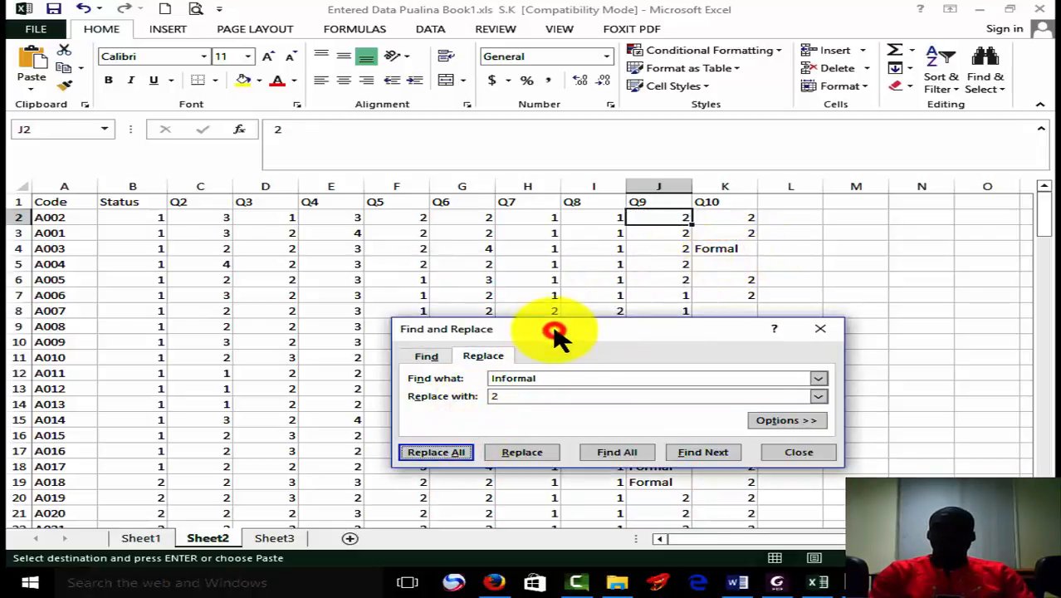
Replace all "Formal" answers in the sheet with code 3 and close Find and Replace.
{"action": "left_click", "coordinate": [737, 250]}
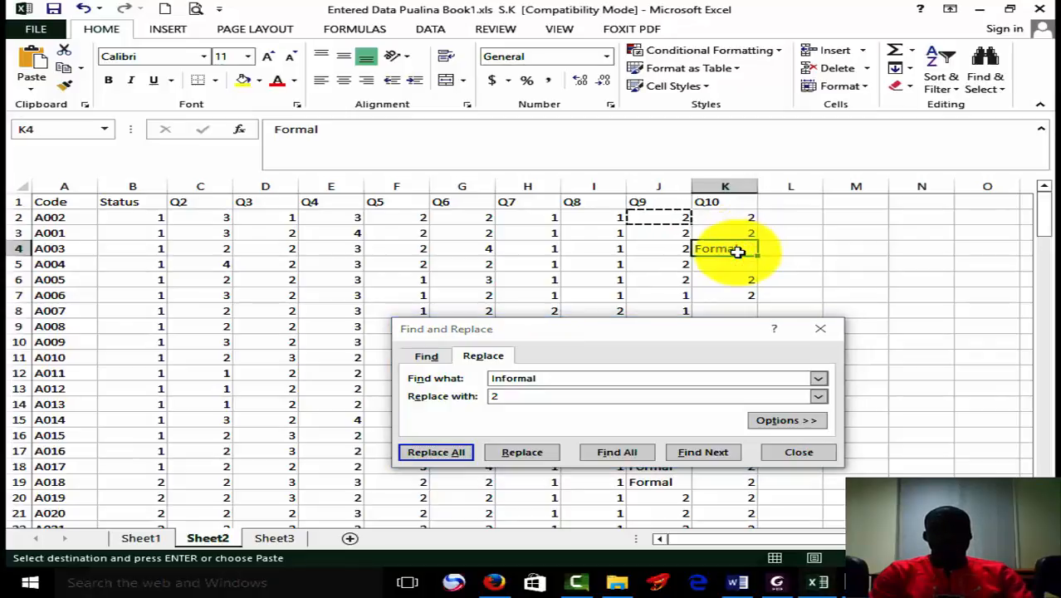
{"action": "key", "text": "ctrl+c"}
{"action": "left_click", "coordinate": [608, 378]}
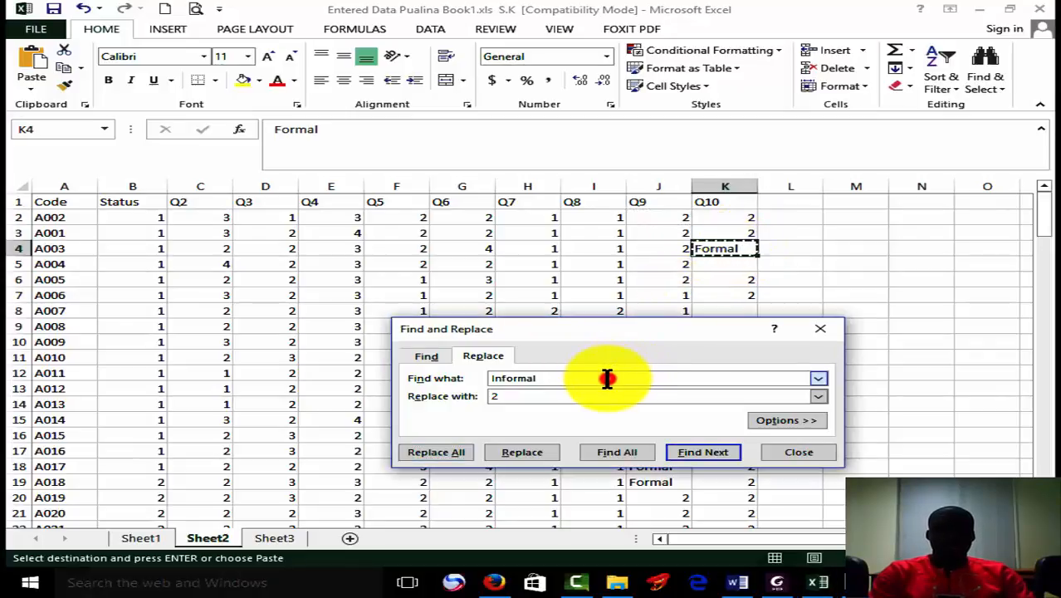
{"action": "left_click_drag", "start_coordinate": [607, 378], "coordinate": [423, 375]}
{"action": "key", "text": "ctrl+v"}
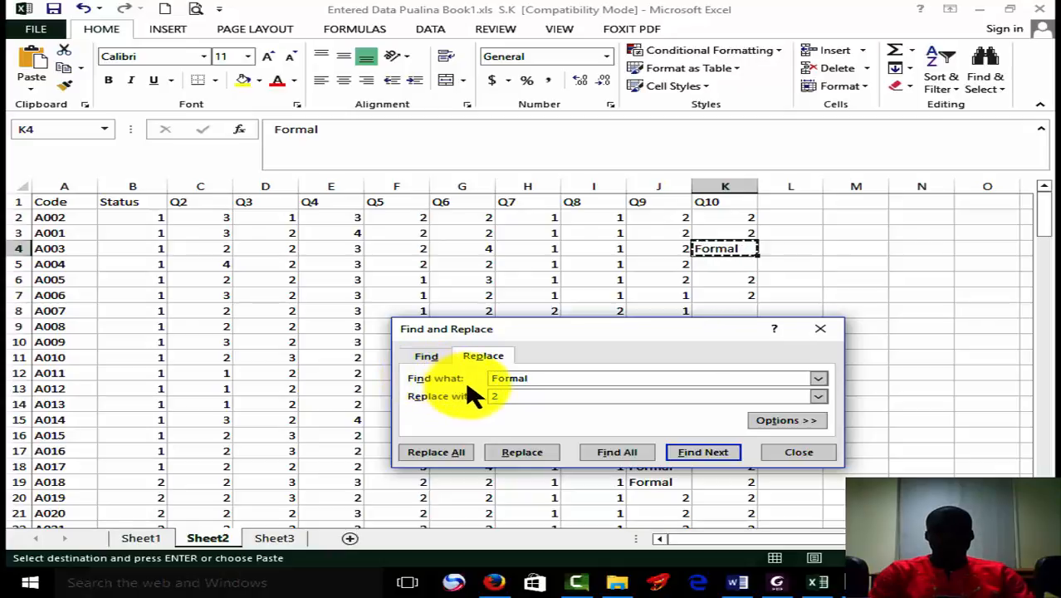
{"action": "left_click", "coordinate": [499, 393]}
{"action": "type", "text": "2"}
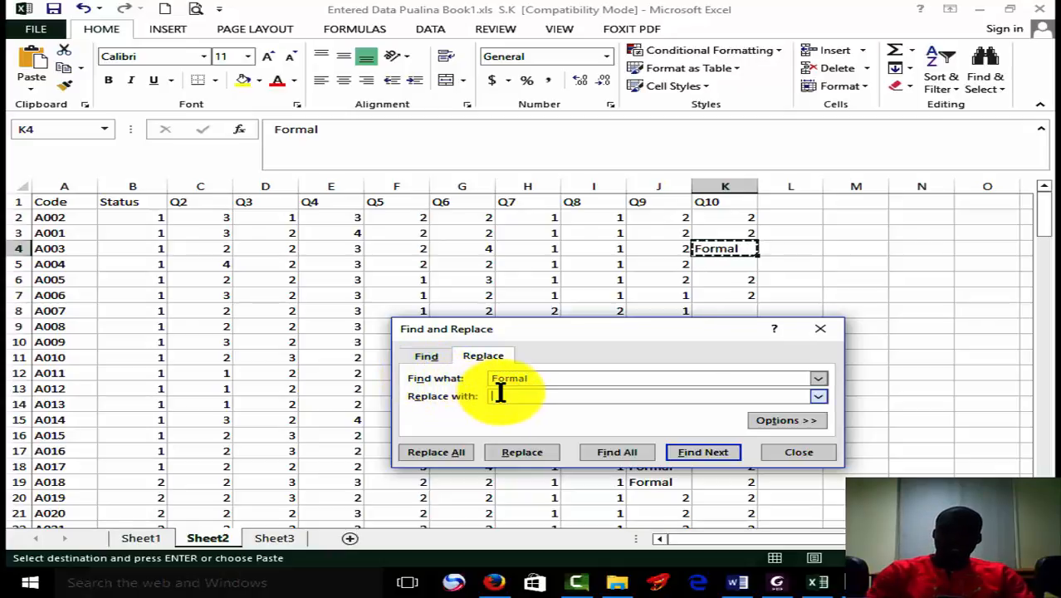
{"action": "left_click", "coordinate": [459, 458]}
{"action": "left_click", "coordinate": [552, 330]}
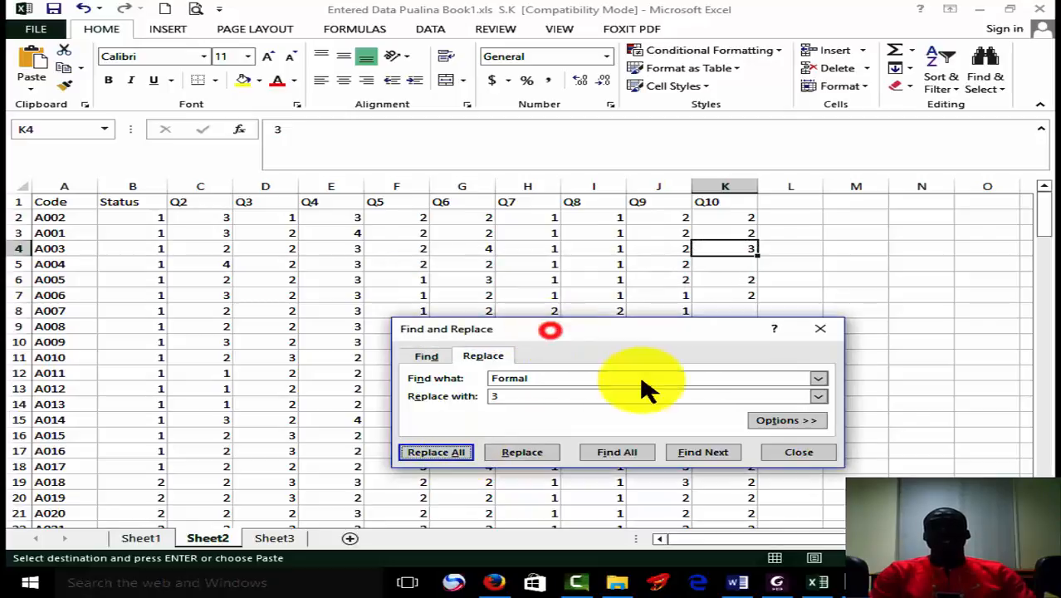
{"action": "left_click", "coordinate": [795, 458]}
Save the workbook with the coded questionnaire data.
{"action": "left_click", "coordinate": [982, 400]}
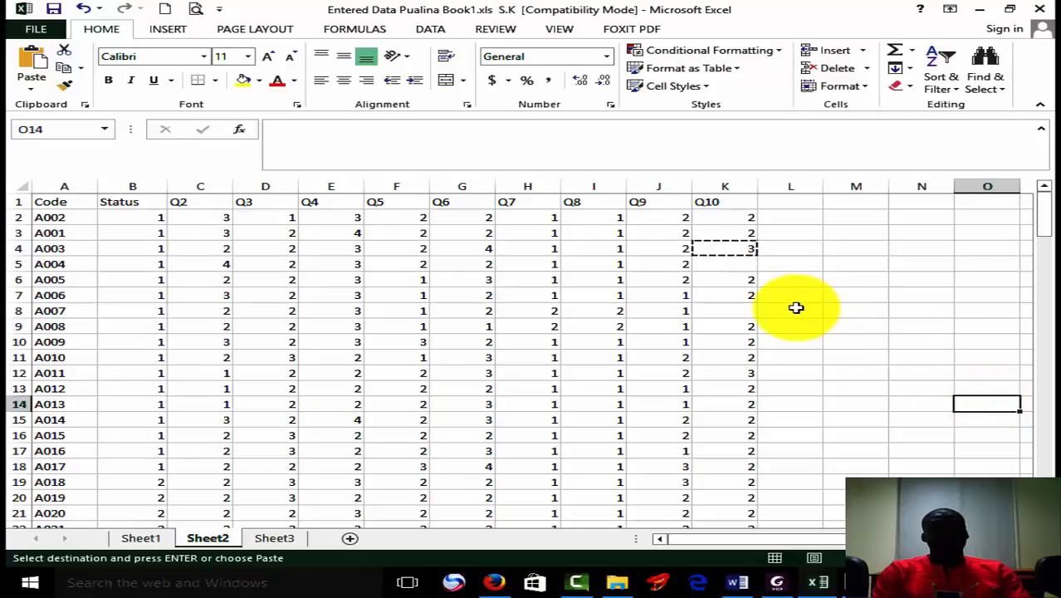
{"action": "left_click", "coordinate": [734, 264]}
{"action": "left_click", "coordinate": [742, 250]}
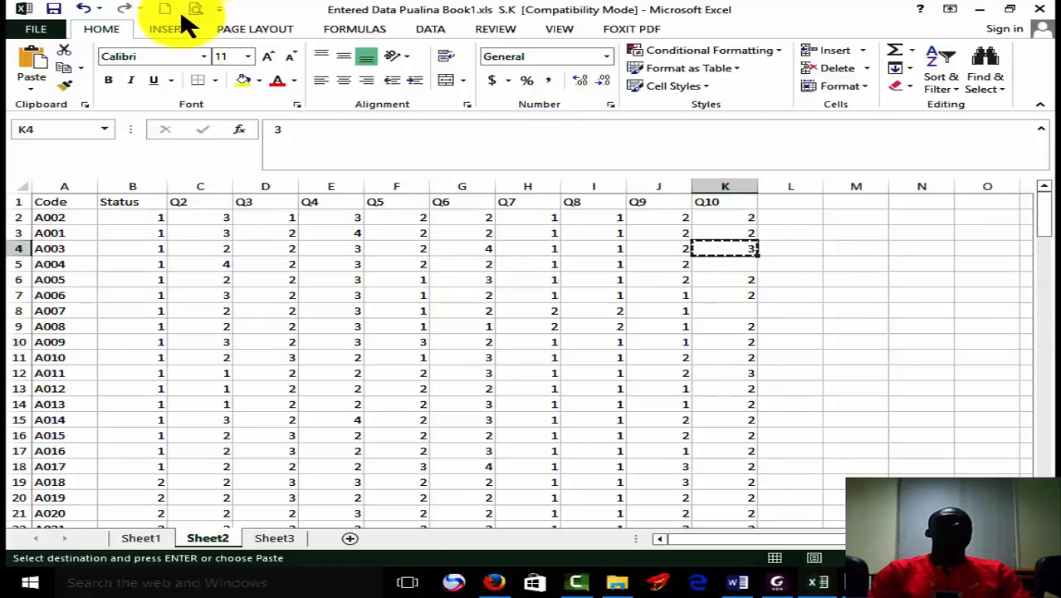
{"action": "left_click", "coordinate": [55, 10]}
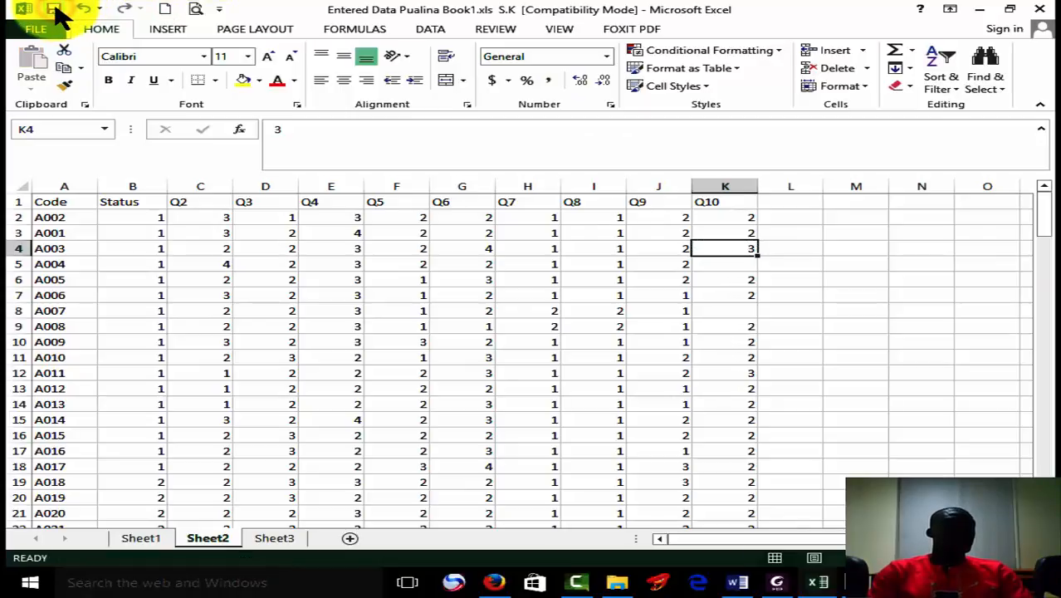
Search Windows for "ib" and launch IBM SPSS Statistics 22.
{"action": "left_click", "coordinate": [29, 583]}
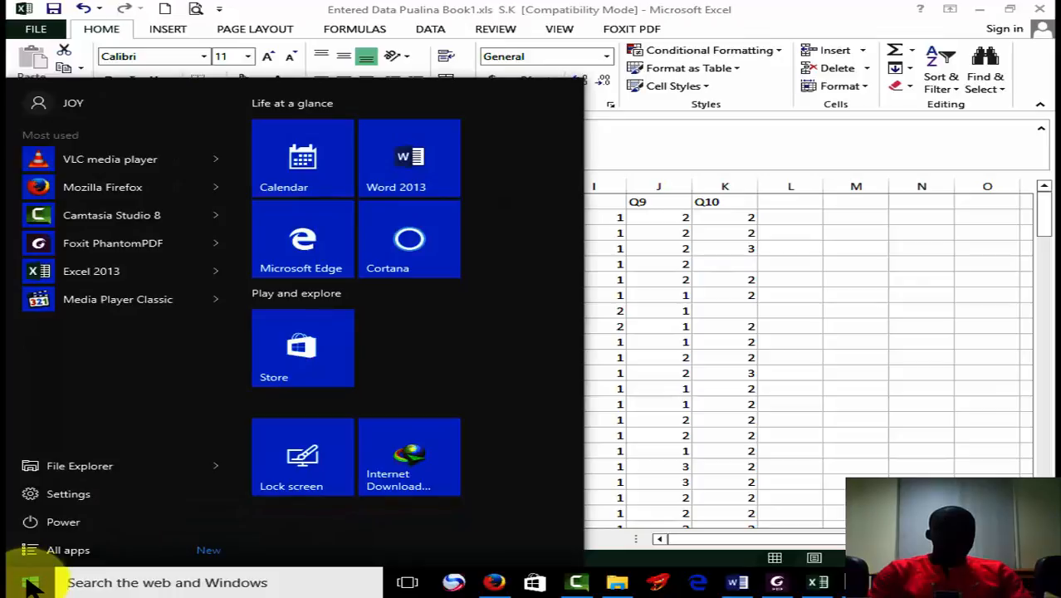
{"action": "left_click", "coordinate": [71, 583]}
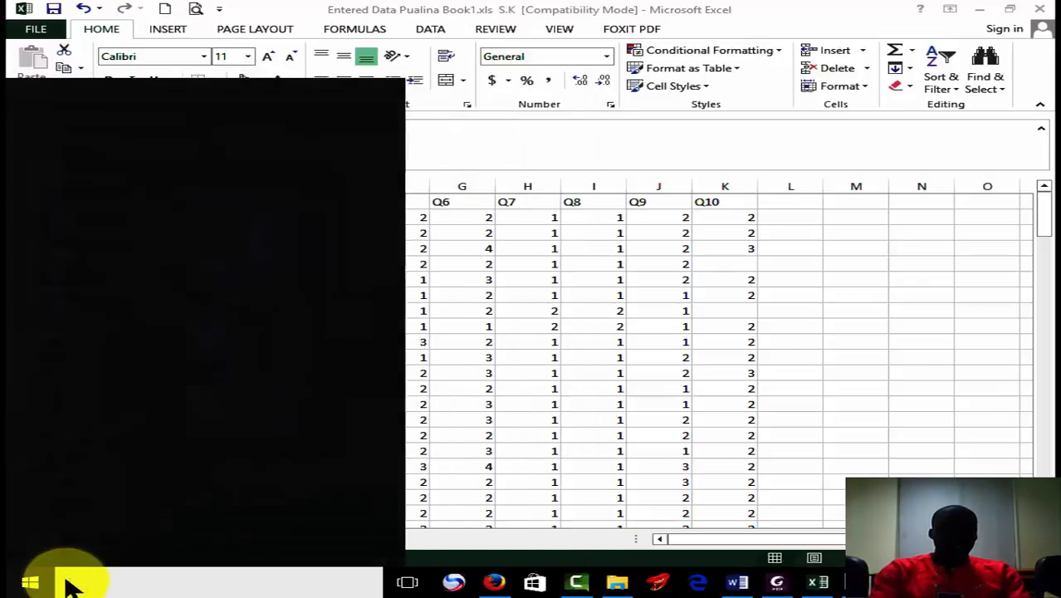
{"action": "type", "text": "im"}
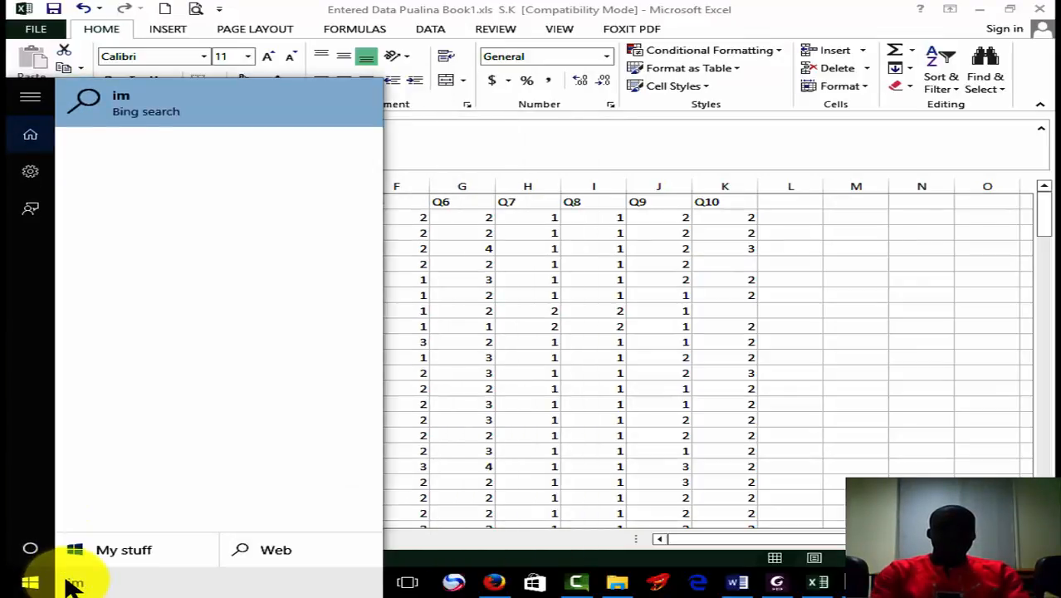
{"action": "type", "text": "b"}
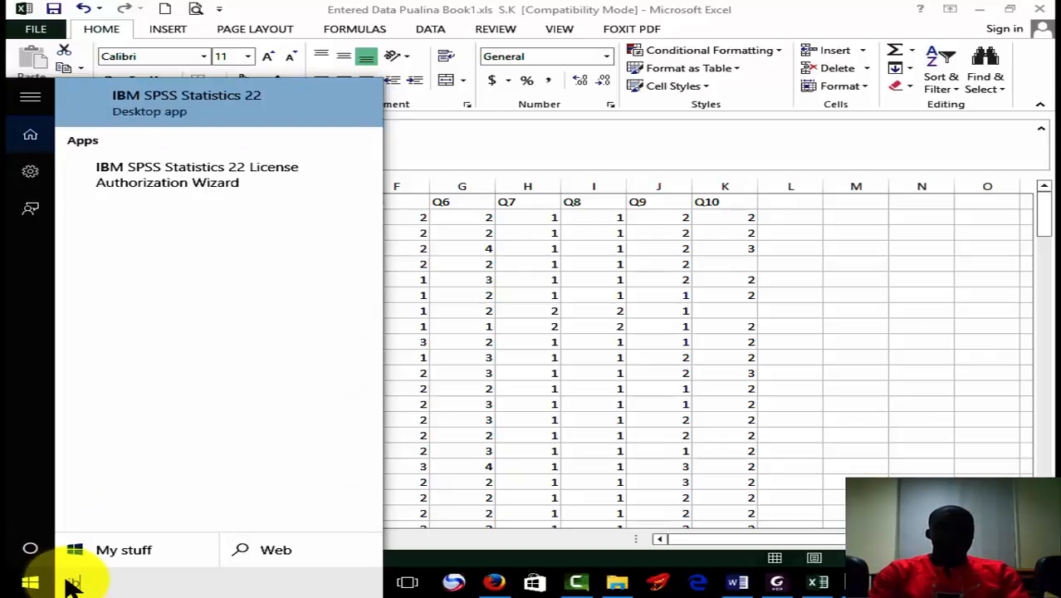
{"action": "left_click", "coordinate": [222, 101]}
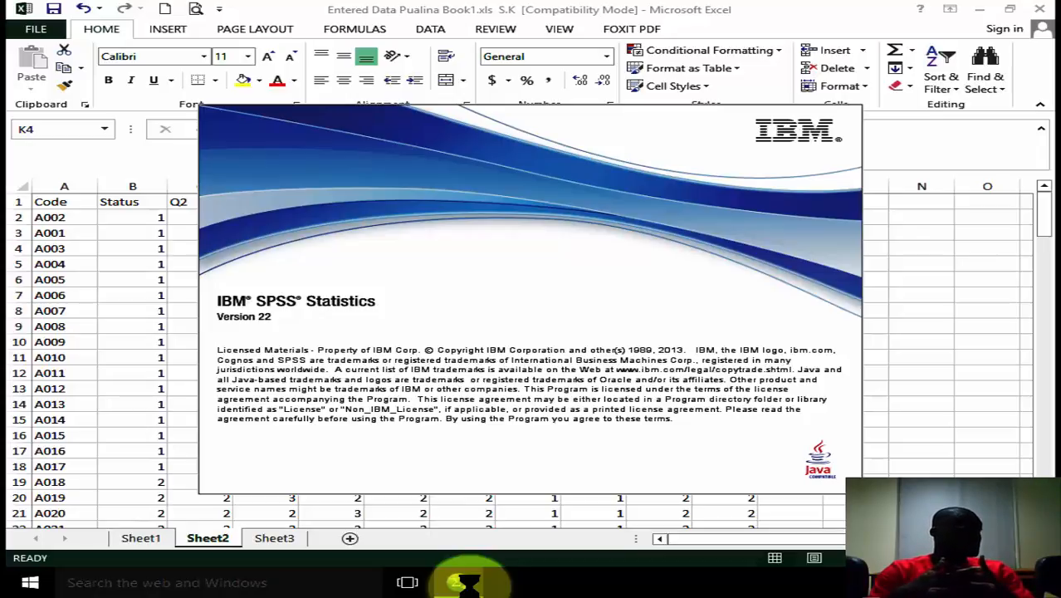
Dismiss the SPSS welcome dialog and bring the empty Untitled1 data editor to the front.
{"action": "mouse_move", "coordinate": [468, 582]}
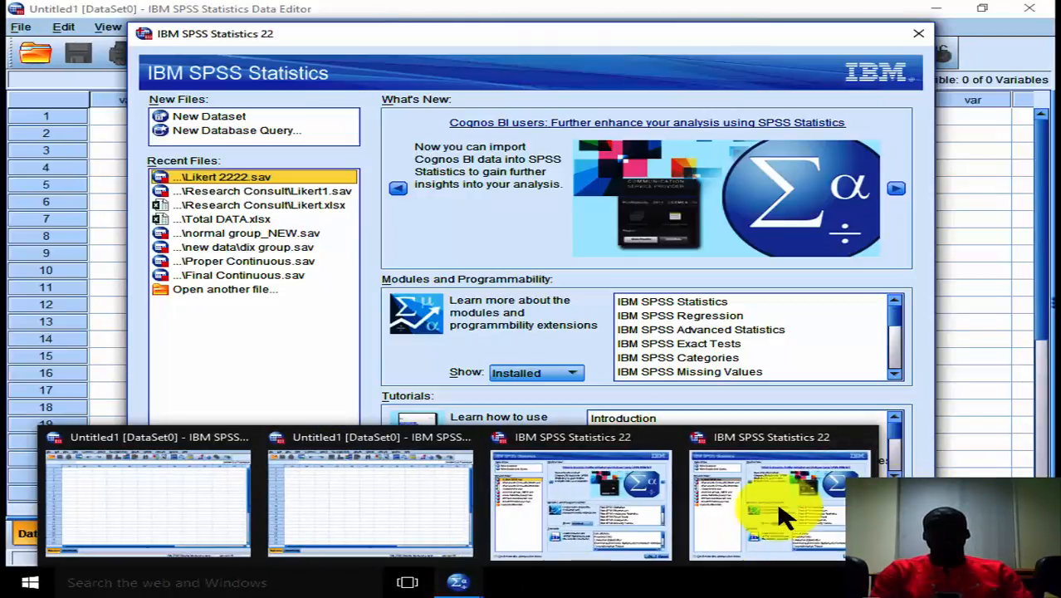
{"action": "left_click", "coordinate": [929, 457]}
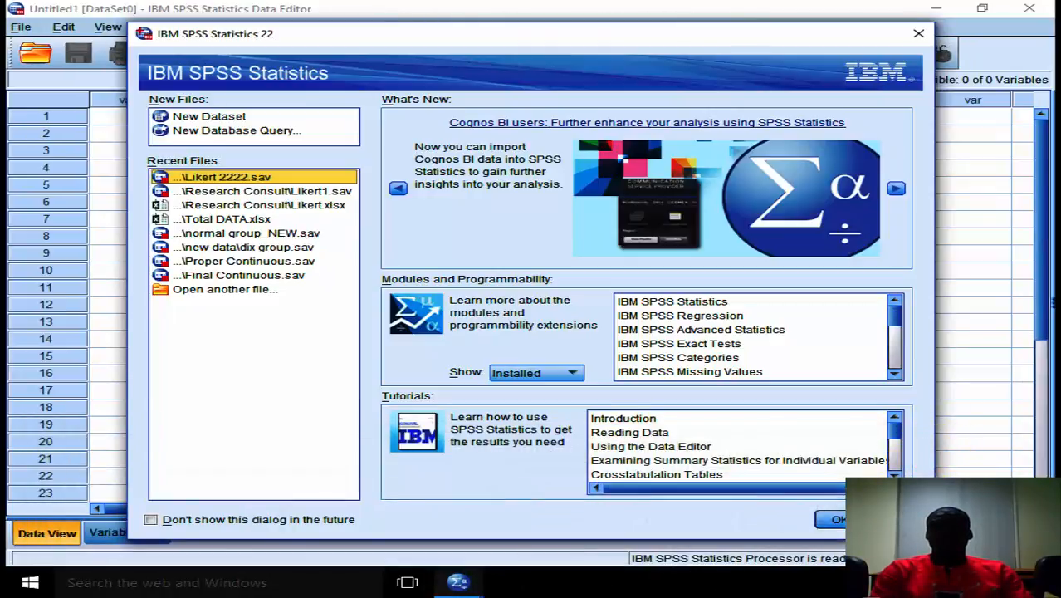
{"action": "left_click", "coordinate": [892, 519]}
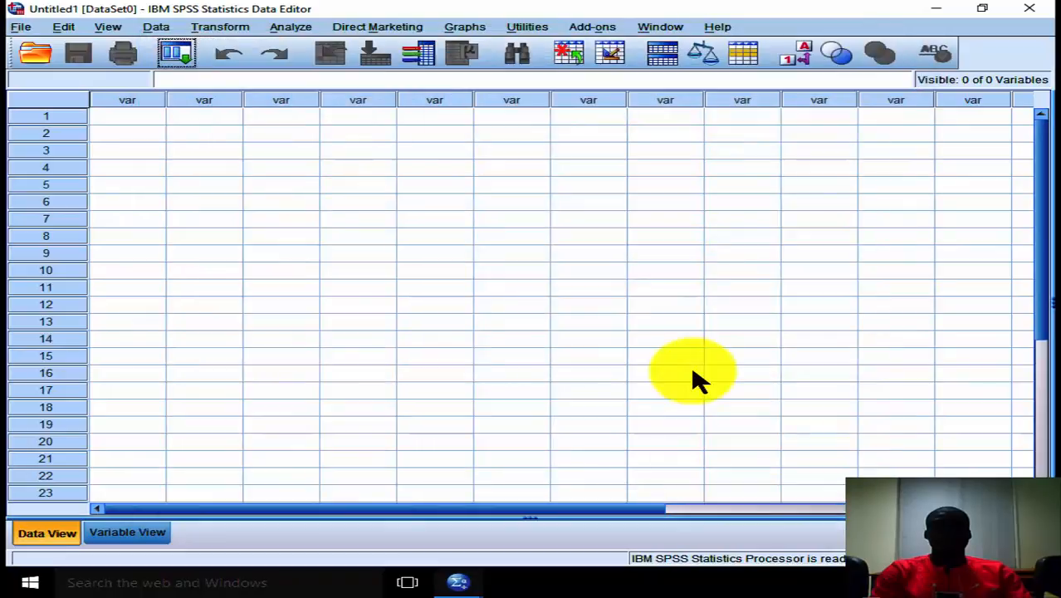
{"action": "mouse_move", "coordinate": [457, 580]}
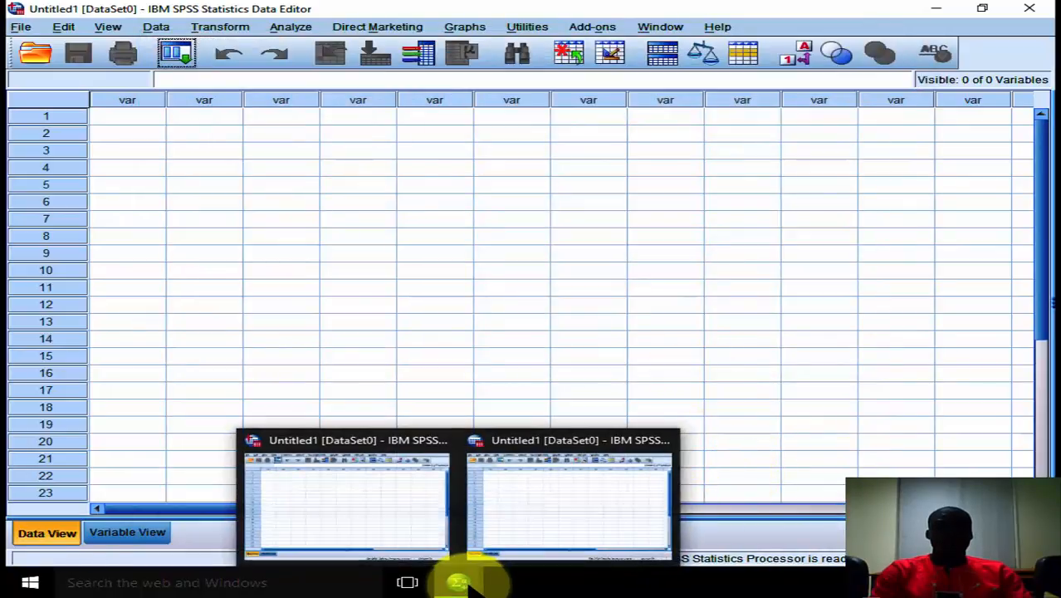
{"action": "left_click", "coordinate": [662, 443]}
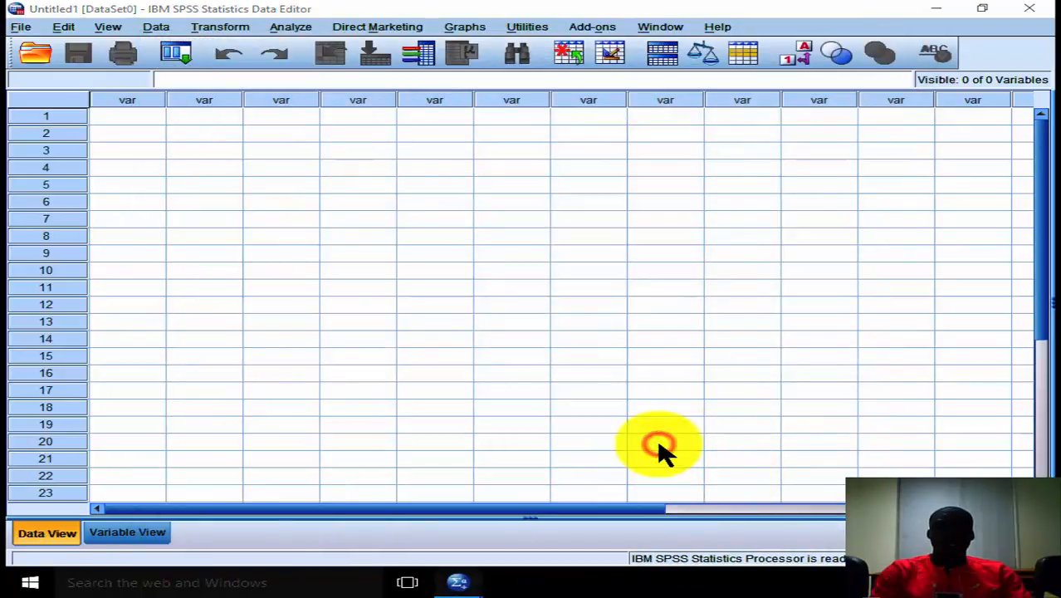
{"action": "left_click", "coordinate": [504, 328]}
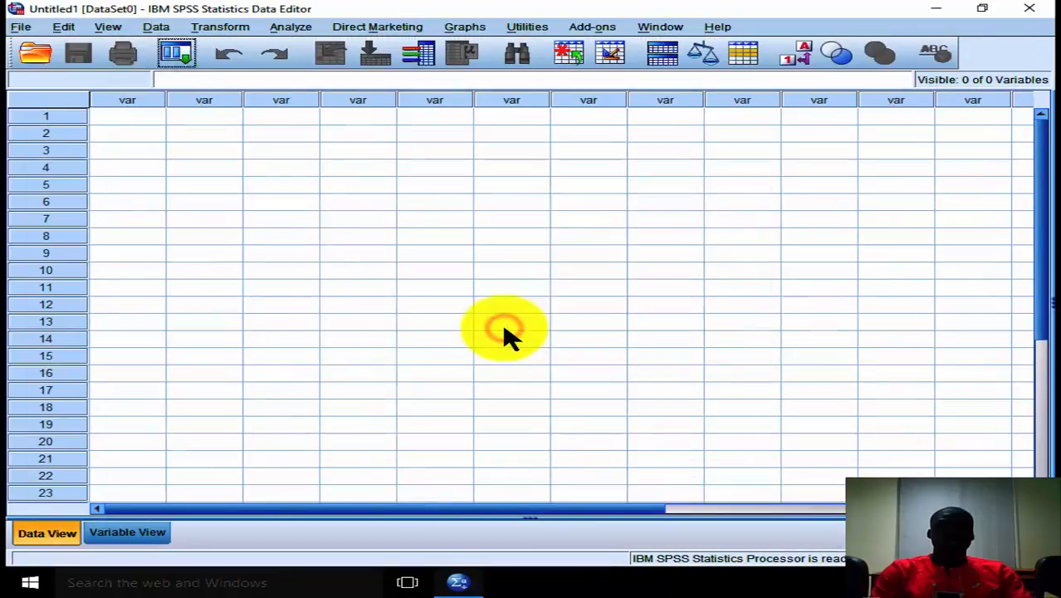
Start opening a data file and browse to the New Analysis folder inside Research Consult on the Desktop.
{"action": "left_click", "coordinate": [21, 28]}
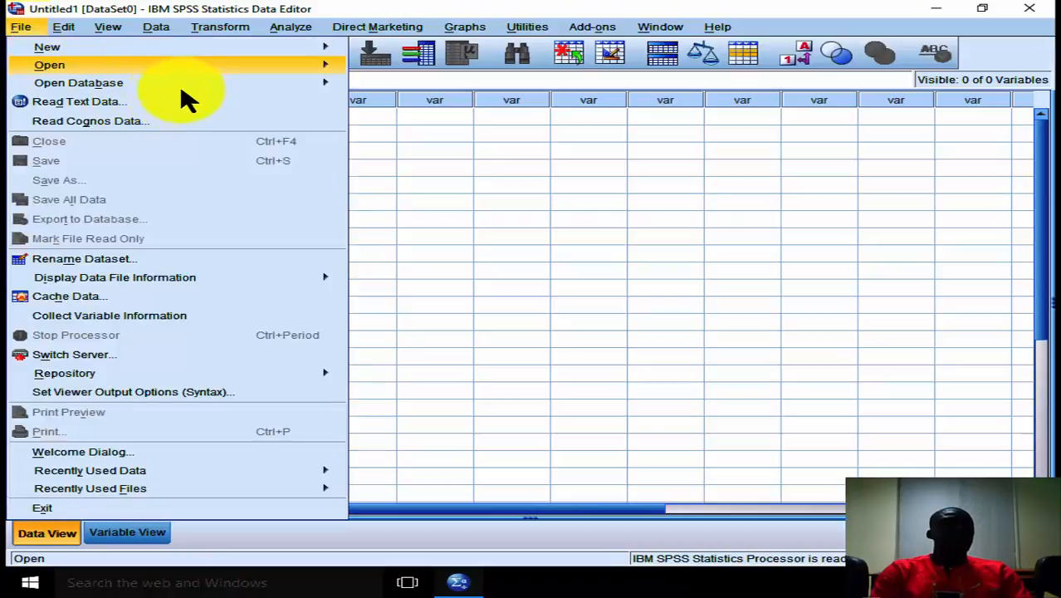
{"action": "mouse_move", "coordinate": [222, 63]}
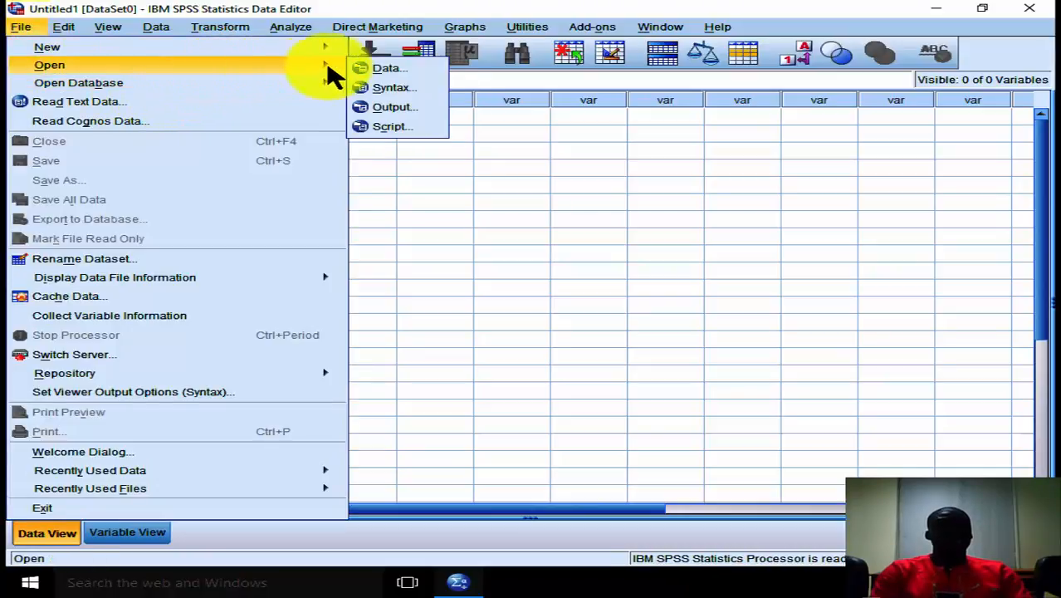
{"action": "left_click", "coordinate": [377, 70]}
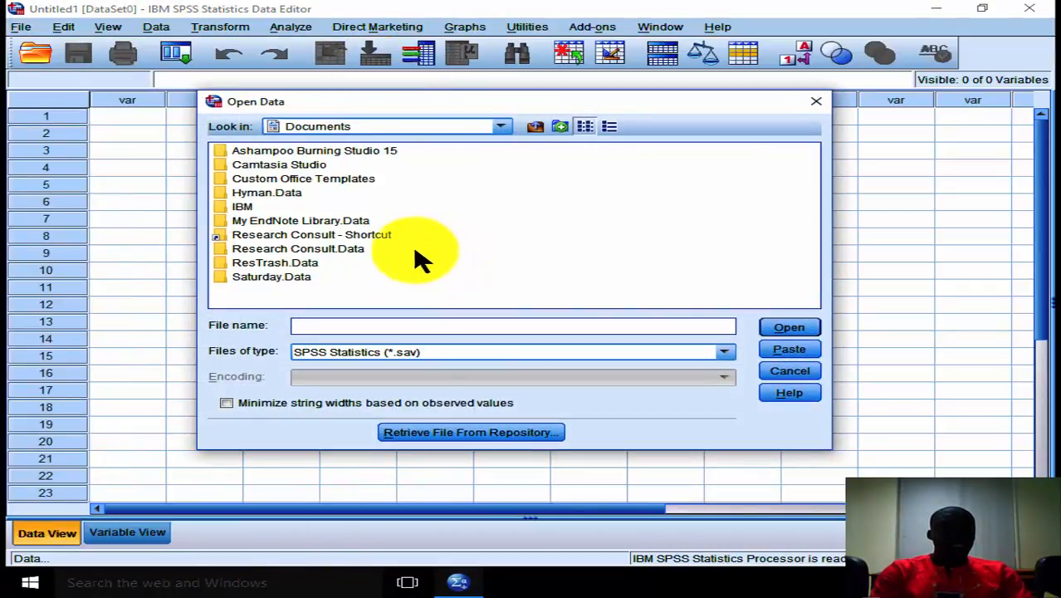
{"action": "left_click", "coordinate": [539, 131]}
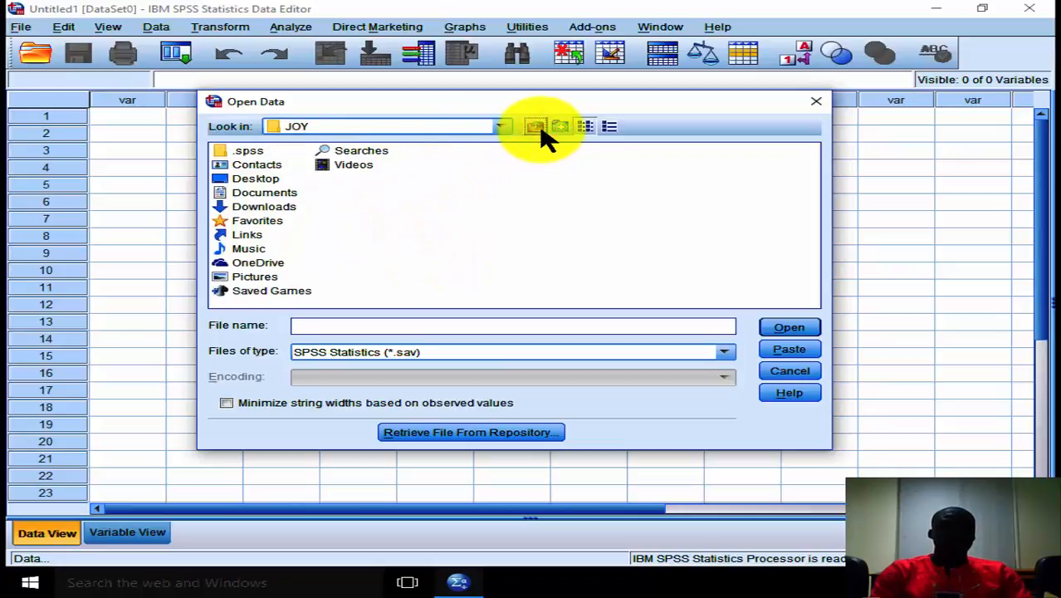
{"action": "double_click", "coordinate": [266, 178]}
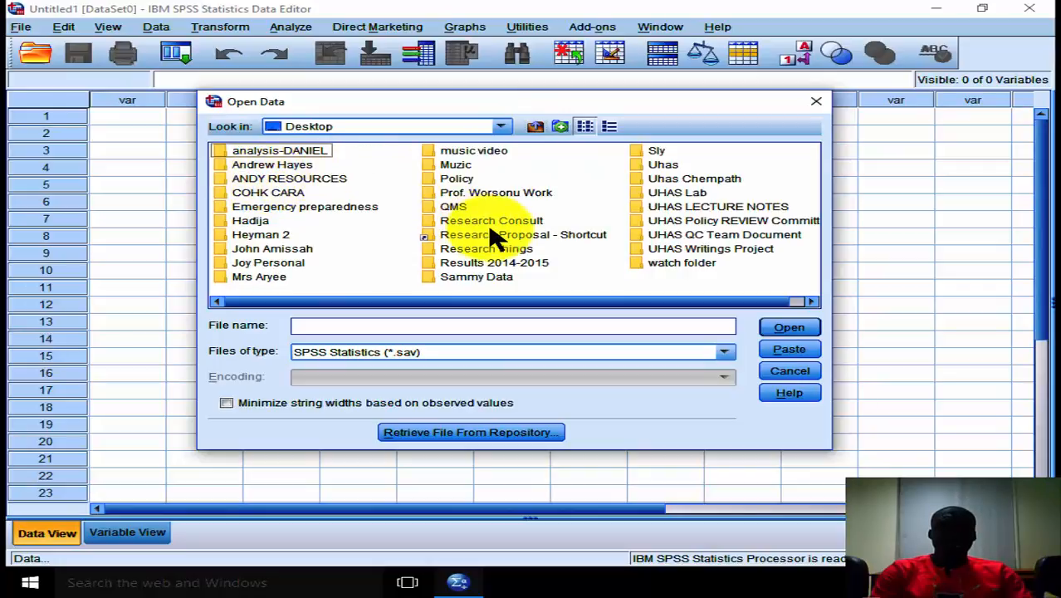
{"action": "left_click", "coordinate": [512, 221]}
{"action": "double_click", "coordinate": [512, 222]}
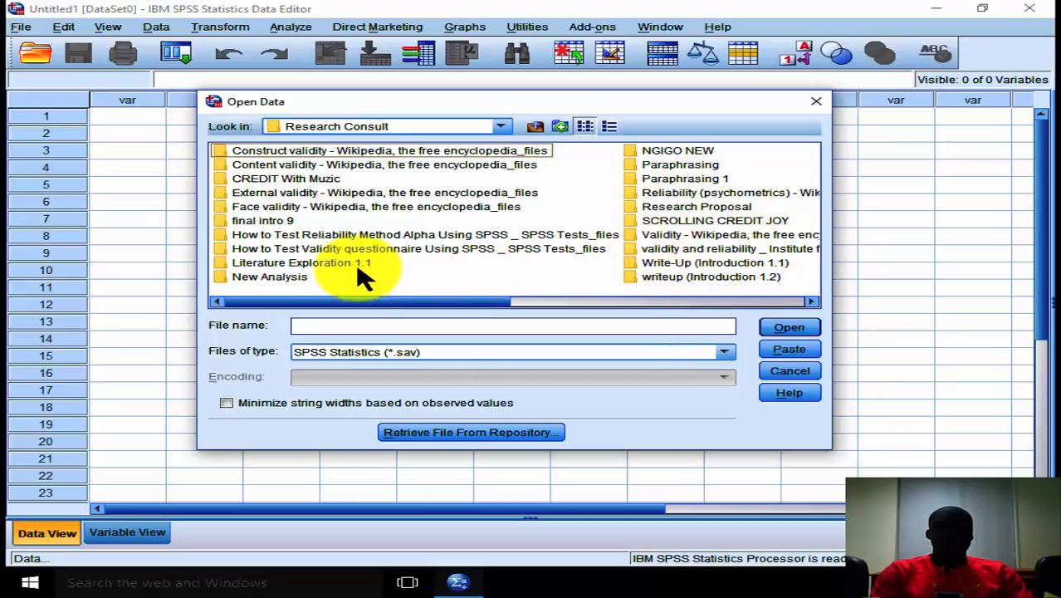
{"action": "left_click", "coordinate": [319, 278]}
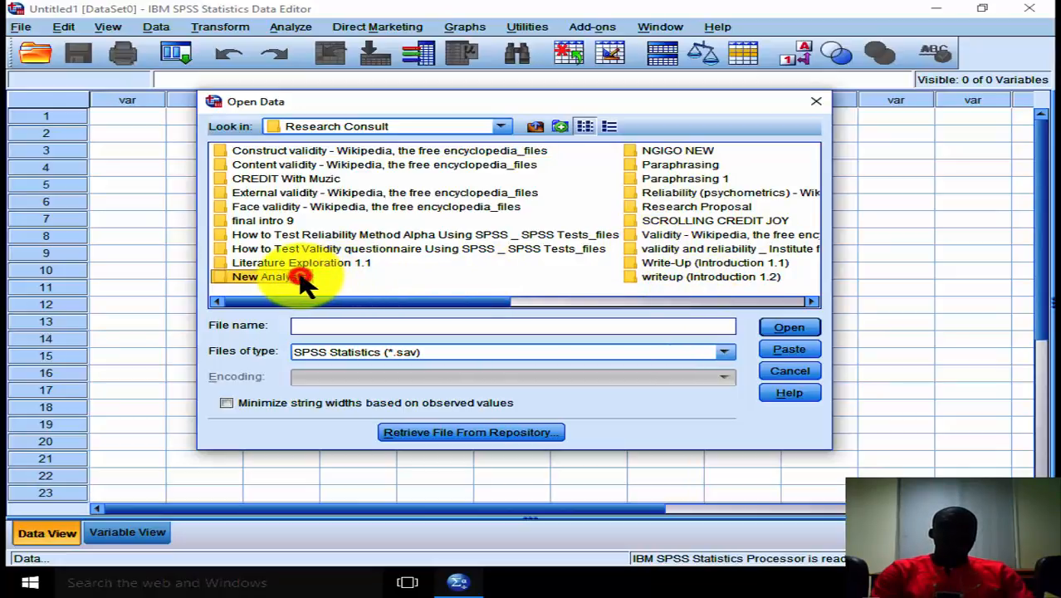
{"action": "double_click", "coordinate": [302, 278]}
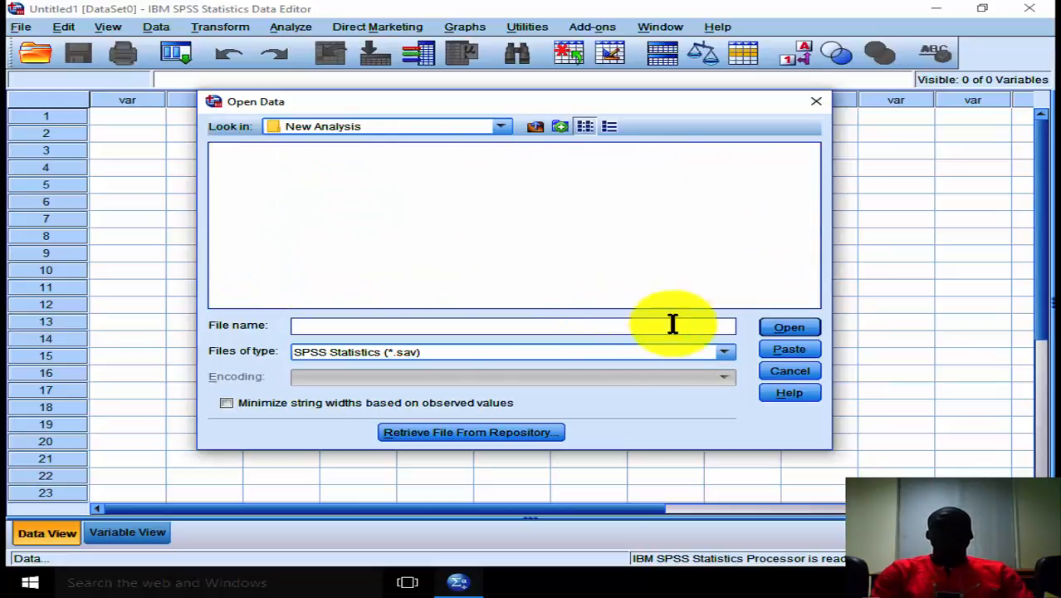
Show Excel files (*.xls, *.xlsx, *.xlsm) in the folder and select the Entered Data workbook.
{"action": "left_click", "coordinate": [725, 352]}
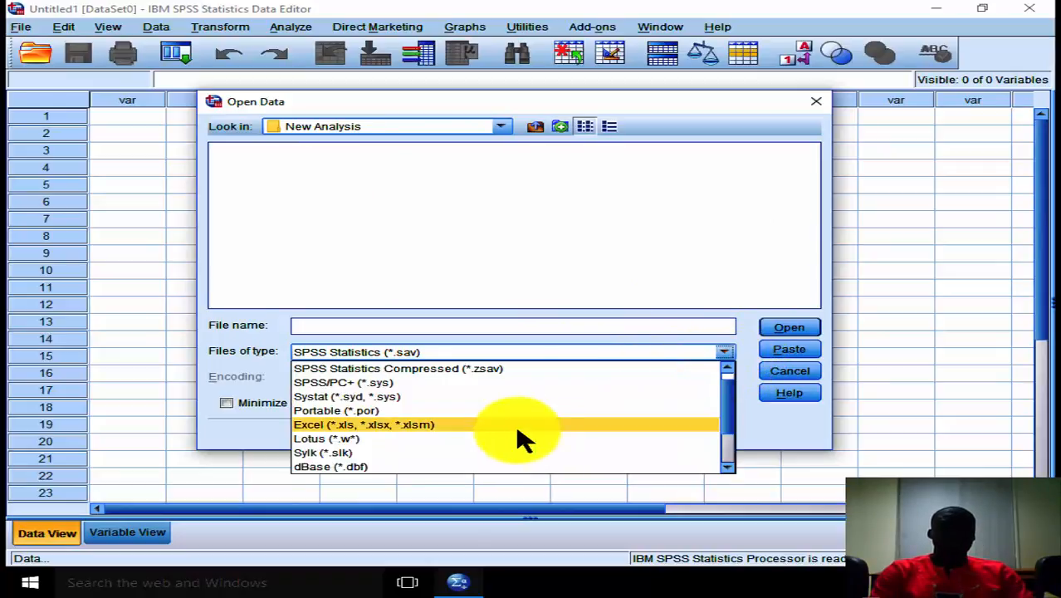
{"action": "left_click", "coordinate": [490, 425]}
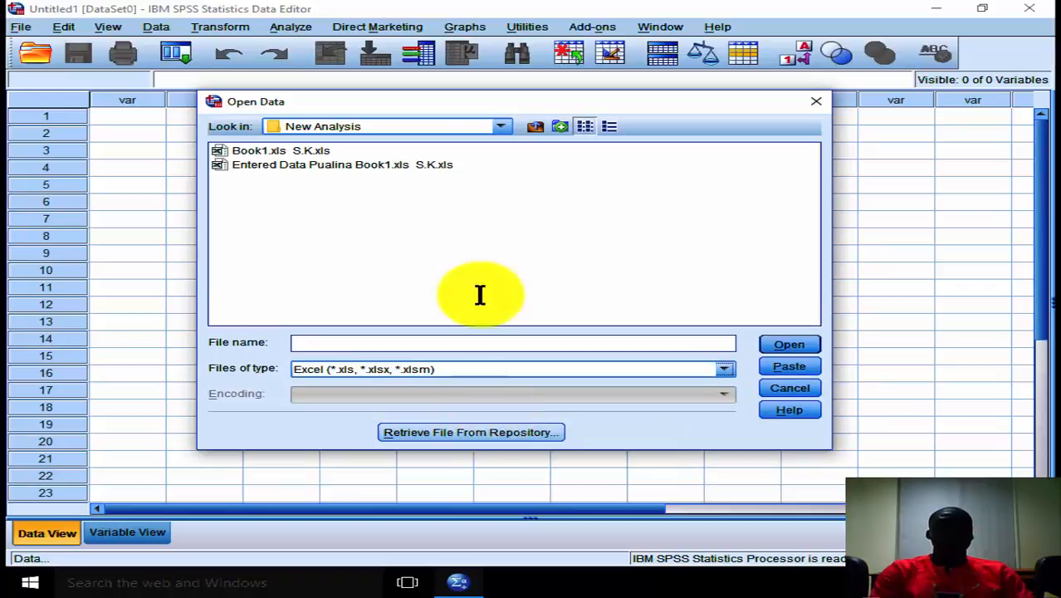
{"action": "left_click", "coordinate": [329, 166]}
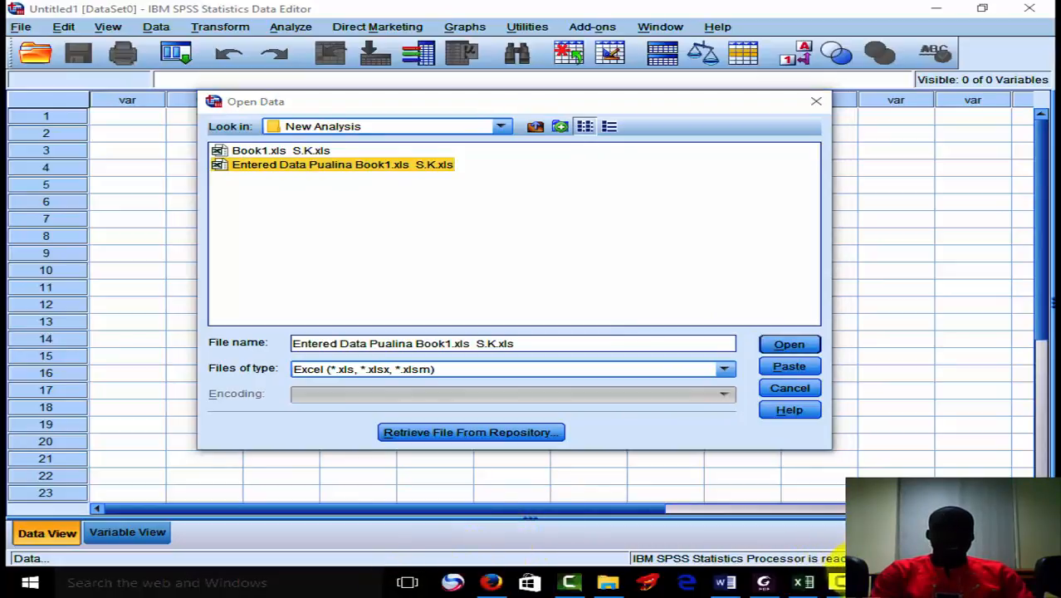
Switch to Excel, save the coded workbook again and minimize it to return to SPSS.
{"action": "left_click", "coordinate": [799, 583]}
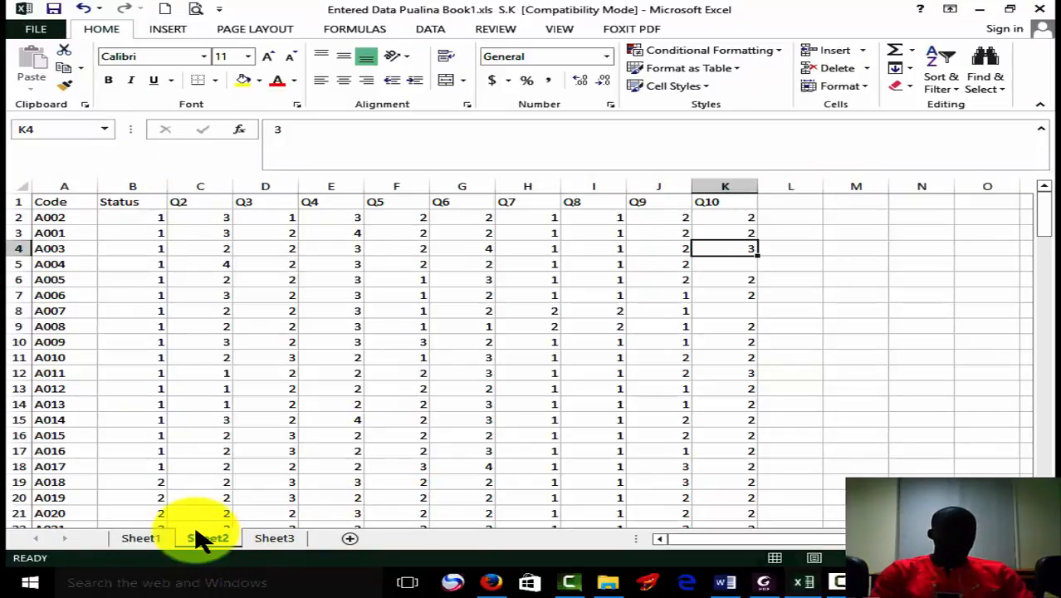
{"action": "left_click", "coordinate": [58, 10]}
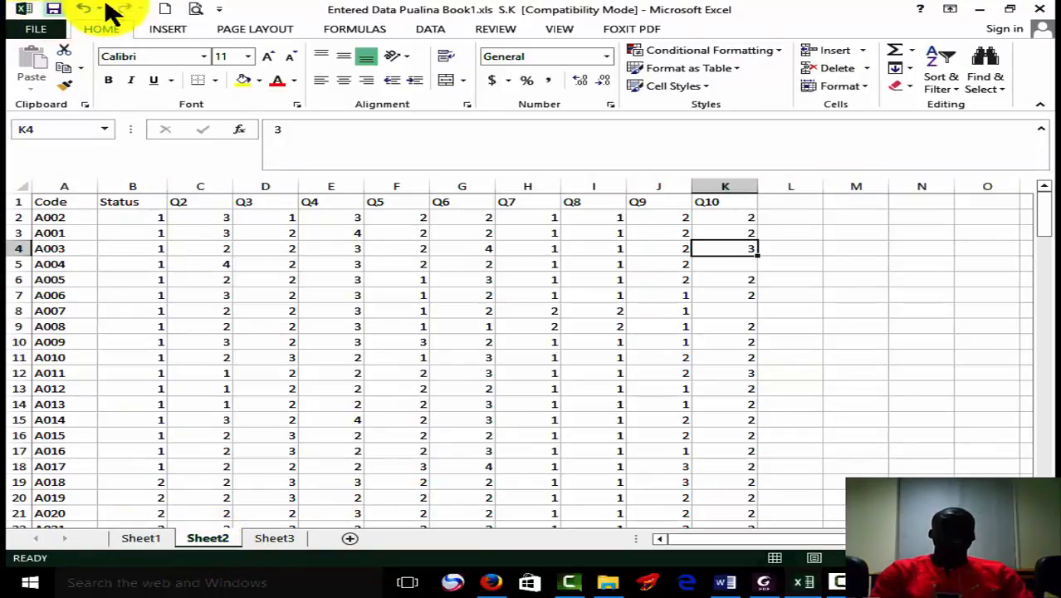
{"action": "left_click", "coordinate": [977, 10]}
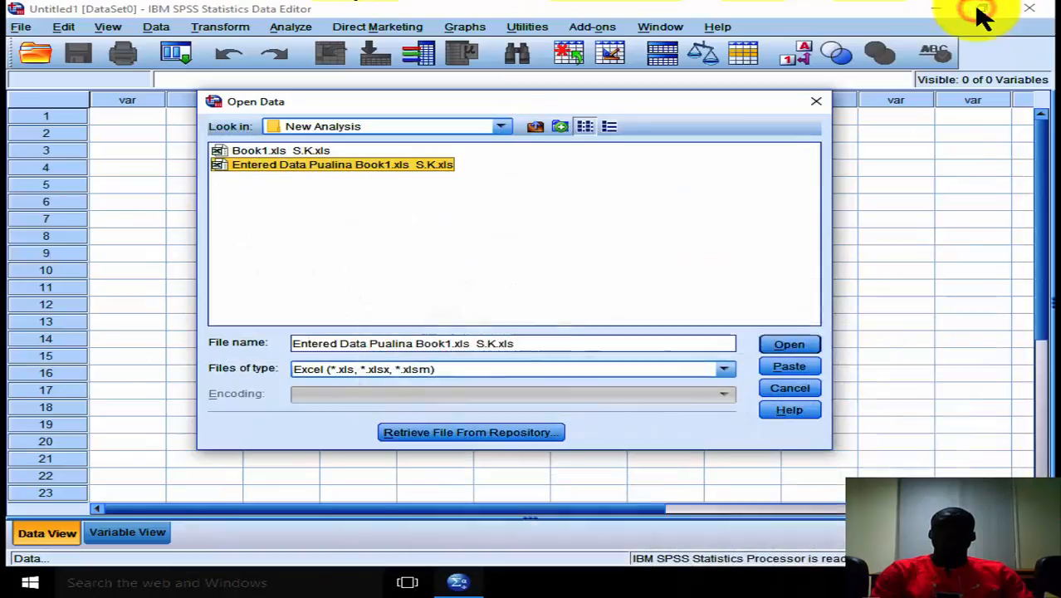
Open the selected workbook, import its Sheet2 [A1:K151] worksheet and look across the imported columns.
{"action": "left_click", "coordinate": [790, 348]}
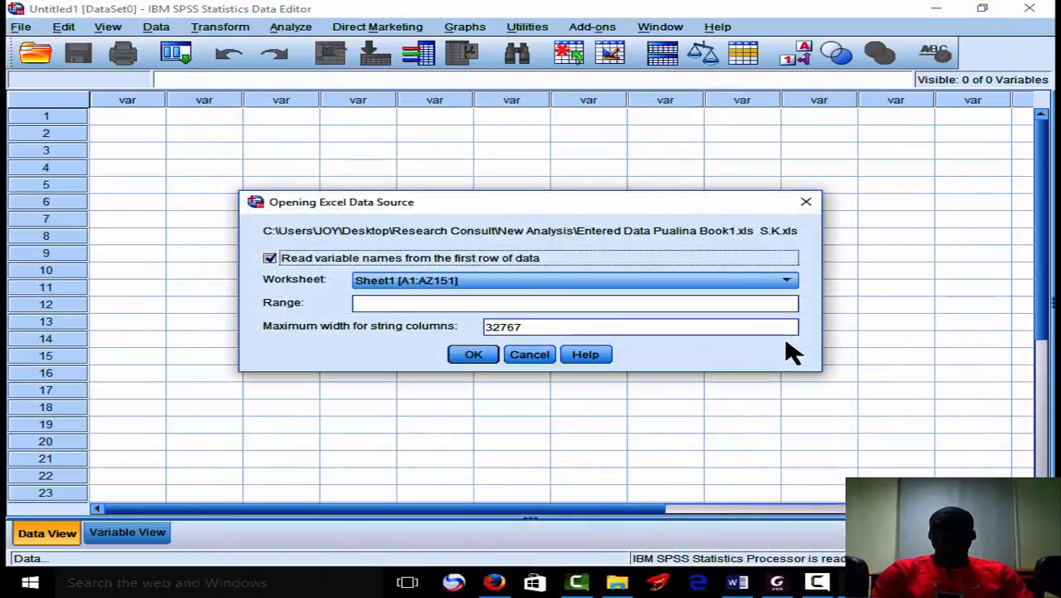
{"action": "left_click", "coordinate": [768, 285]}
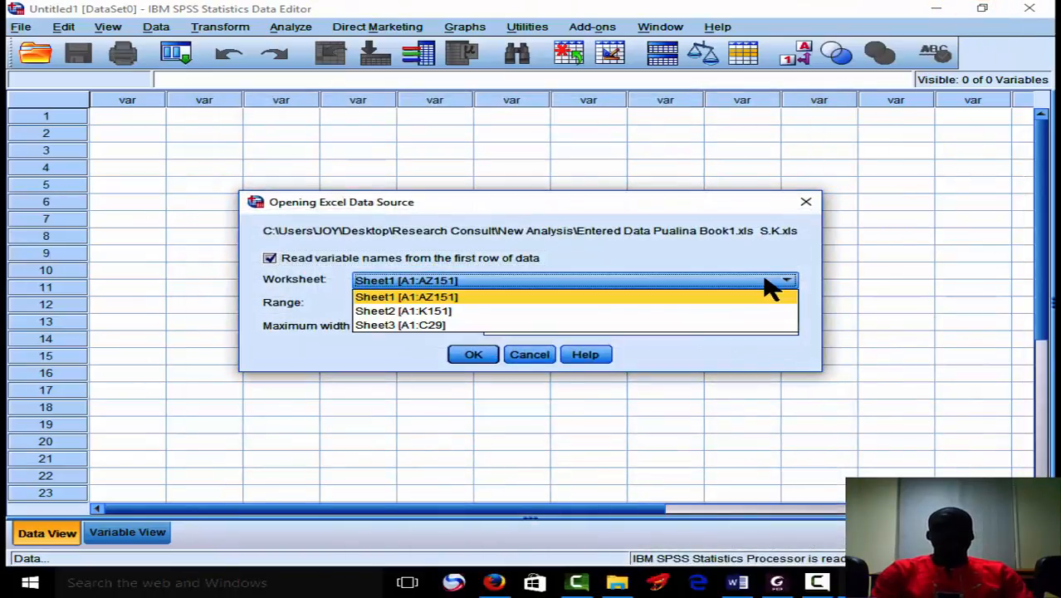
{"action": "left_click", "coordinate": [672, 312]}
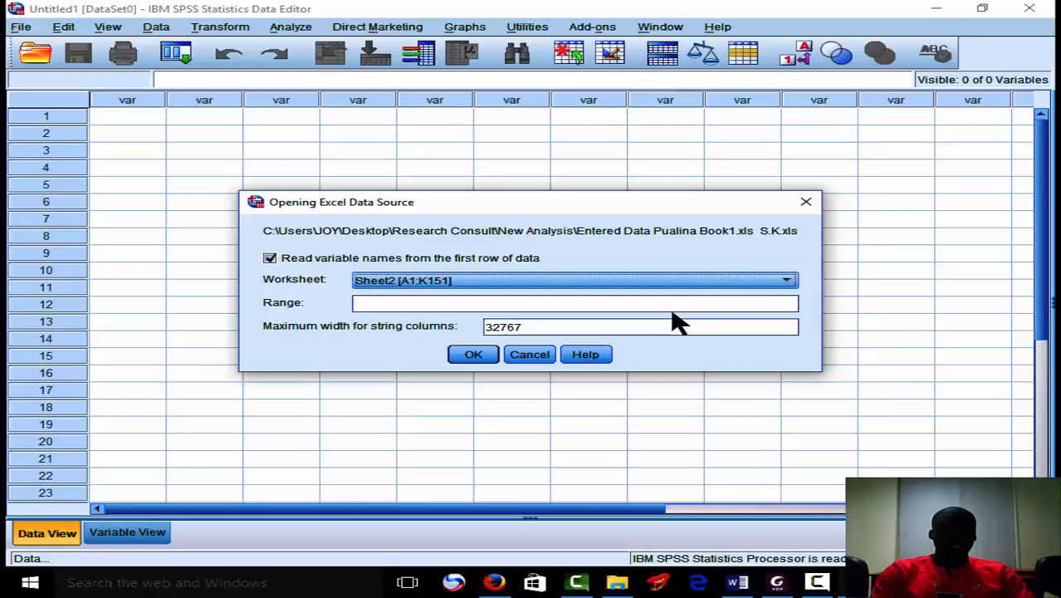
{"action": "left_click", "coordinate": [488, 357]}
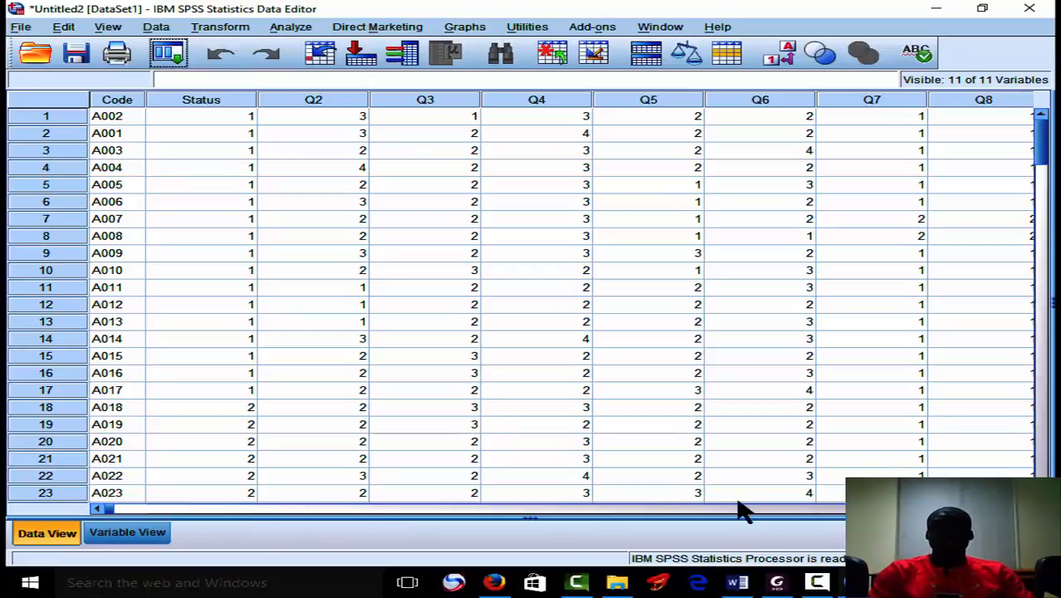
{"action": "left_click_drag", "start_coordinate": [331, 509], "coordinate": [468, 509]}
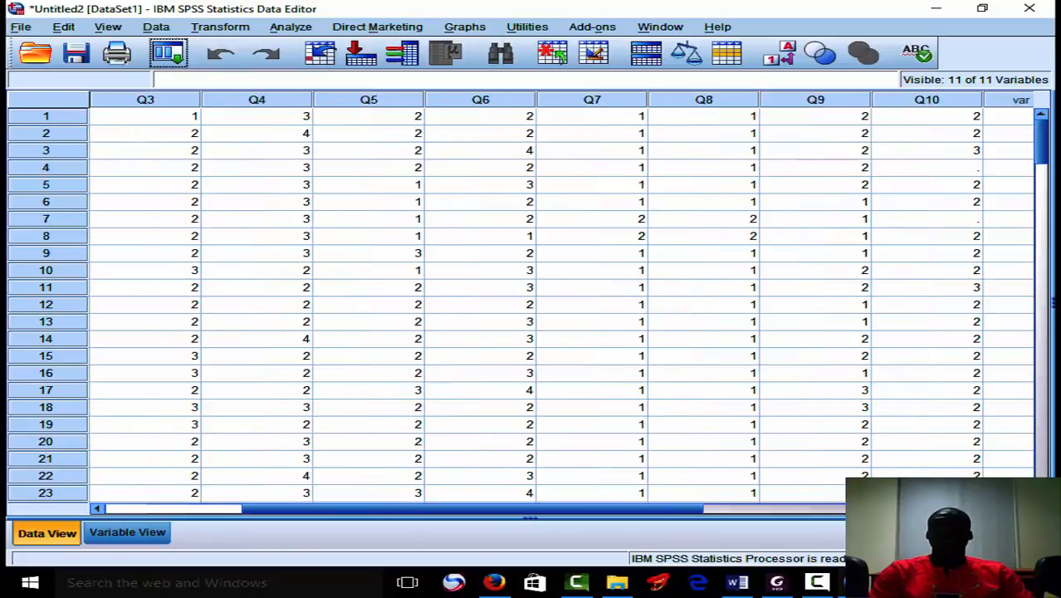
{"action": "left_click_drag", "start_coordinate": [606, 510], "coordinate": [162, 516]}
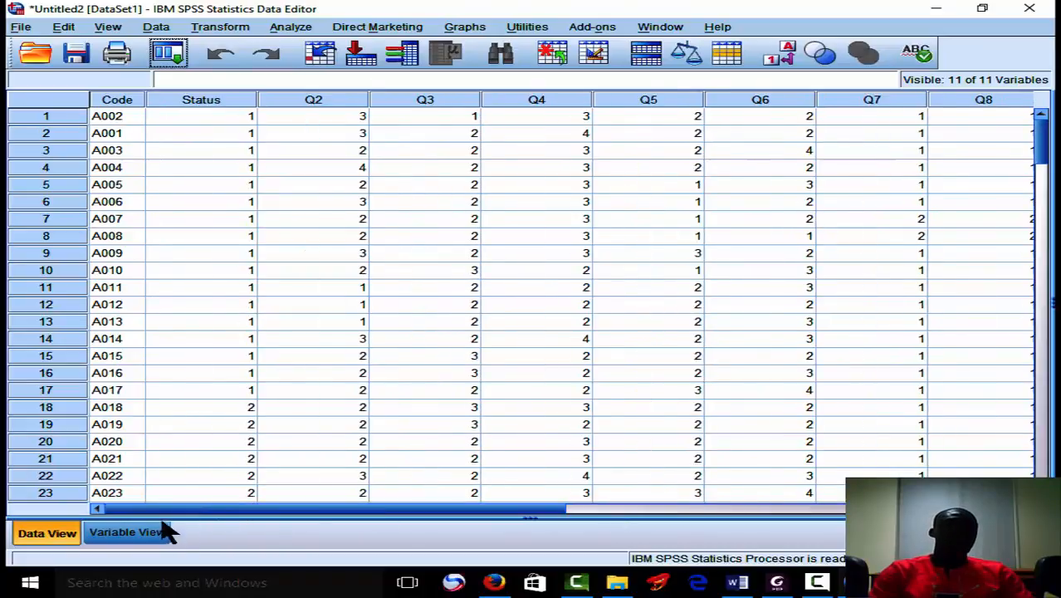
Add the value label 1 = "Puerperal" to the Status variable in Variable View.
{"action": "left_click", "coordinate": [133, 532]}
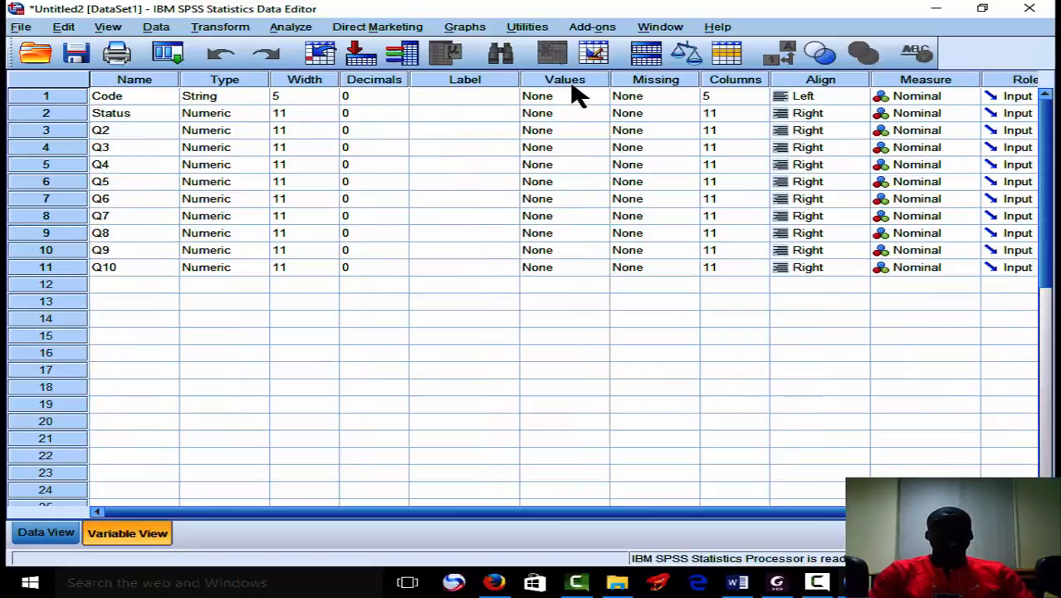
{"action": "left_click", "coordinate": [602, 121]}
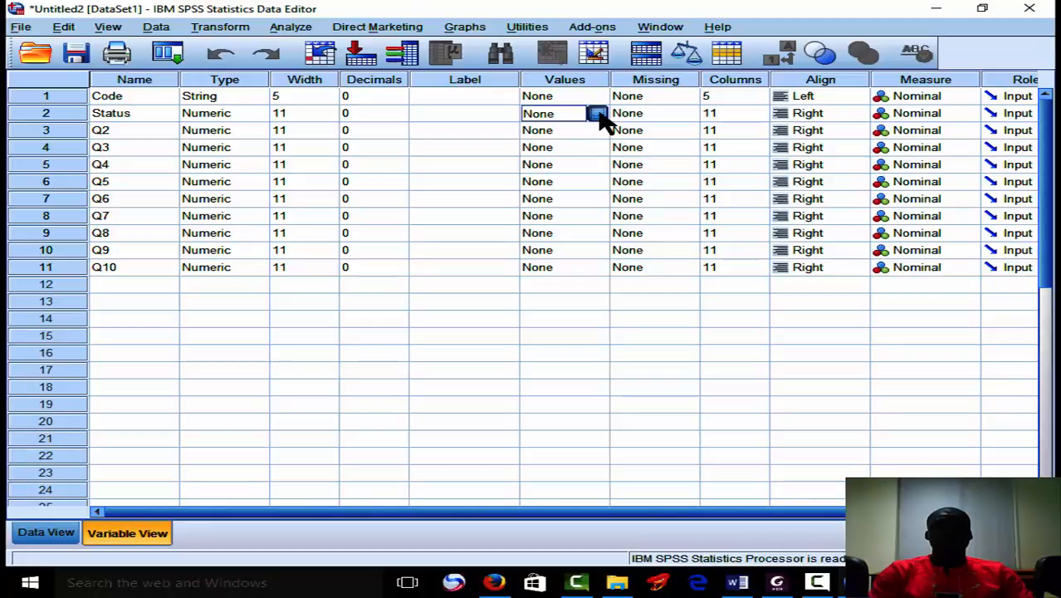
{"action": "left_click", "coordinate": [601, 117]}
{"action": "type", "text": "1"}
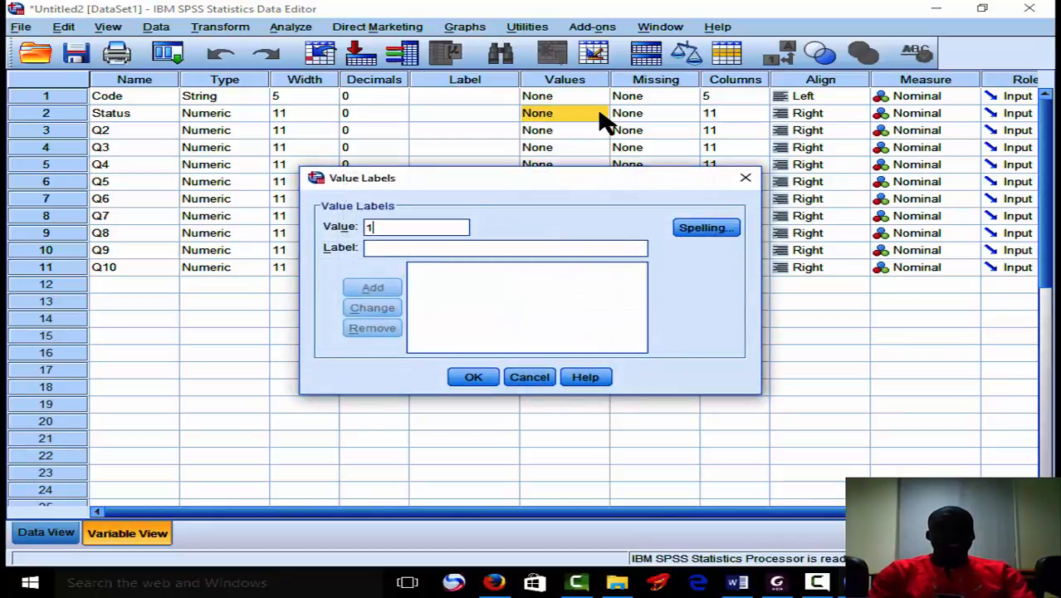
{"action": "left_click", "coordinate": [501, 246]}
{"action": "type", "text": "Pe"}
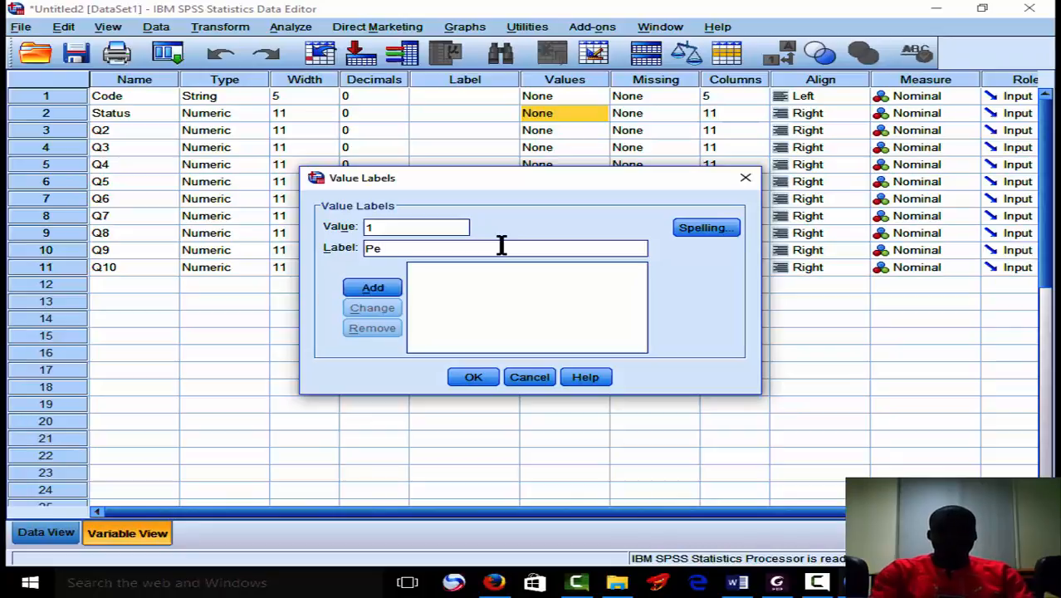
{"action": "type", "text": "ur"}
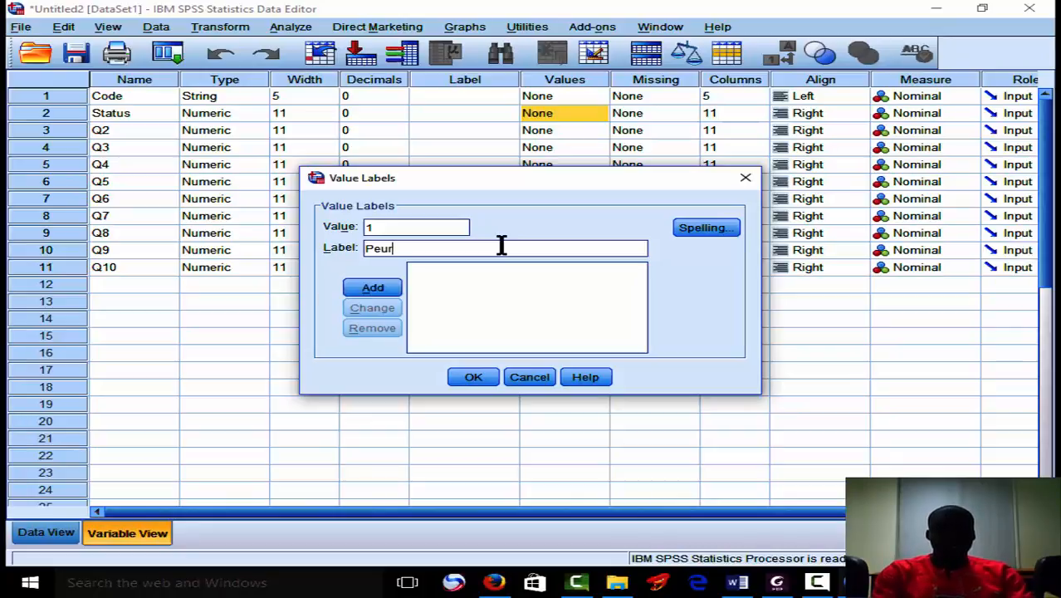
{"action": "type", "text": "p"}
{"action": "key", "text": "BackSpace"}
{"action": "key", "text": "BackSpace"}
{"action": "key", "text": "BackSpace"}
{"action": "key", "text": "BackSpace"}
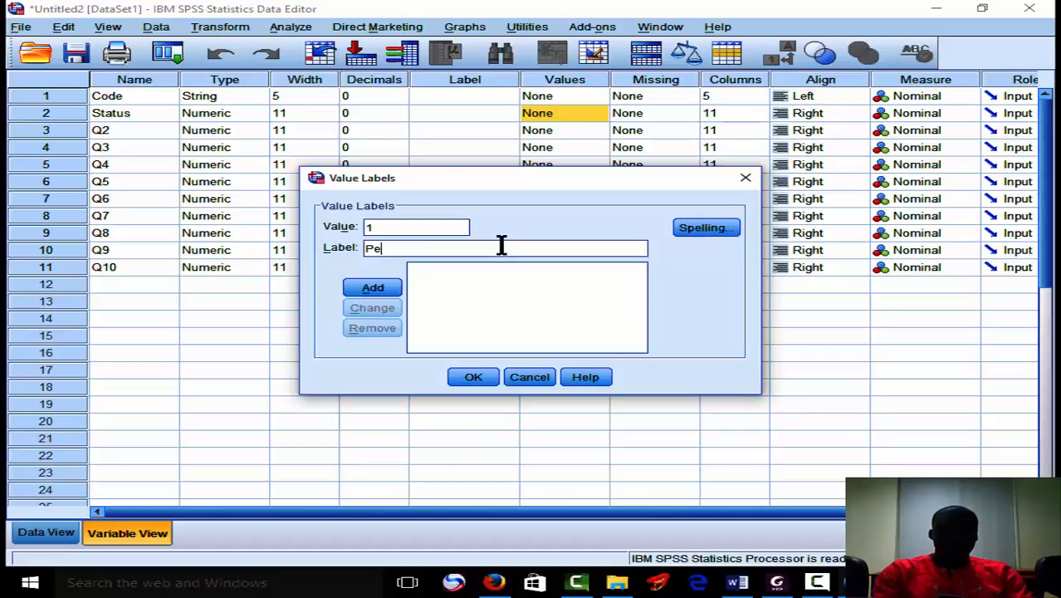
{"action": "type", "text": "ue"}
{"action": "type", "text": "rperal"}
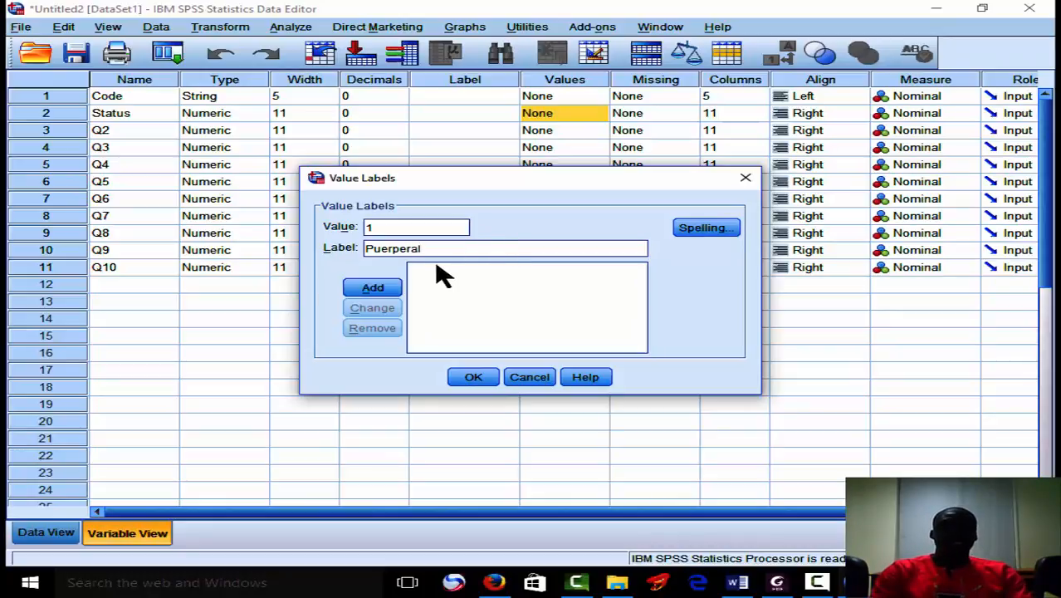
{"action": "left_click", "coordinate": [386, 286]}
Add the value label 2 = "Pregnant" to the Status variable and apply its labels.
{"action": "type", "text": "2"}
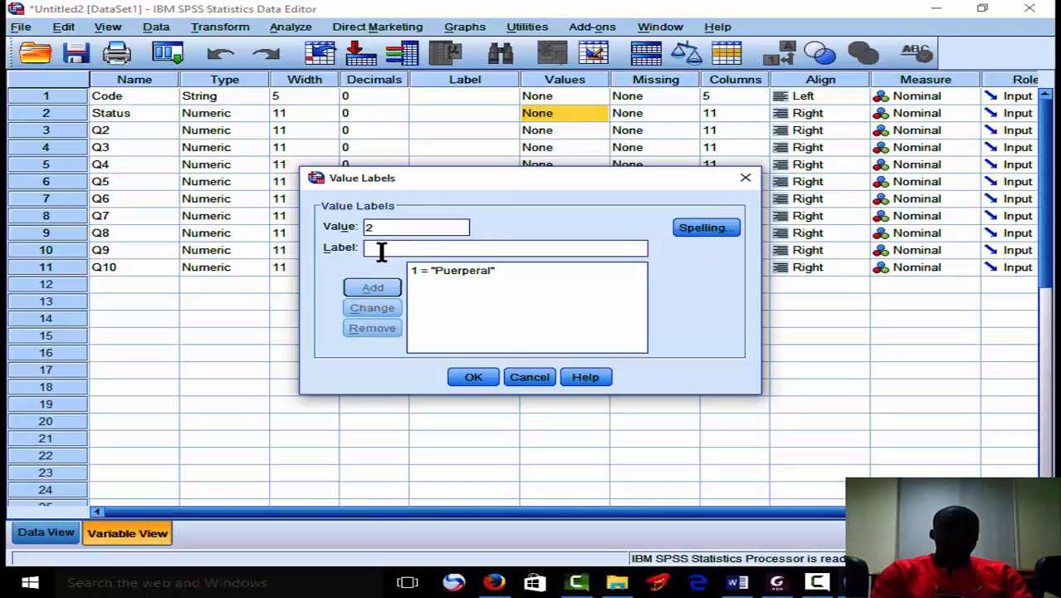
{"action": "type", "text": "Preg"}
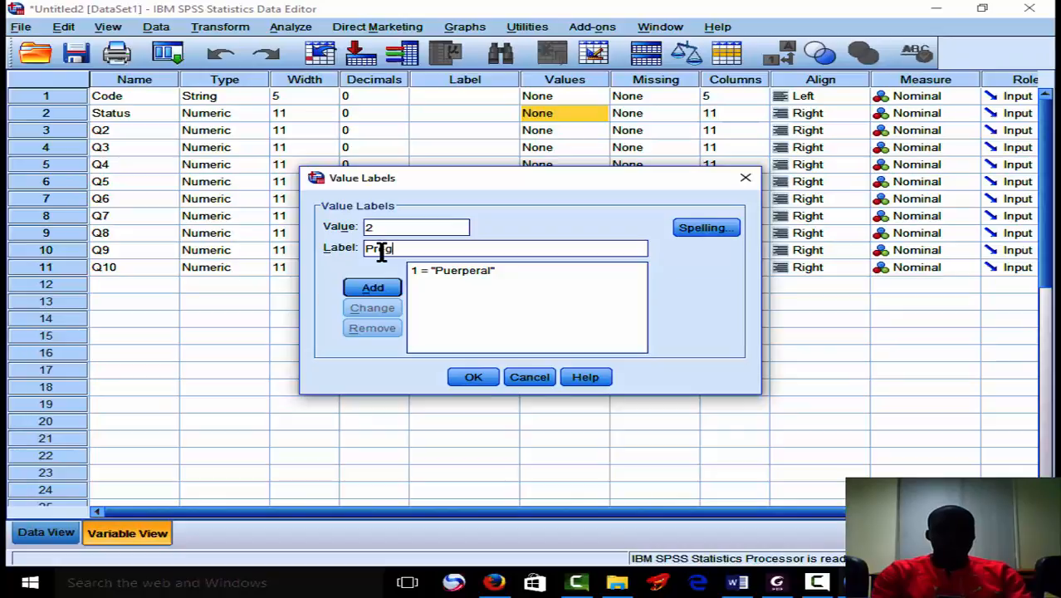
{"action": "type", "text": "nant"}
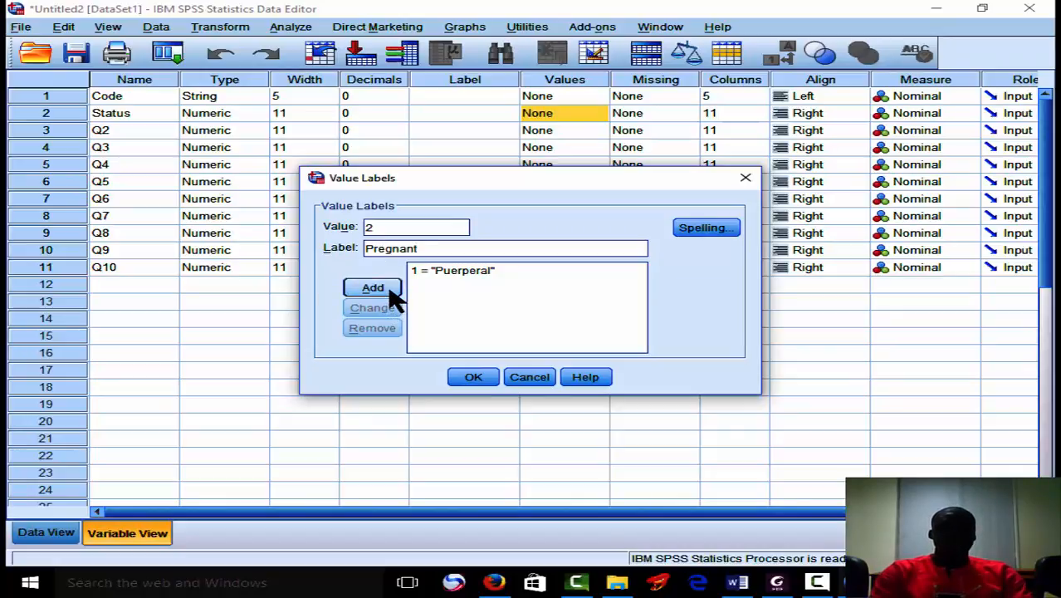
{"action": "left_click", "coordinate": [392, 290]}
{"action": "left_click", "coordinate": [478, 377]}
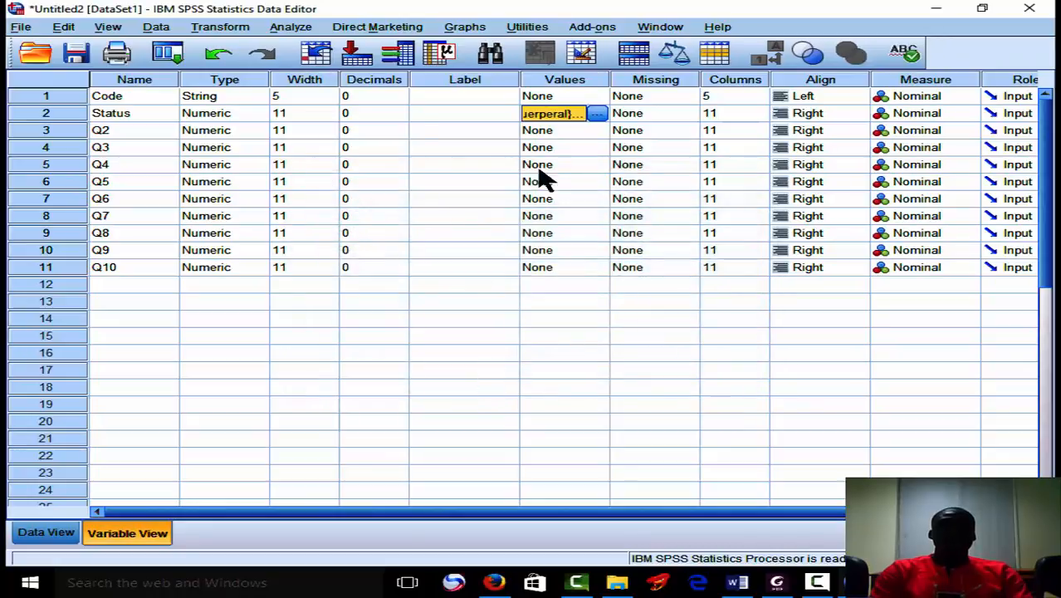
Add the value label 1 = "<20" to the Q2 variable.
{"action": "left_click", "coordinate": [594, 130]}
{"action": "left_click", "coordinate": [598, 130]}
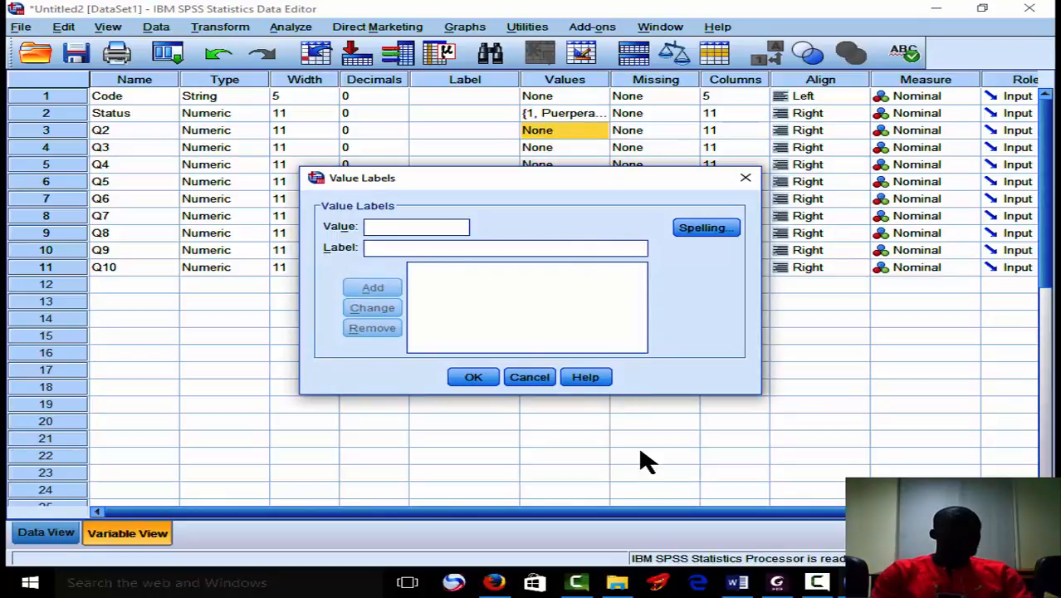
{"action": "type", "text": "1"}
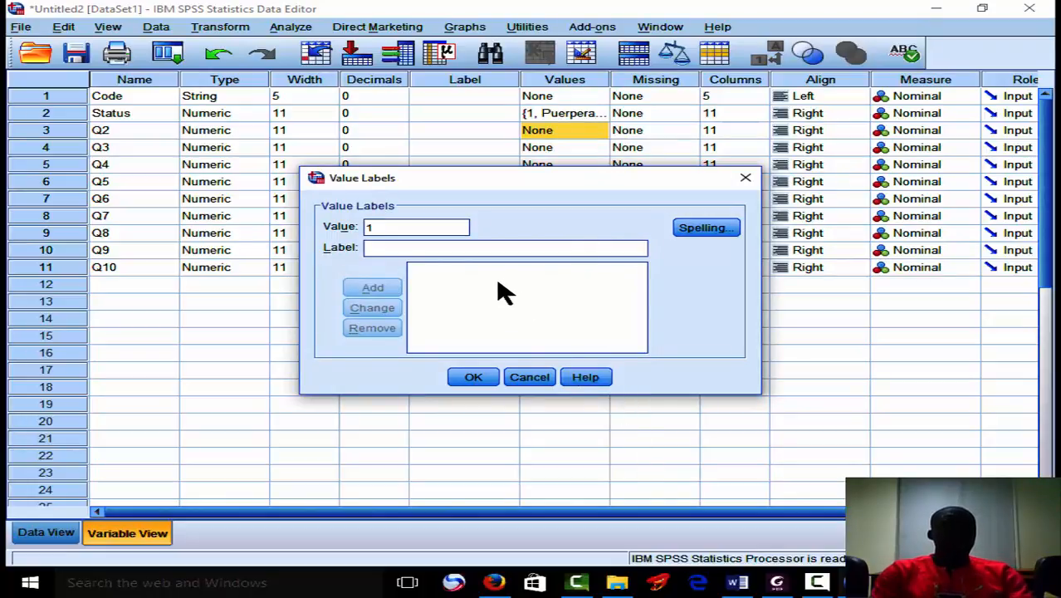
{"action": "left_click", "coordinate": [453, 248]}
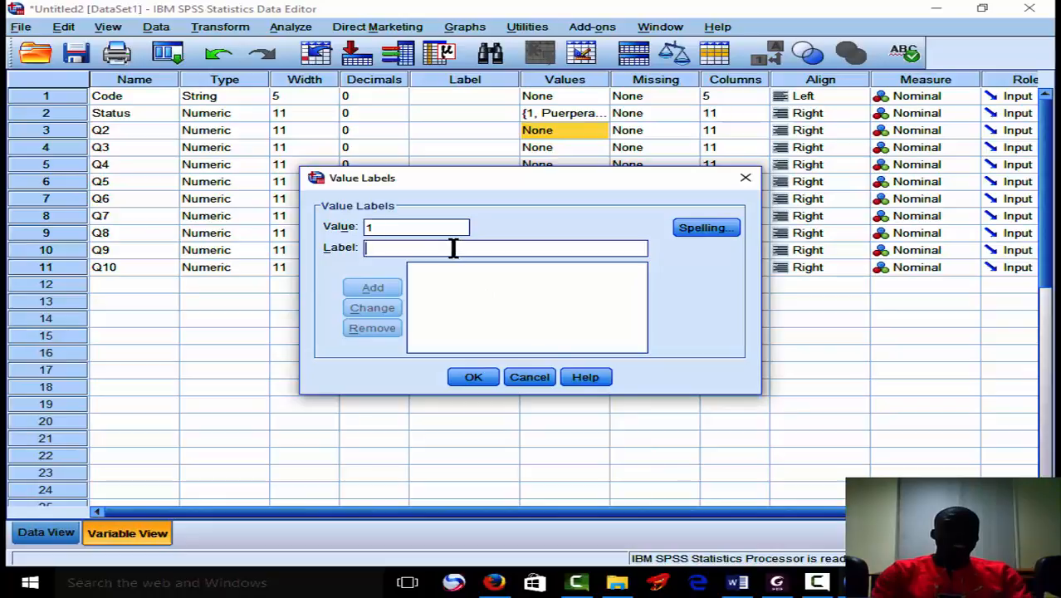
{"action": "type", "text": "<"}
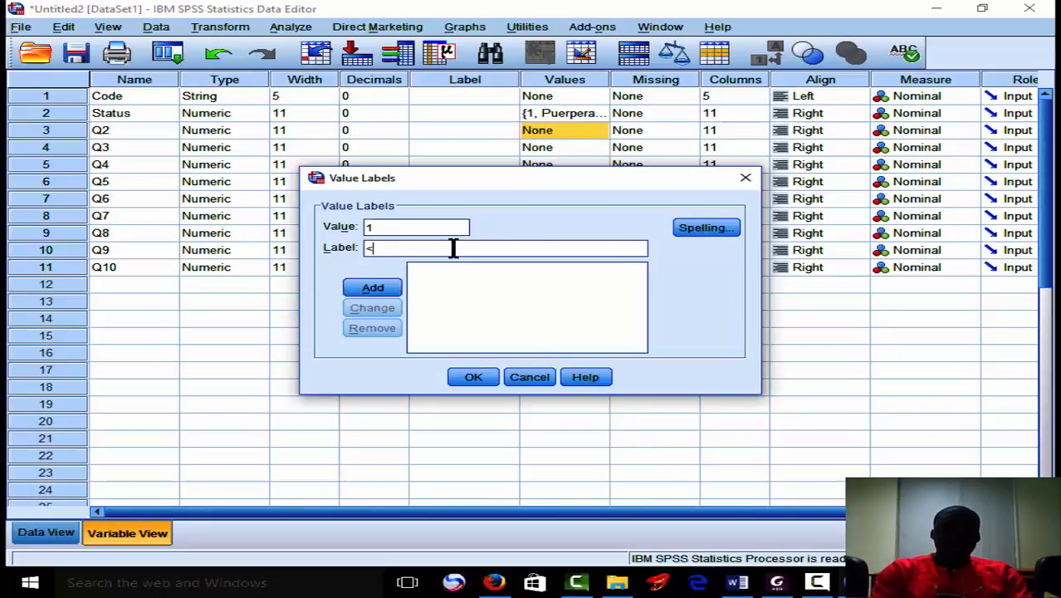
{"action": "type", "text": "20"}
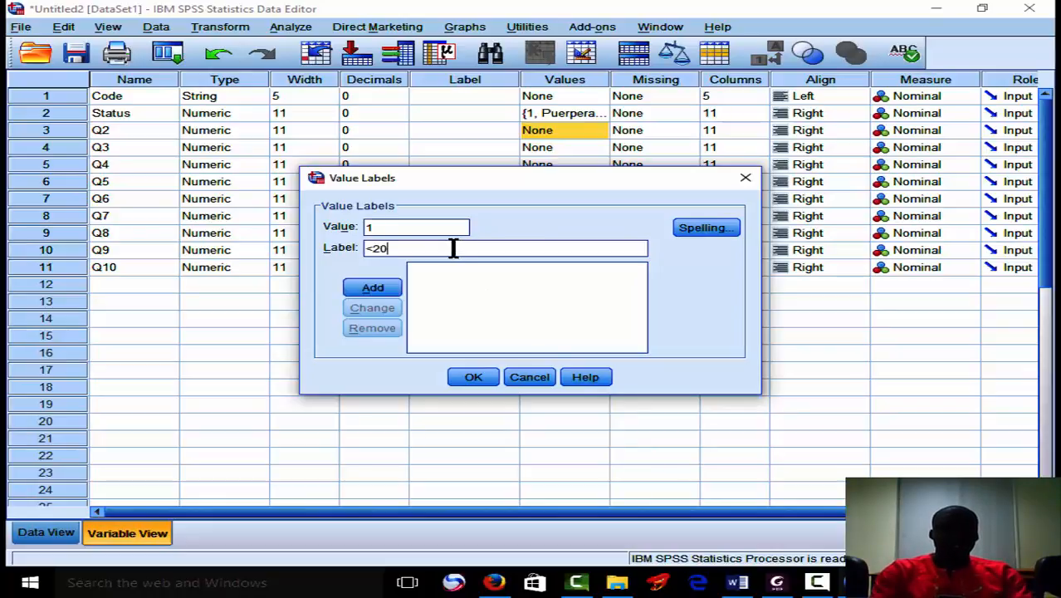
{"action": "left_click", "coordinate": [376, 292]}
Add the value labels 2 = "20-29" and 3 = "30-39" to the Q2 variable.
{"action": "type", "text": "2"}
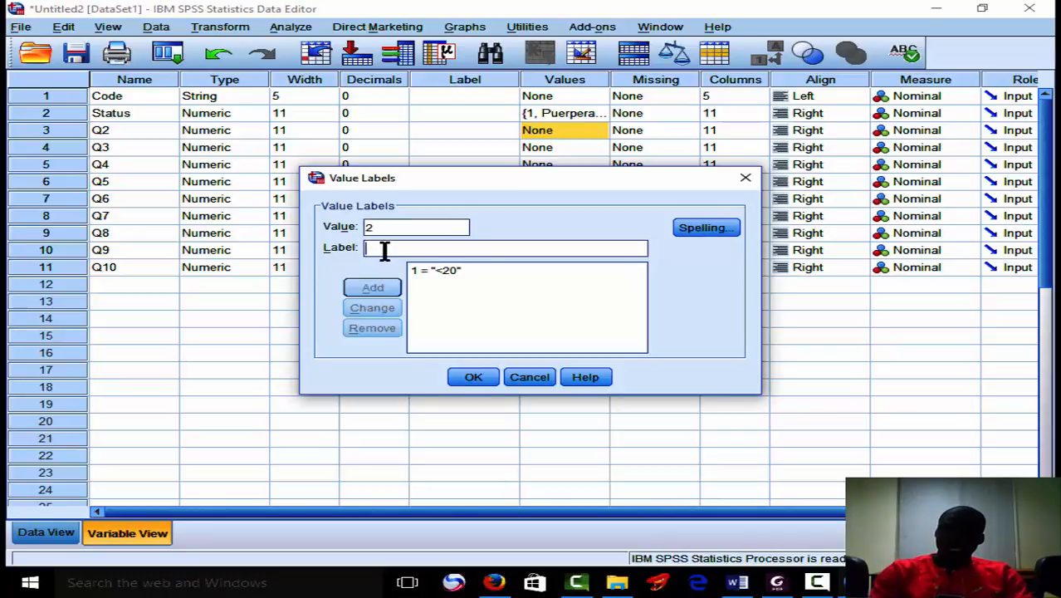
{"action": "type", "text": "20"}
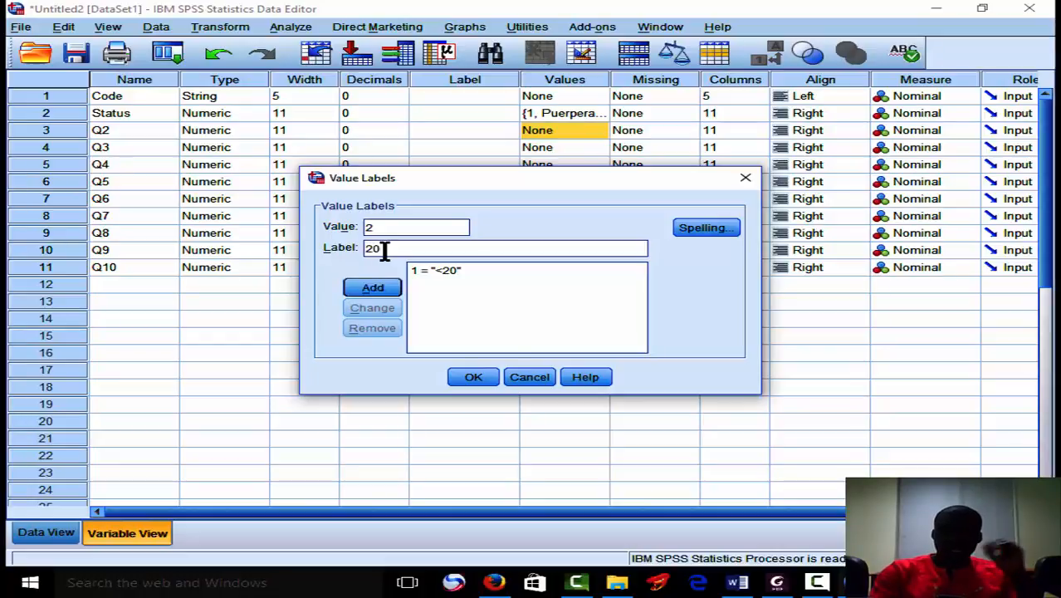
{"action": "type", "text": "-29"}
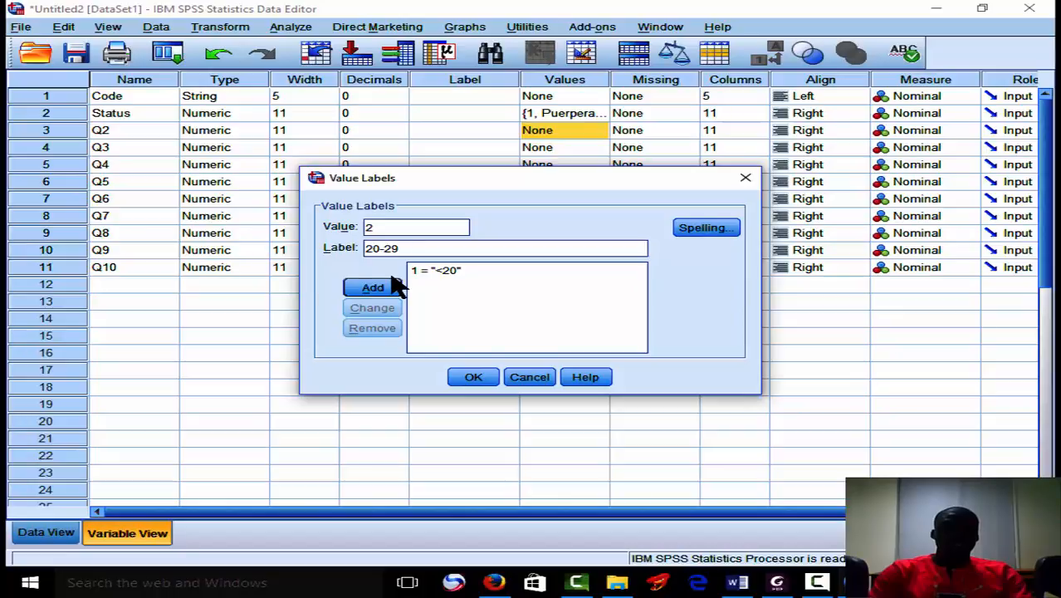
{"action": "left_click", "coordinate": [372, 287]}
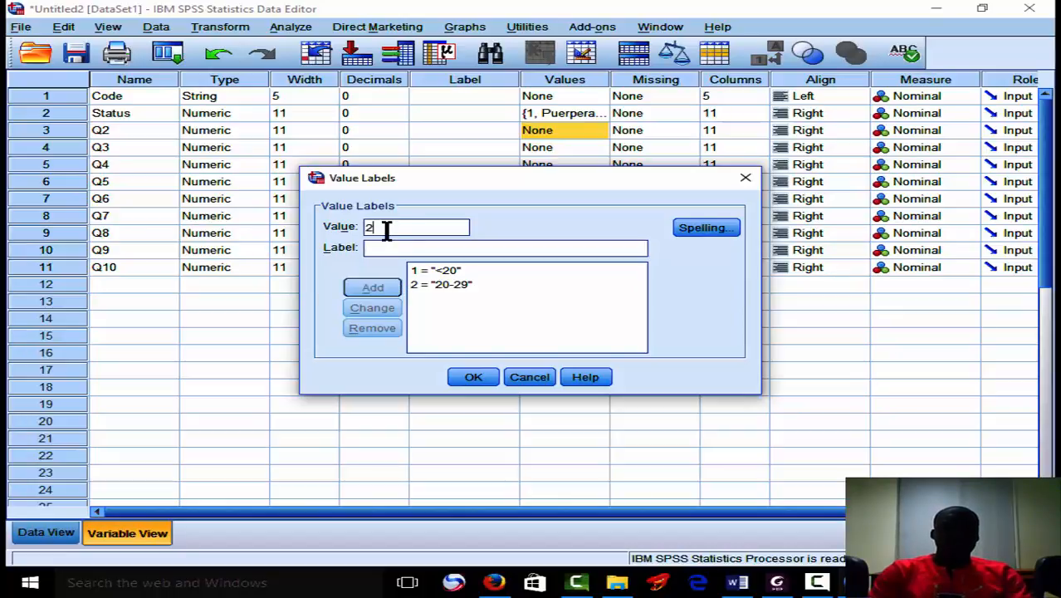
{"action": "type", "text": "3"}
{"action": "left_click", "coordinate": [392, 249]}
{"action": "type", "text": "30-"}
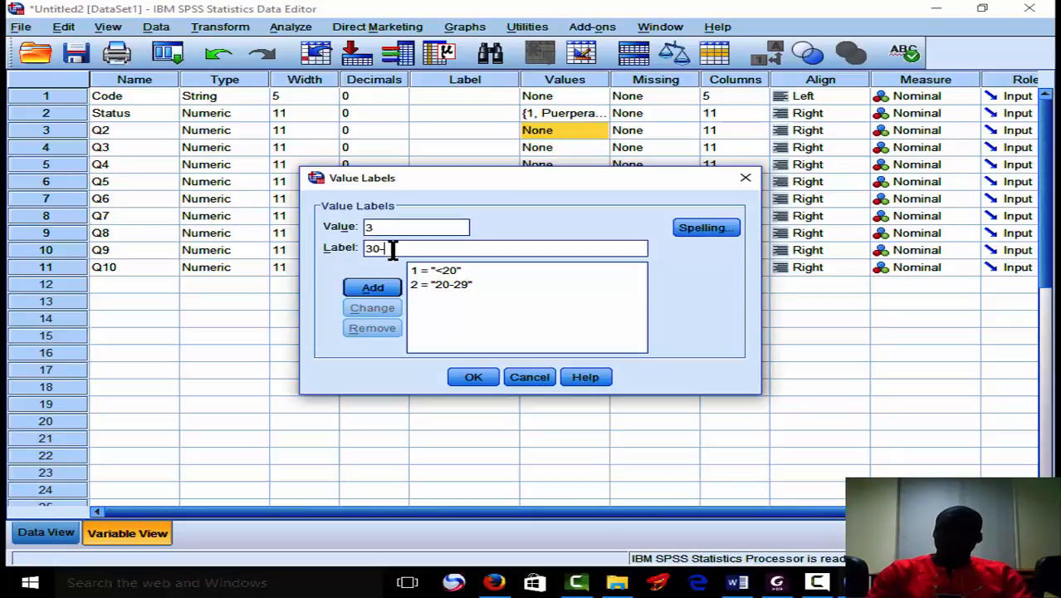
{"action": "type", "text": "39"}
{"action": "left_click", "coordinate": [372, 287]}
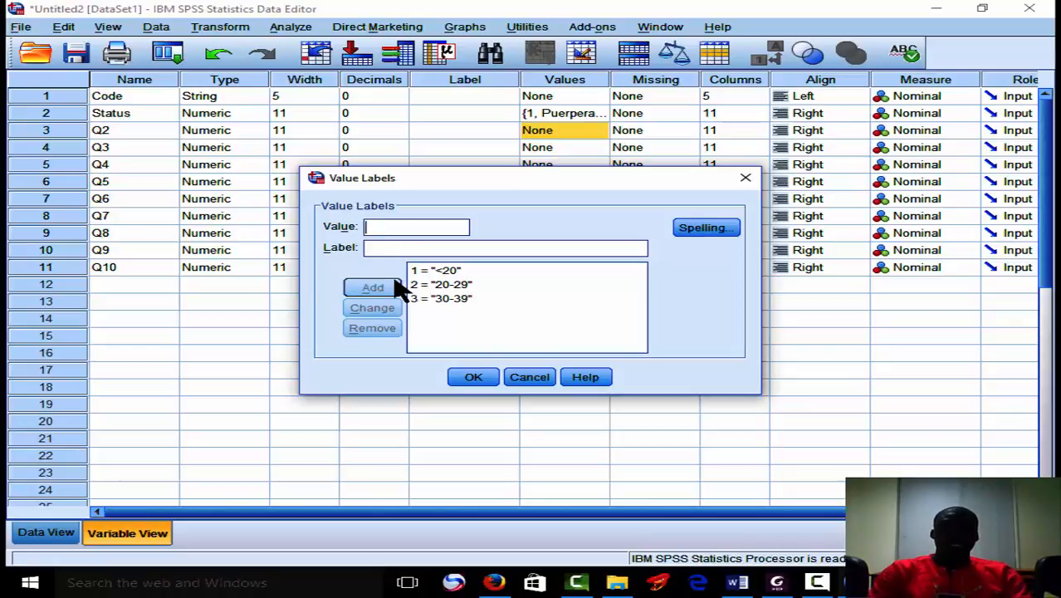
Add the value label 4 = ">=40" to the Q2 variable and apply its labels.
{"action": "type", "text": "4"}
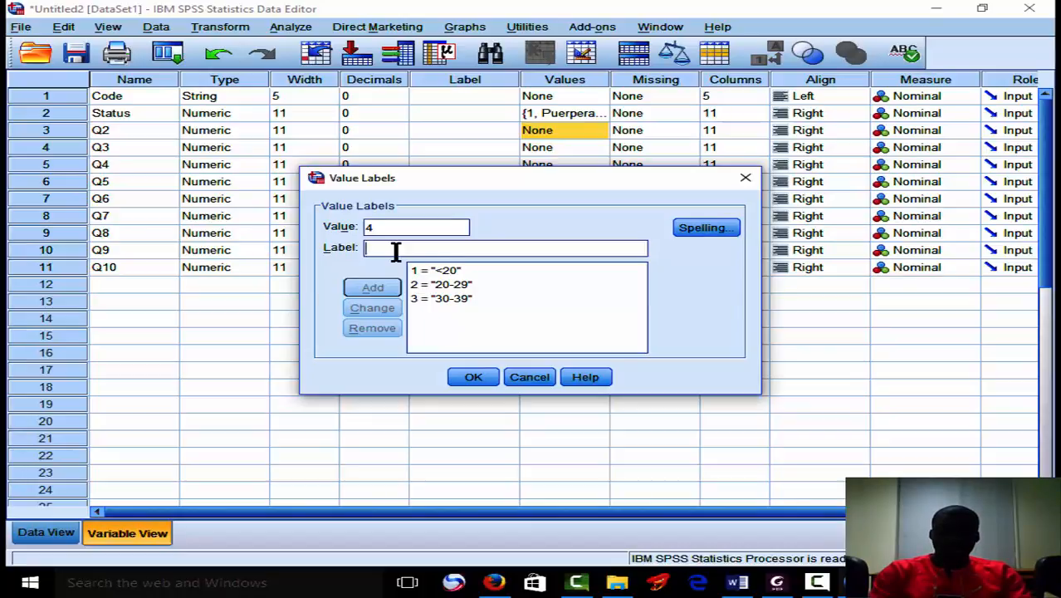
{"action": "type", "text": "="}
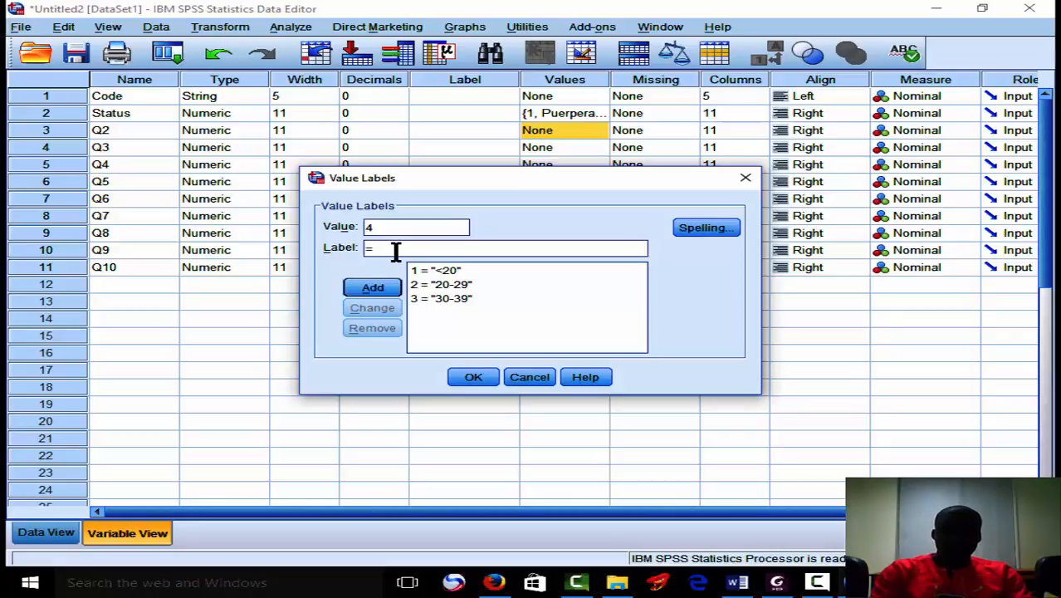
{"action": "key", "text": "BackSpace"}
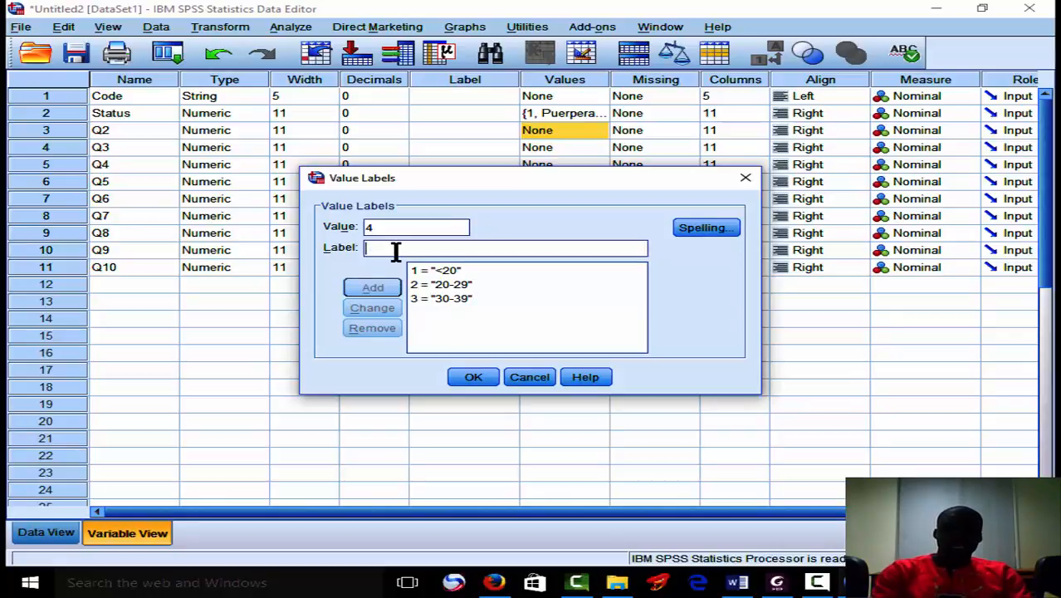
{"action": "type", "text": ">"}
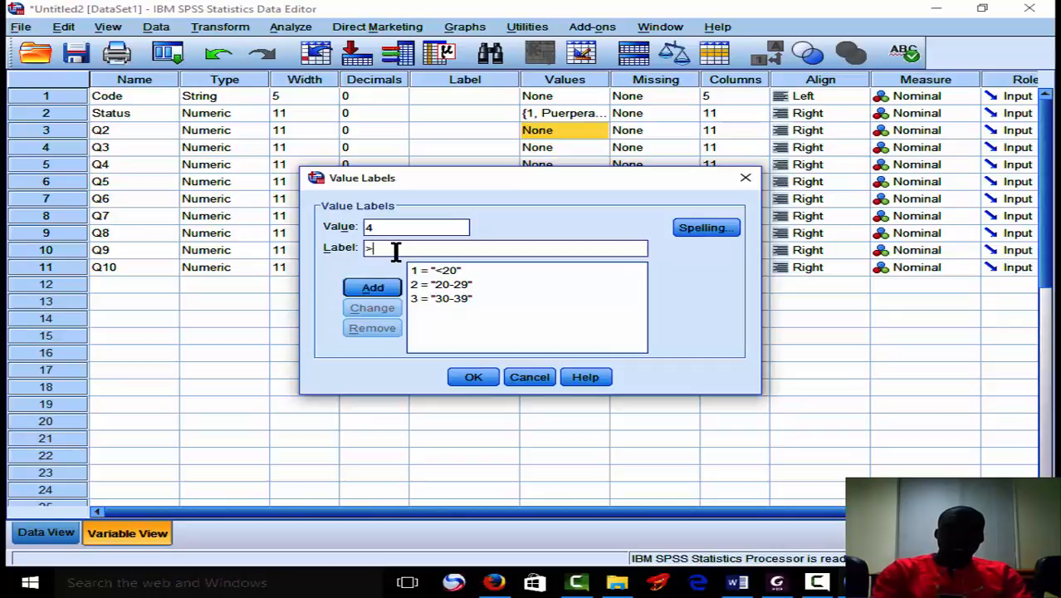
{"action": "type", "text": "=40"}
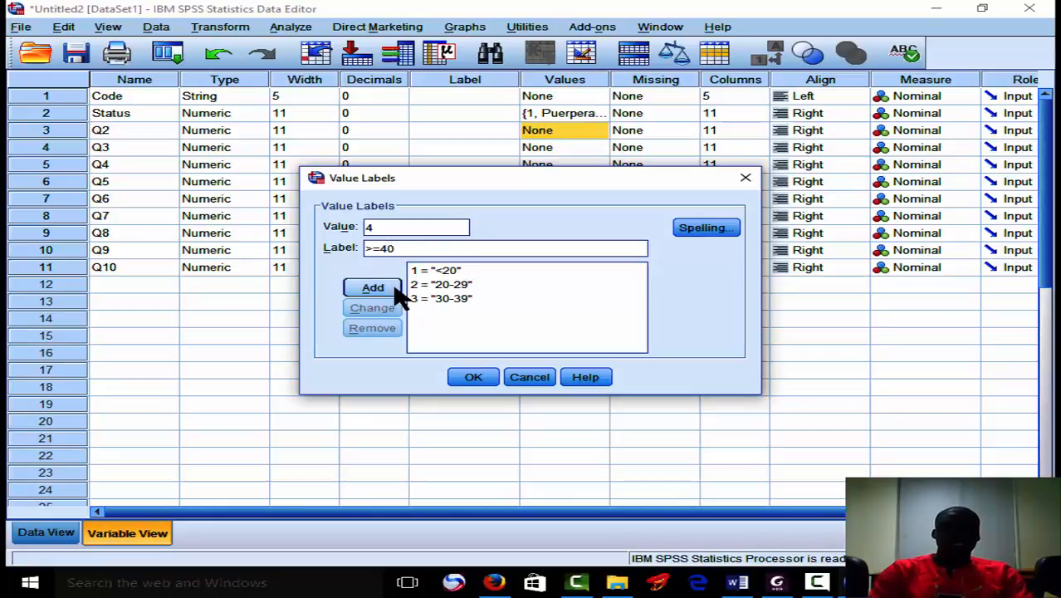
{"action": "left_click", "coordinate": [396, 289]}
{"action": "left_click", "coordinate": [478, 378]}
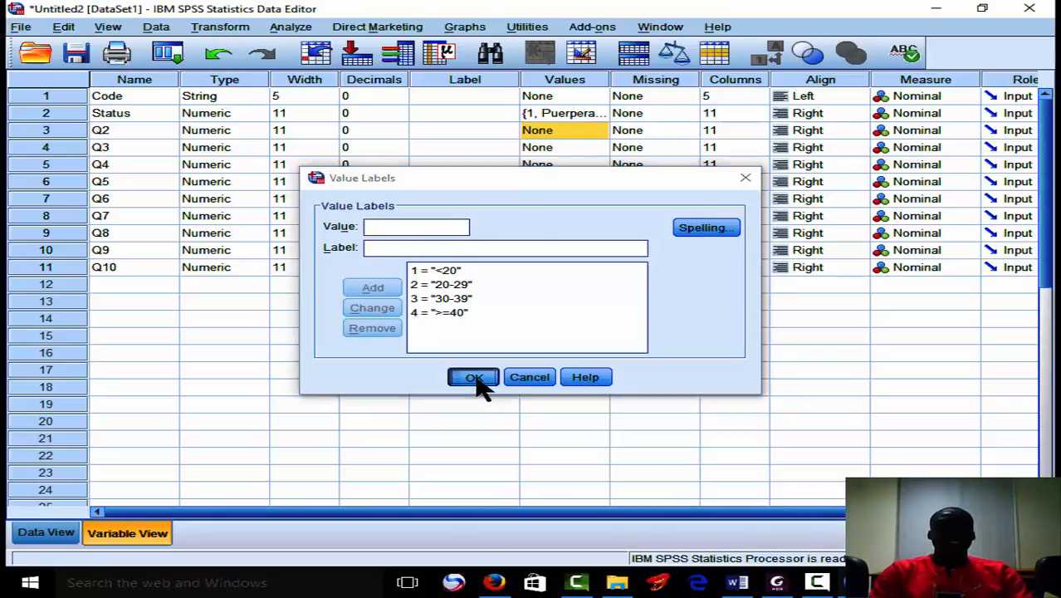
Add the value label 1 = "Single" to the Q3 variable.
{"action": "left_click", "coordinate": [585, 149]}
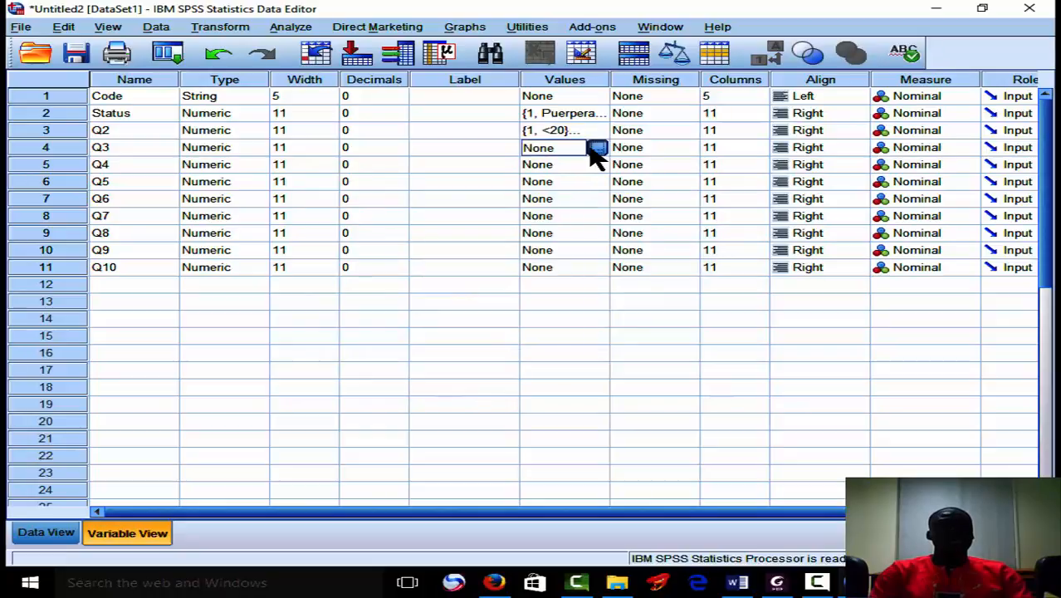
{"action": "left_click", "coordinate": [593, 148]}
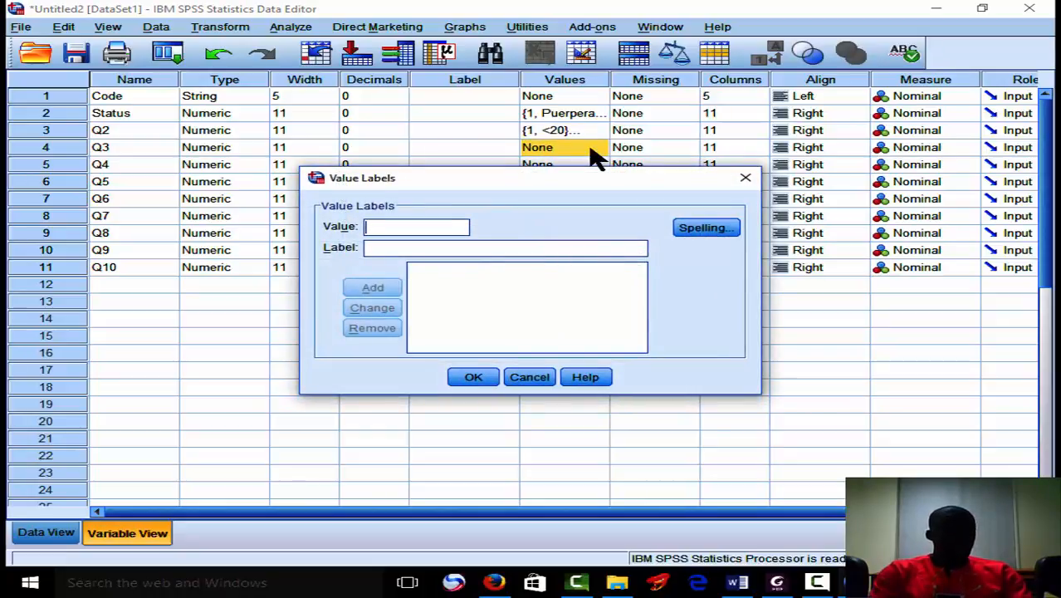
{"action": "type", "text": "1"}
{"action": "left_click", "coordinate": [484, 250]}
{"action": "type", "text": "Single"}
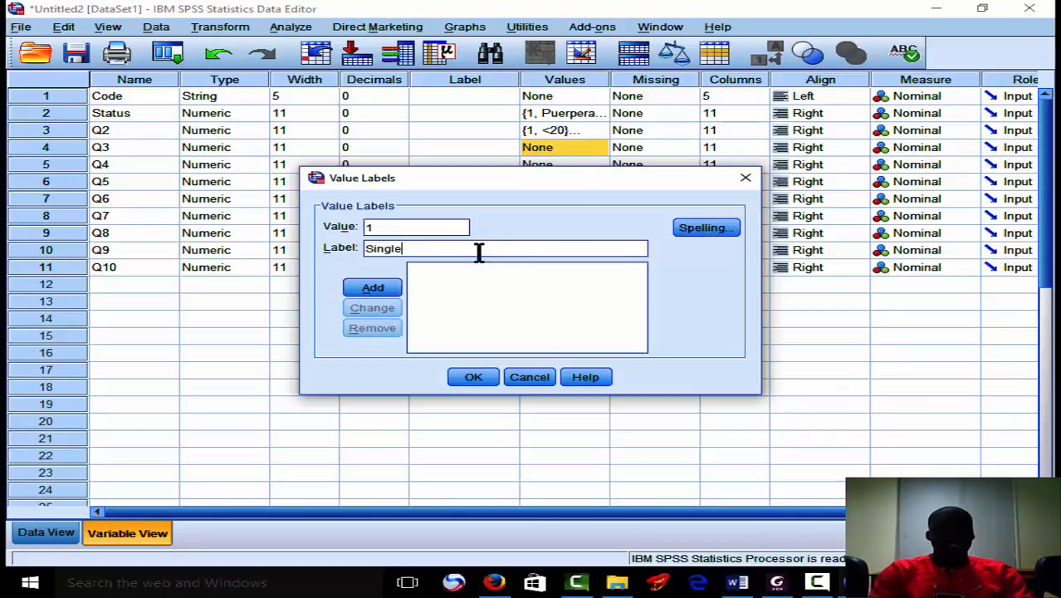
{"action": "left_click", "coordinate": [395, 291]}
Add the value label 2 = "Married" to the Q3 variable.
{"action": "left_click", "coordinate": [392, 226]}
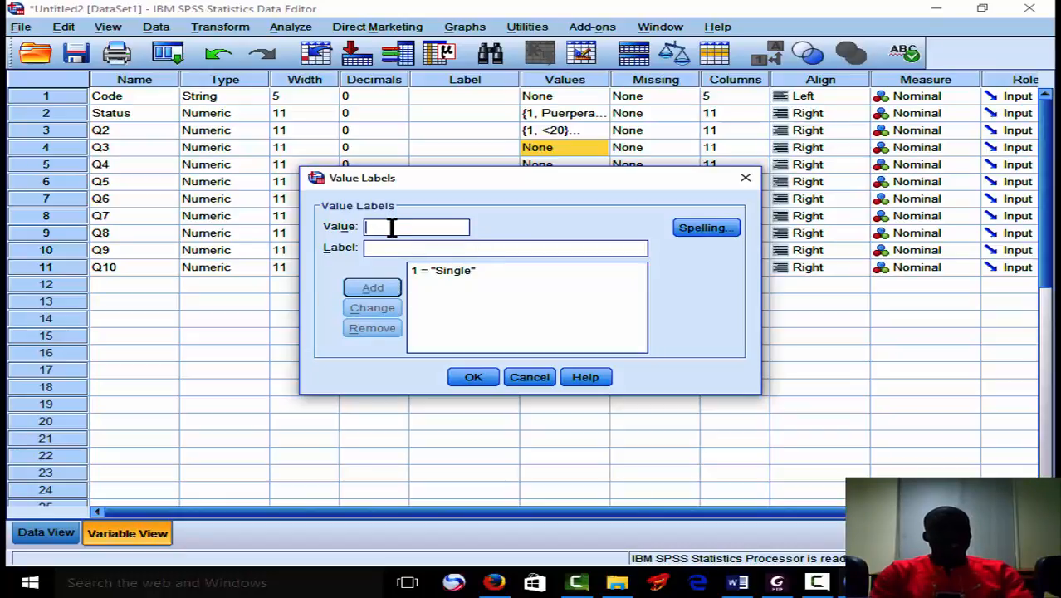
{"action": "type", "text": "2"}
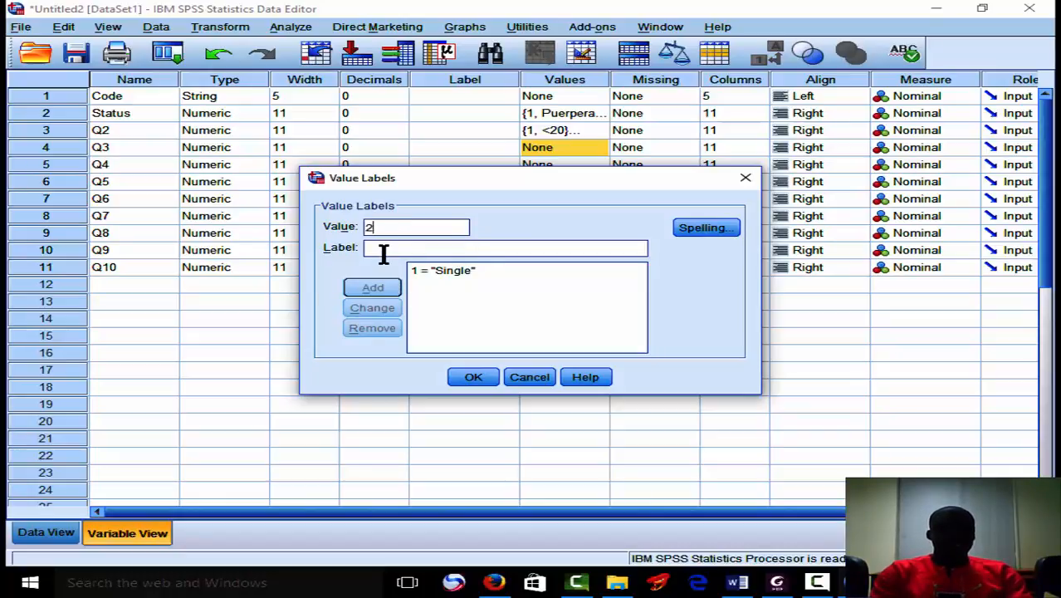
{"action": "left_click", "coordinate": [383, 249]}
{"action": "type", "text": "Mar"}
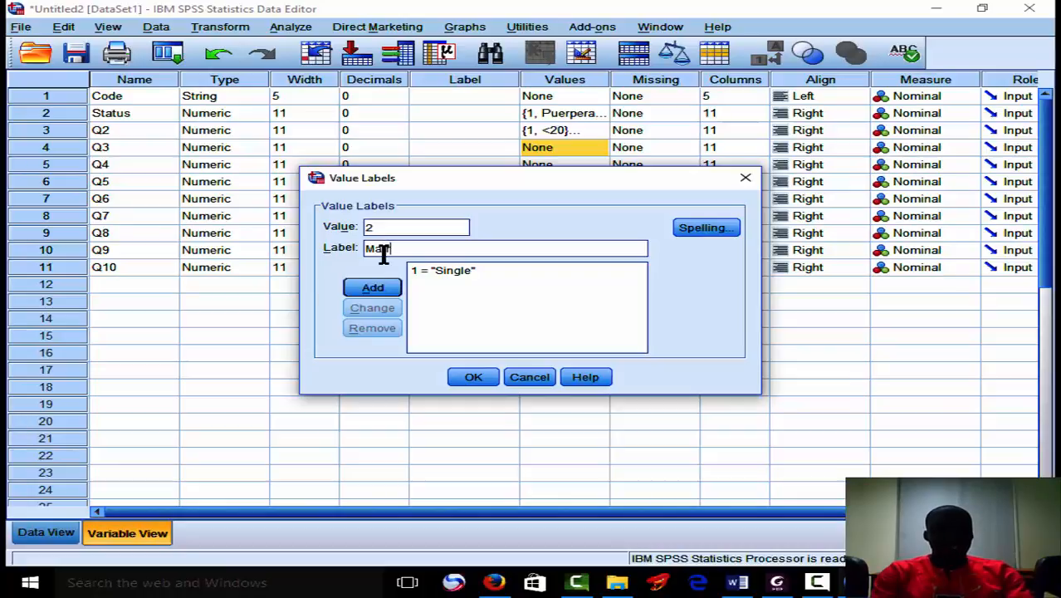
{"action": "type", "text": "ried"}
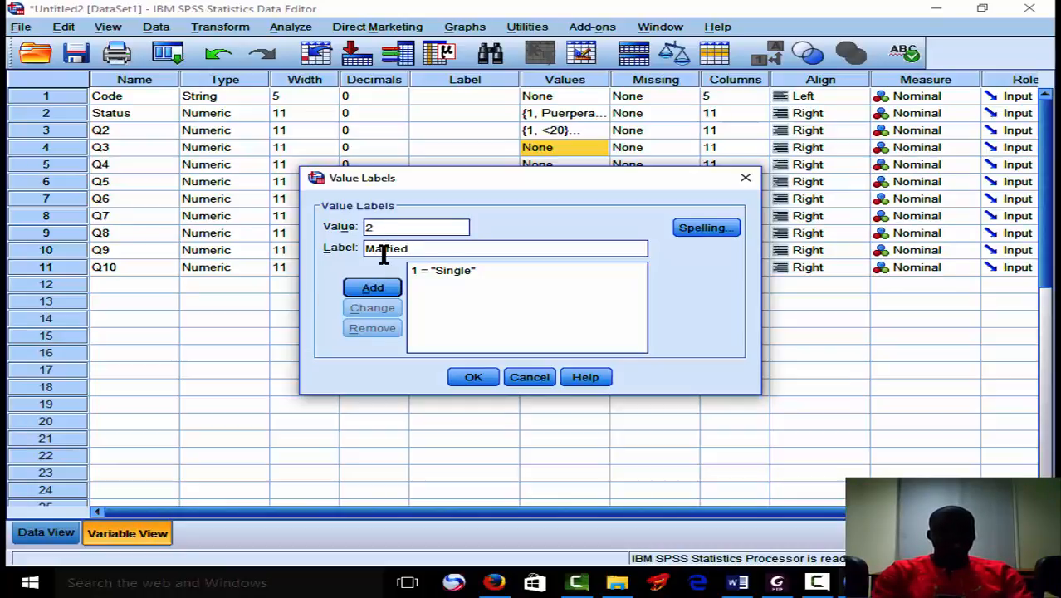
{"action": "left_click", "coordinate": [388, 287]}
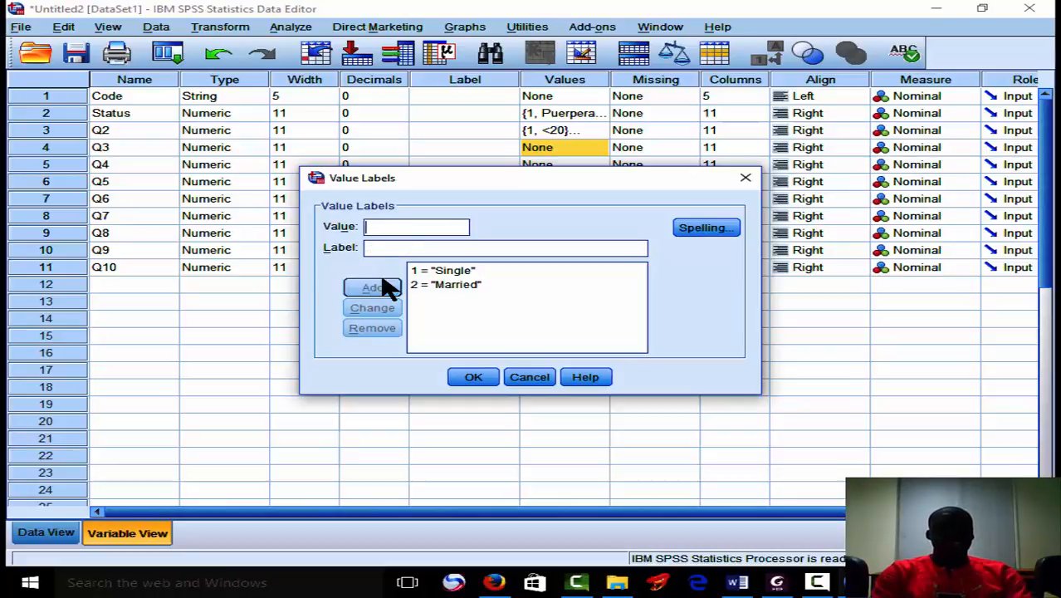
Add the value label 3 = "Co-Habited" to the Q3 variable and apply its labels.
{"action": "type", "text": "3"}
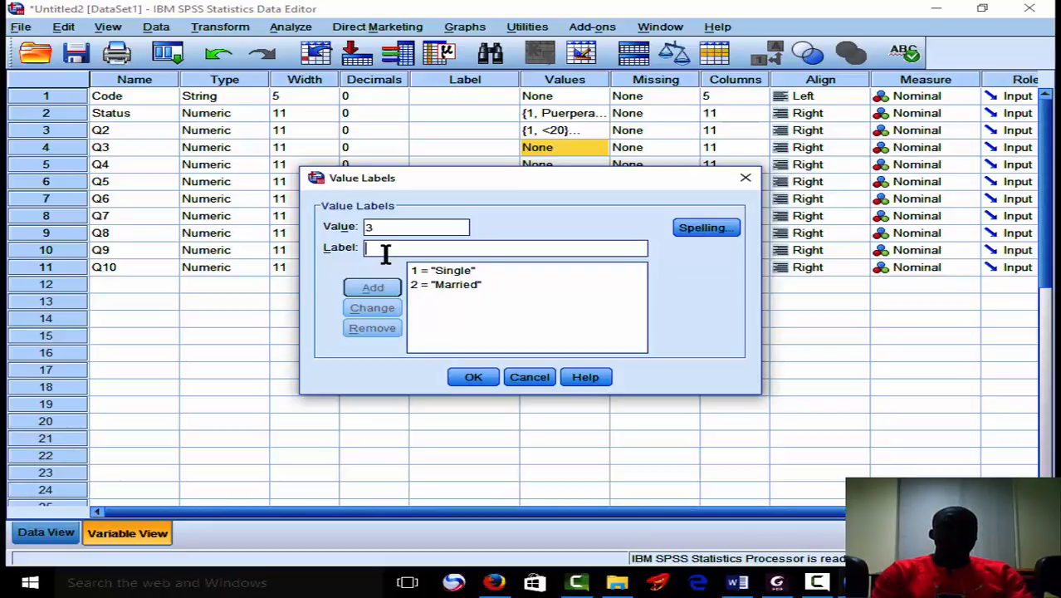
{"action": "type", "text": "Co"}
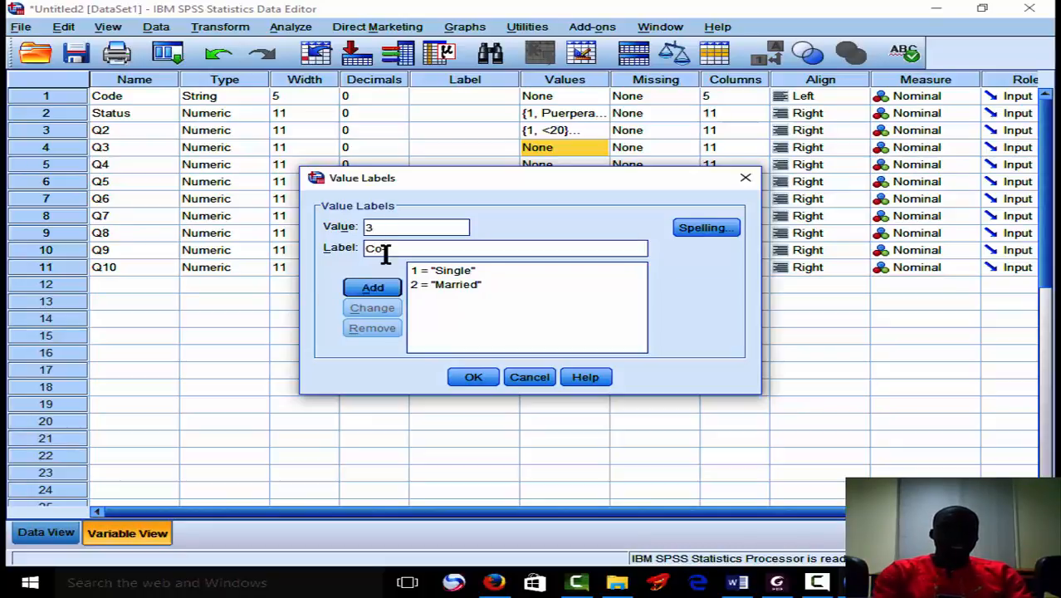
{"action": "type", "text": "hab"}
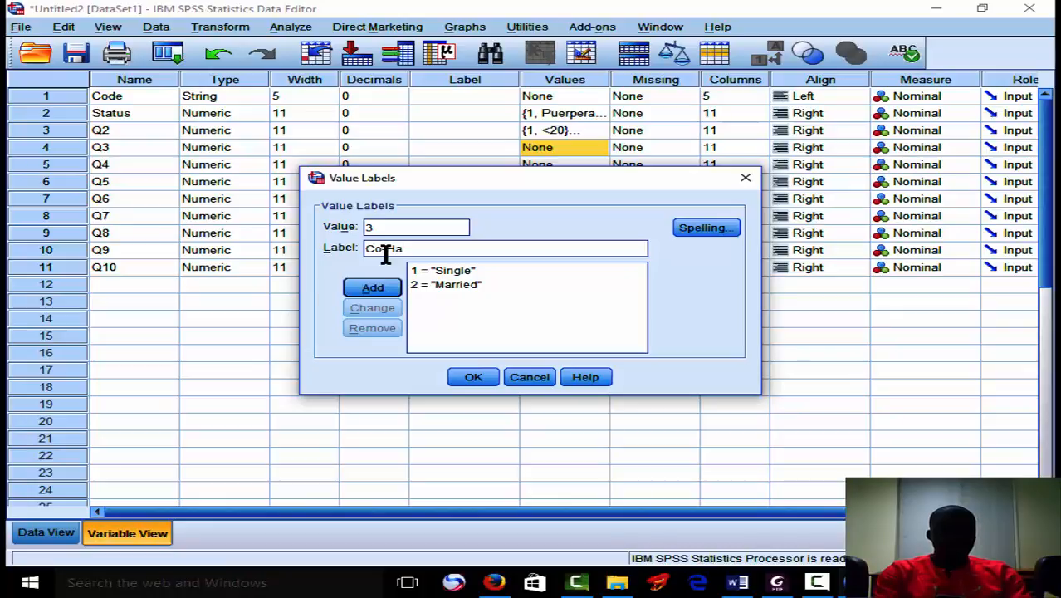
{"action": "type", "text": "ited"}
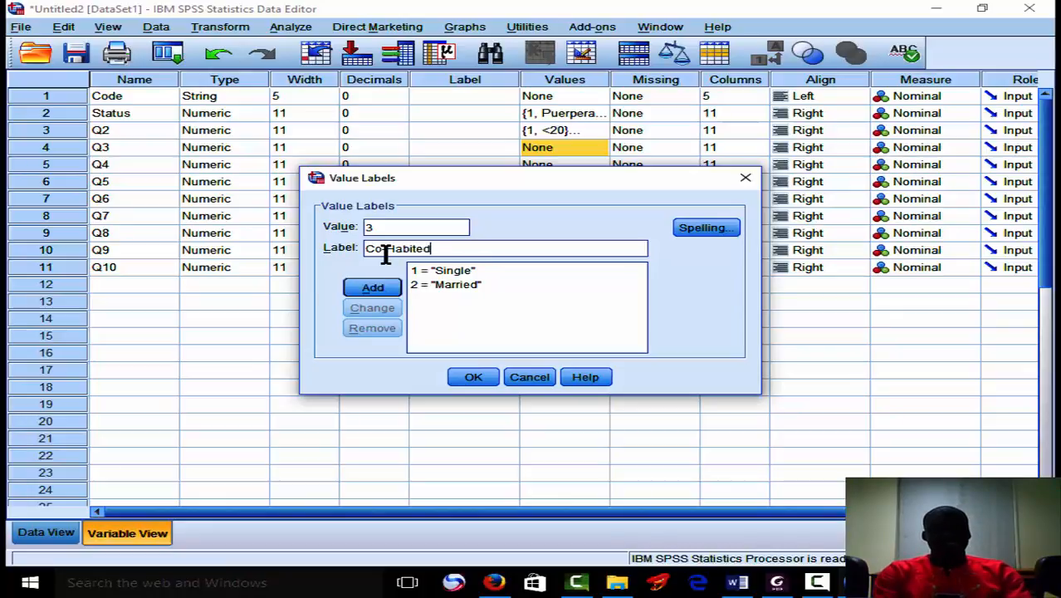
{"action": "left_click", "coordinate": [390, 289]}
{"action": "left_click", "coordinate": [473, 377]}
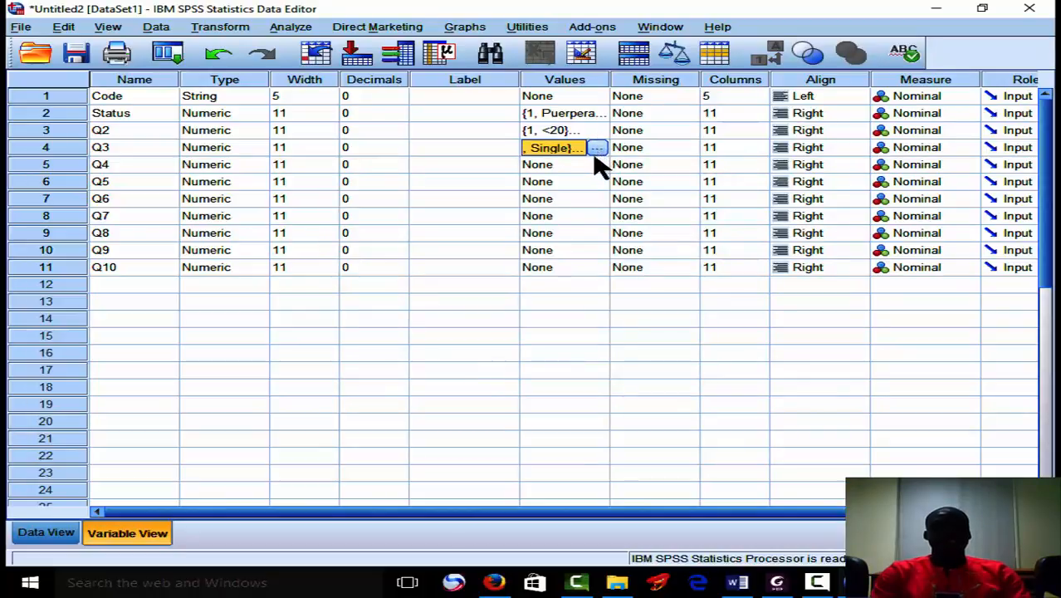
Add the value label 1 = "None" to the Q4 variable.
{"action": "left_click", "coordinate": [593, 165]}
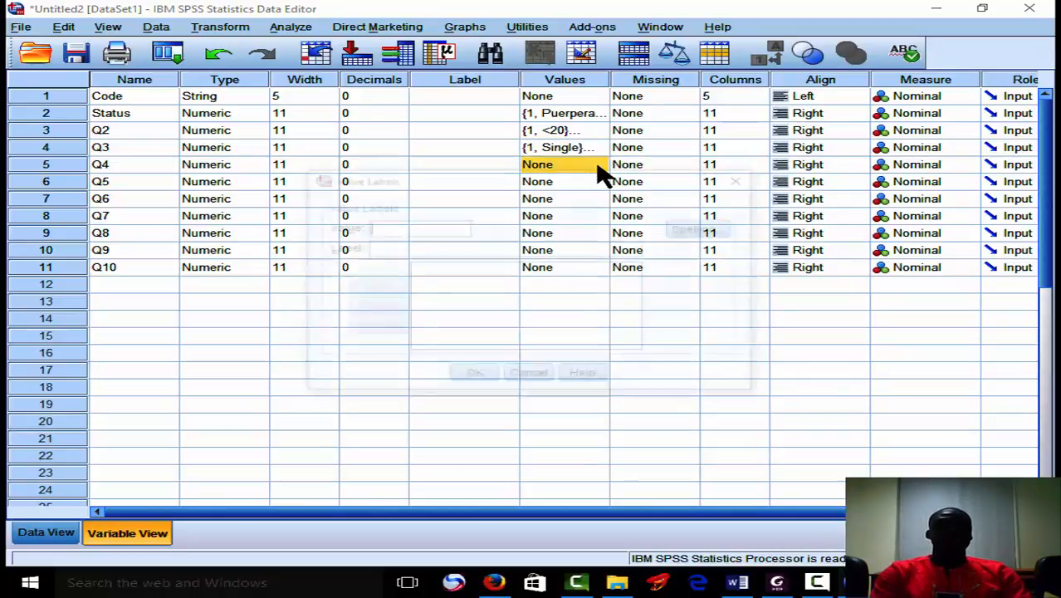
{"action": "left_click", "coordinate": [597, 164]}
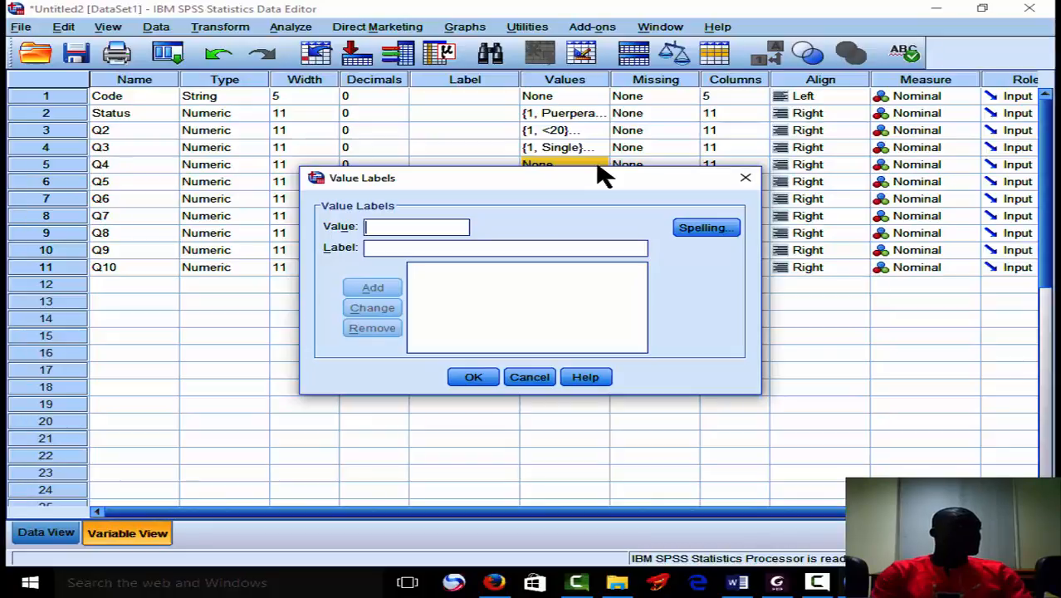
{"action": "type", "text": "1"}
{"action": "left_click", "coordinate": [536, 249]}
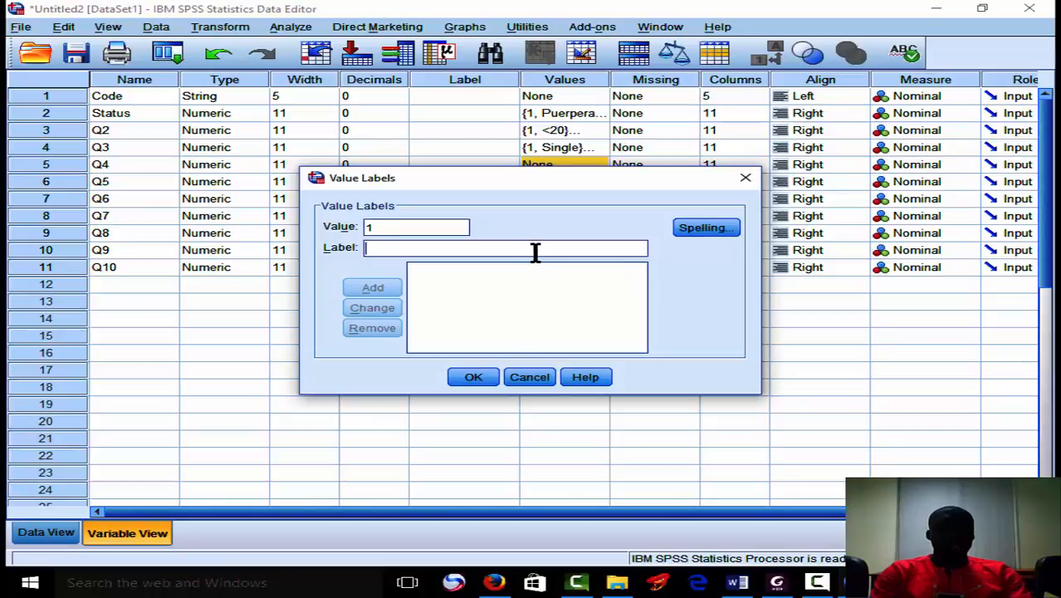
{"action": "type", "text": "None"}
{"action": "left_click", "coordinate": [385, 292]}
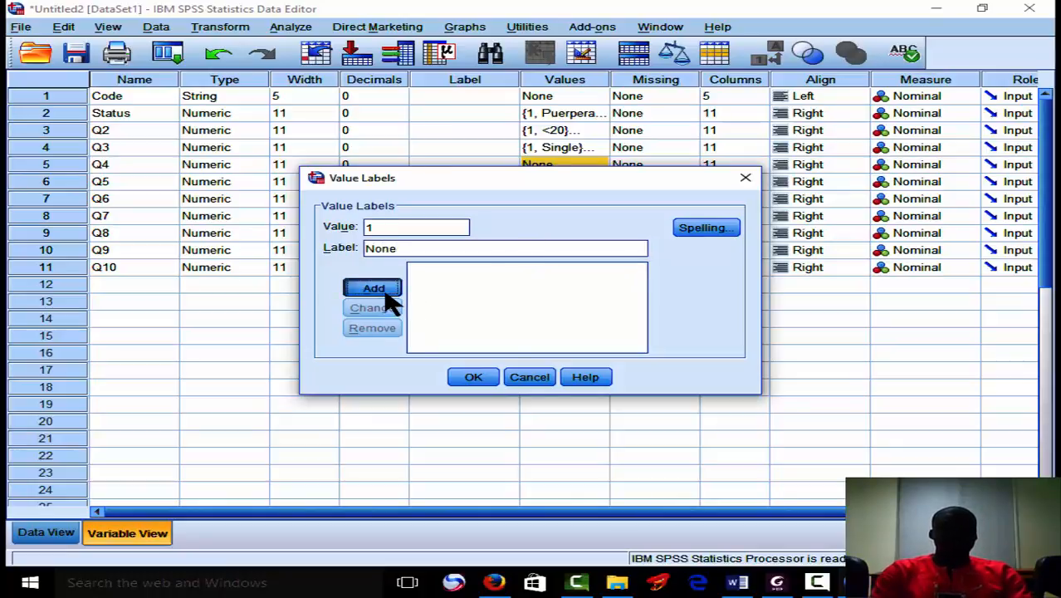
Add the value label 2 = "Basic" to the Q4 variable.
{"action": "type", "text": "2"}
{"action": "left_click", "coordinate": [389, 249]}
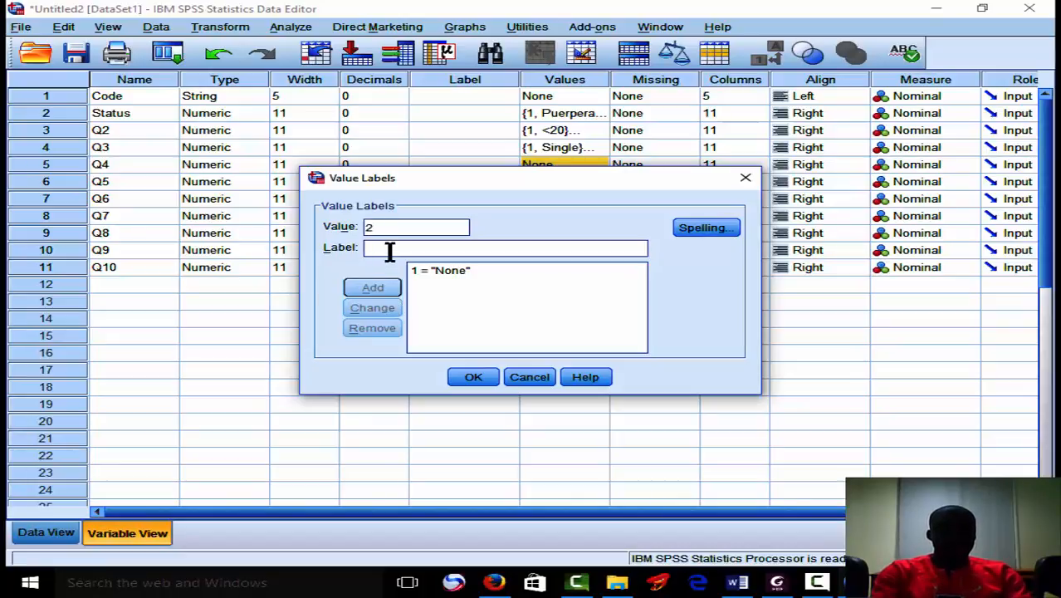
{"action": "type", "text": "Basic"}
{"action": "left_click", "coordinate": [395, 289]}
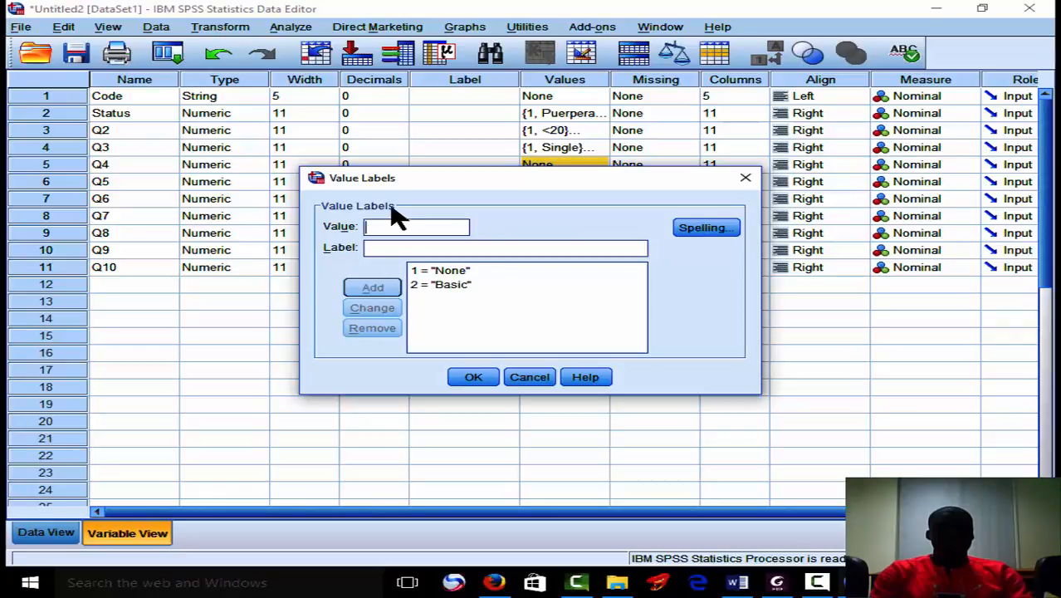
Add the value label 3 = "Secondary" to the Q4 variable.
{"action": "type", "text": "3"}
{"action": "left_click", "coordinate": [386, 247]}
{"action": "type", "text": "Secon"}
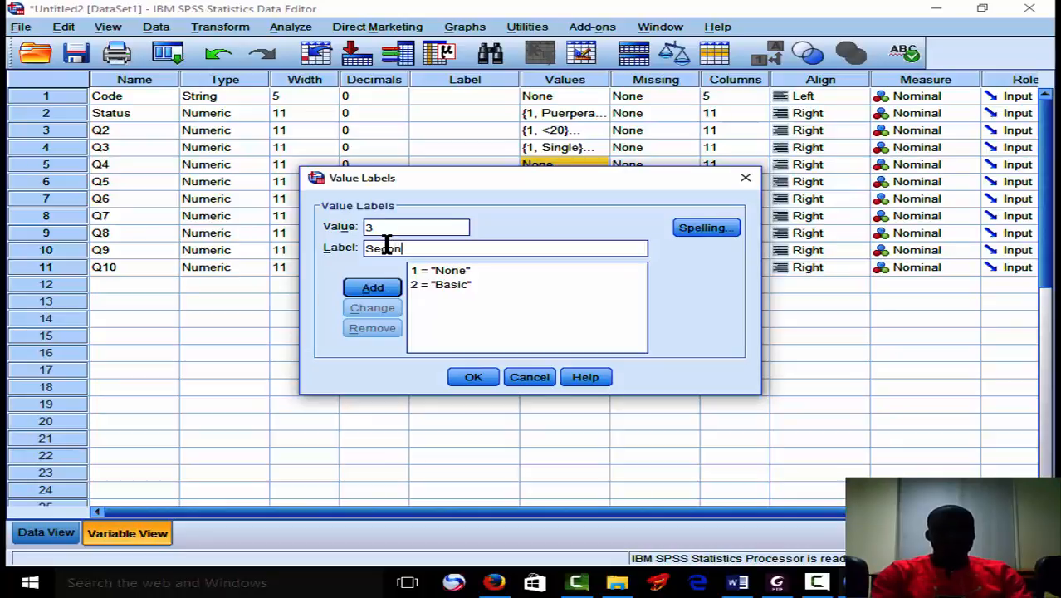
{"action": "type", "text": "dary"}
{"action": "left_click", "coordinate": [373, 287]}
Add the value label 4 = "Tertiary" to the Q4 variable and apply its labels.
{"action": "type", "text": "4"}
{"action": "left_click", "coordinate": [399, 249]}
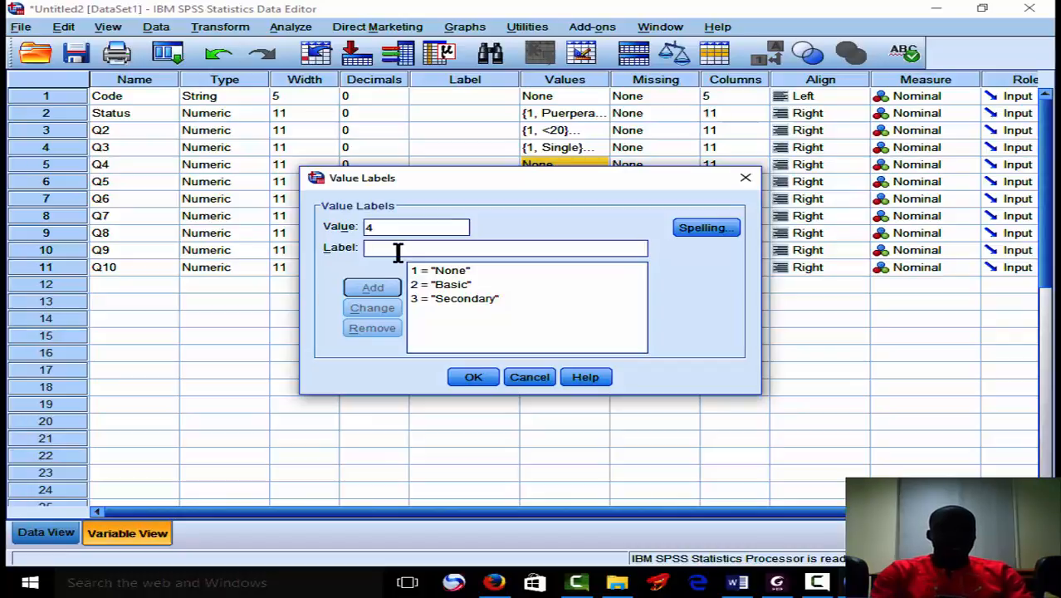
{"action": "type", "text": "4"}
{"action": "key", "text": "BackSpace"}
{"action": "type", "text": "Tert"}
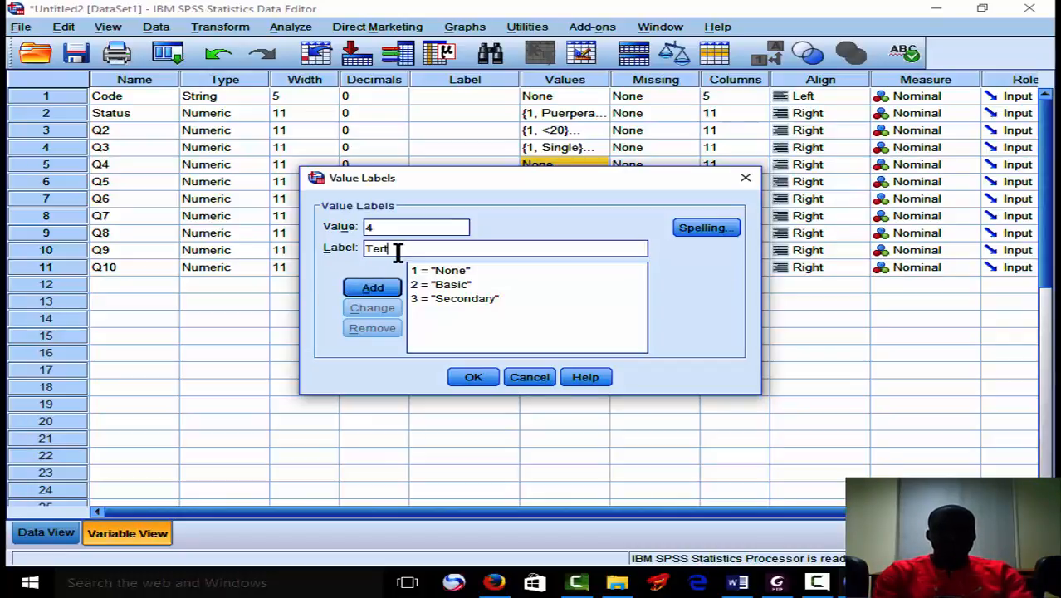
{"action": "type", "text": "iary"}
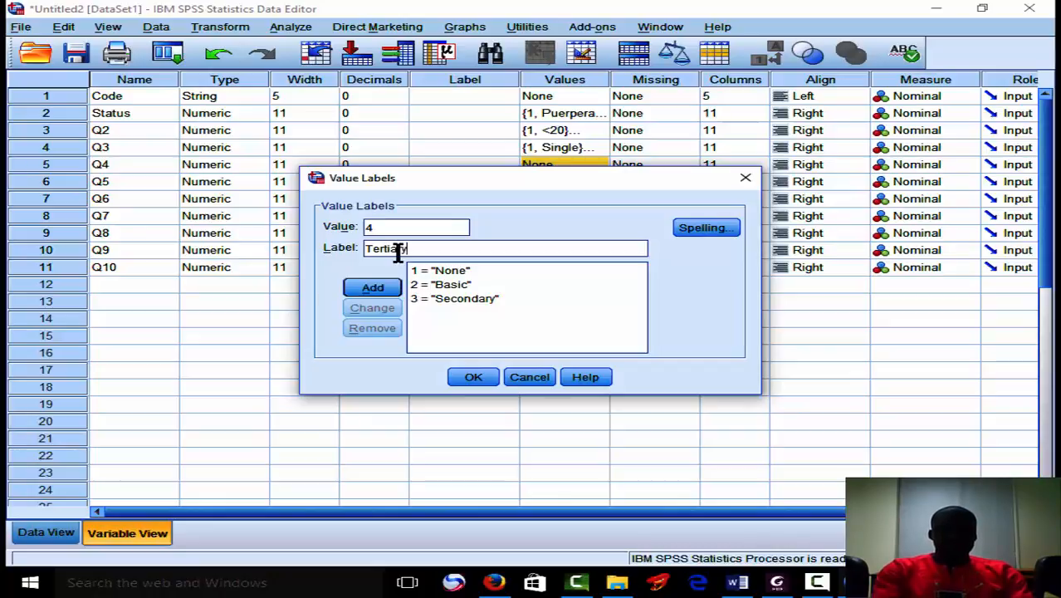
{"action": "left_click", "coordinate": [390, 287]}
{"action": "left_click", "coordinate": [472, 379]}
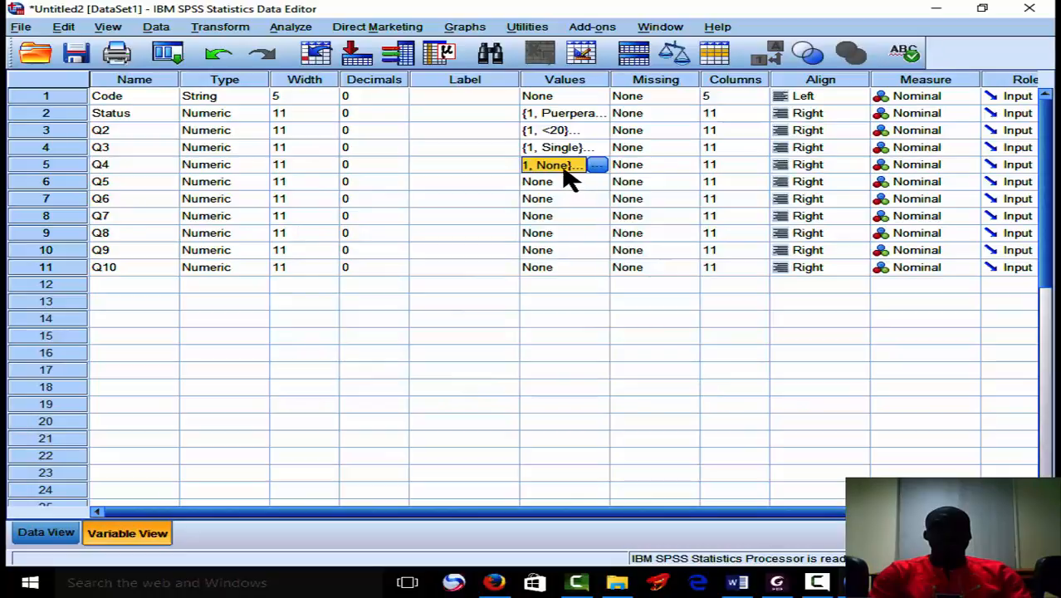
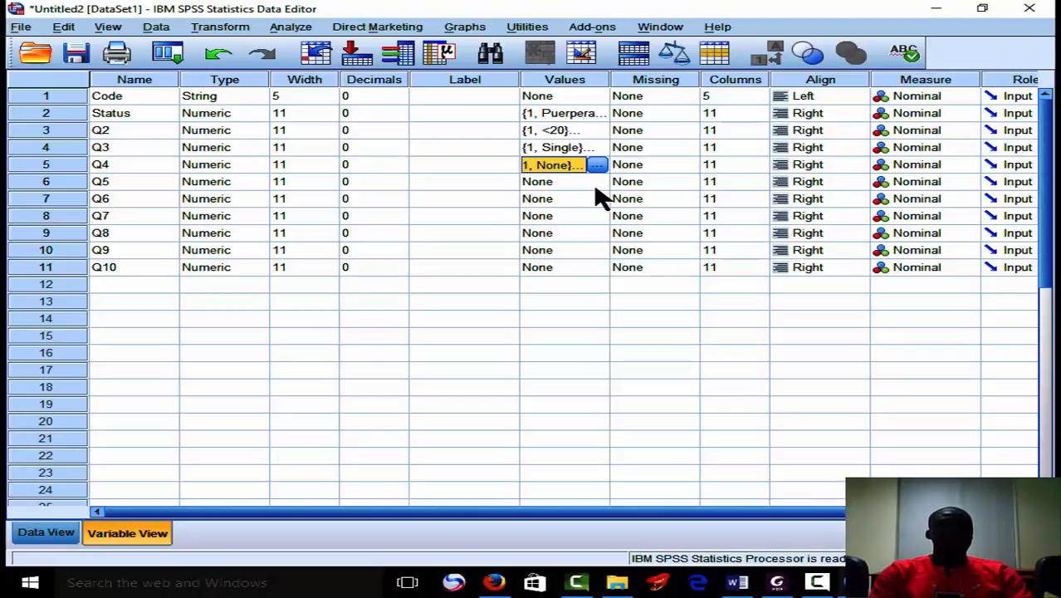
Open Questionnaire Final from the New Analysis folder, check what questions 4 to 6 ask, and return to SPSS.
{"action": "mouse_move", "coordinate": [818, 582]}
{"action": "mouse_move", "coordinate": [777, 583]}
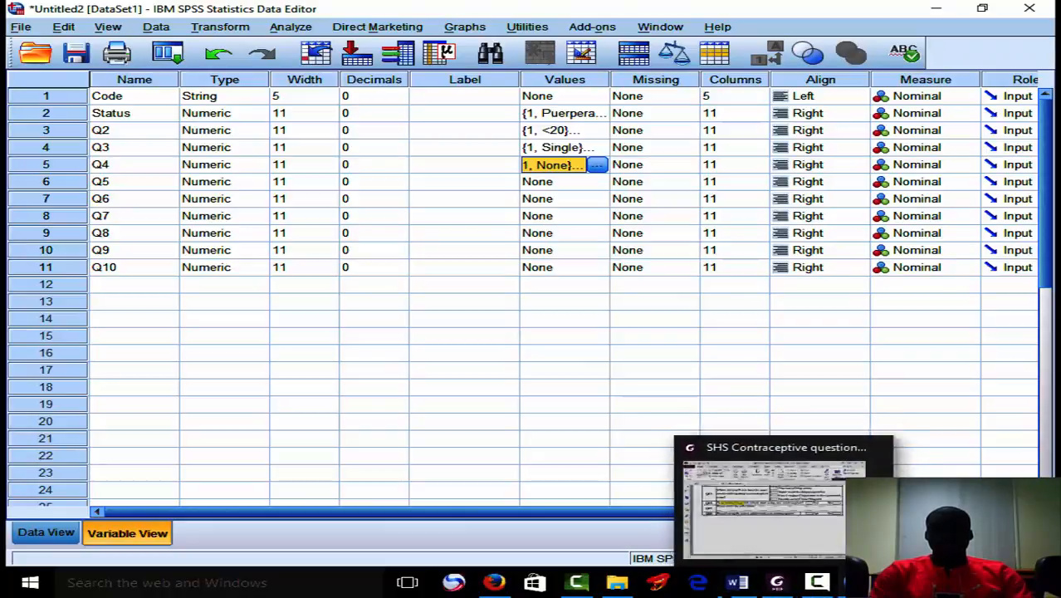
{"action": "left_click", "coordinate": [616, 582]}
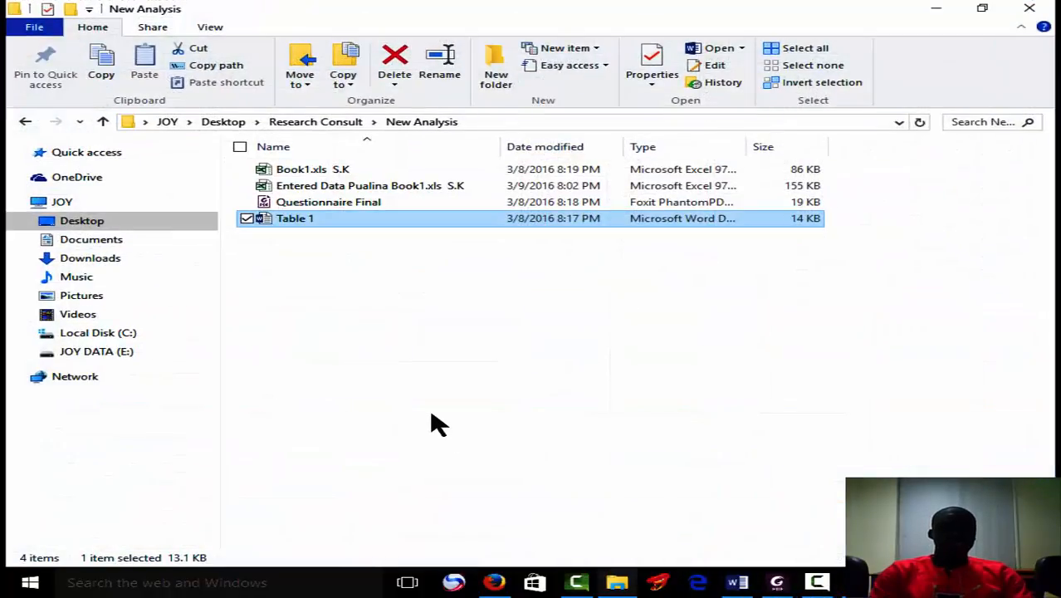
{"action": "double_click", "coordinate": [324, 204]}
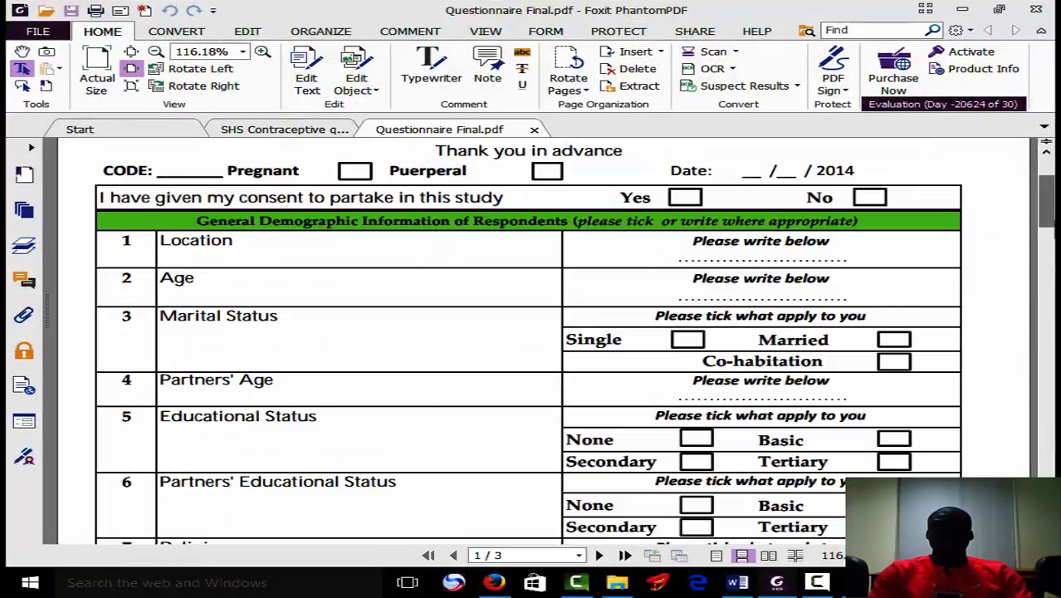
{"action": "left_click_drag", "start_coordinate": [1053, 220], "coordinate": [1053, 228]}
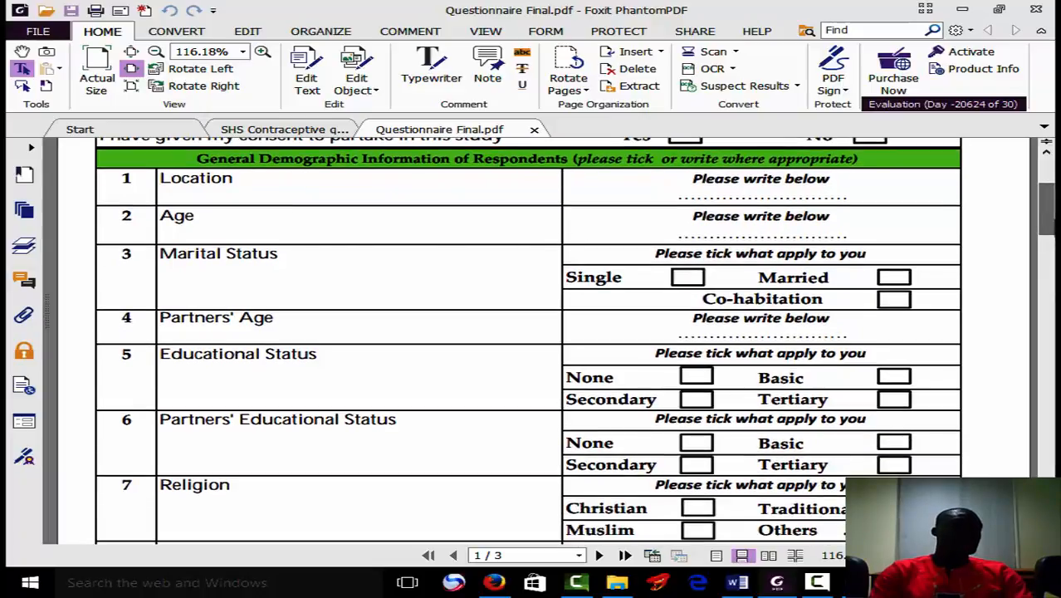
{"action": "left_click", "coordinate": [969, 10]}
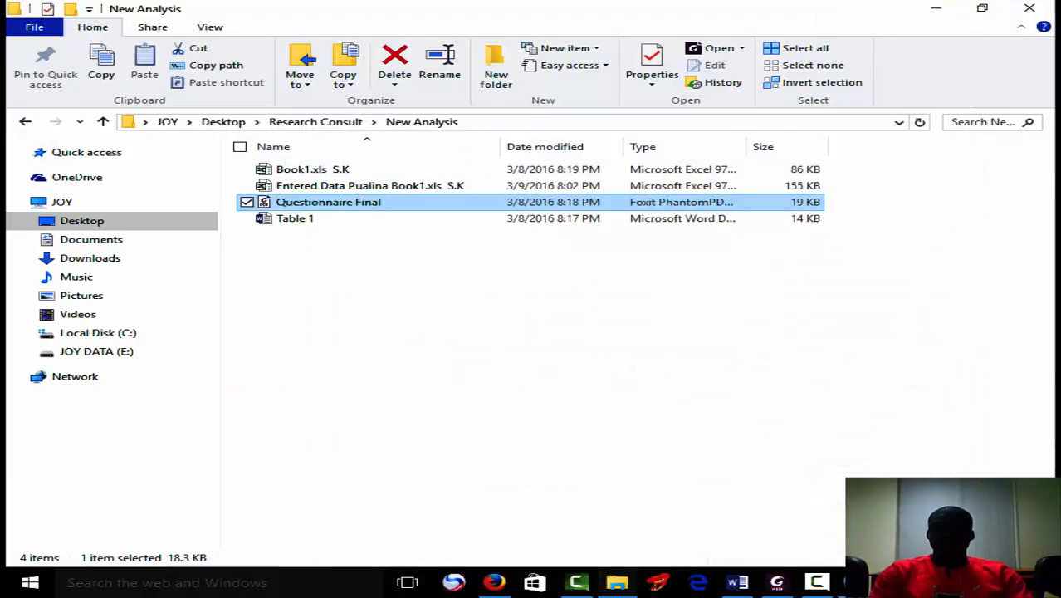
{"action": "mouse_move", "coordinate": [817, 582]}
{"action": "left_click", "coordinate": [954, 489]}
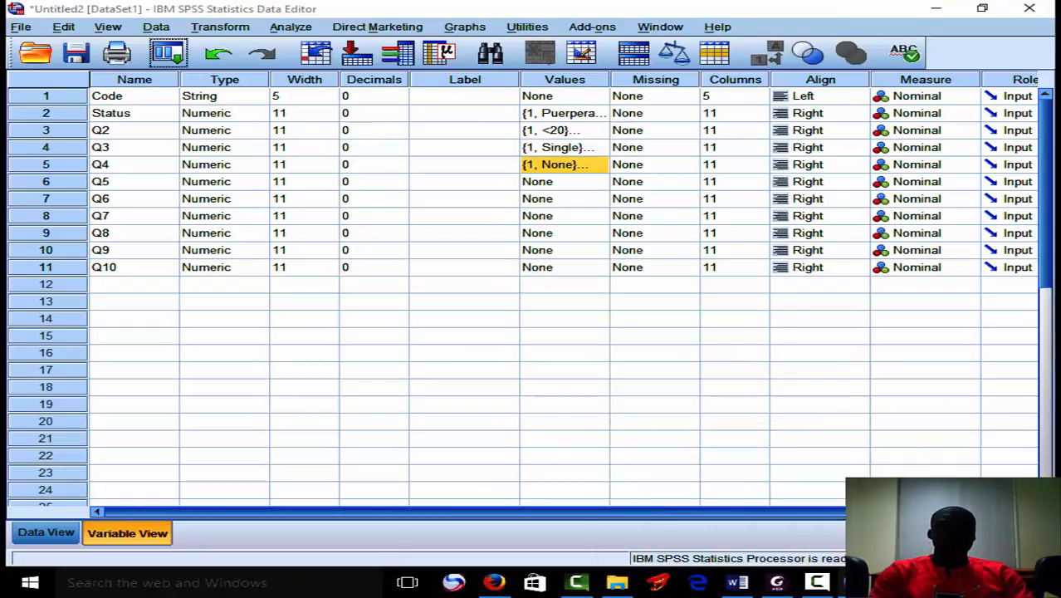
Copy the educational status value labels from the Q4 variable to the Q5 variable.
{"action": "left_click", "coordinate": [577, 170]}
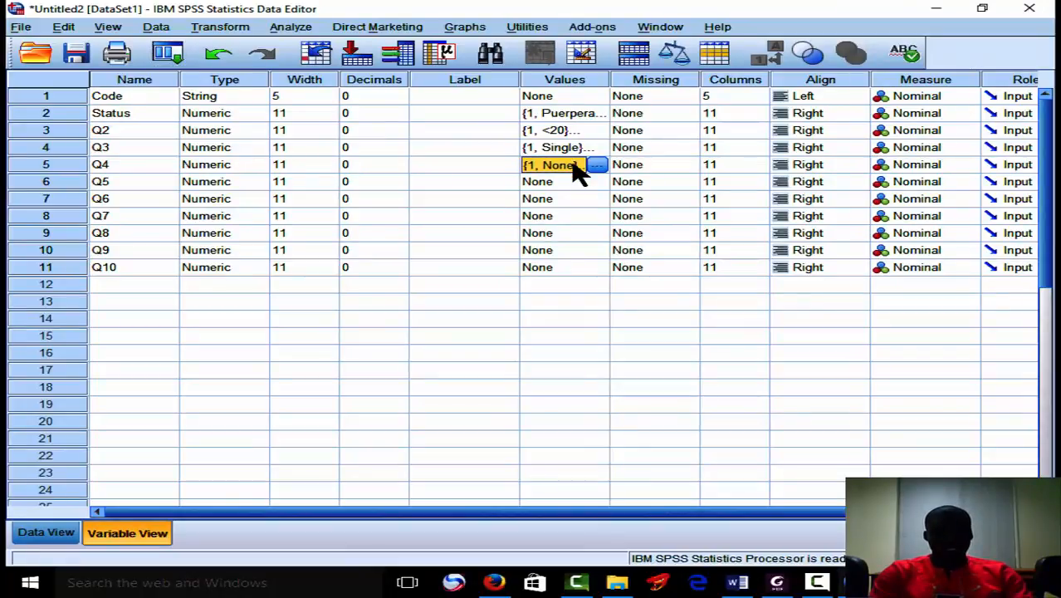
{"action": "left_click", "coordinate": [565, 184]}
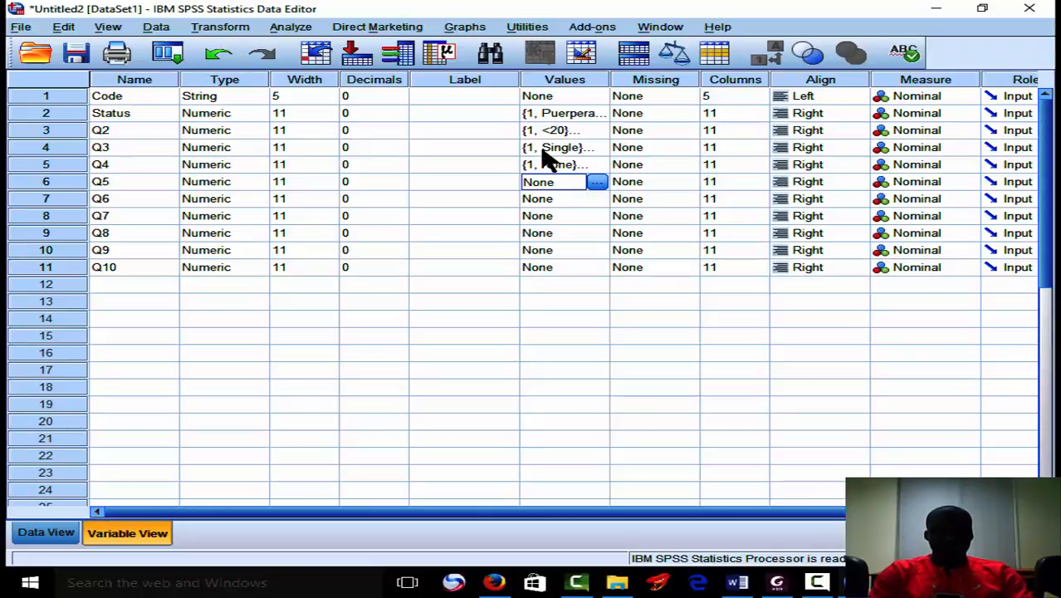
{"action": "left_click", "coordinate": [546, 164]}
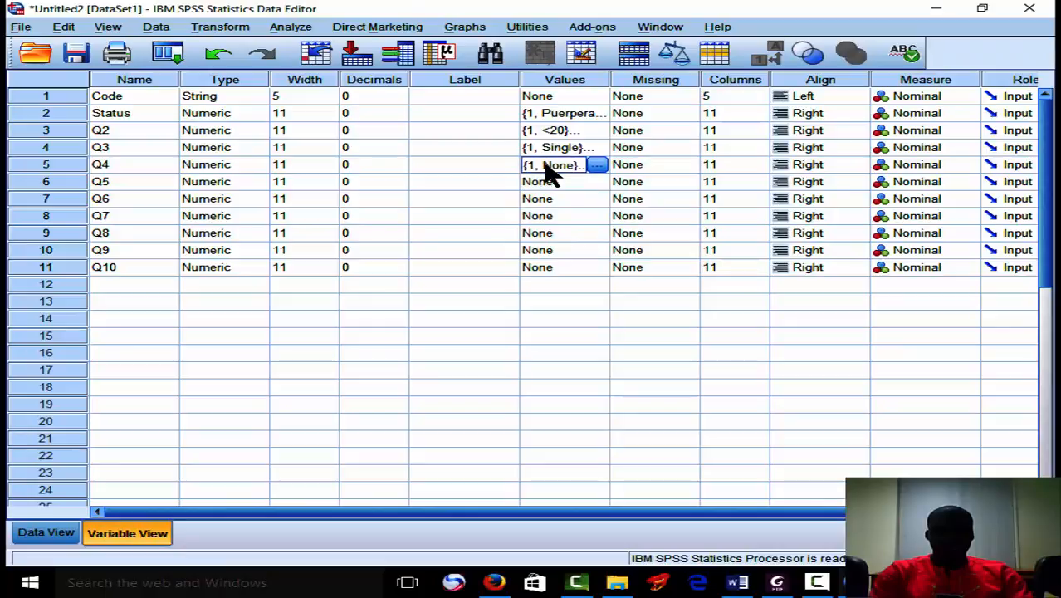
{"action": "right_click", "coordinate": [547, 166]}
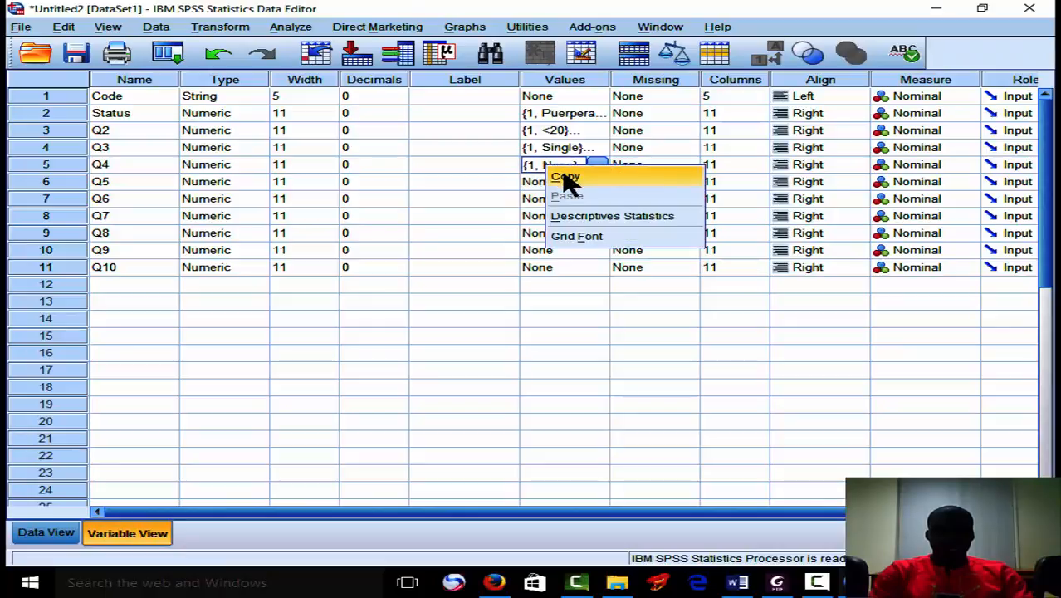
{"action": "left_click", "coordinate": [561, 172]}
{"action": "left_click", "coordinate": [561, 182]}
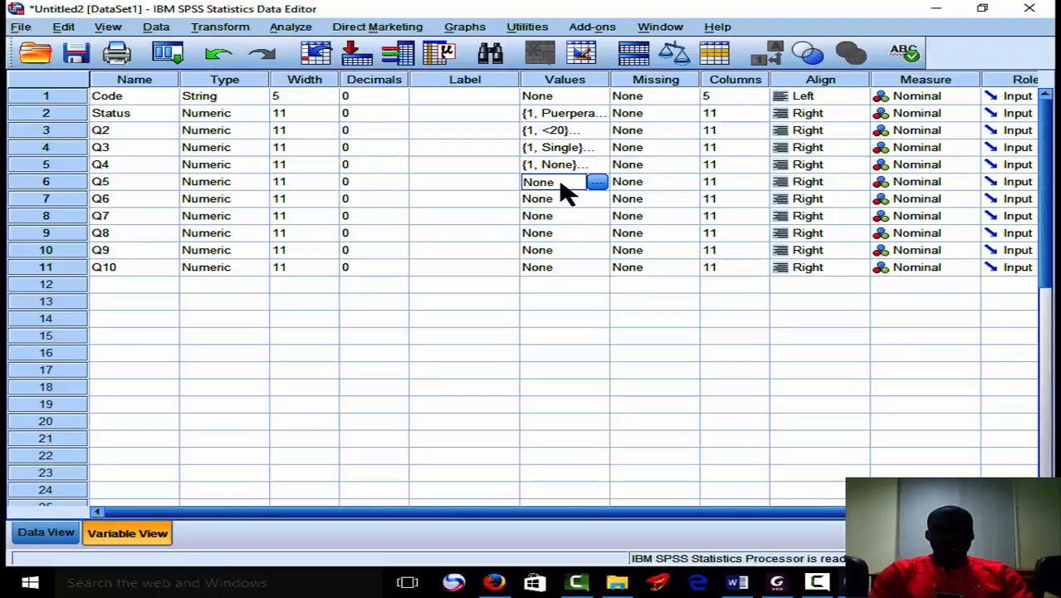
{"action": "key", "text": "ctrl+v"}
Replace the Q4 variable's value labels with a copy of the age-group labels from Q2.
{"action": "left_click", "coordinate": [563, 166]}
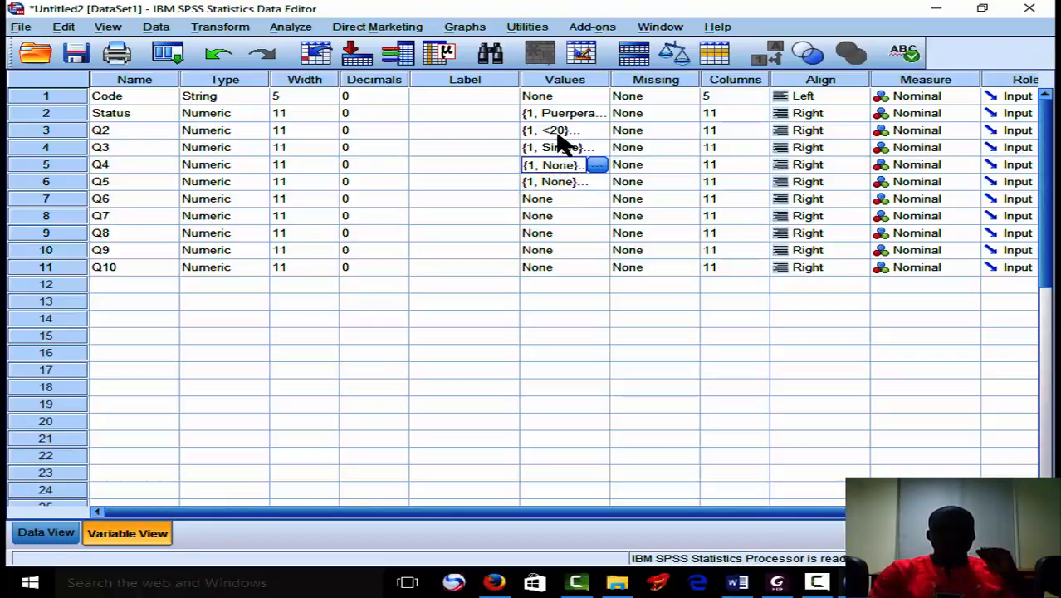
{"action": "left_click", "coordinate": [558, 136]}
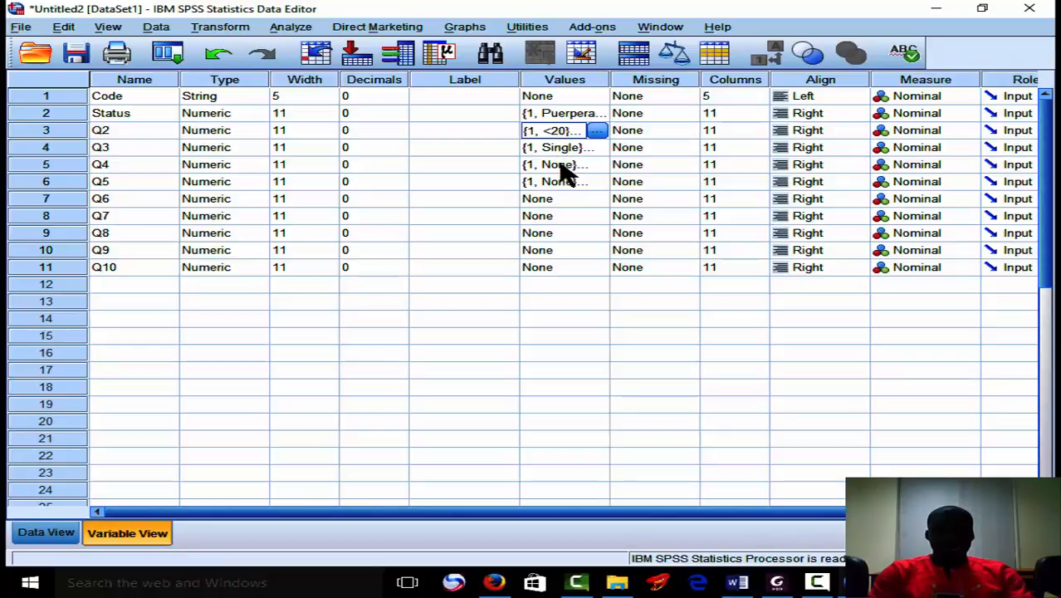
{"action": "left_click", "coordinate": [565, 169]}
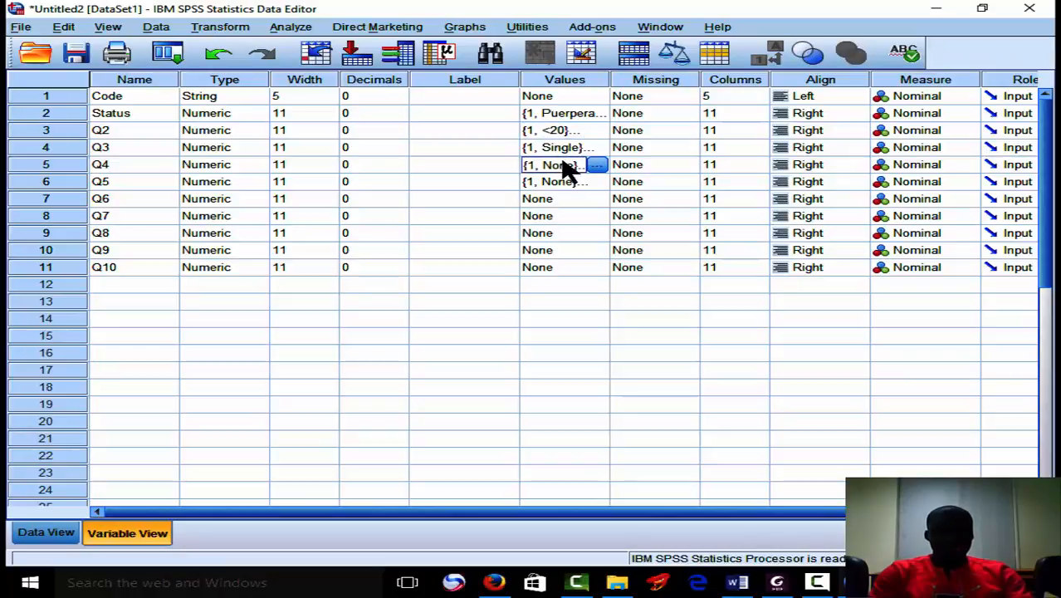
{"action": "key", "text": "ctrl+v"}
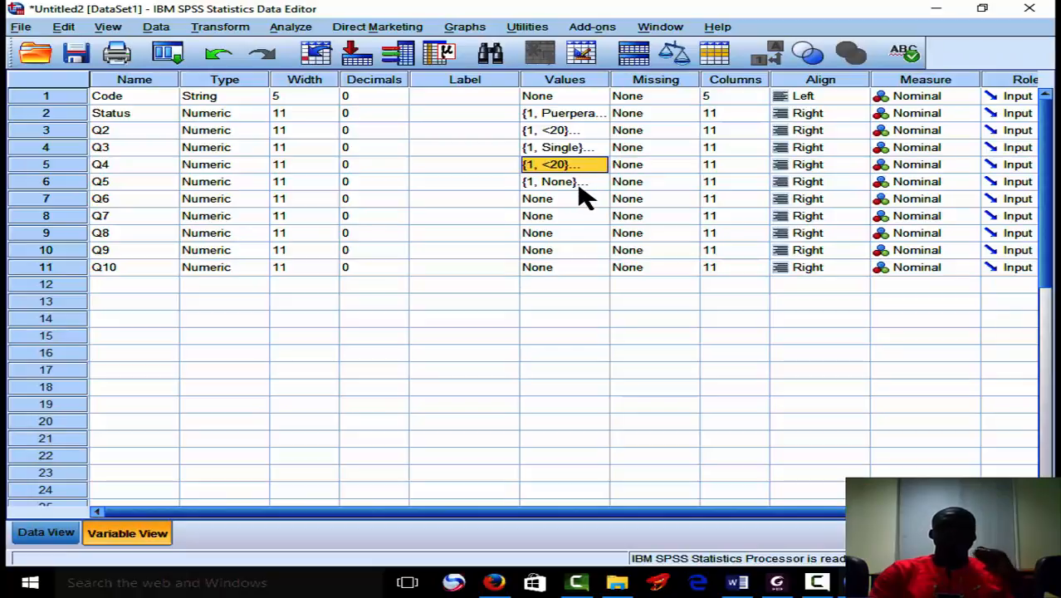
Check questions 5 and 6 in the questionnaire PDF and copy the Q5 value labels to the Q6 variable.
{"action": "left_click", "coordinate": [581, 187]}
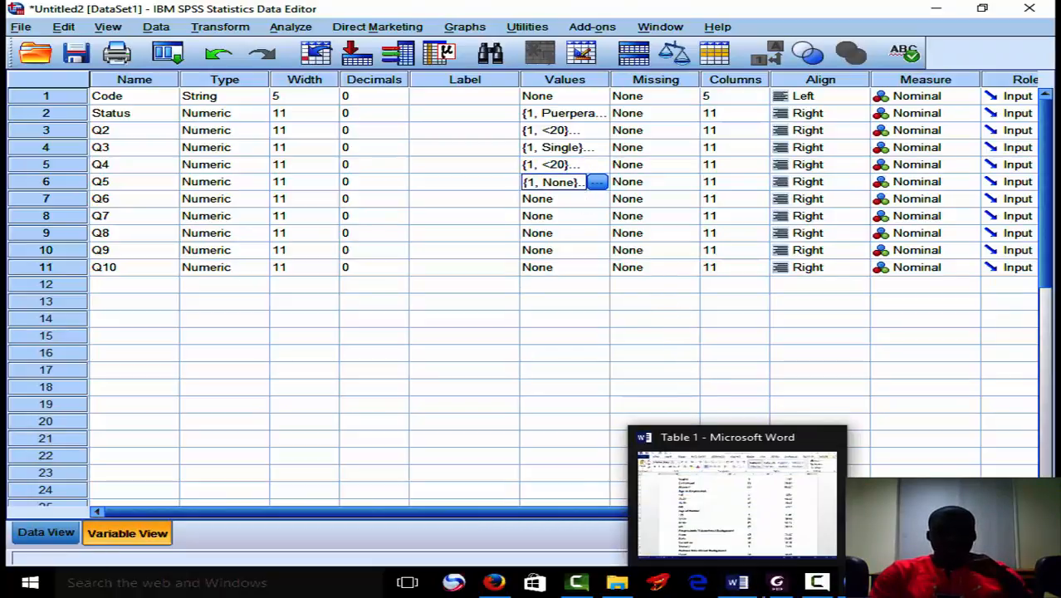
{"action": "left_click", "coordinate": [777, 581]}
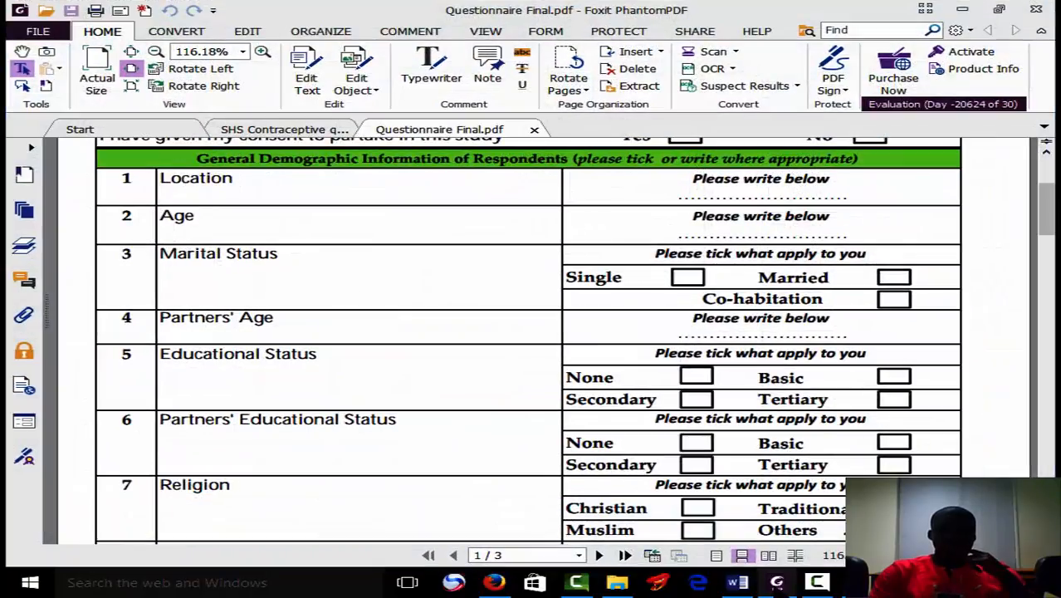
{"action": "left_click", "coordinate": [777, 582]}
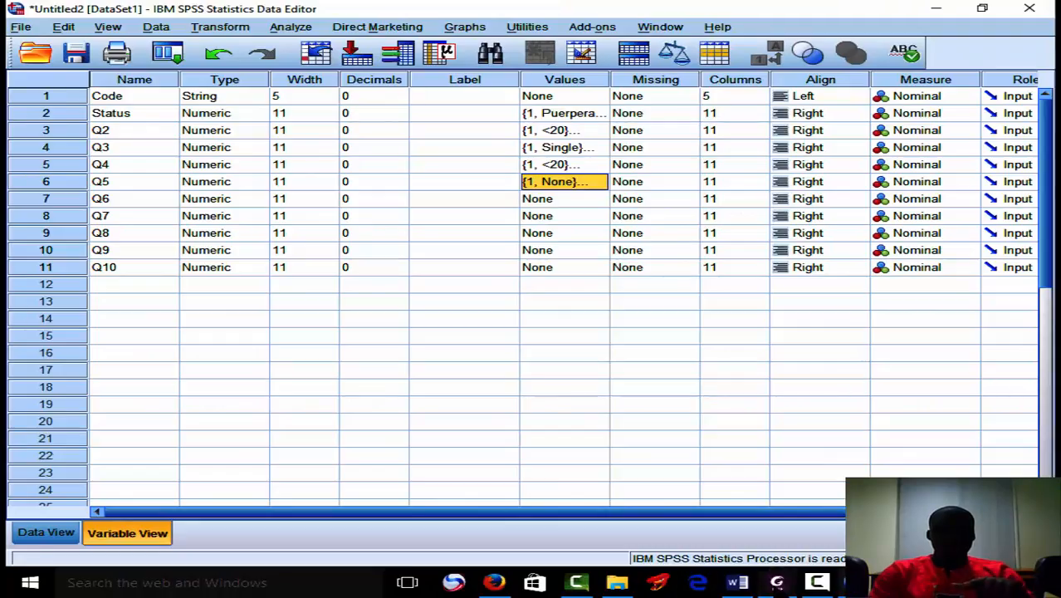
{"action": "left_click", "coordinate": [776, 582]}
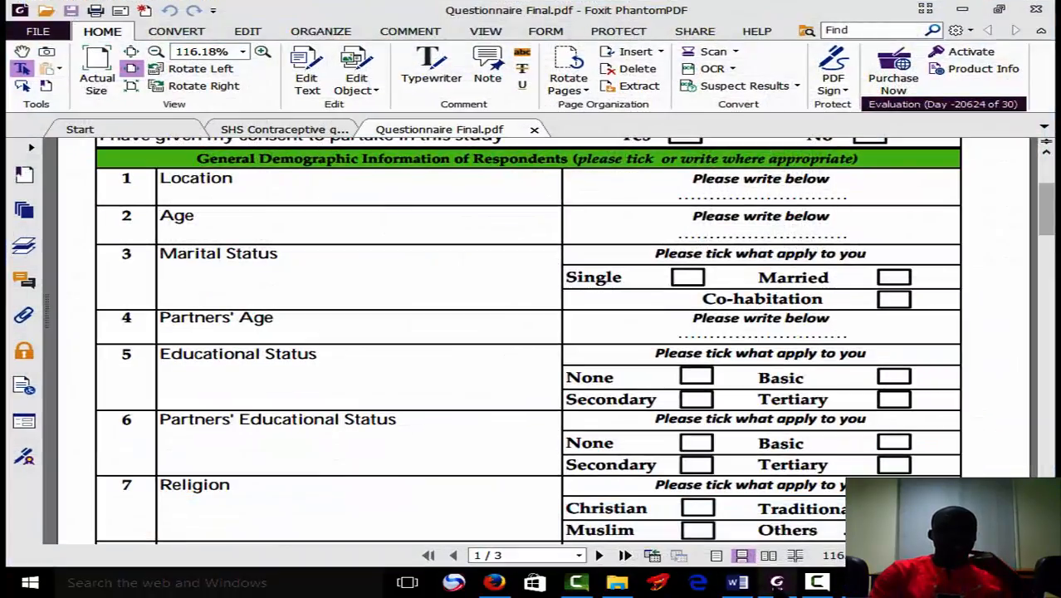
{"action": "left_click", "coordinate": [777, 582]}
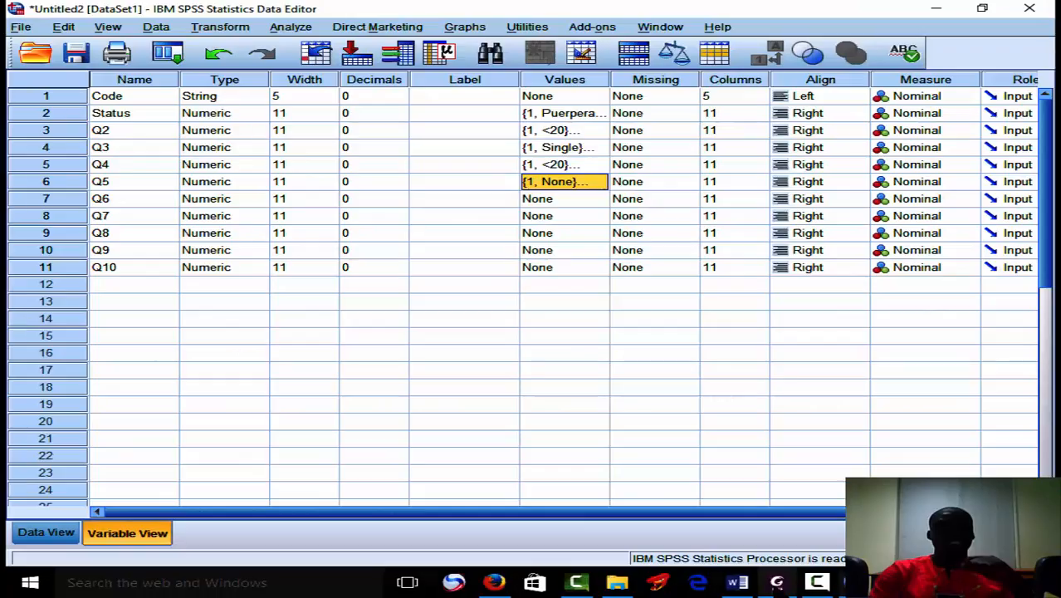
{"action": "left_click", "coordinate": [579, 201]}
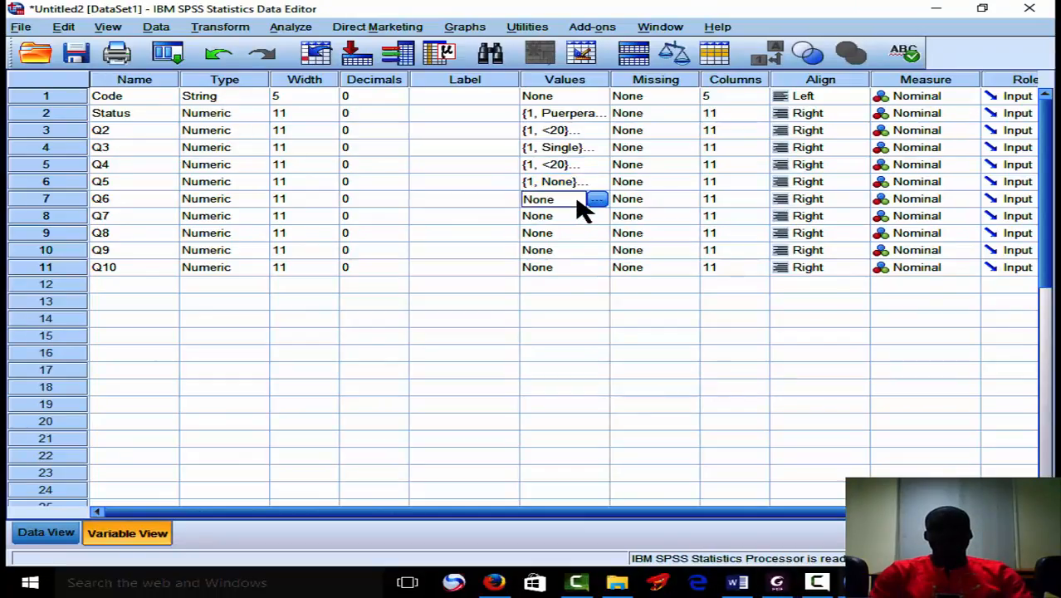
{"action": "key", "text": "ctrl+v"}
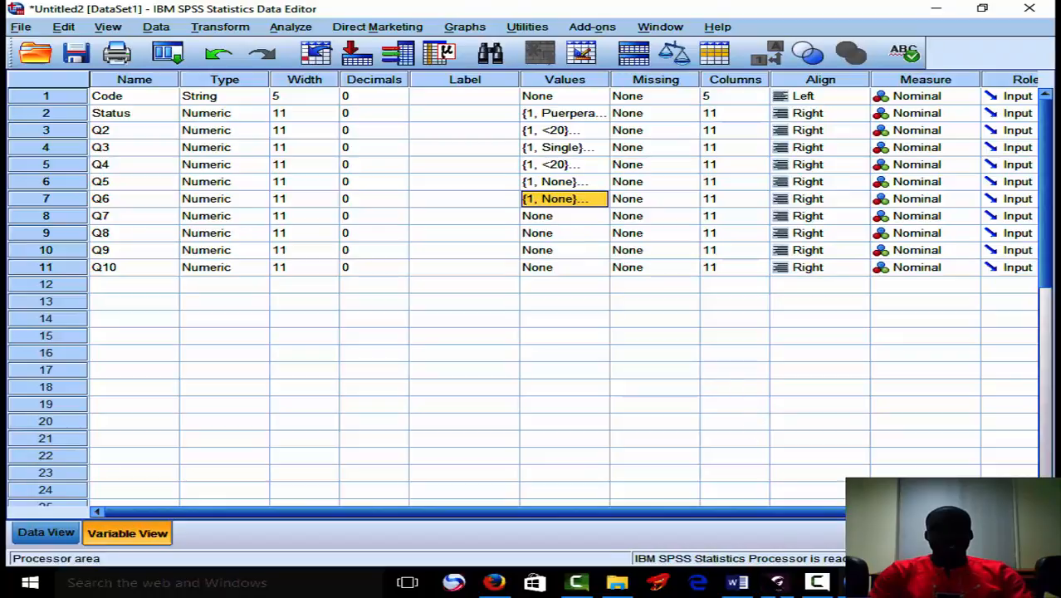
Check the religion options in the questionnaire PDF and add the value label 1 = "Christian" to the Q7 variable.
{"action": "left_click", "coordinate": [777, 582]}
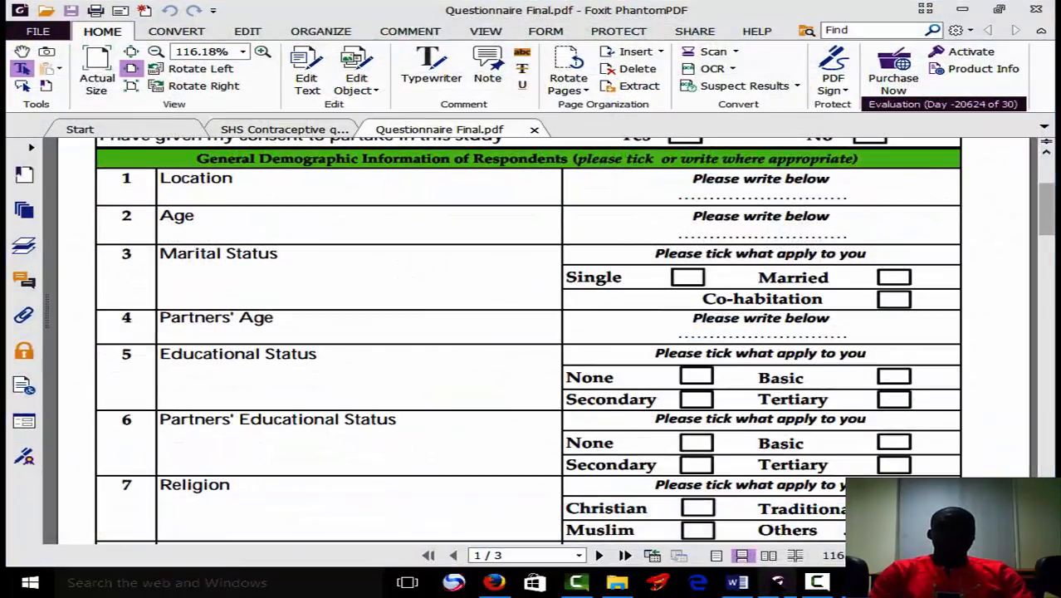
{"action": "left_click", "coordinate": [777, 582]}
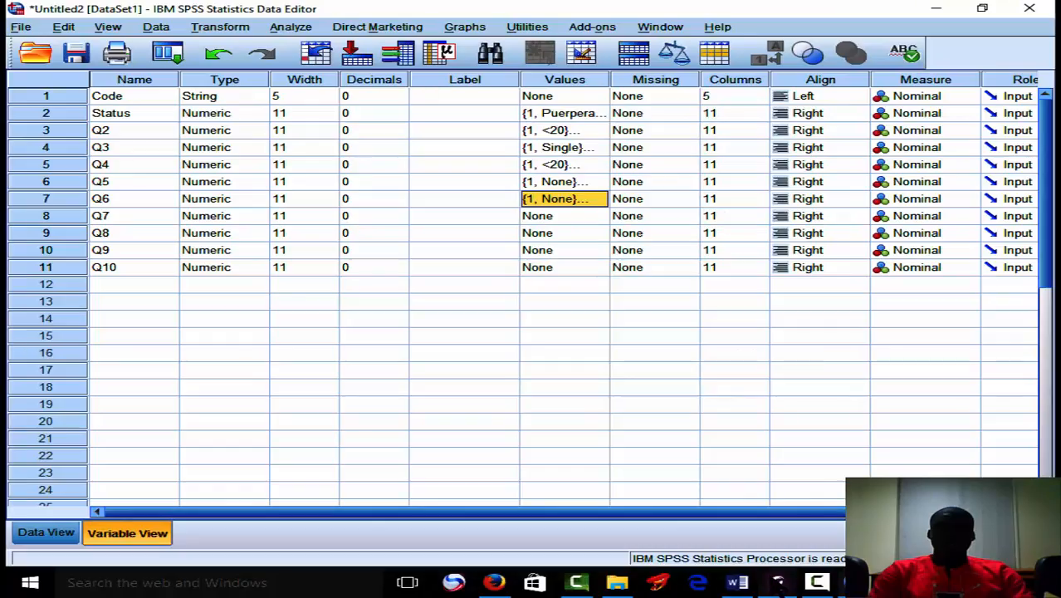
{"action": "left_click", "coordinate": [586, 218]}
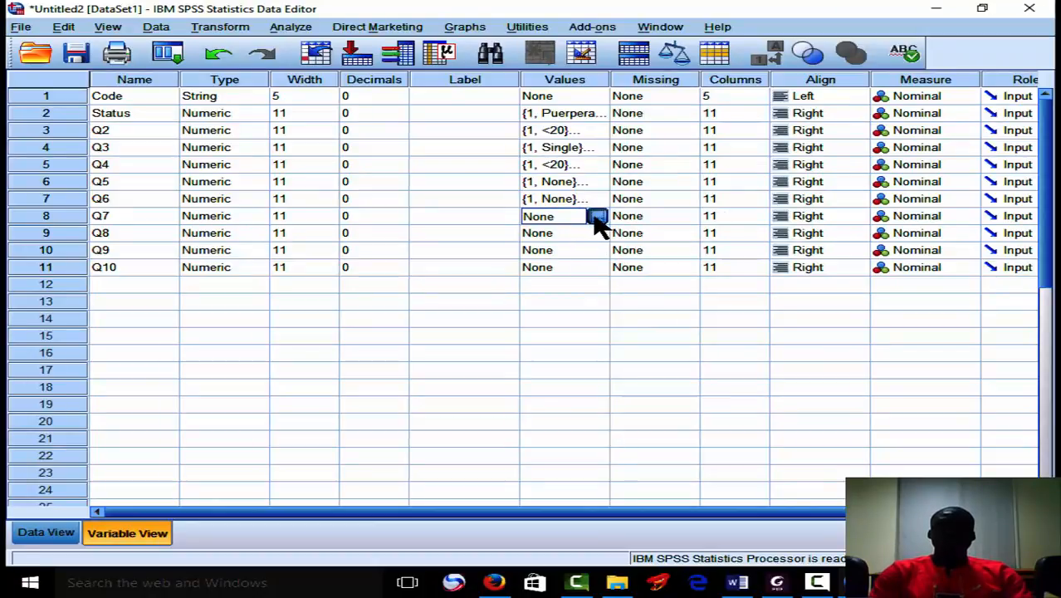
{"action": "left_click", "coordinate": [597, 217]}
{"action": "type", "text": "1"}
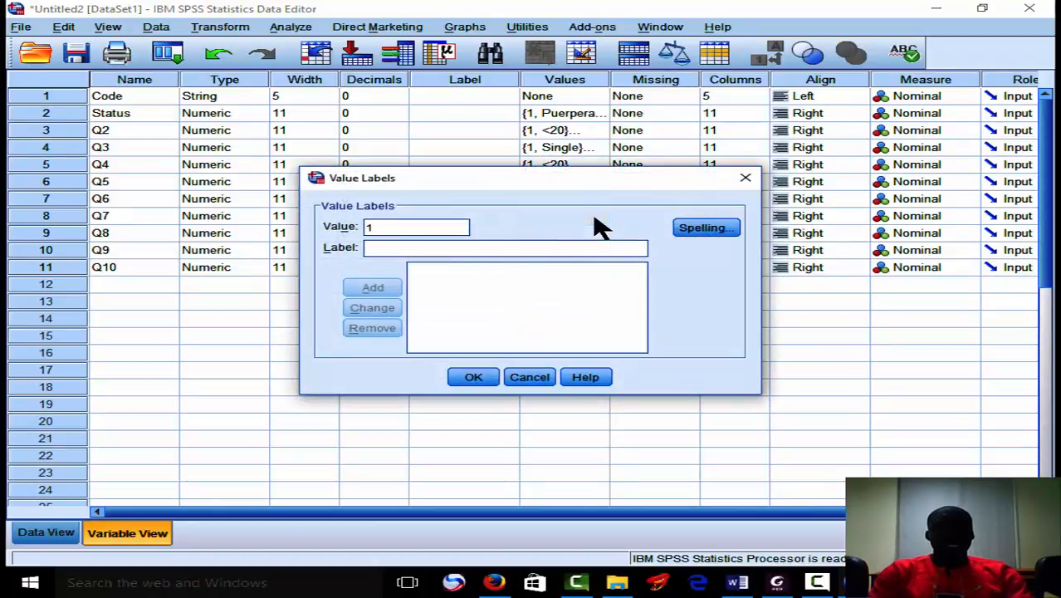
{"action": "left_click", "coordinate": [578, 247]}
{"action": "type", "text": "C"}
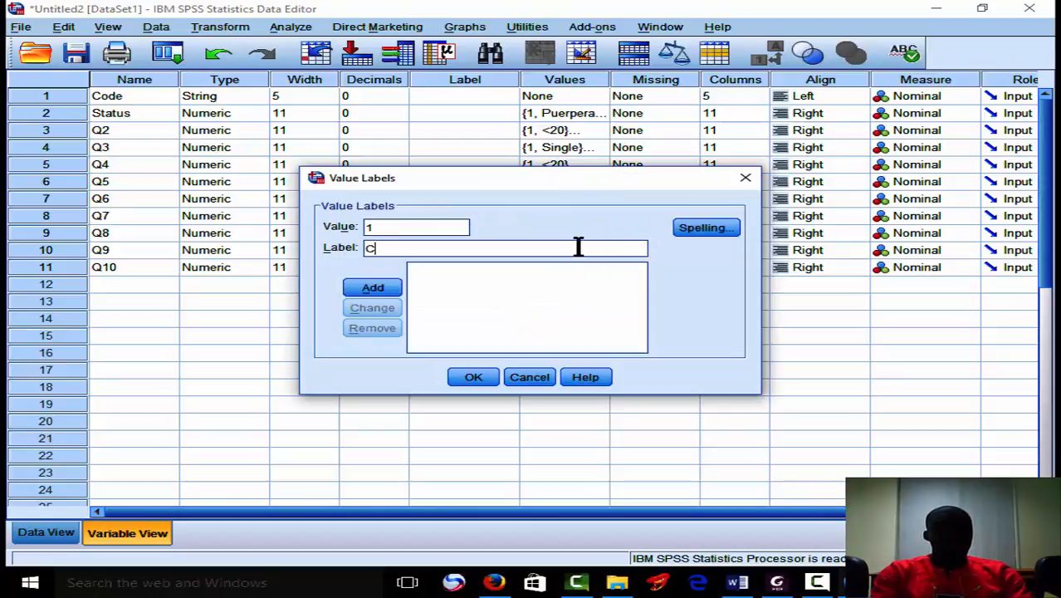
{"action": "type", "text": "hristian"}
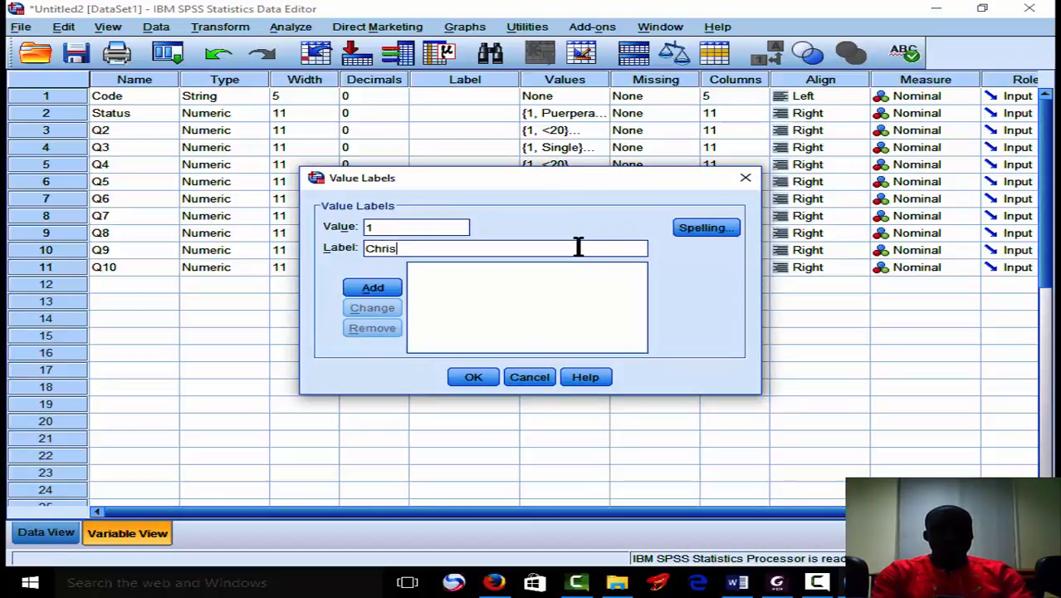
{"action": "left_click", "coordinate": [395, 292]}
Add the value label 2 = "Muslim" to the Q7 variable.
{"action": "type", "text": "2"}
{"action": "left_click", "coordinate": [387, 248]}
{"action": "type", "text": "Mu"}
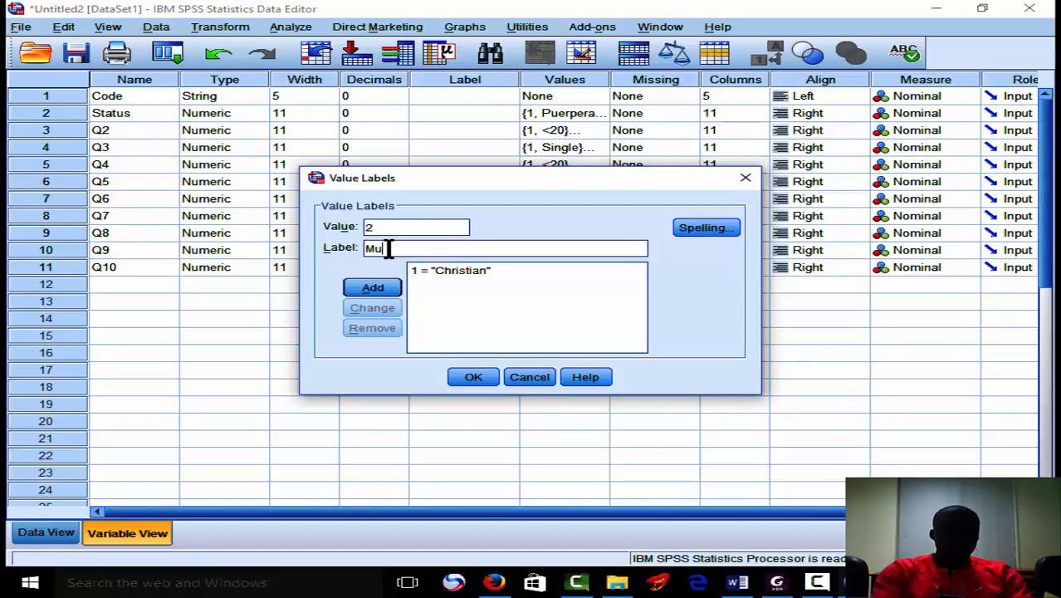
{"action": "type", "text": "slim"}
{"action": "left_click", "coordinate": [381, 289]}
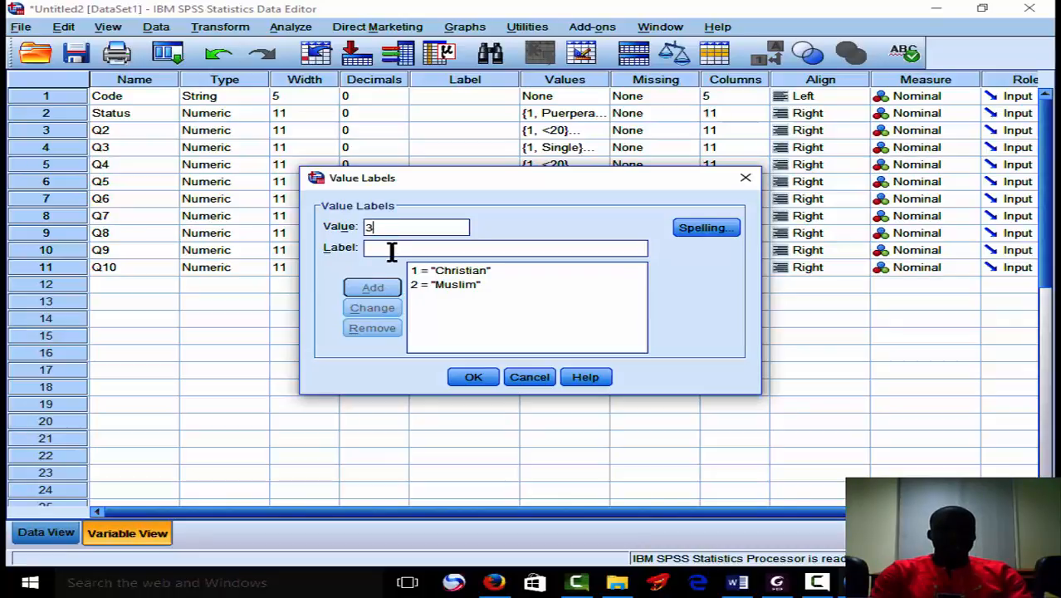
Add the value label 3 = "other" to the Q7 variable and apply its labels.
{"action": "type", "text": "o"}
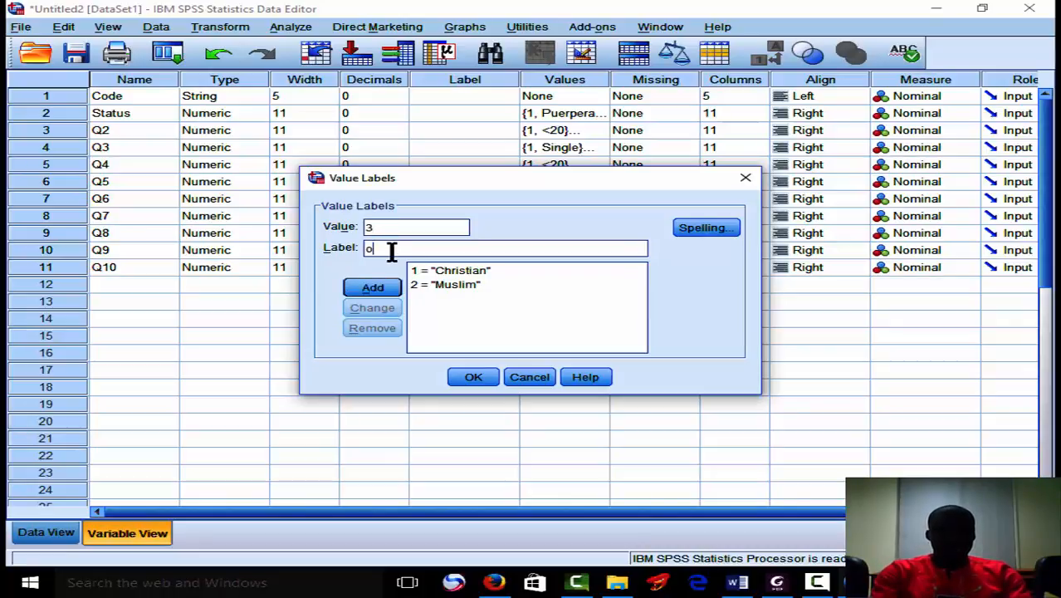
{"action": "type", "text": "ther"}
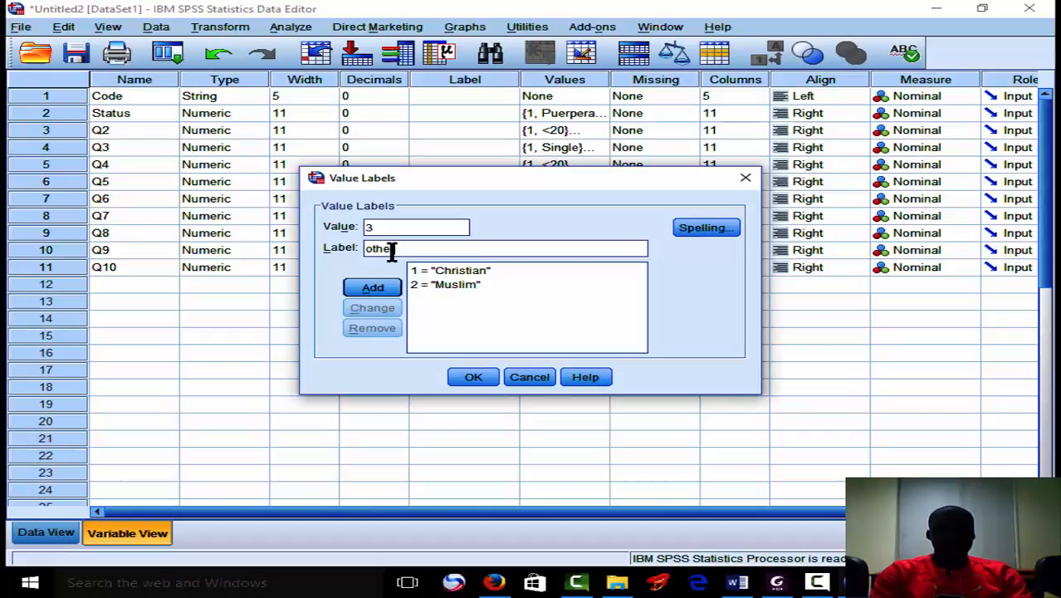
{"action": "left_click", "coordinate": [390, 288]}
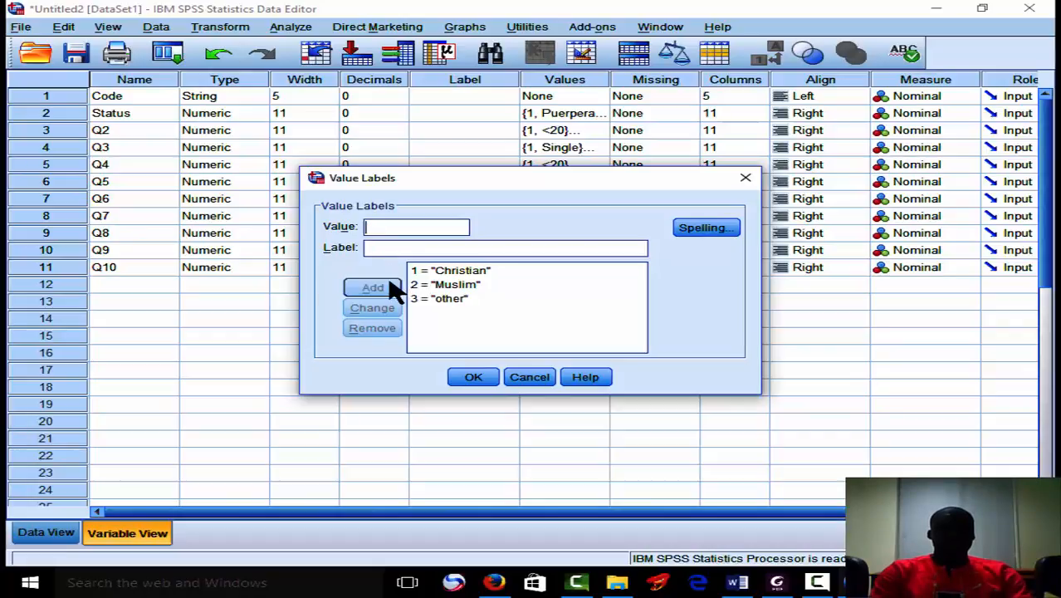
{"action": "left_click", "coordinate": [484, 380]}
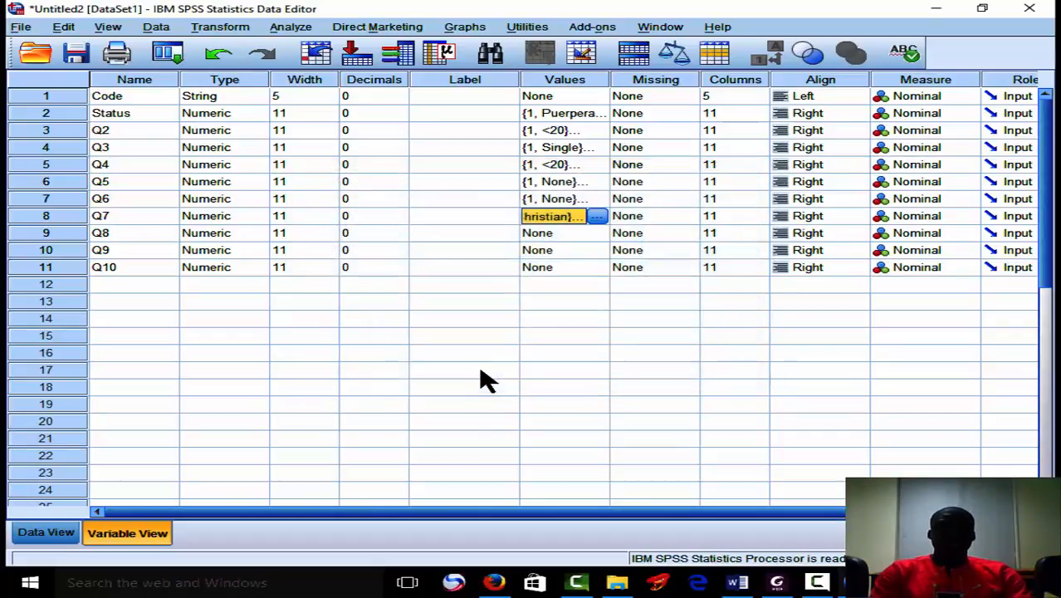
Open the Q8 value labels and check the religion options of questions 7 and 8 in the questionnaire PDF.
{"action": "left_click", "coordinate": [595, 234]}
{"action": "left_click", "coordinate": [599, 234]}
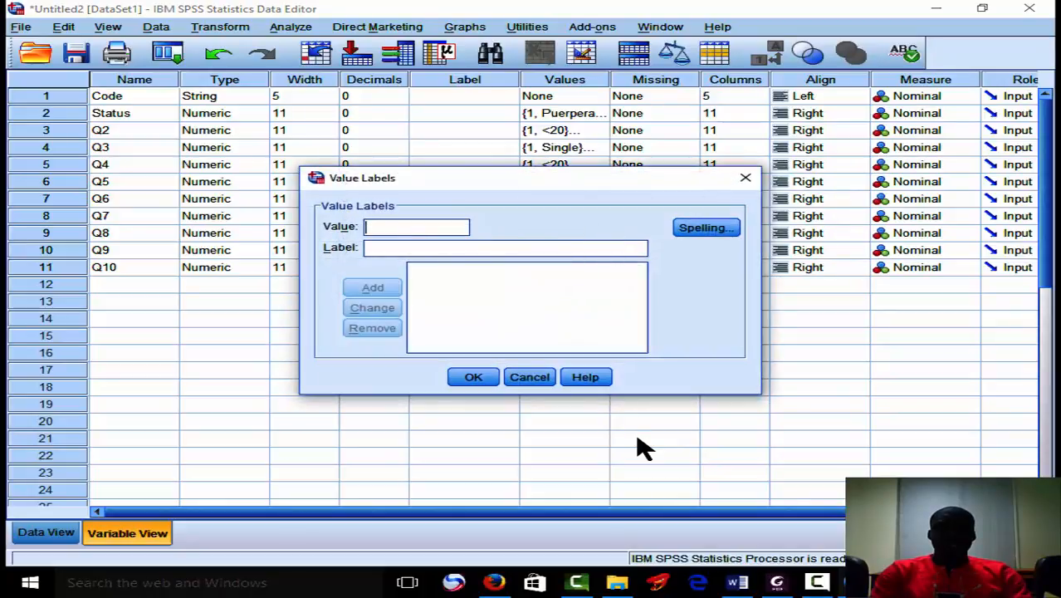
{"action": "left_click", "coordinate": [777, 583]}
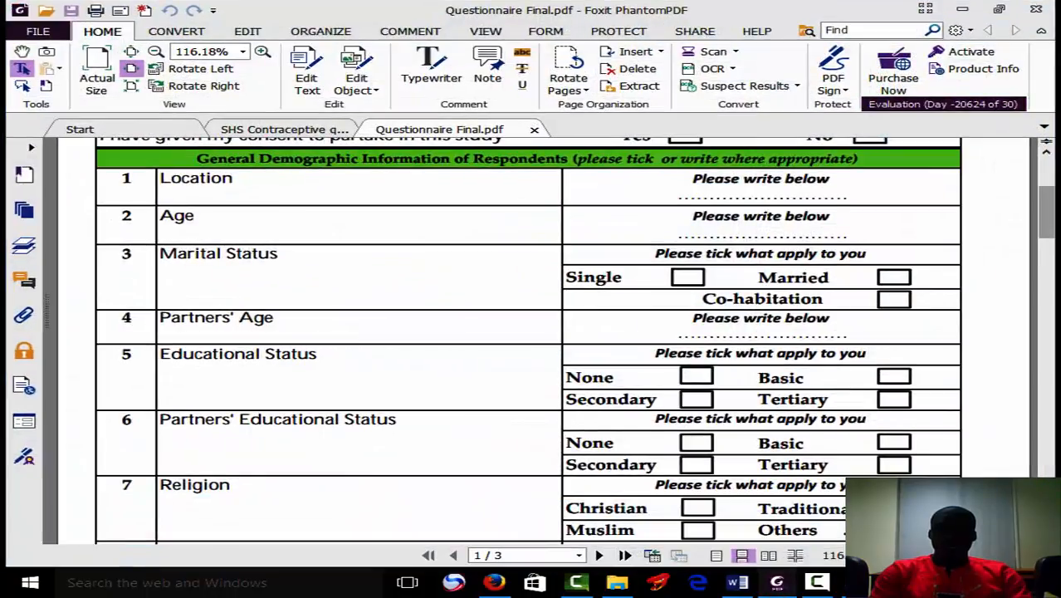
{"action": "scroll", "coordinate": [528, 340], "scroll_direction": "down", "scroll_amount": 3}
{"action": "scroll", "coordinate": [527, 340], "scroll_direction": "down", "scroll_amount": 1}
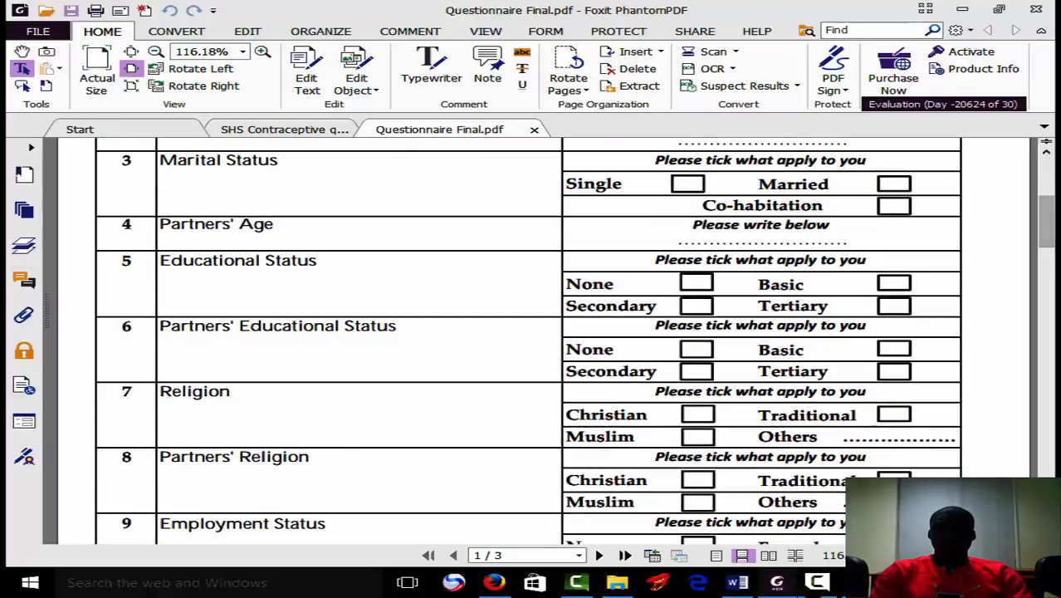
{"action": "mouse_move", "coordinate": [776, 582]}
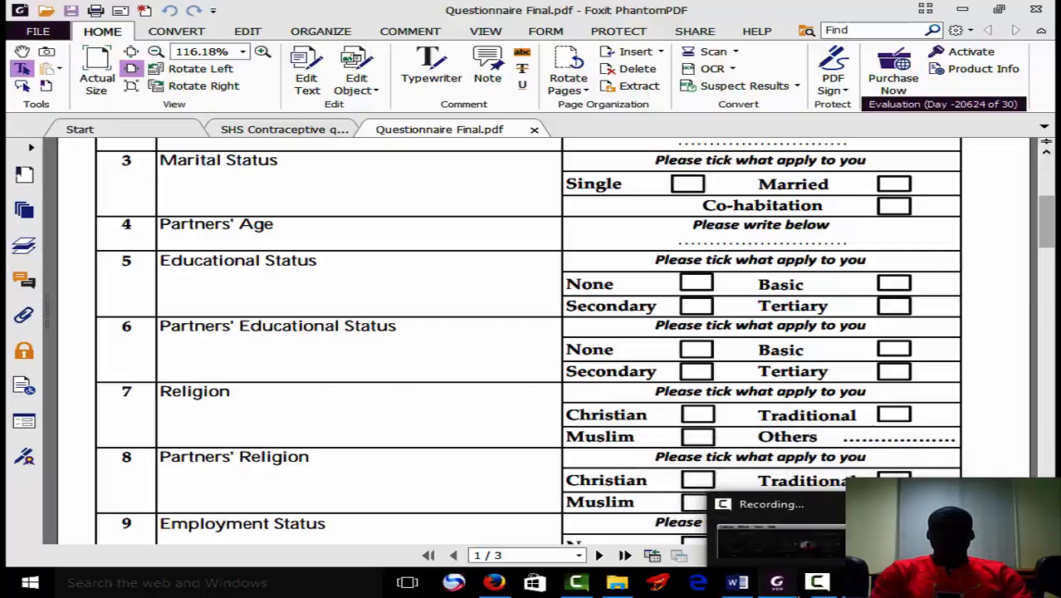
Open the entered-data Excel workbook and review the respondent categories in the Word document Table 1.
{"action": "left_click", "coordinate": [617, 581]}
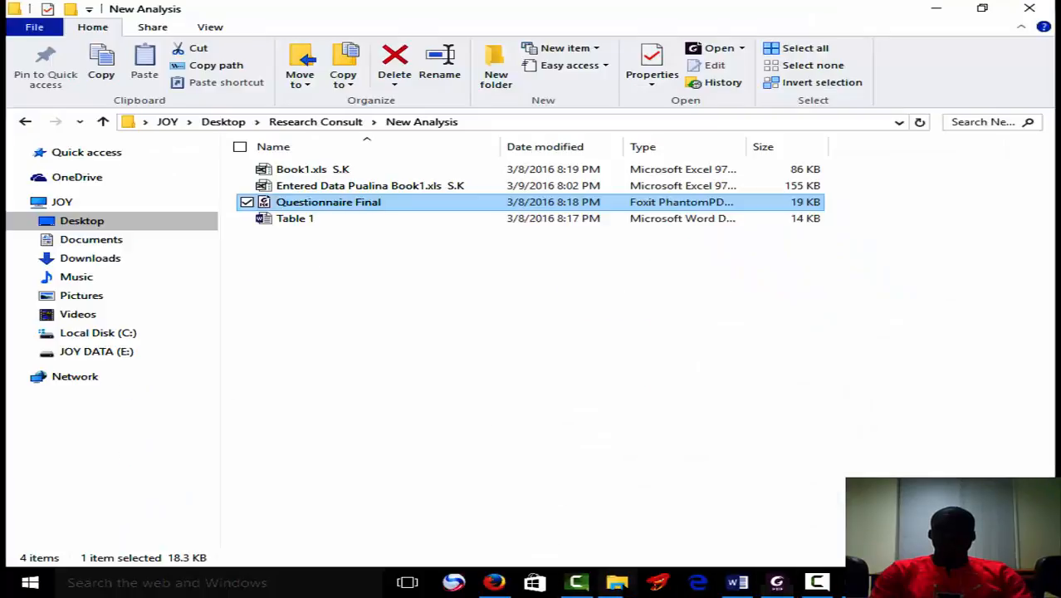
{"action": "double_click", "coordinate": [400, 188]}
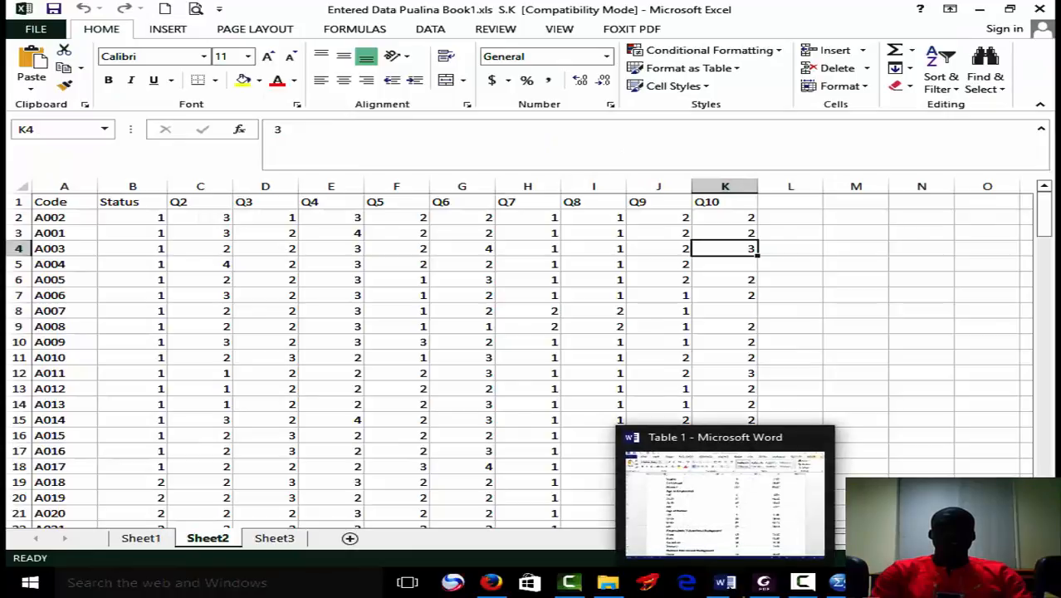
{"action": "left_click", "coordinate": [724, 582]}
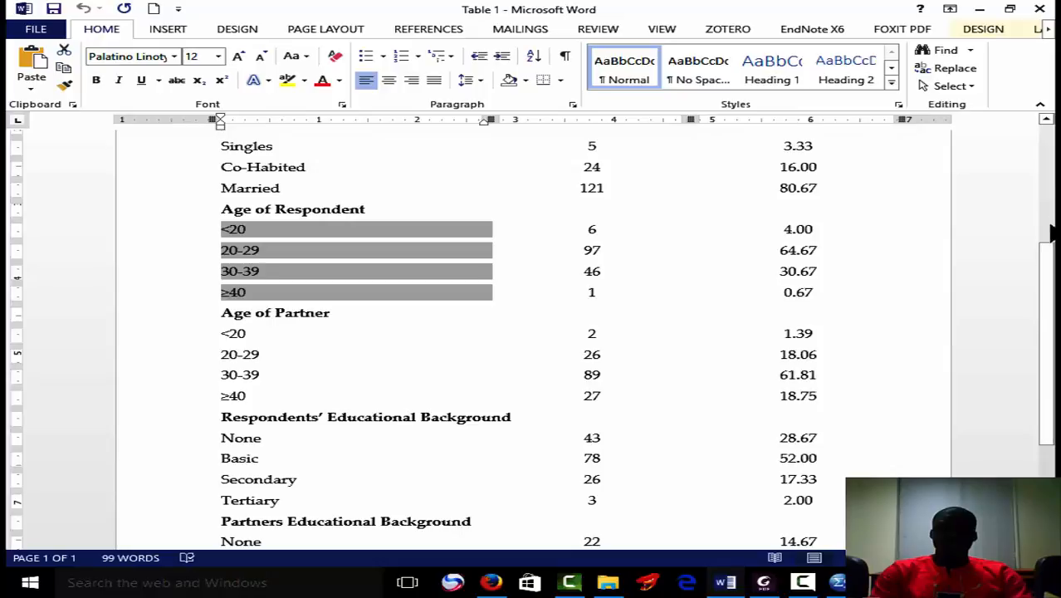
{"action": "left_click_drag", "start_coordinate": [1050, 257], "coordinate": [1052, 292]}
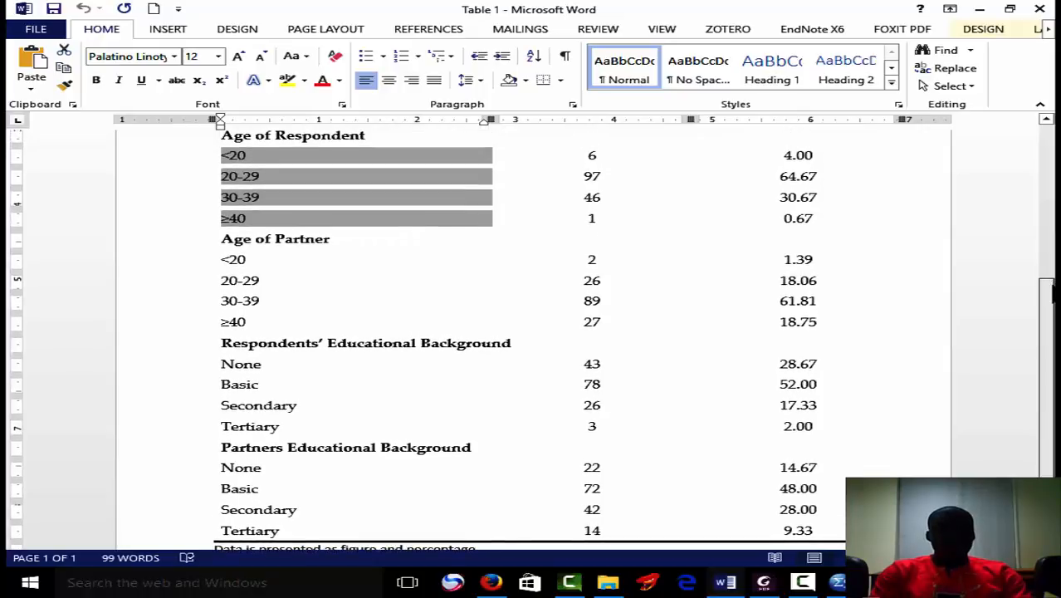
{"action": "left_click_drag", "start_coordinate": [1052, 293], "coordinate": [1052, 148]}
{"action": "left_click", "coordinate": [979, 9]}
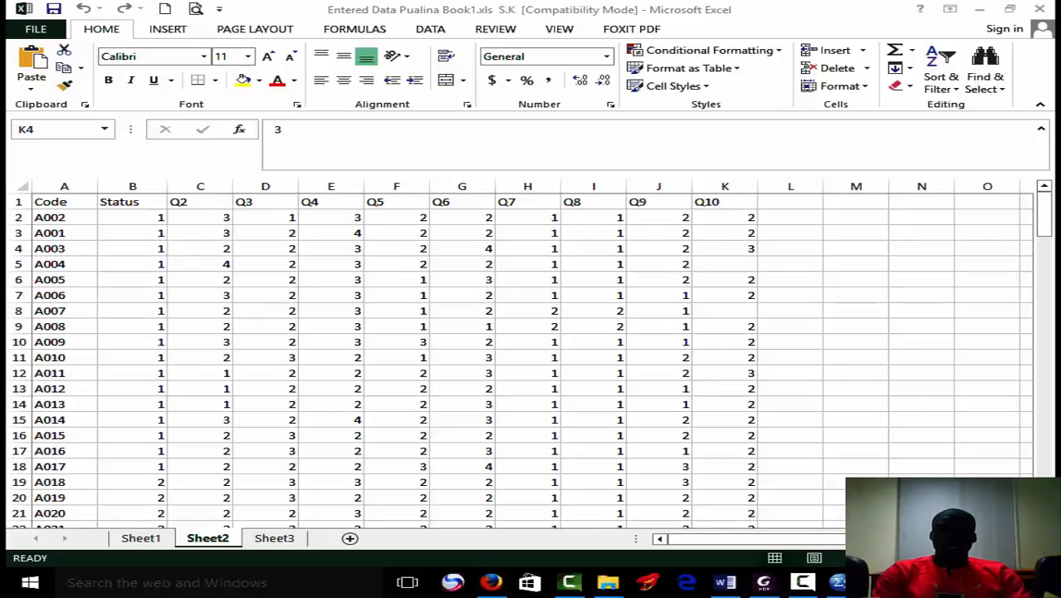
Check the answer options of questions 8 to 10 in the questionnaire PDF and return to the SPSS dataset.
{"action": "left_click", "coordinate": [763, 581]}
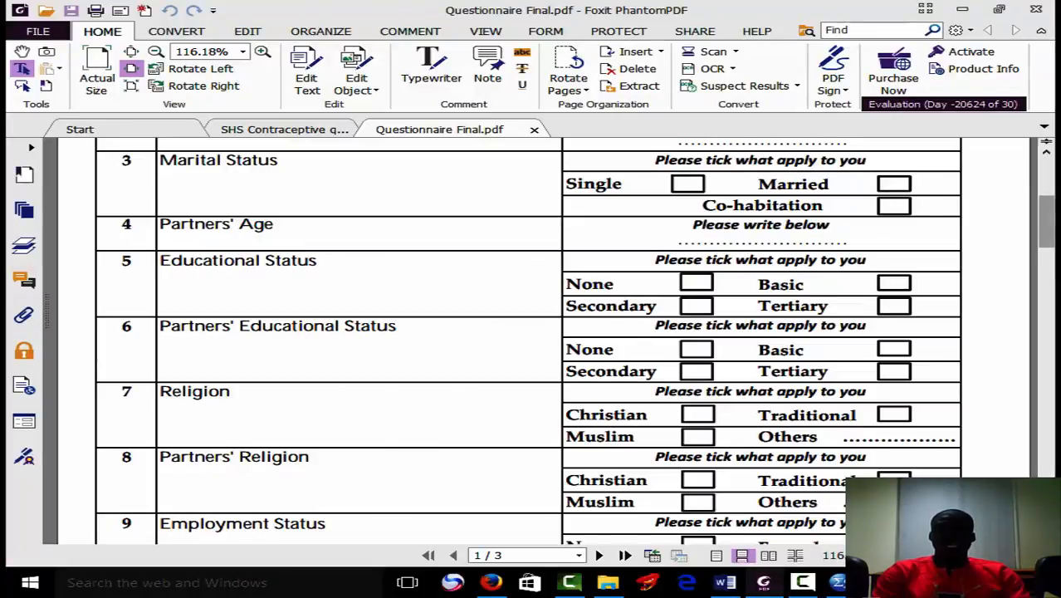
{"action": "scroll", "coordinate": [528, 340], "scroll_direction": "down", "scroll_amount": 3}
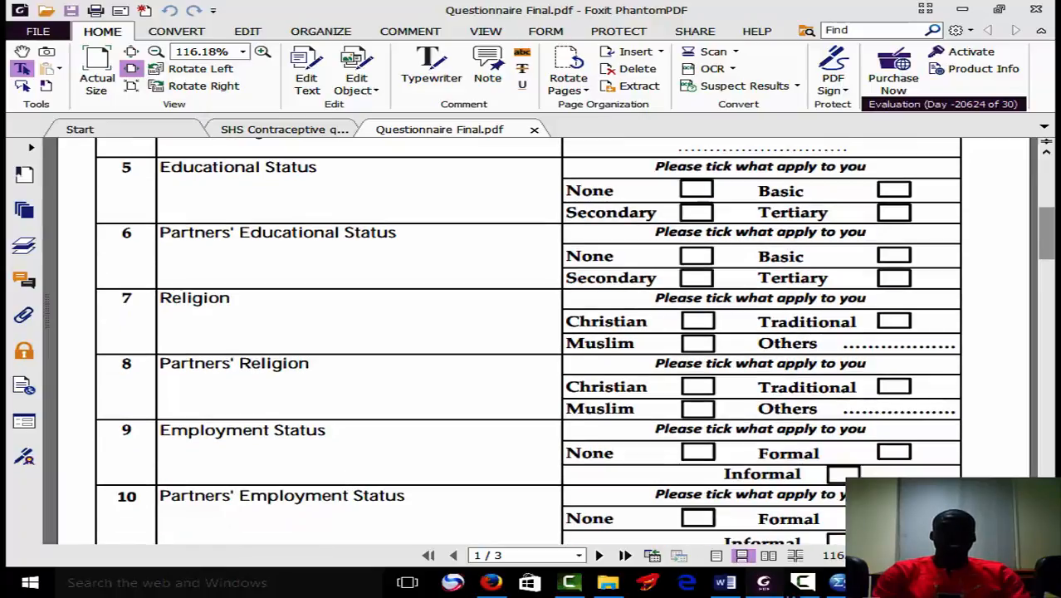
{"action": "left_click", "coordinate": [763, 583]}
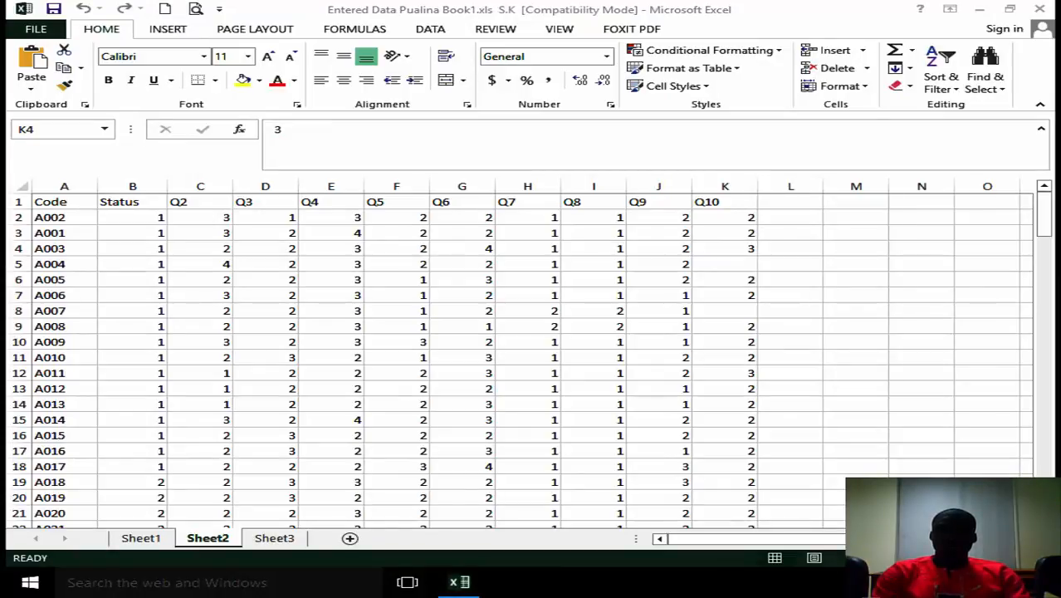
{"action": "mouse_move", "coordinate": [835, 583]}
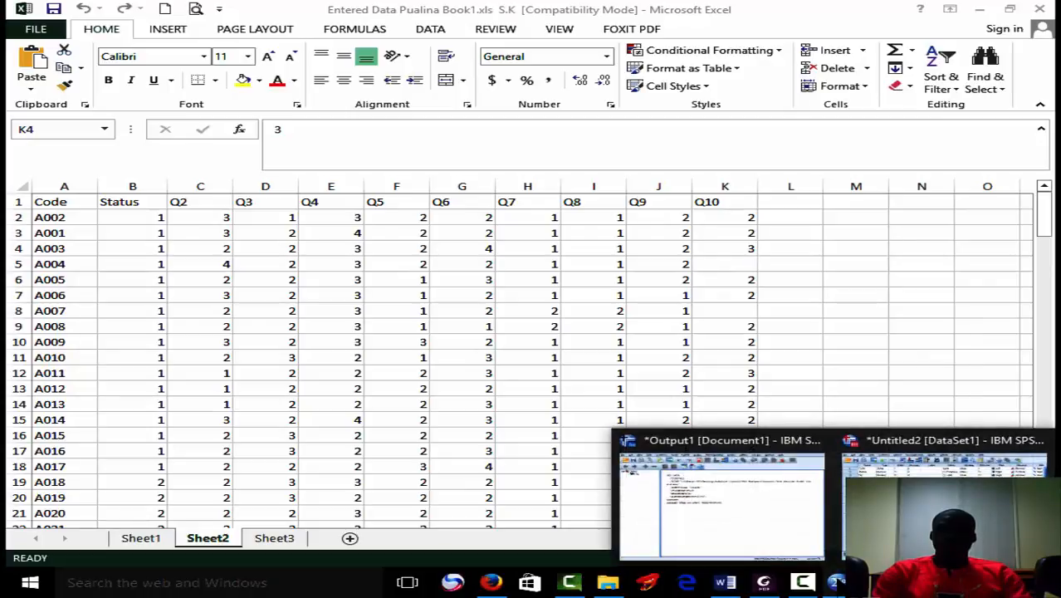
{"action": "left_click", "coordinate": [942, 493]}
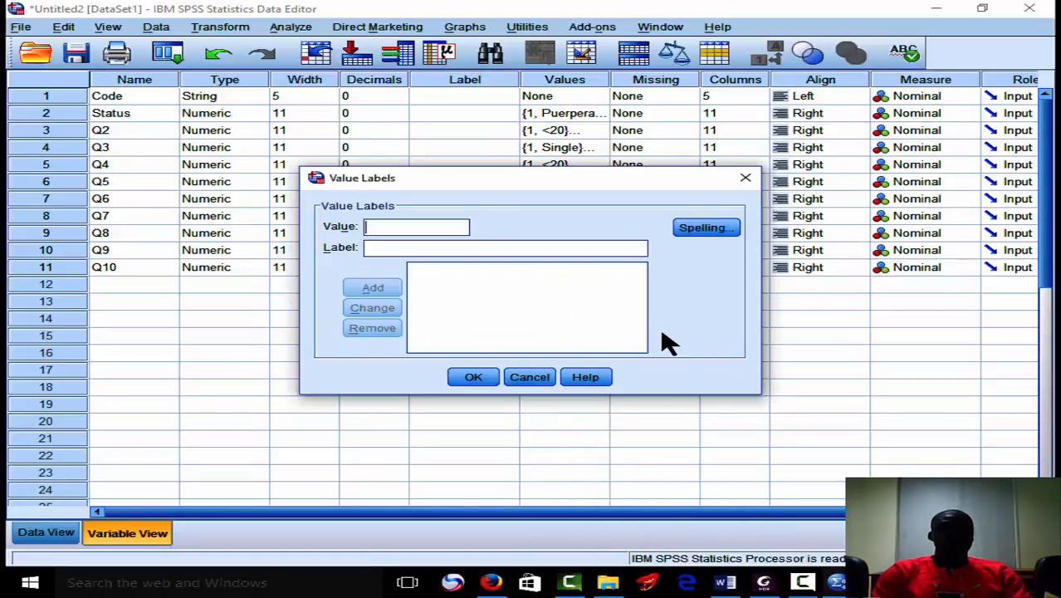
Cancel the empty Q8 value labels and copy the Q7 value labels to the Q8 variable.
{"action": "left_click", "coordinate": [544, 378]}
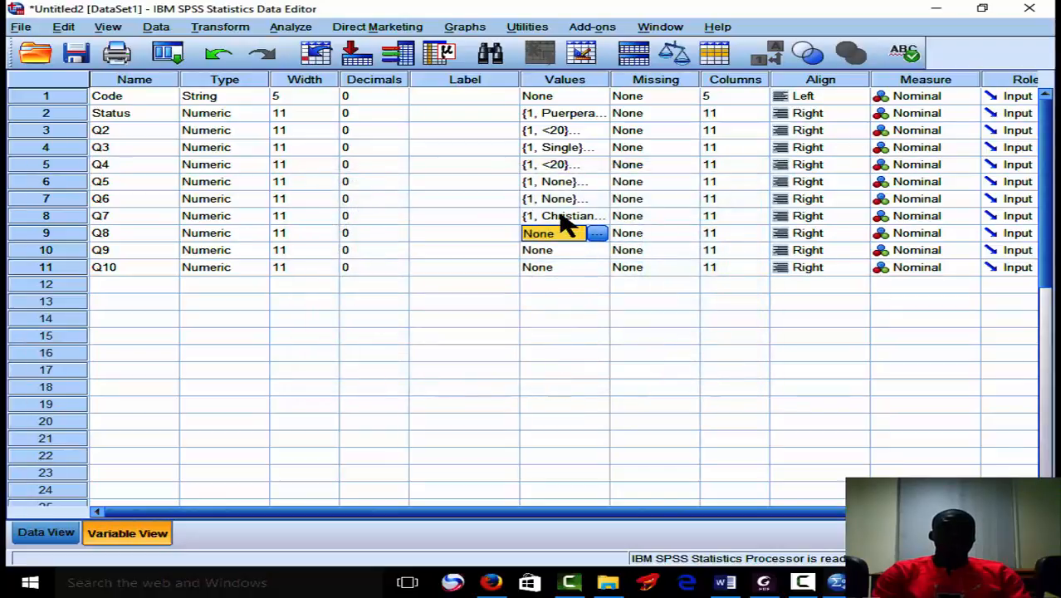
{"action": "left_click", "coordinate": [564, 220]}
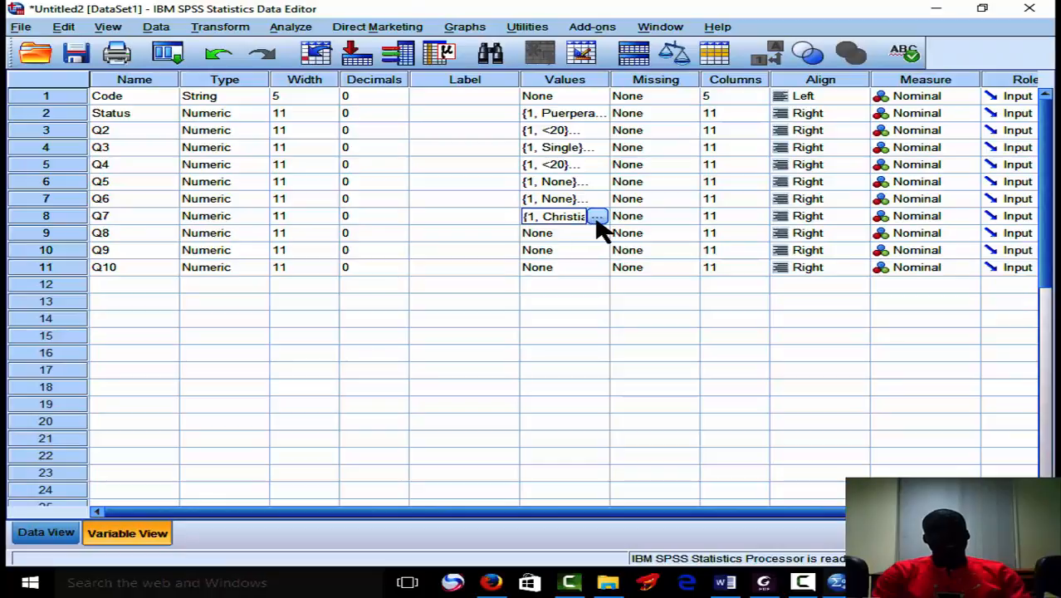
{"action": "left_click", "coordinate": [596, 218]}
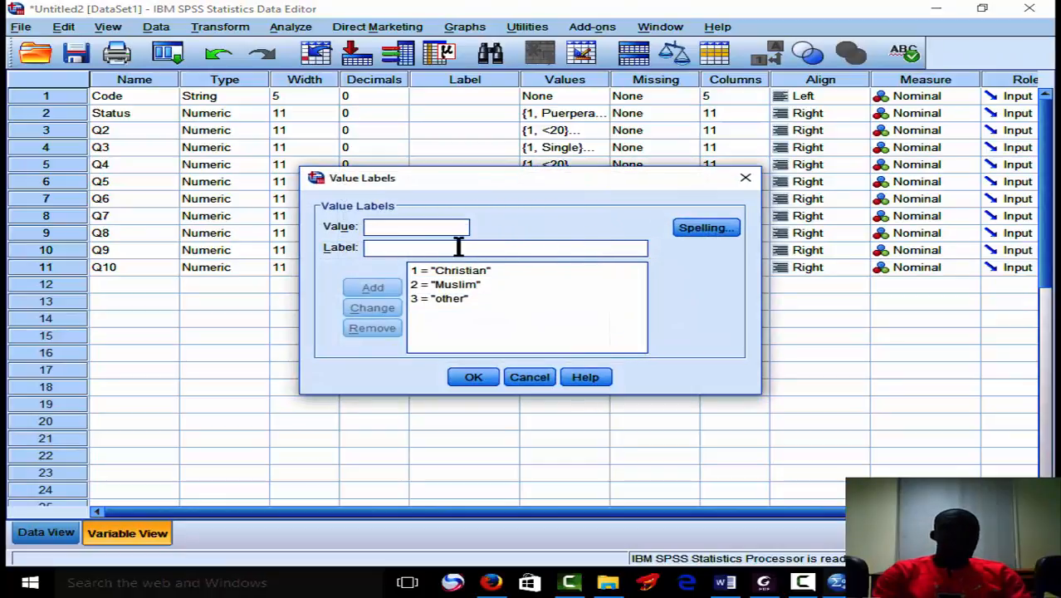
{"action": "left_click", "coordinate": [542, 378]}
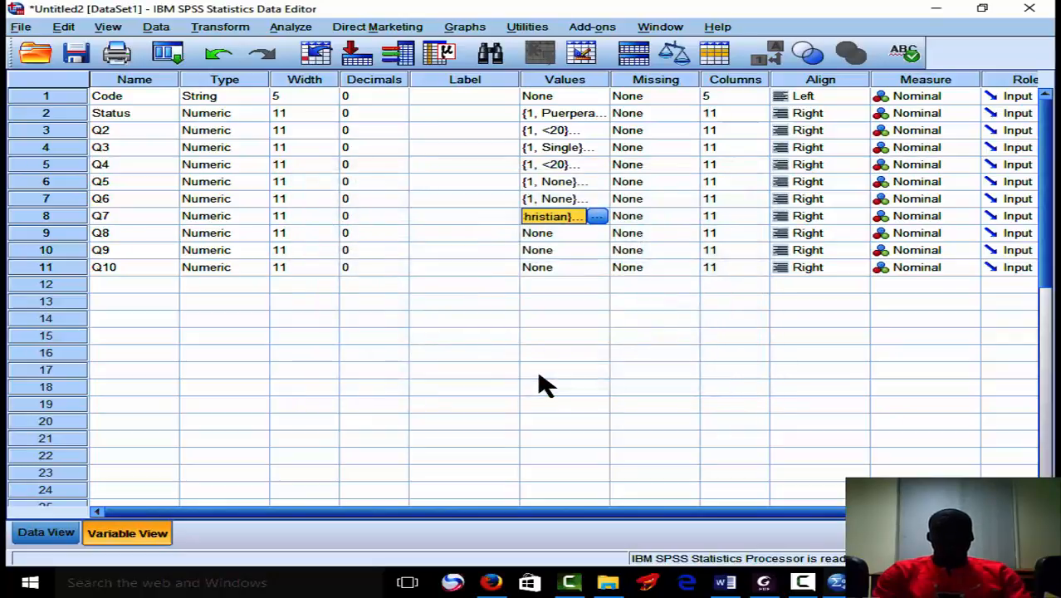
{"action": "left_click", "coordinate": [581, 235]}
{"action": "key", "text": "ctrl+v"}
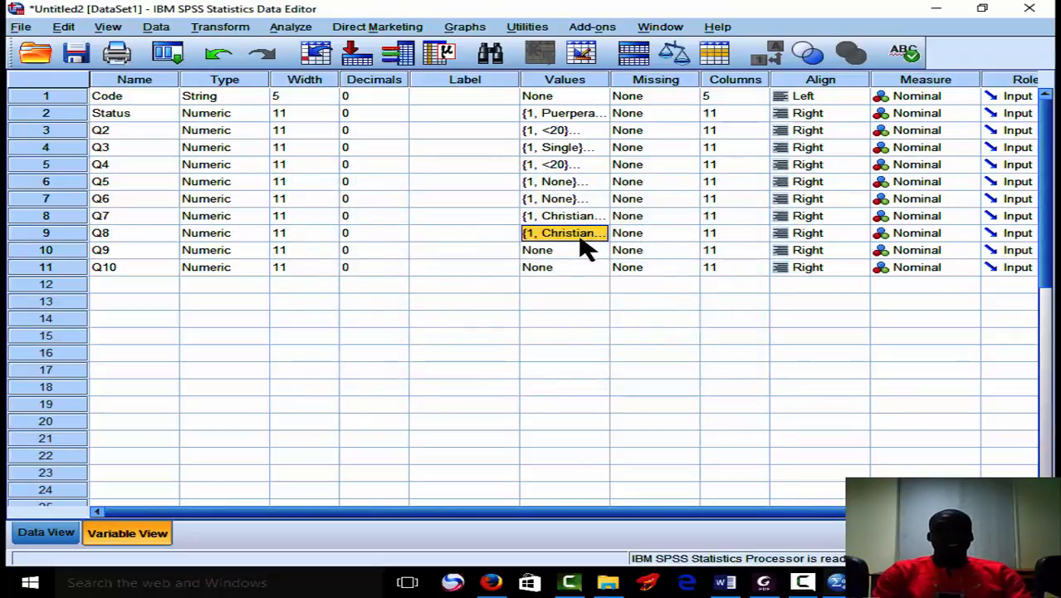
Add the value label 1 = "None" to the Q9 variable.
{"action": "left_click", "coordinate": [581, 247]}
{"action": "left_click", "coordinate": [598, 251]}
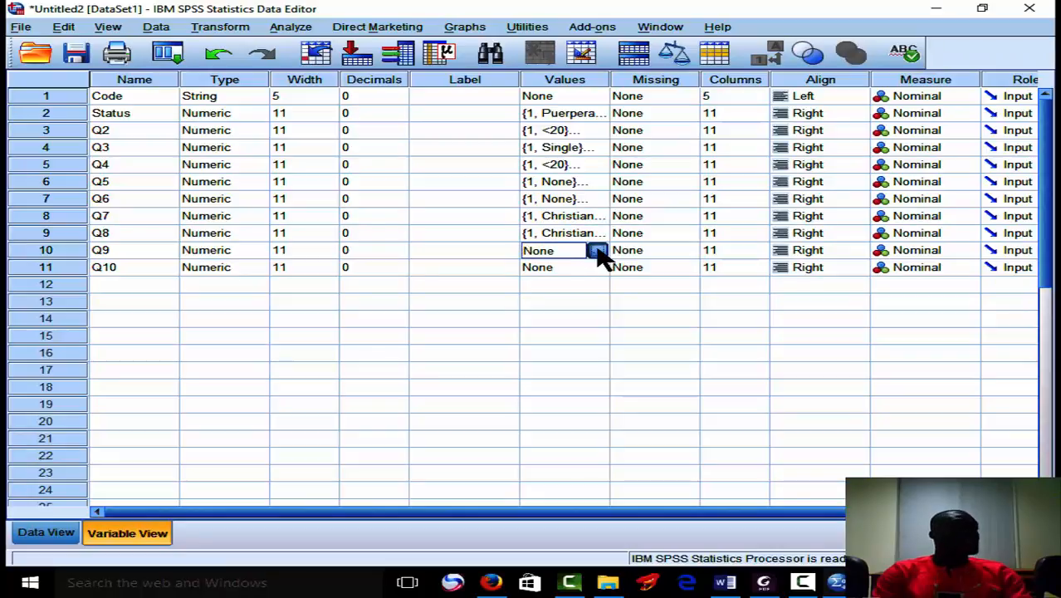
{"action": "type", "text": "1"}
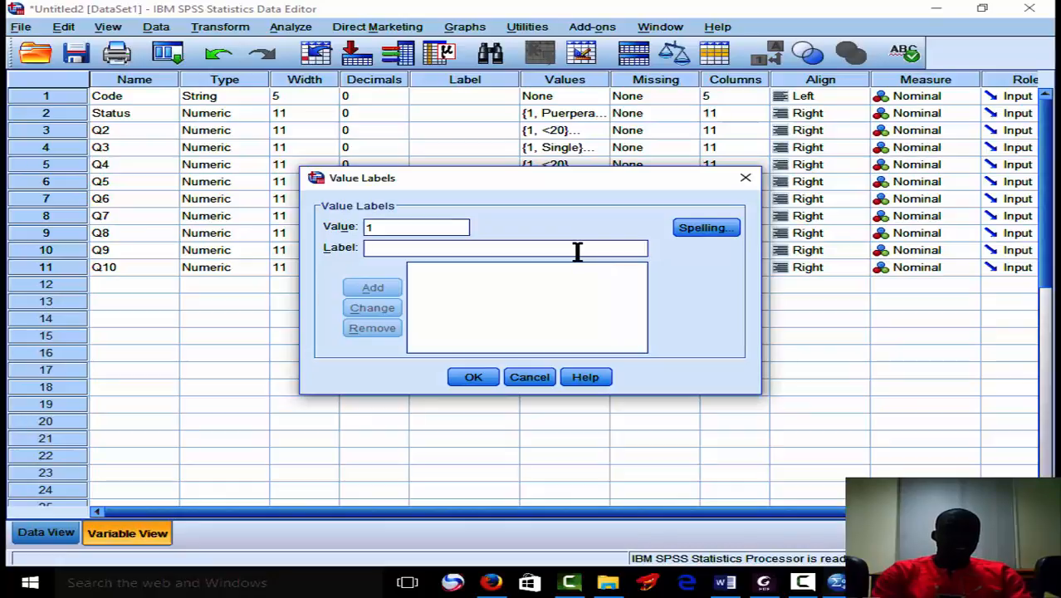
{"action": "type", "text": "None"}
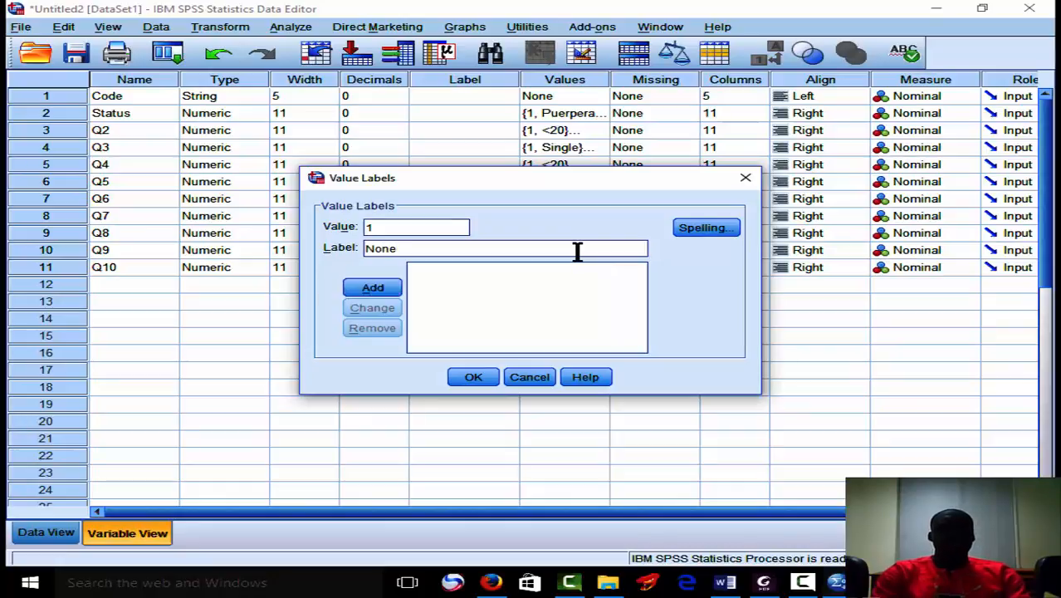
{"action": "left_click", "coordinate": [373, 287]}
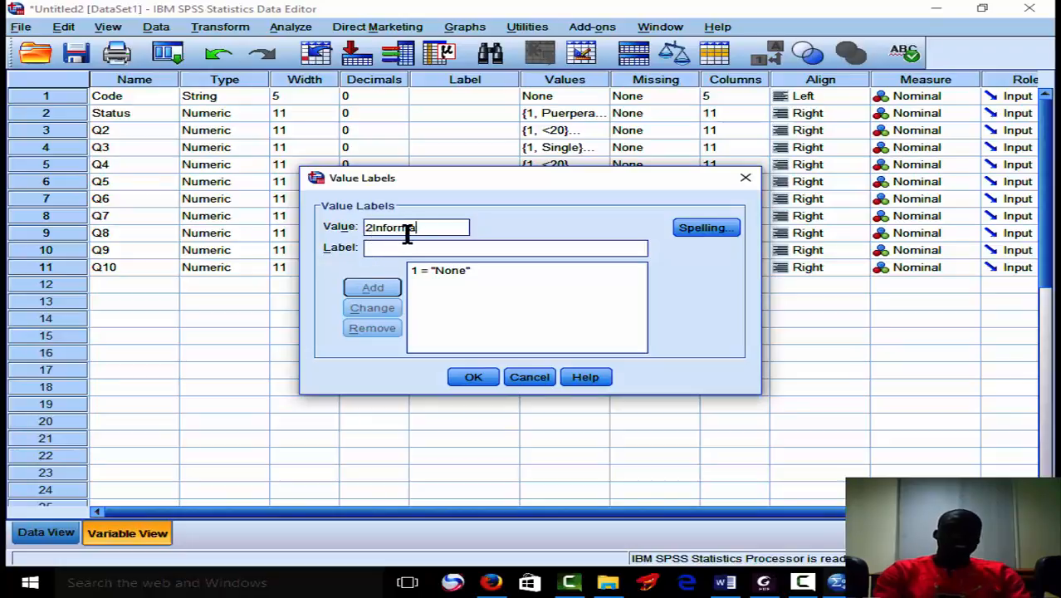
Correct the value entry to 2 and add the value label 2 = "Informal" to the Q9 variable.
{"action": "key", "text": "BackSpace"}
{"action": "key", "text": "BackSpace"}
{"action": "key", "text": "BackSpace"}
{"action": "key", "text": "BackSpace"}
{"action": "key", "text": "BackSpace"}
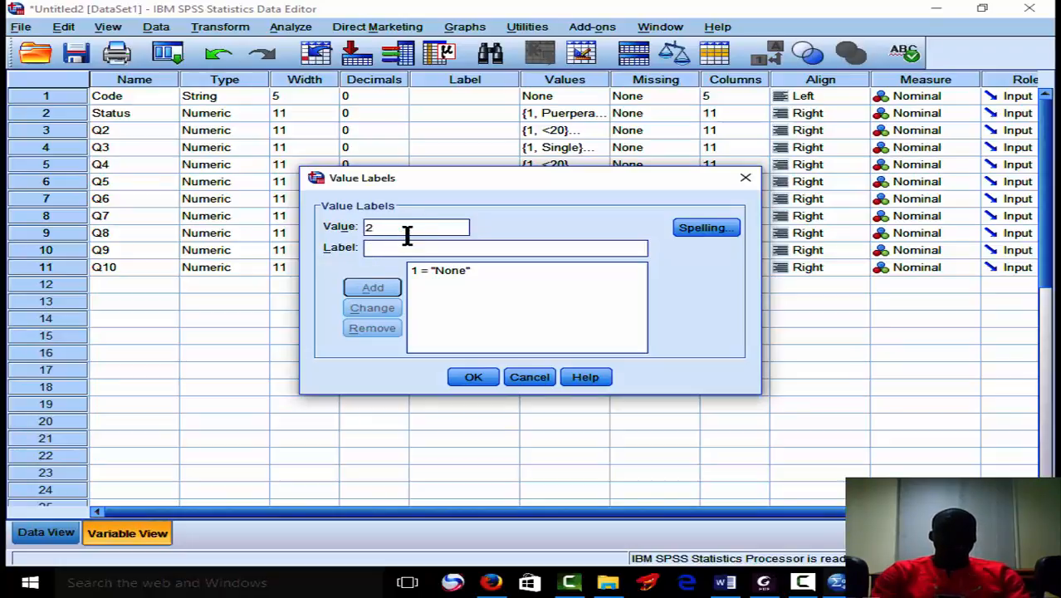
{"action": "left_click", "coordinate": [404, 247]}
{"action": "type", "text": "Informal"}
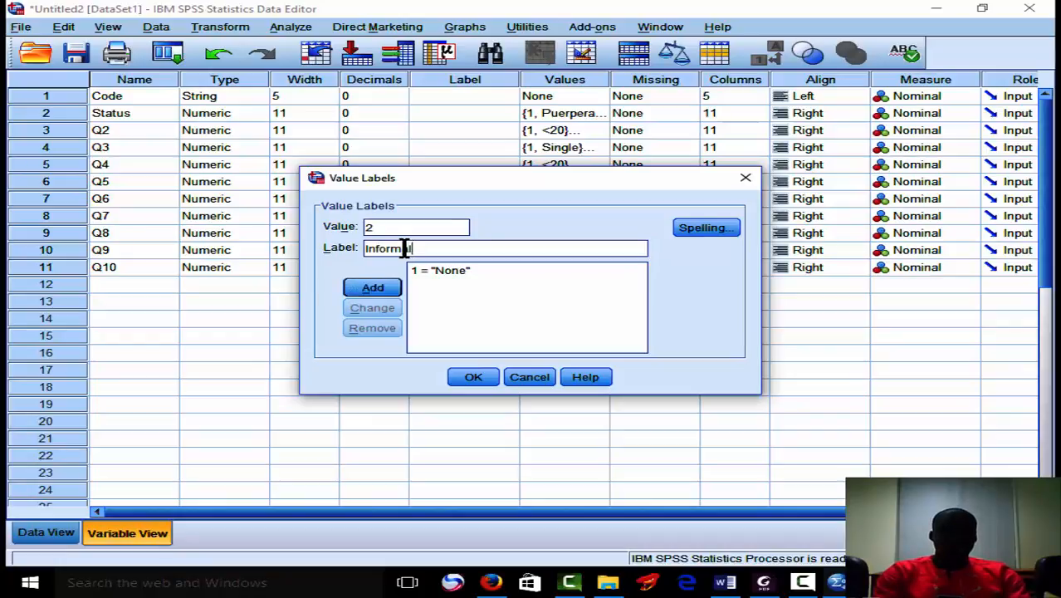
{"action": "left_click", "coordinate": [382, 292]}
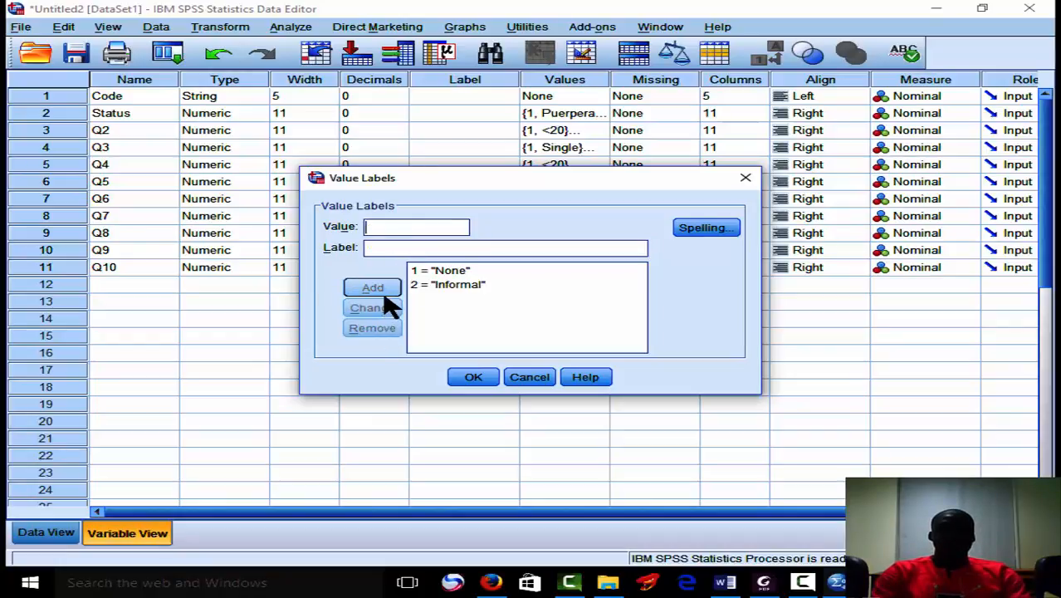
Add the value label 3 = "Formal" to the Q9 variable and apply its labels.
{"action": "left_click", "coordinate": [385, 249]}
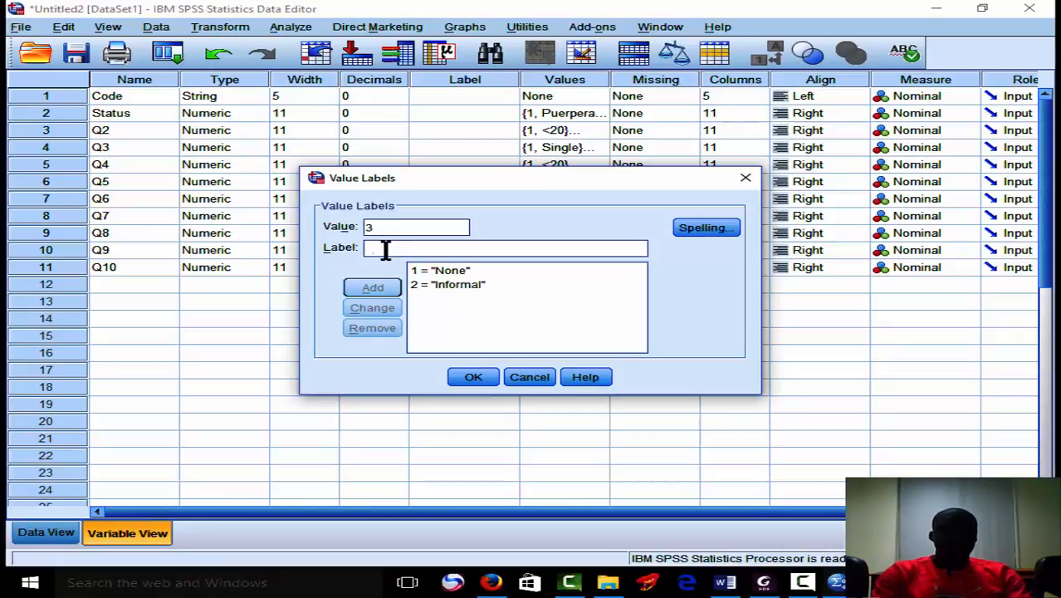
{"action": "type", "text": "Formal"}
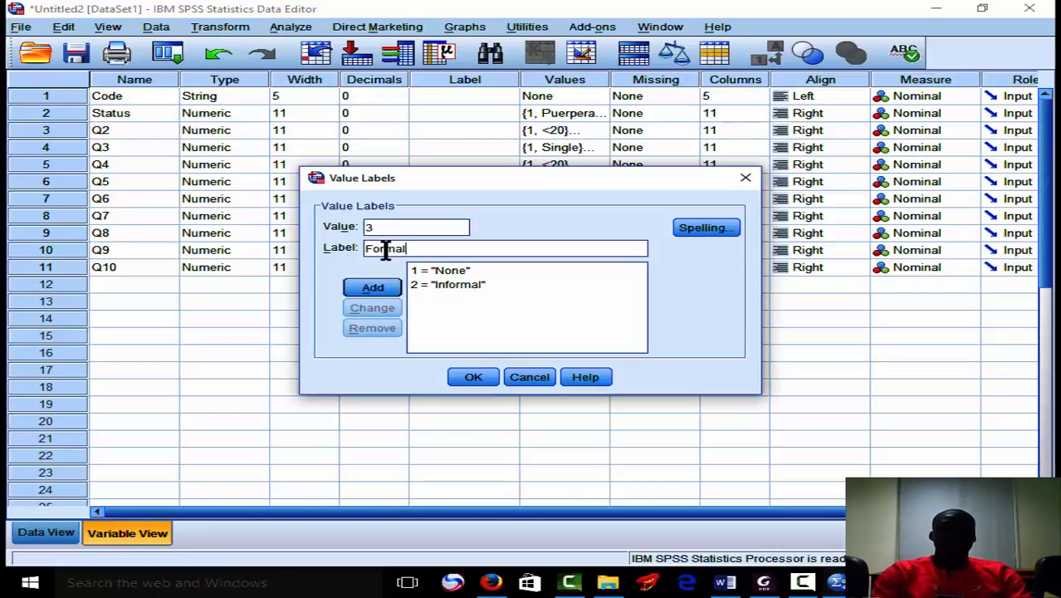
{"action": "left_click", "coordinate": [386, 288]}
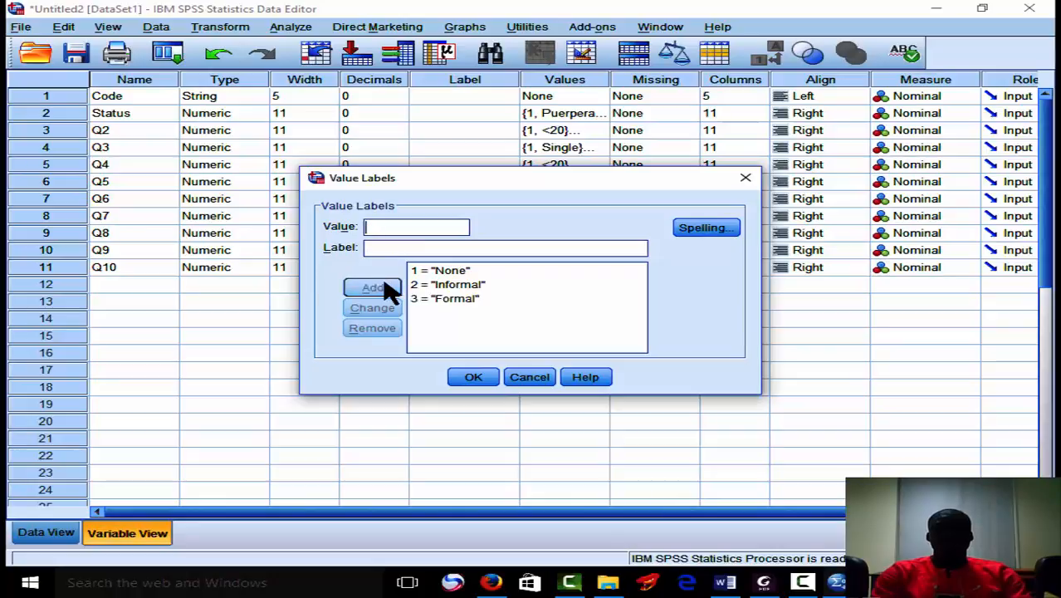
{"action": "left_click", "coordinate": [483, 384]}
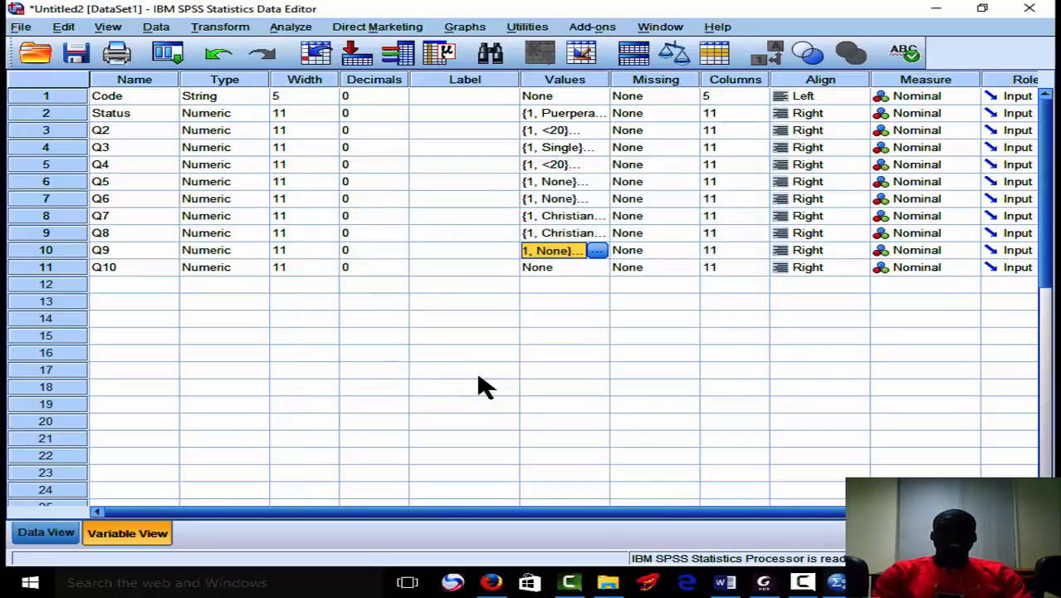
Copy the Q9 value labels to the Q10 variable.
{"action": "left_click", "coordinate": [572, 271]}
{"action": "key", "text": "ctrl+v"}
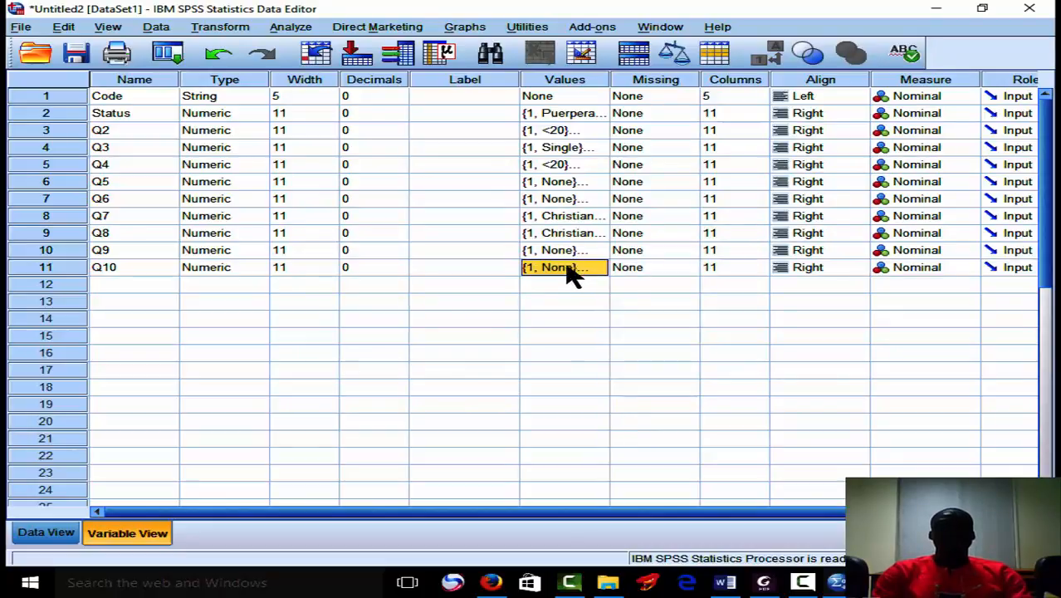
{"action": "left_click", "coordinate": [537, 353]}
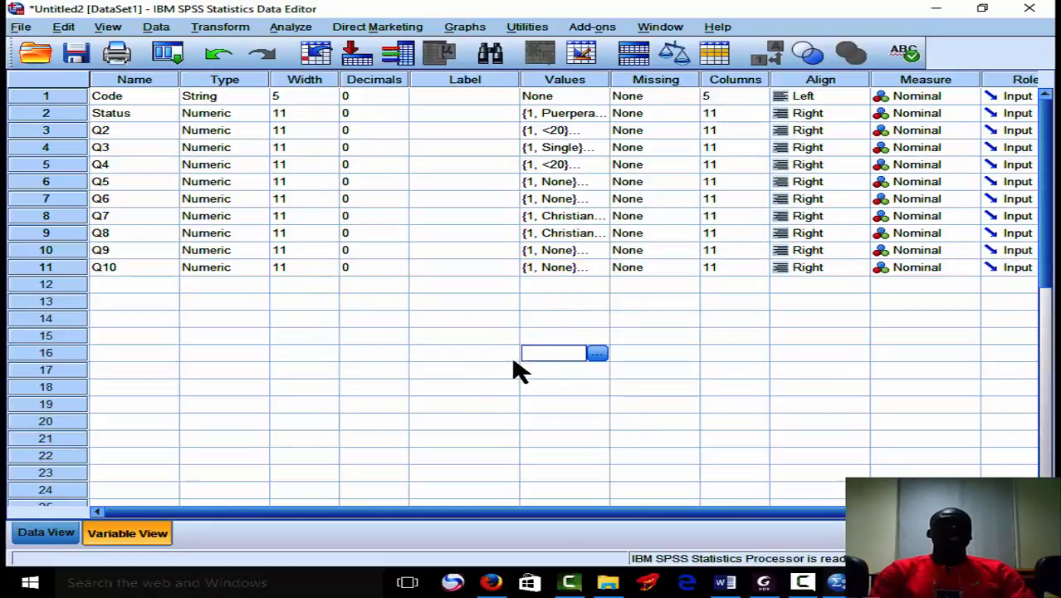
Show the data records with value labels instead of the numeric codes.
{"action": "left_click", "coordinate": [52, 532]}
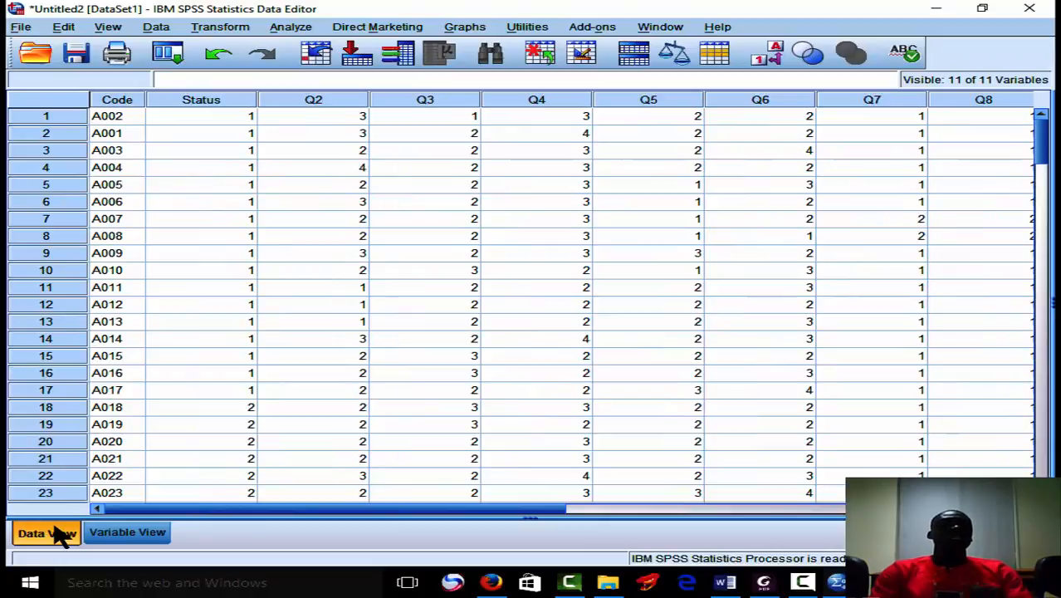
{"action": "left_click", "coordinate": [772, 58]}
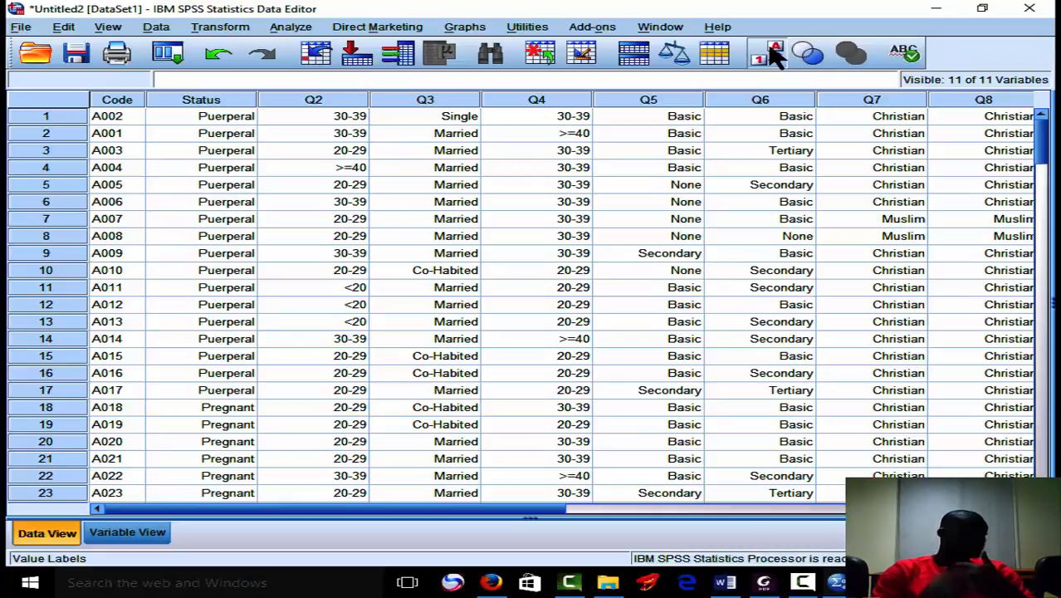
Save the dataset as an SPSS Statistics file named Demography in the New Analysis folder.
{"action": "left_click", "coordinate": [78, 59]}
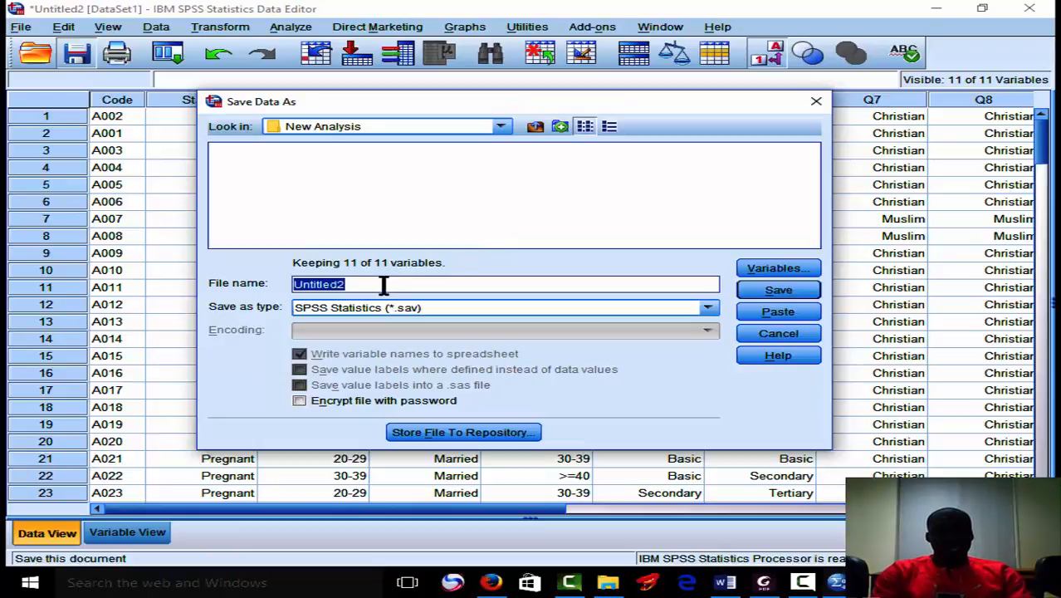
{"action": "type", "text": "Demography"}
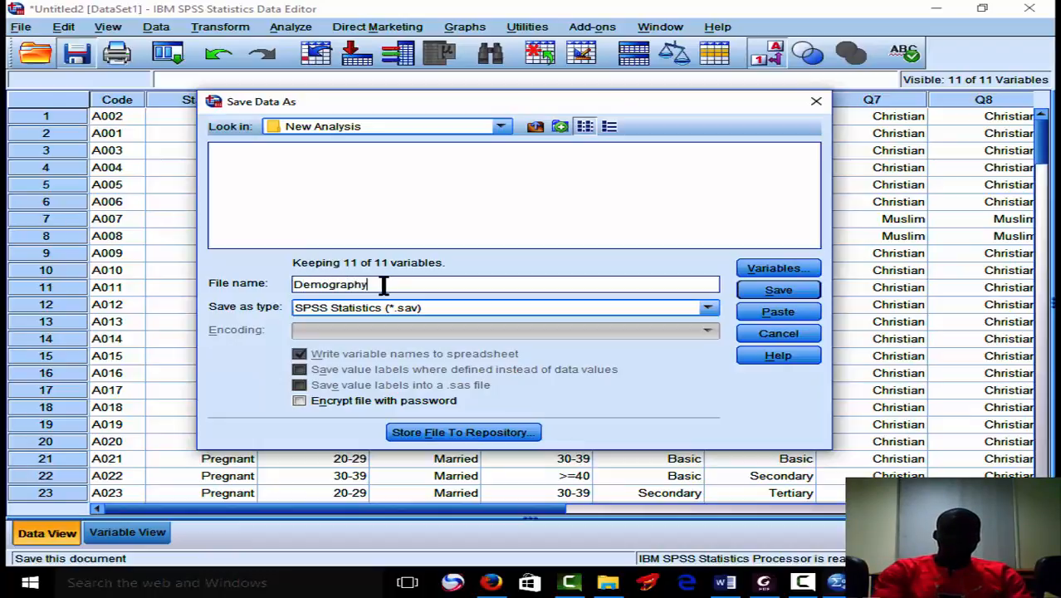
{"action": "left_click", "coordinate": [777, 291]}
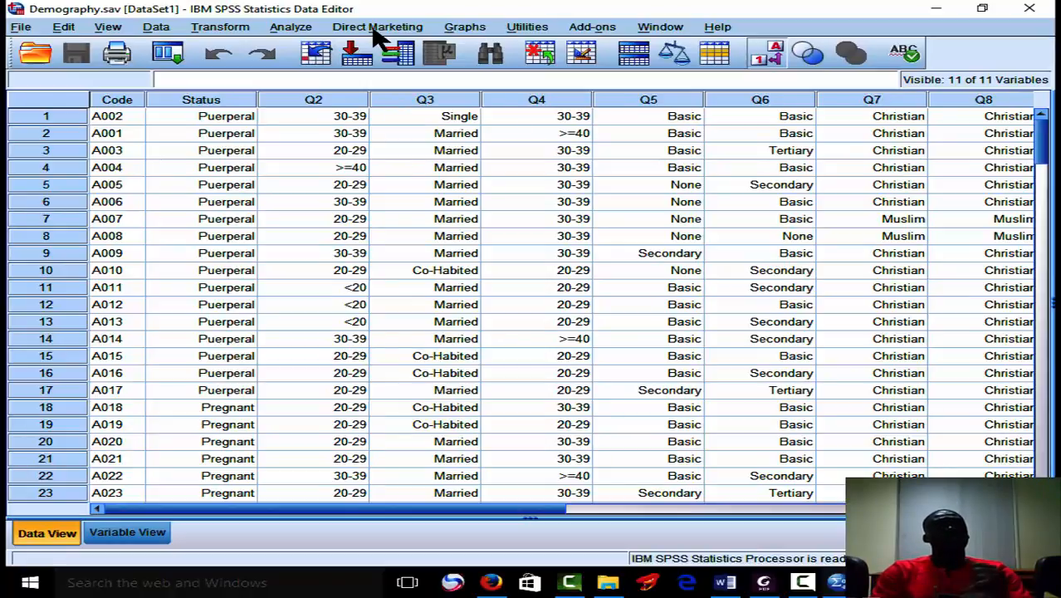
Start a Frequencies analysis and add Status to the variables to analyze.
{"action": "left_click", "coordinate": [307, 31]}
{"action": "mouse_move", "coordinate": [330, 72]}
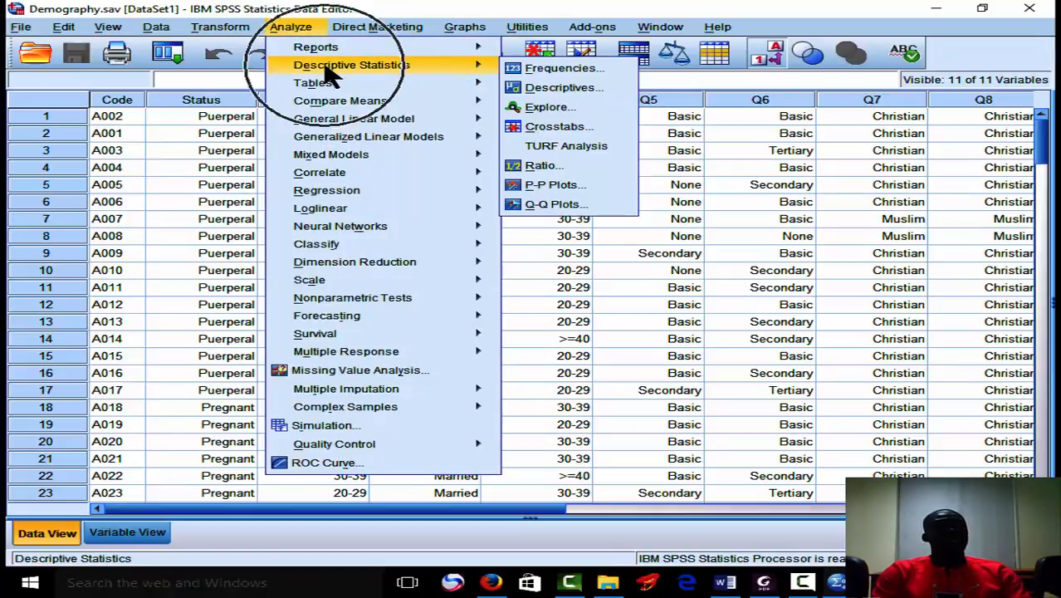
{"action": "left_click", "coordinate": [520, 71]}
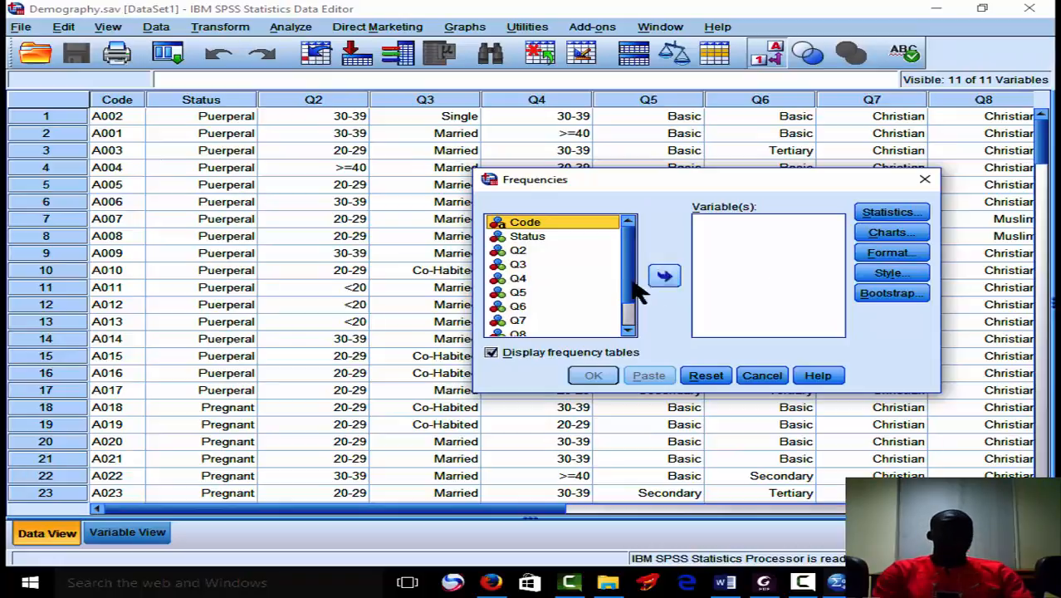
{"action": "left_click", "coordinate": [525, 239]}
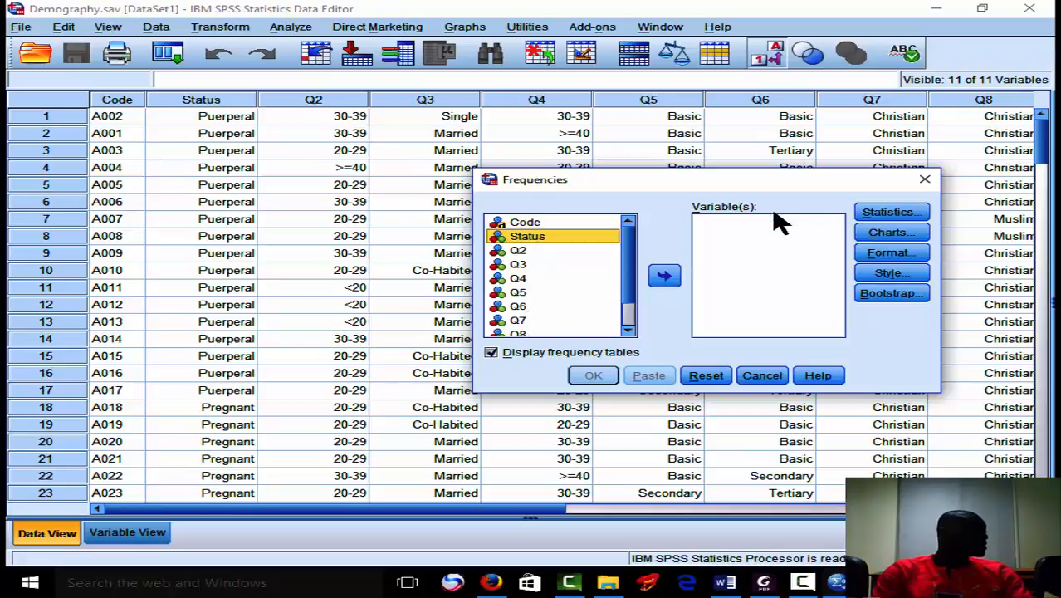
{"action": "left_click", "coordinate": [664, 276]}
Add variables Q2 through Q10 to the Frequencies analysis and run it with frequency tables displayed.
{"action": "left_click", "coordinate": [531, 236]}
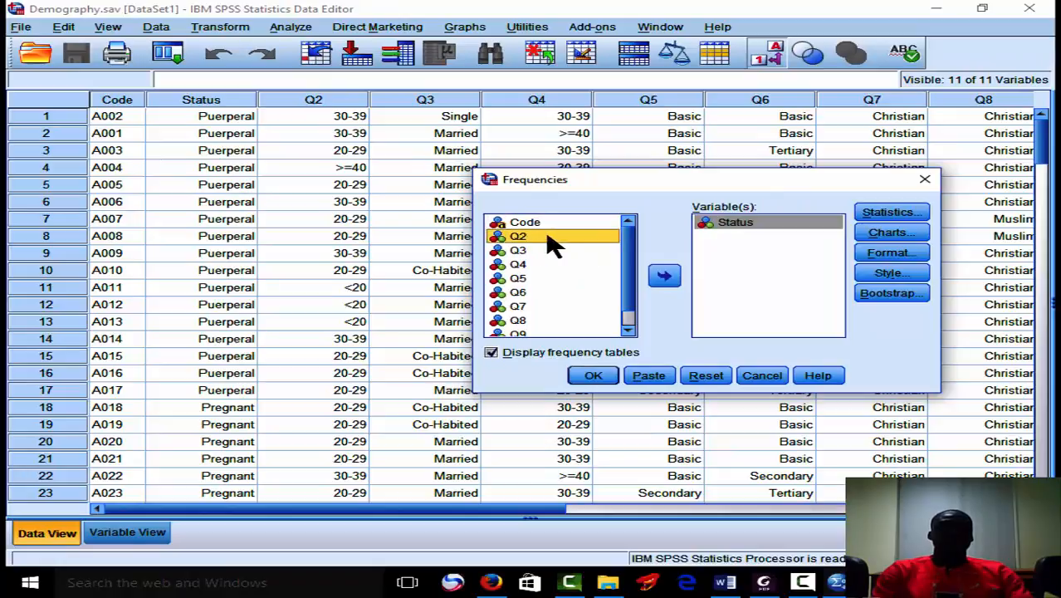
{"action": "left_click", "coordinate": [629, 329]}
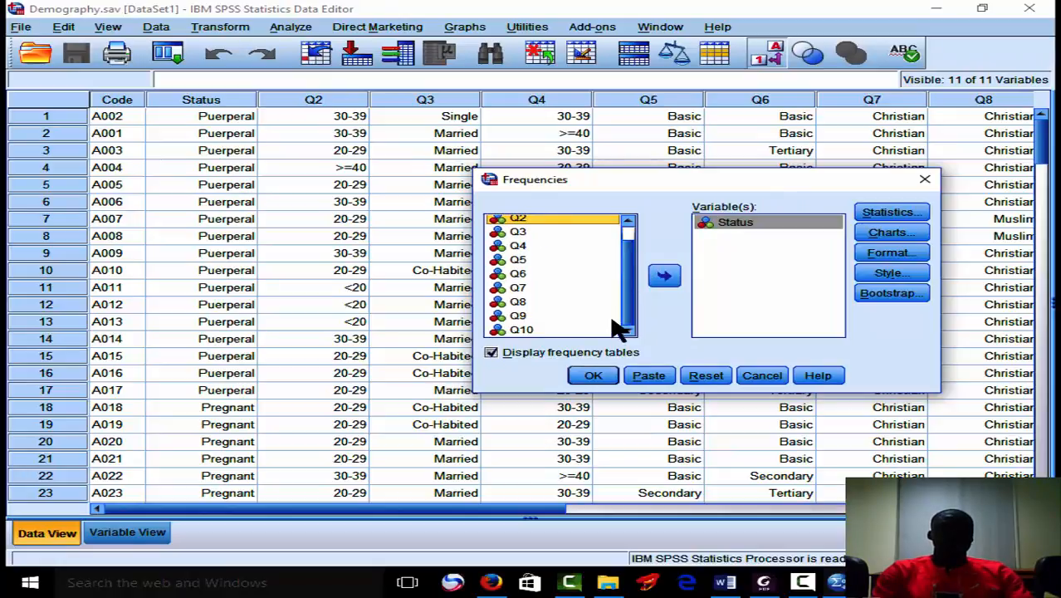
{"action": "left_click", "coordinate": [525, 329], "text": "shift"}
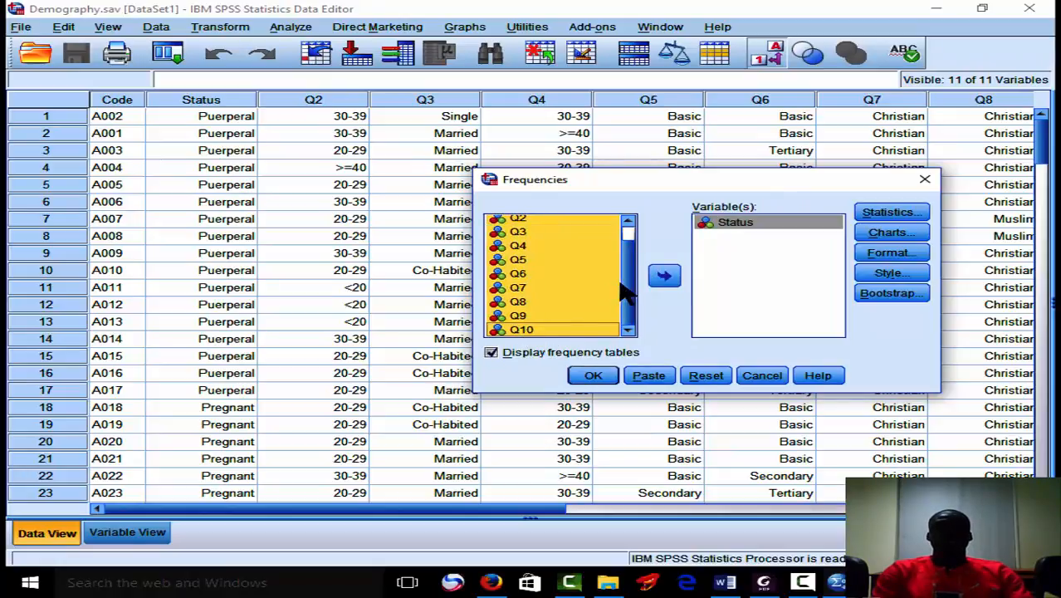
{"action": "left_click", "coordinate": [664, 276]}
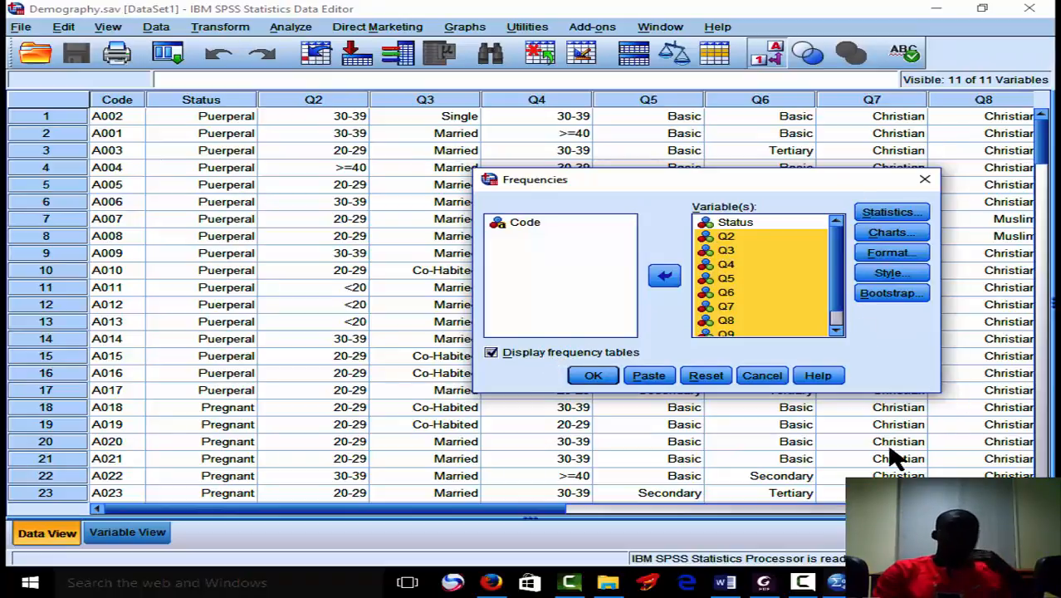
{"action": "left_click", "coordinate": [592, 376]}
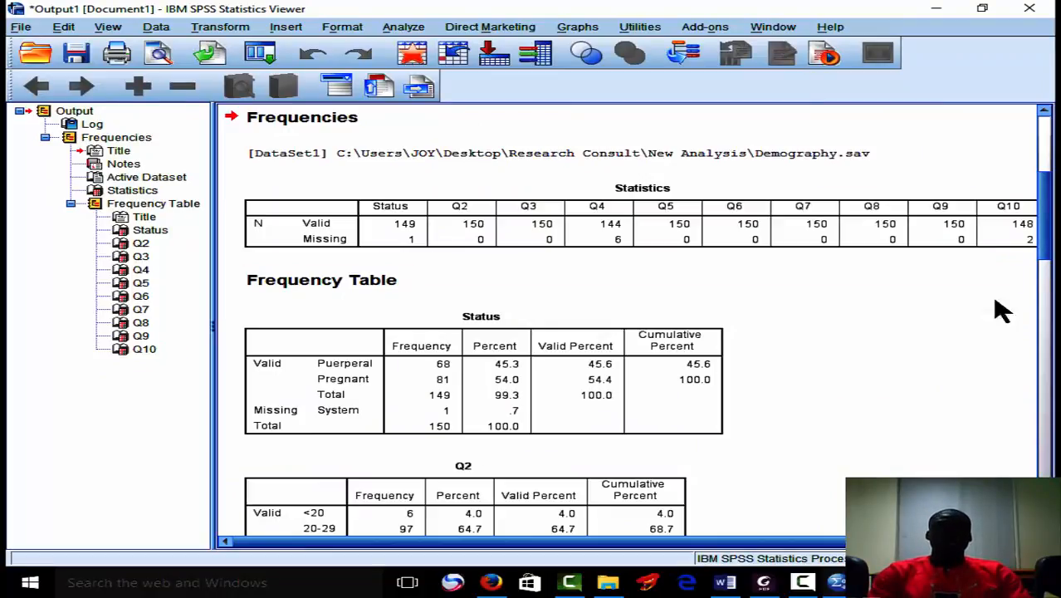
Start exporting all of the frequency output and set the document type to Excel 2007 and Higher Macro-enabled (*.xlsm).
{"action": "left_click", "coordinate": [553, 378]}
{"action": "left_click", "coordinate": [824, 434]}
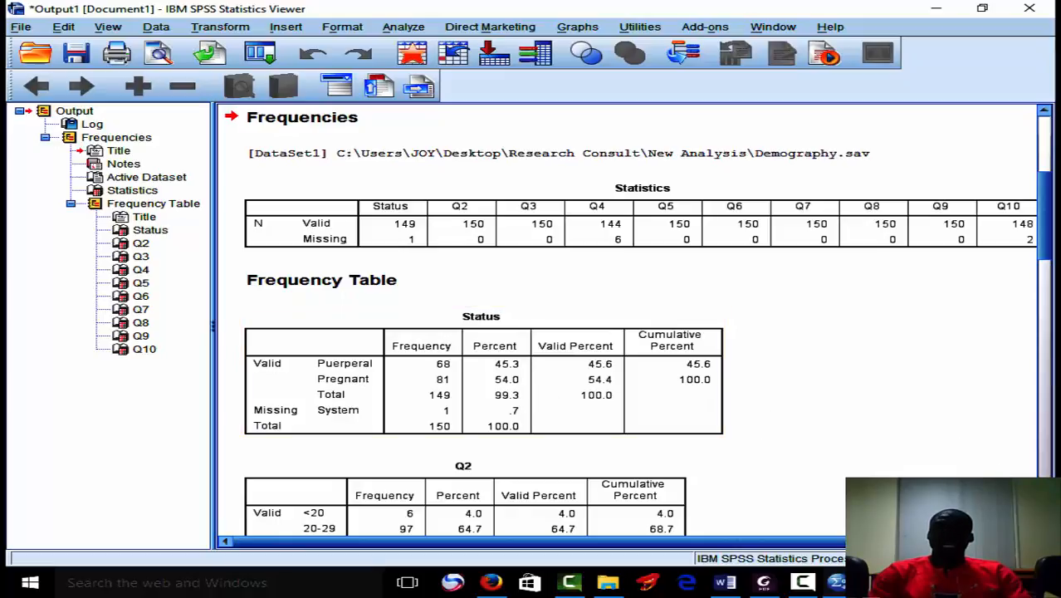
{"action": "scroll", "coordinate": [630, 319], "scroll_direction": "down", "scroll_amount": 5}
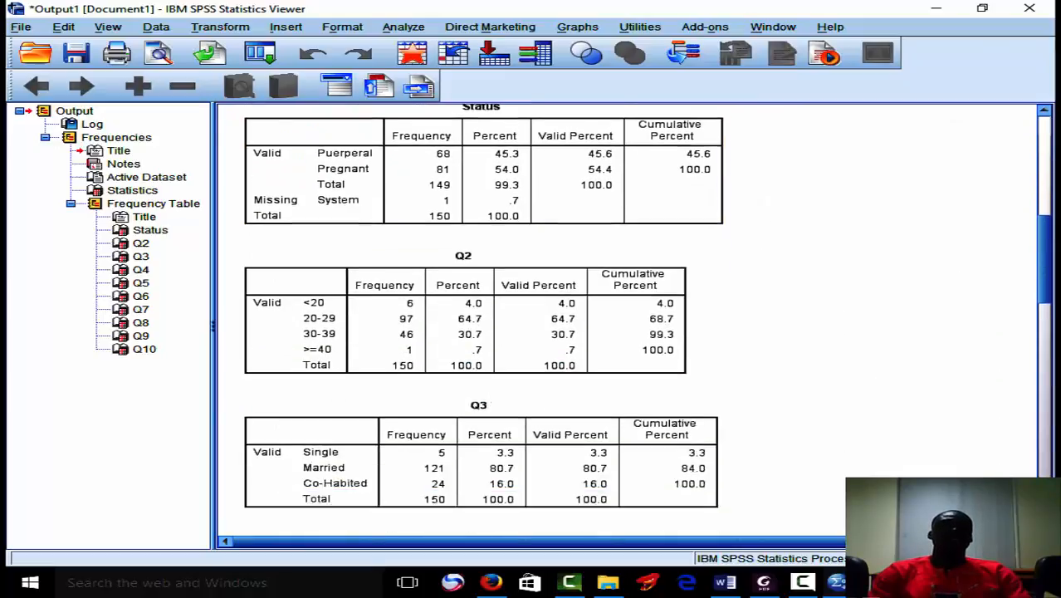
{"action": "left_click", "coordinate": [676, 253]}
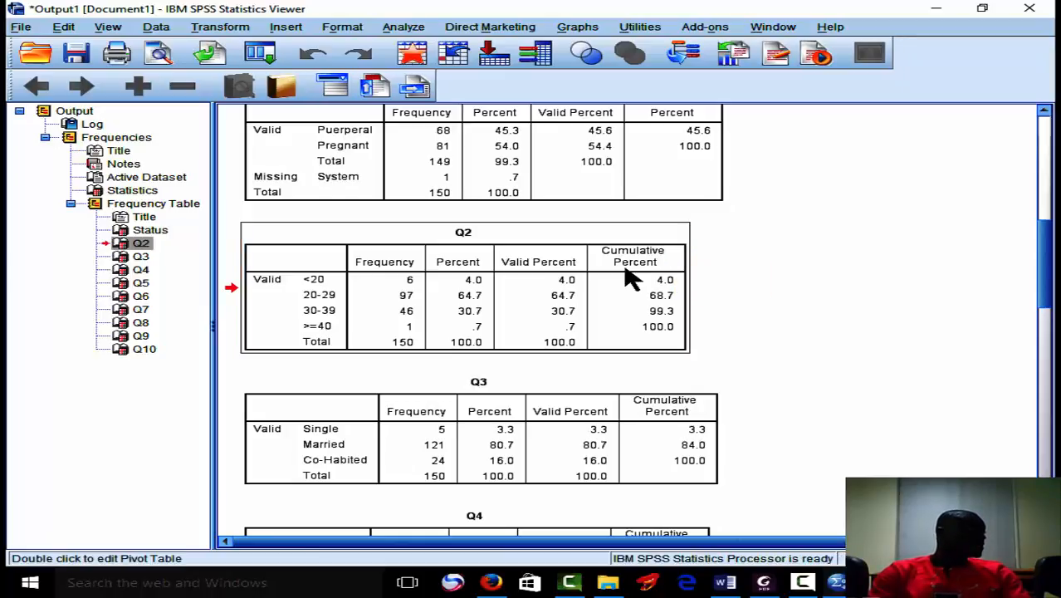
{"action": "right_click", "coordinate": [816, 212]}
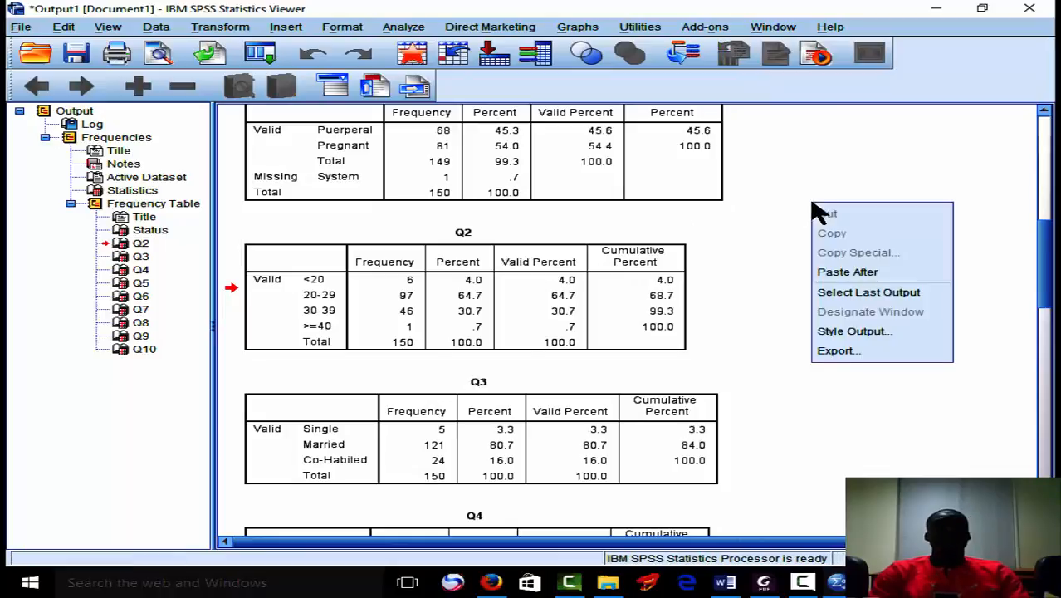
{"action": "left_click", "coordinate": [837, 350]}
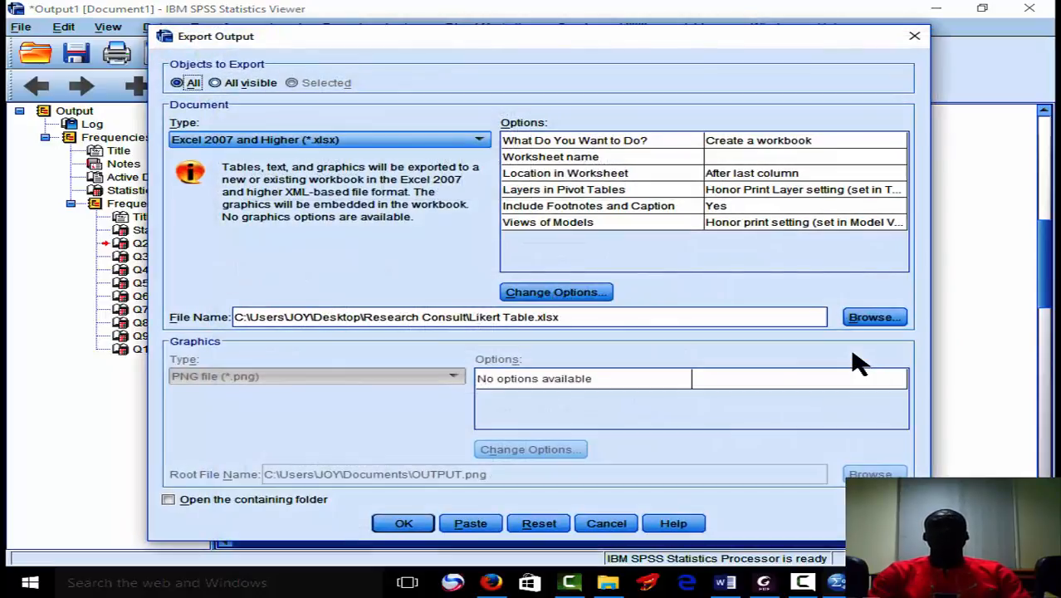
{"action": "left_click", "coordinate": [407, 145]}
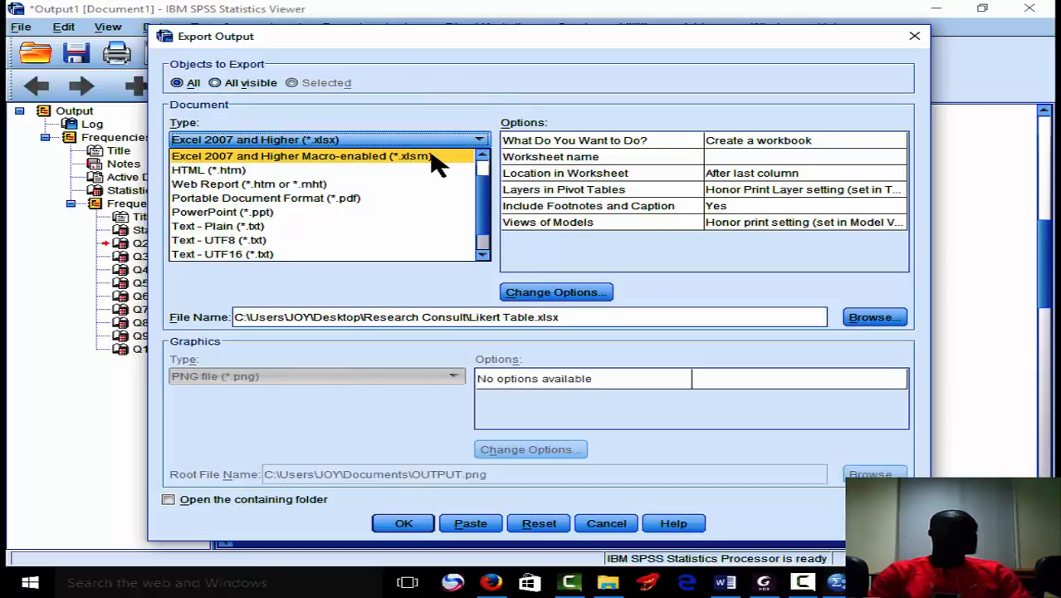
{"action": "left_click", "coordinate": [437, 158]}
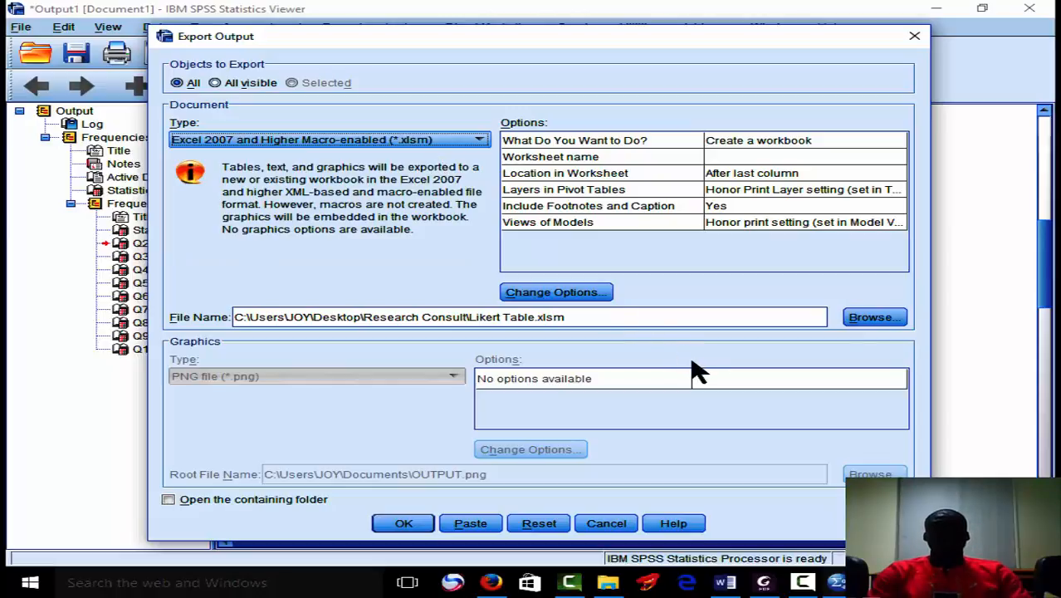
Replace the whole export file path with the name Demo.
{"action": "left_click", "coordinate": [629, 324]}
{"action": "left_click", "coordinate": [629, 324]}
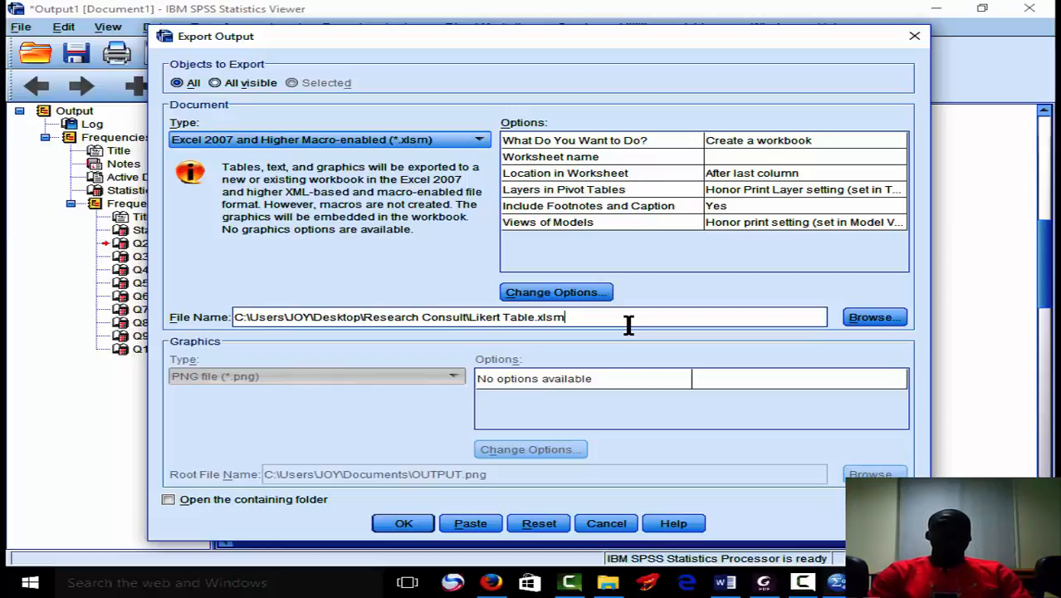
{"action": "left_click_drag", "start_coordinate": [628, 325], "coordinate": [358, 297]}
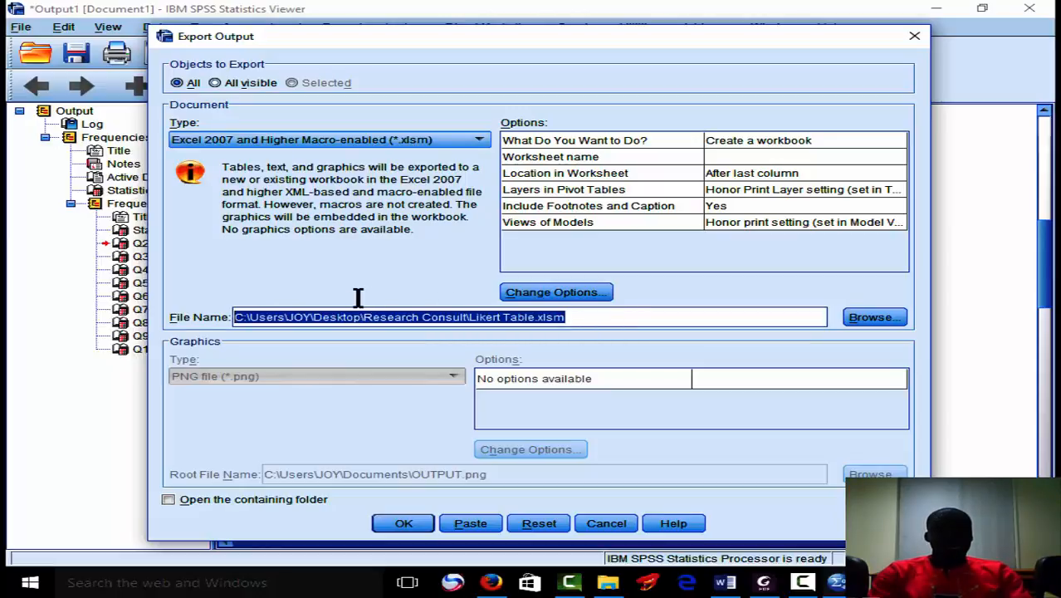
{"action": "left_click", "coordinate": [566, 316]}
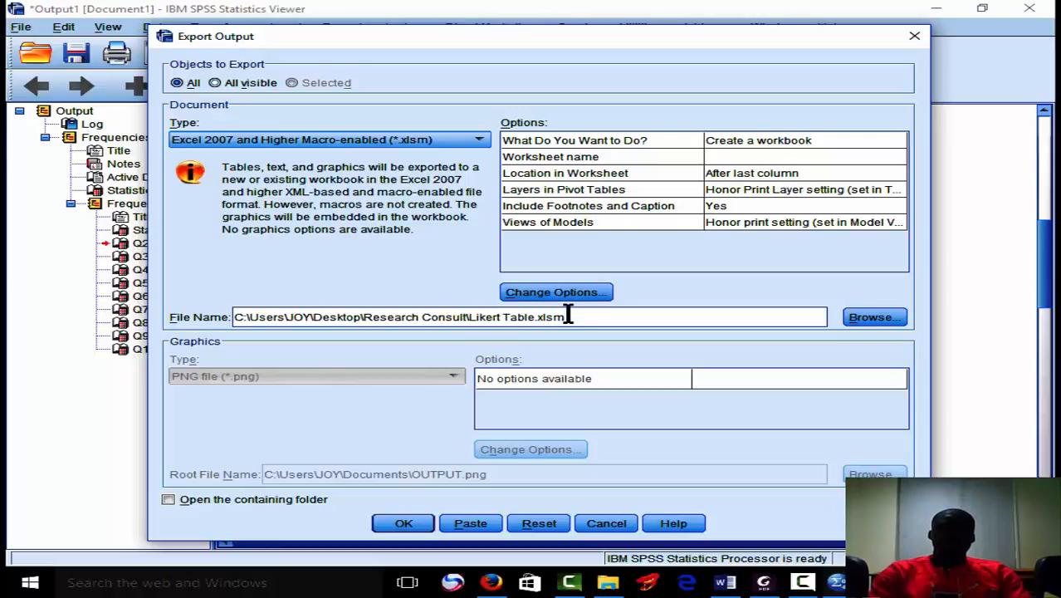
{"action": "left_click_drag", "start_coordinate": [567, 317], "coordinate": [217, 290]}
{"action": "type", "text": "Demo"}
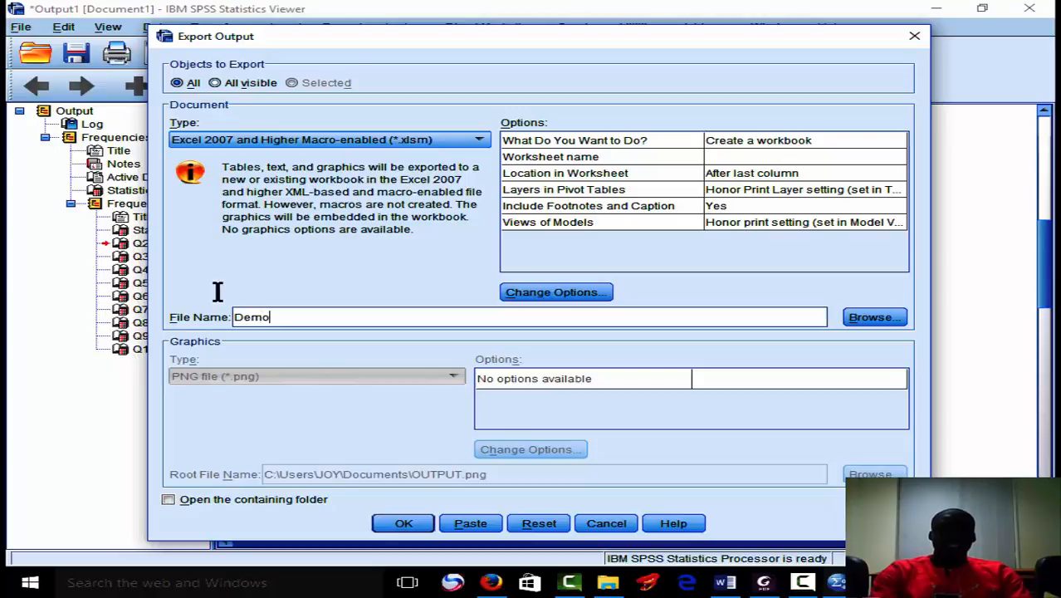
Browse for the export location and choose the New Analysis folder inside Research Consult on the Desktop.
{"action": "left_click", "coordinate": [882, 322]}
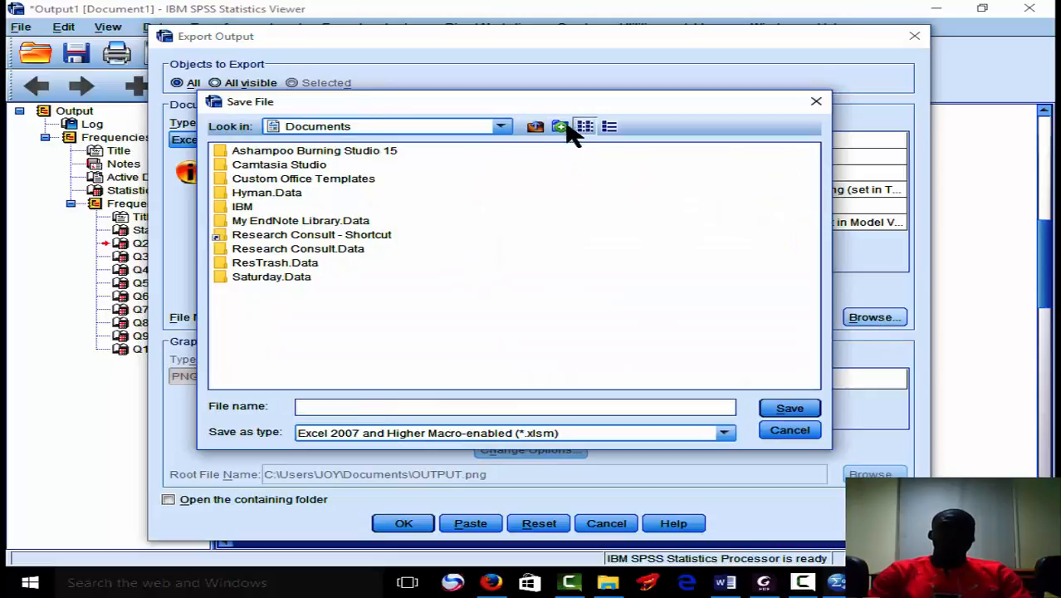
{"action": "left_click", "coordinate": [535, 128]}
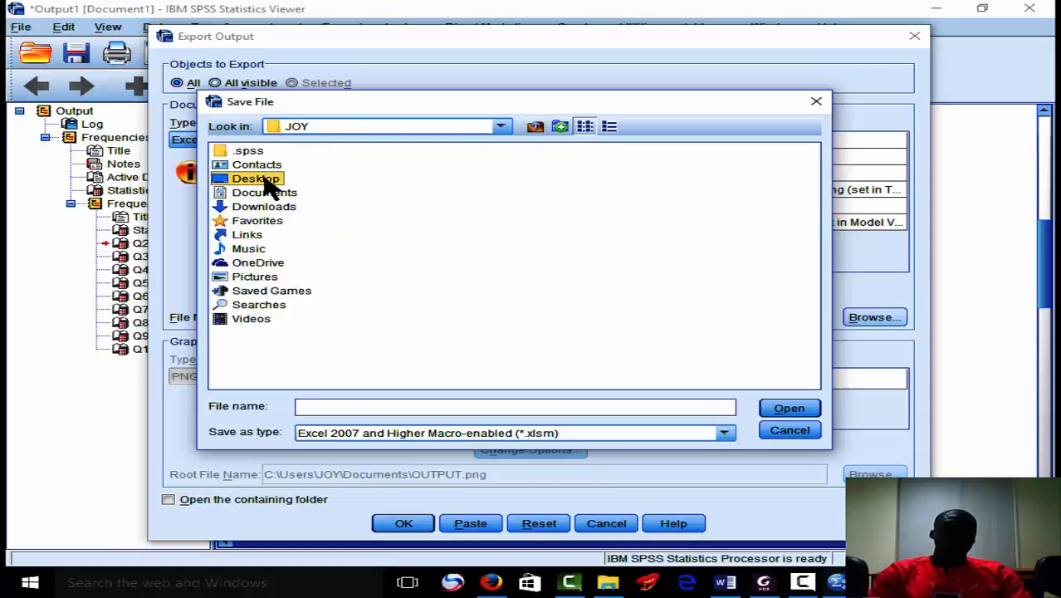
{"action": "double_click", "coordinate": [262, 178]}
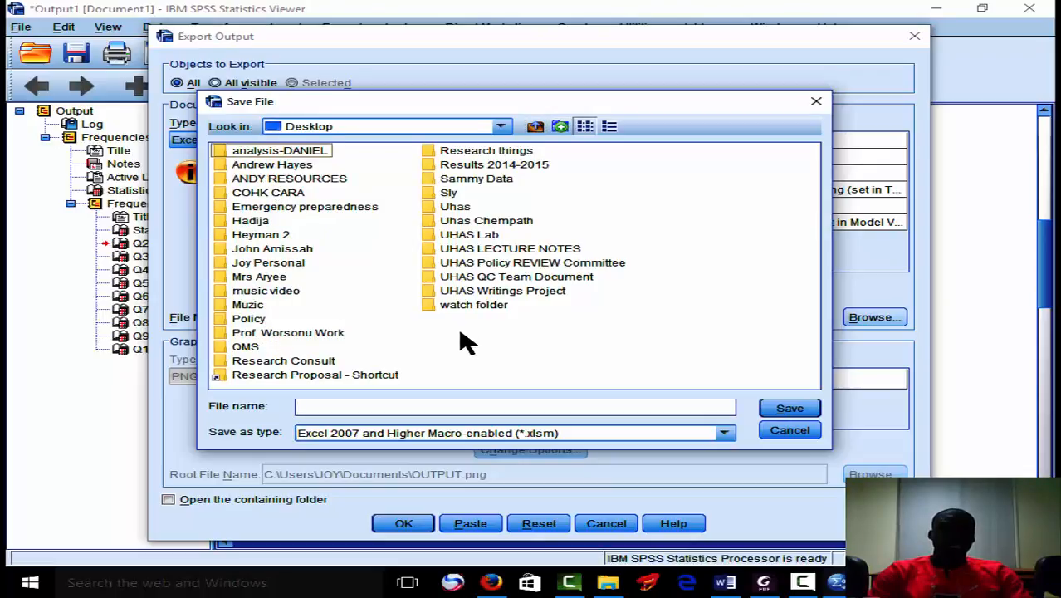
{"action": "left_click", "coordinate": [323, 362]}
{"action": "double_click", "coordinate": [327, 371]}
{"action": "left_click", "coordinate": [346, 407]}
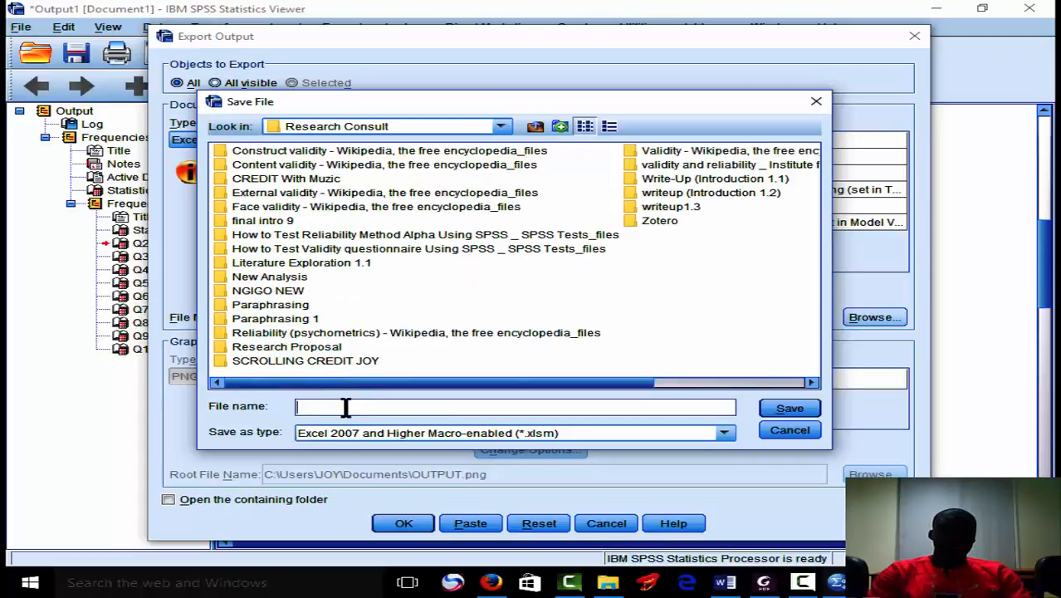
{"action": "double_click", "coordinate": [299, 279]}
Name the export file Demo, save that choice and export the output.
{"action": "left_click", "coordinate": [343, 407]}
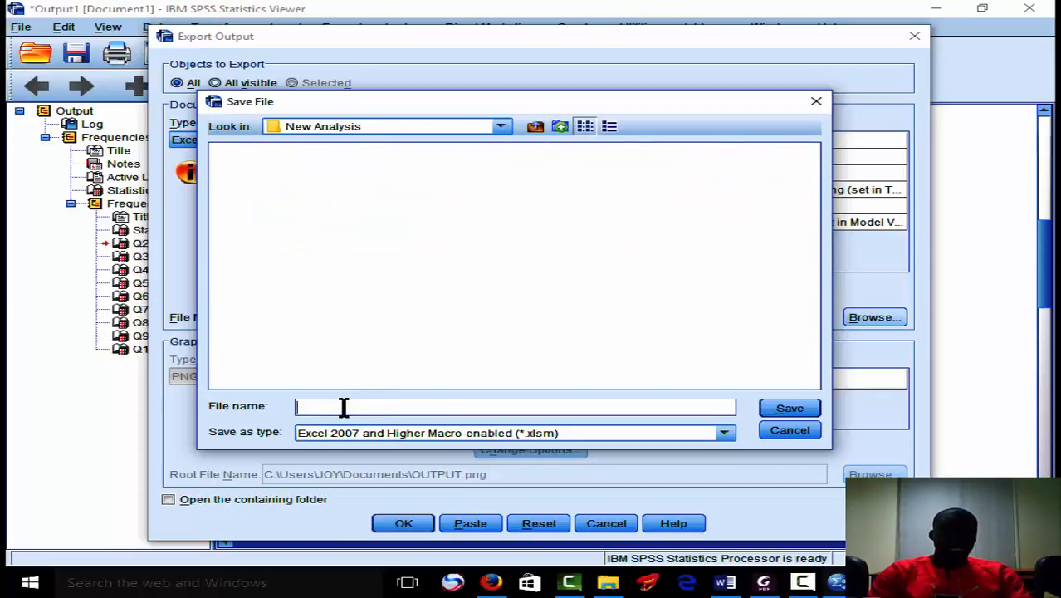
{"action": "type", "text": "Demo"}
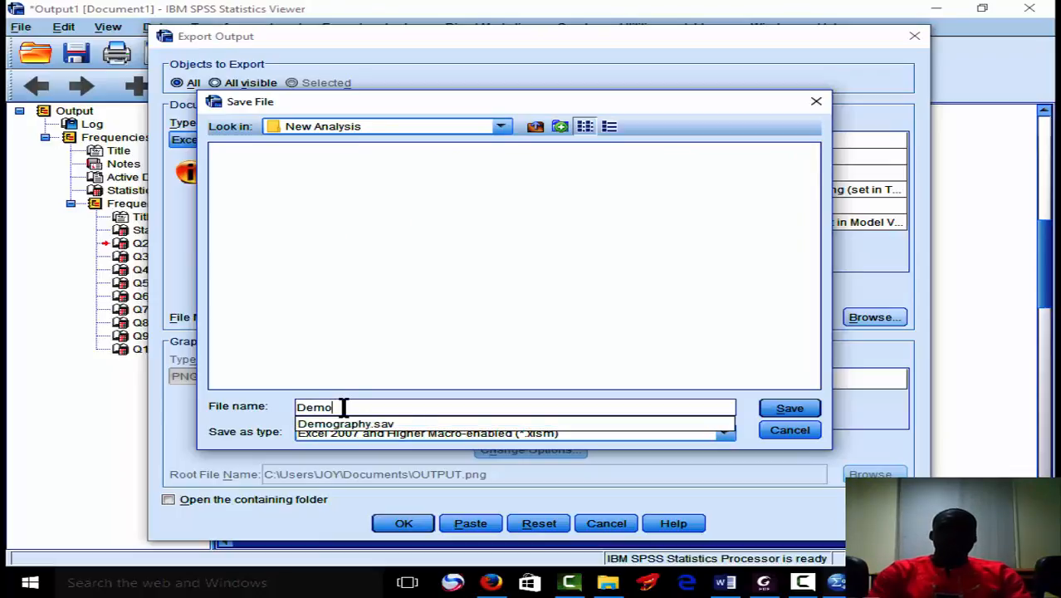
{"action": "left_click", "coordinate": [780, 407]}
{"action": "left_click", "coordinate": [402, 524]}
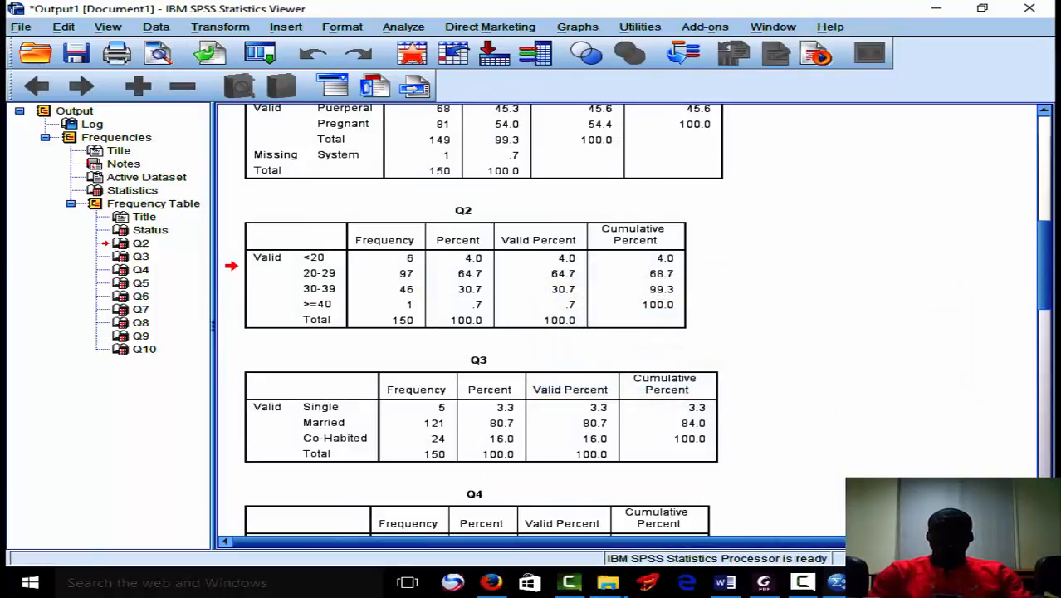
Switch to File Explorer and open the exported Demo workbook in Excel at its frequency tables.
{"action": "left_click", "coordinate": [607, 584]}
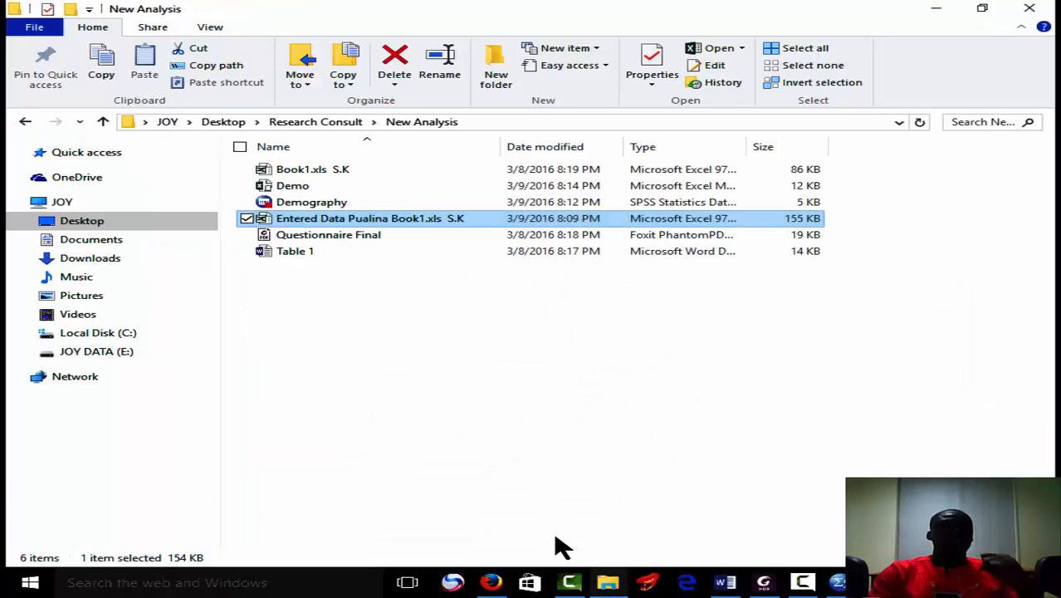
{"action": "double_click", "coordinate": [327, 193]}
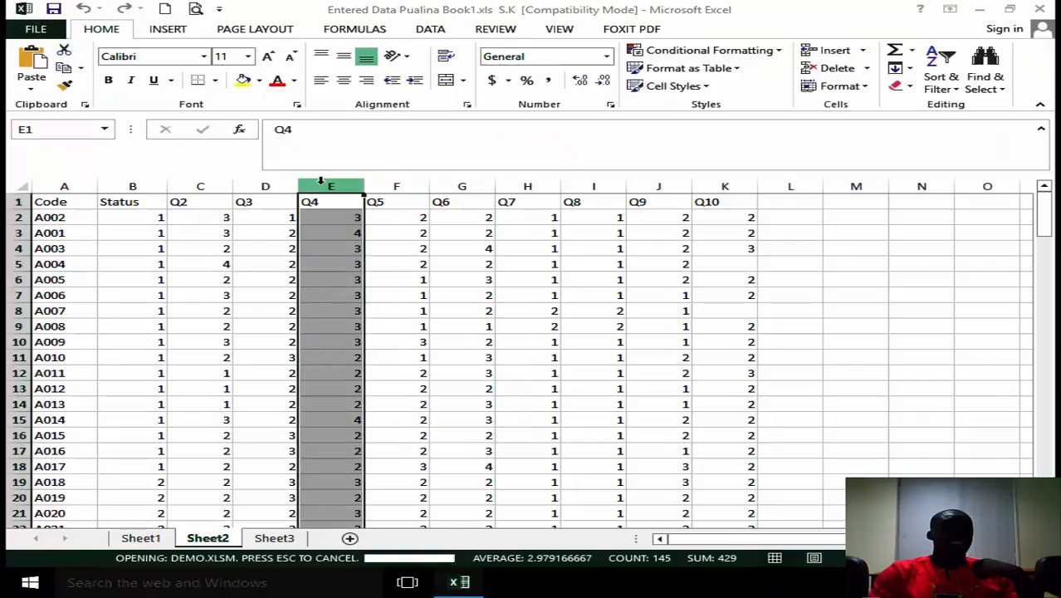
{"action": "left_click_drag", "start_coordinate": [1044, 232], "coordinate": [1044, 316]}
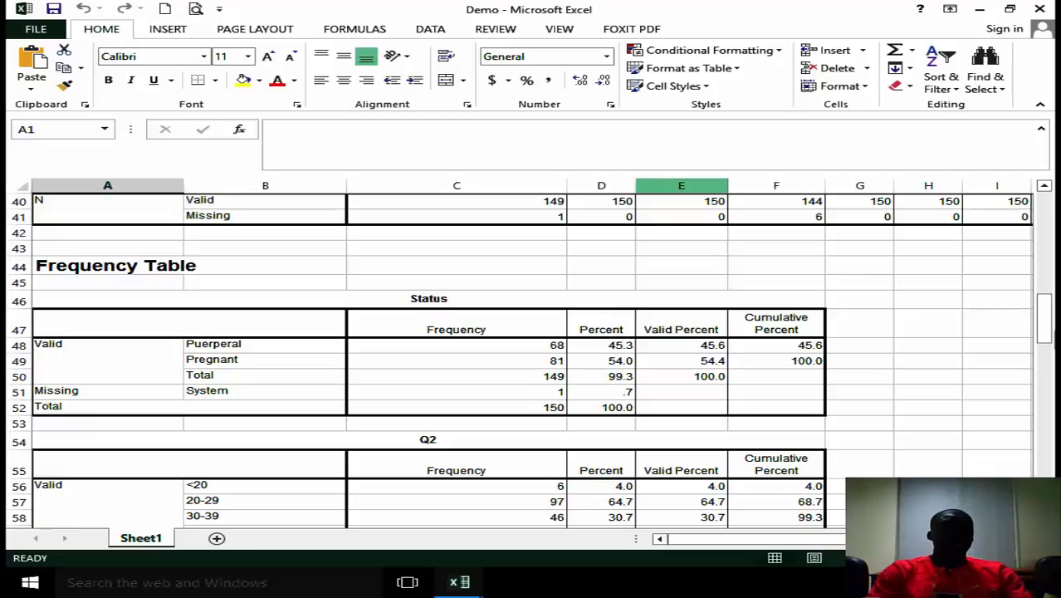
Select the entire exported sheet and unmerge all of its merged cells.
{"action": "left_click_drag", "start_coordinate": [1053, 333], "coordinate": [1047, 309]}
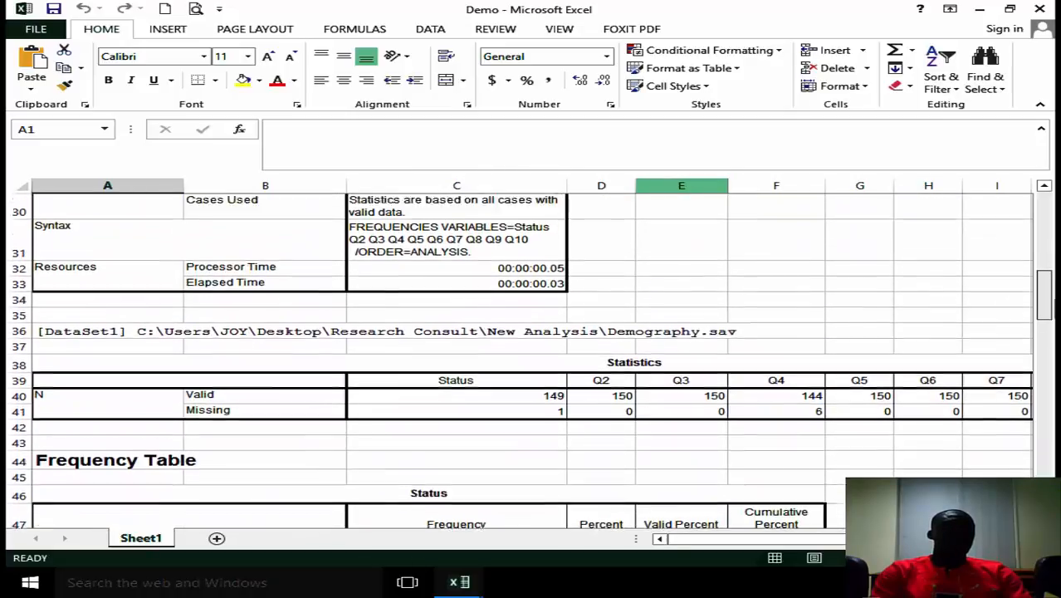
{"action": "left_click", "coordinate": [18, 185]}
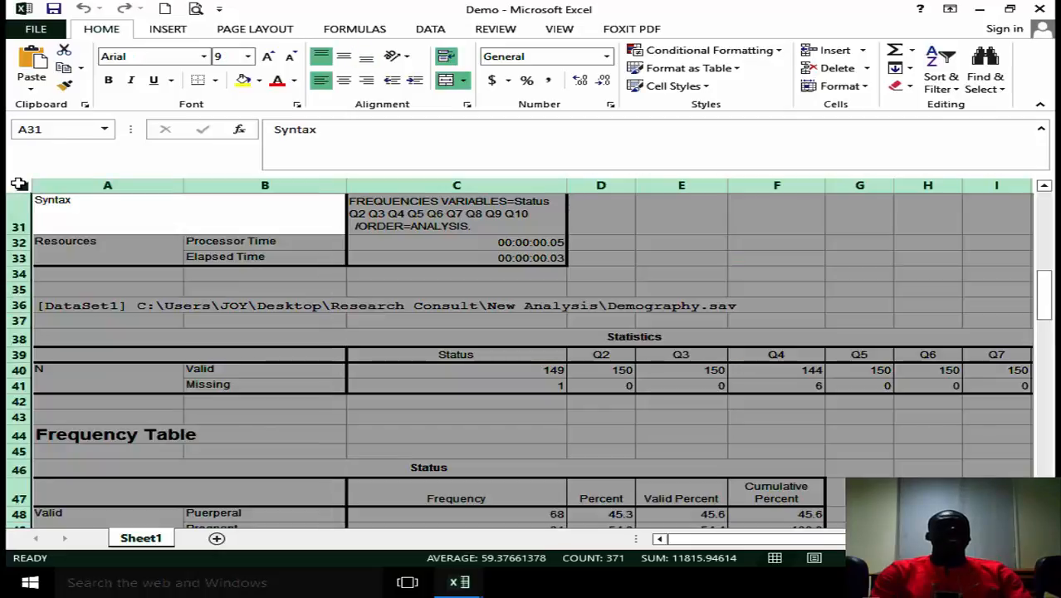
{"action": "left_click", "coordinate": [449, 83]}
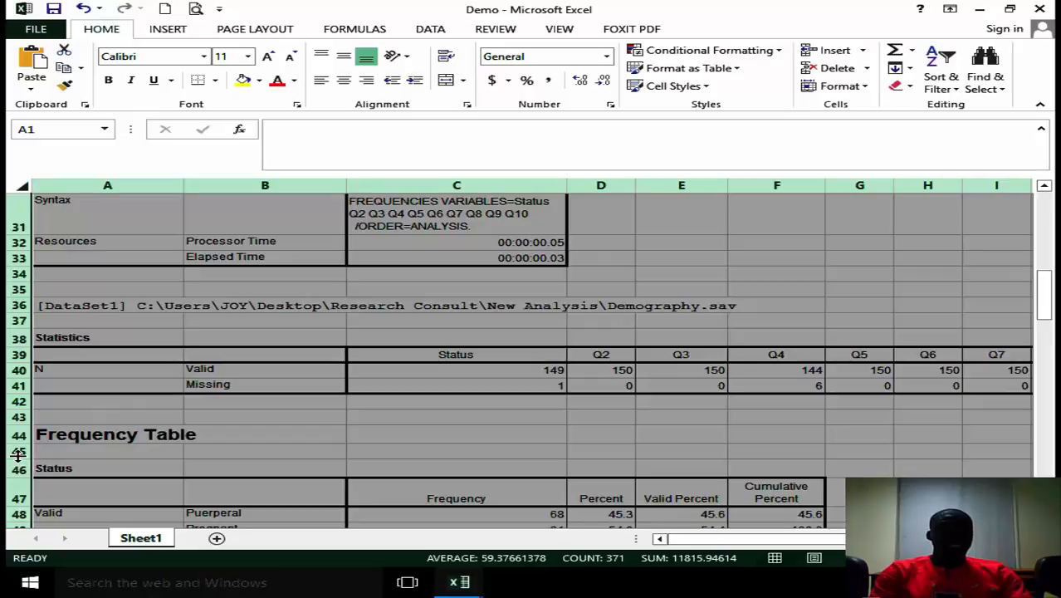
Delete rows 1 to 45 above the Status frequency table.
{"action": "left_click_drag", "start_coordinate": [11, 452], "coordinate": [51, 191]}
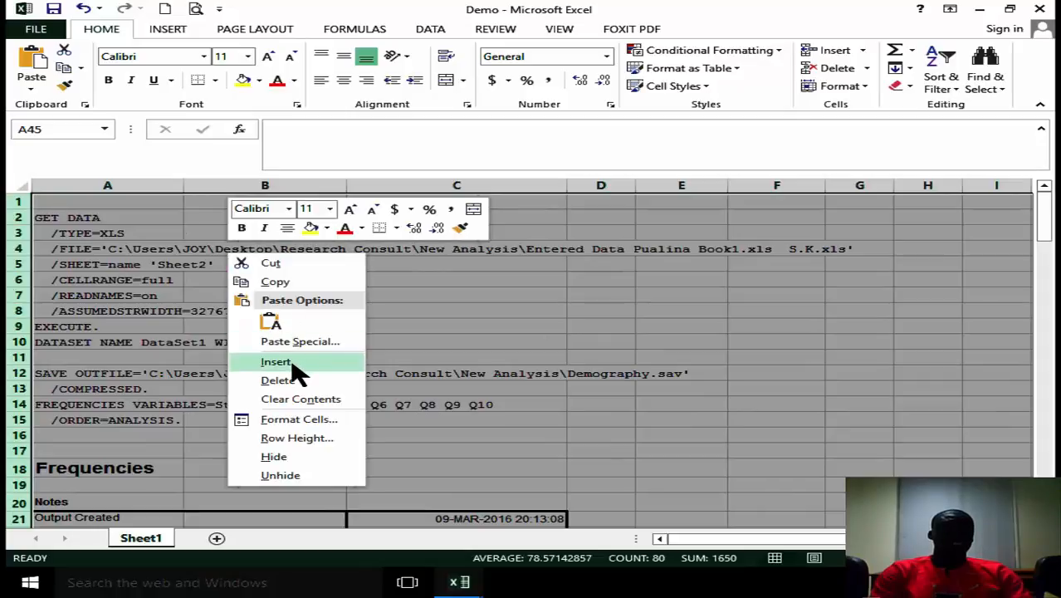
{"action": "left_click", "coordinate": [277, 380]}
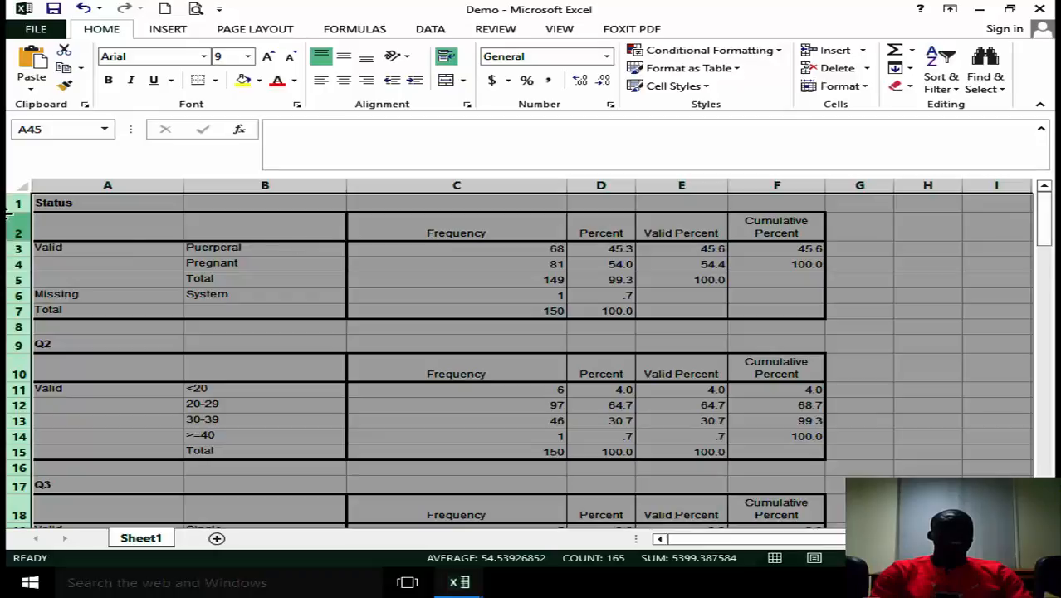
{"action": "left_click", "coordinate": [331, 308]}
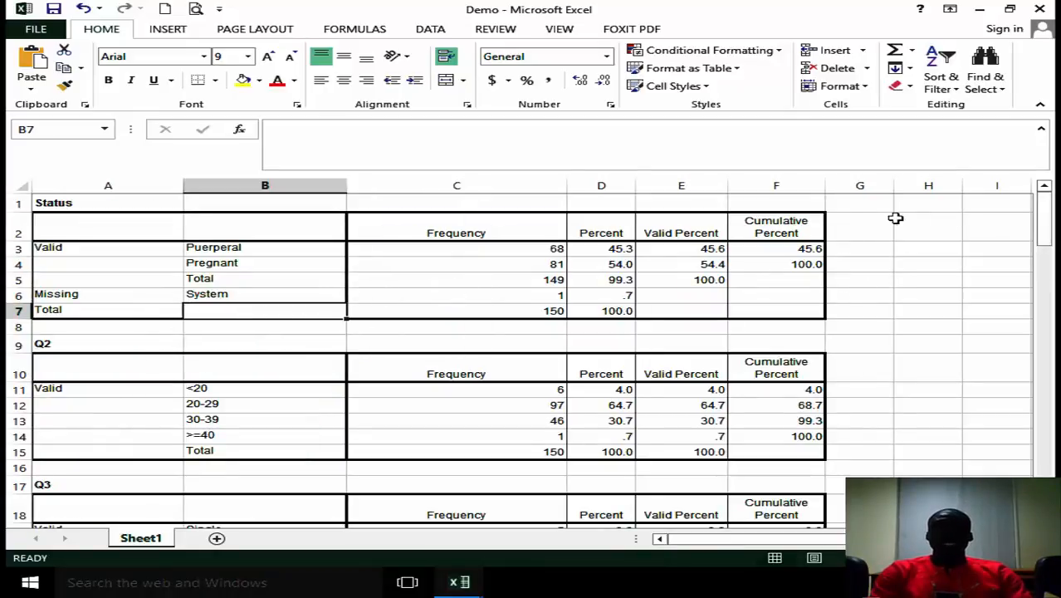
Delete the entire Cumulative Percent column from the sheet.
{"action": "left_click", "coordinate": [801, 179]}
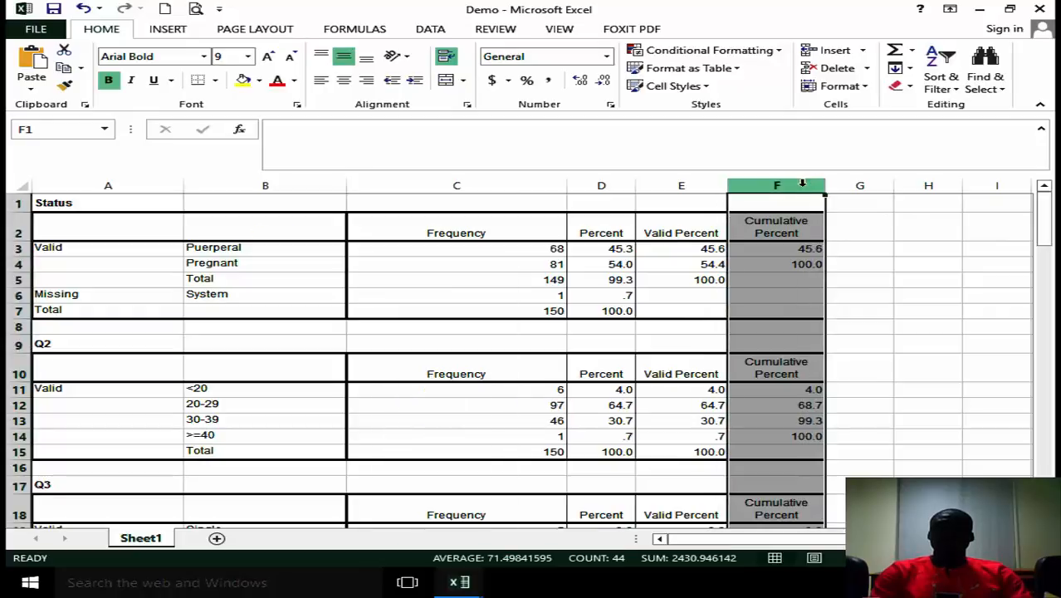
{"action": "right_click", "coordinate": [793, 253]}
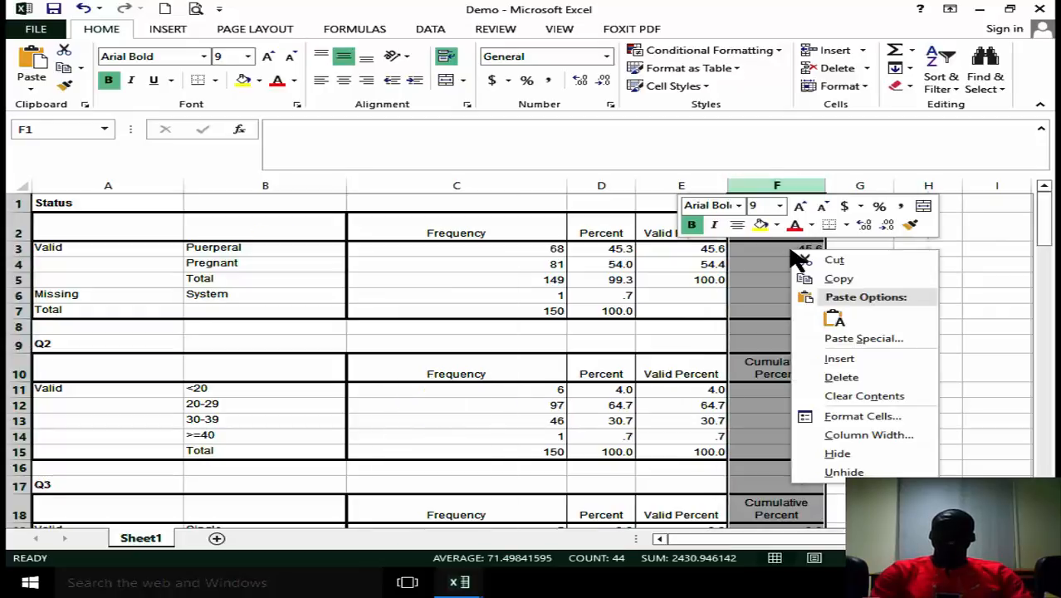
{"action": "left_click", "coordinate": [873, 380]}
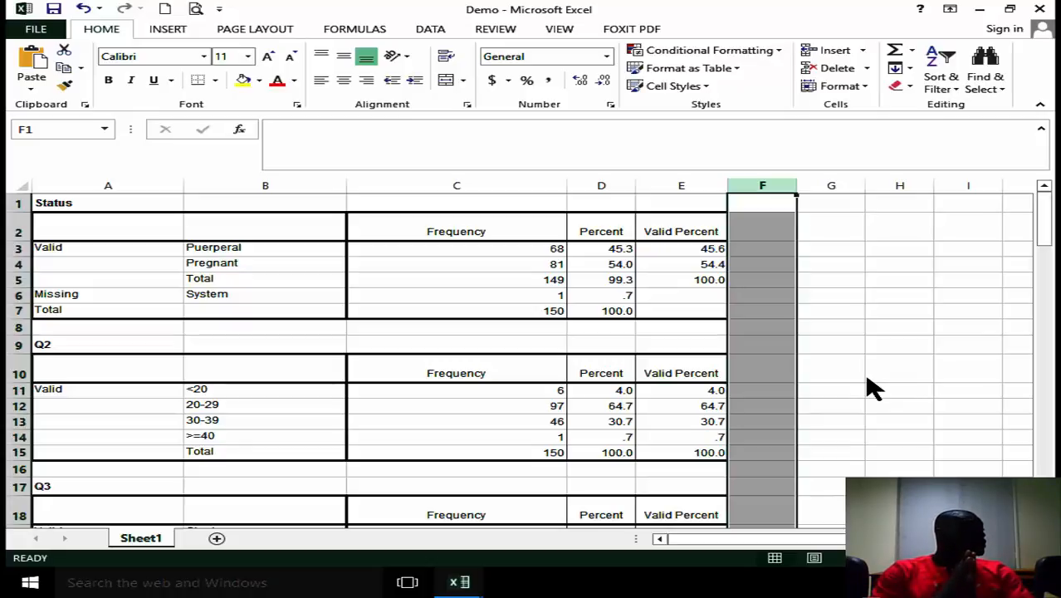
Delete the entire Percent column from the sheet, keeping Frequency and Valid Percent.
{"action": "left_click", "coordinate": [602, 187]}
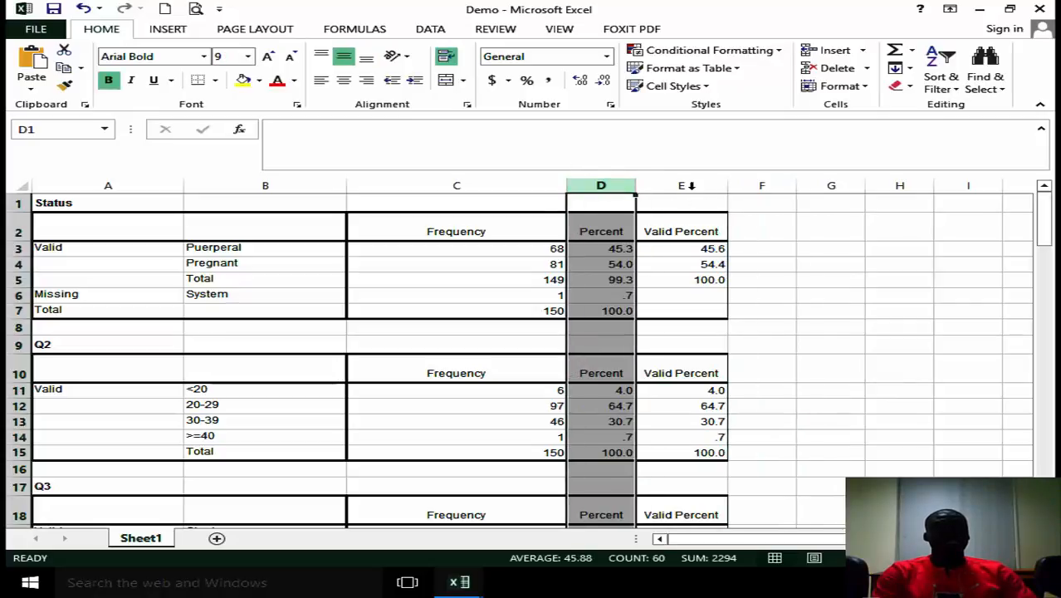
{"action": "left_click", "coordinate": [684, 183]}
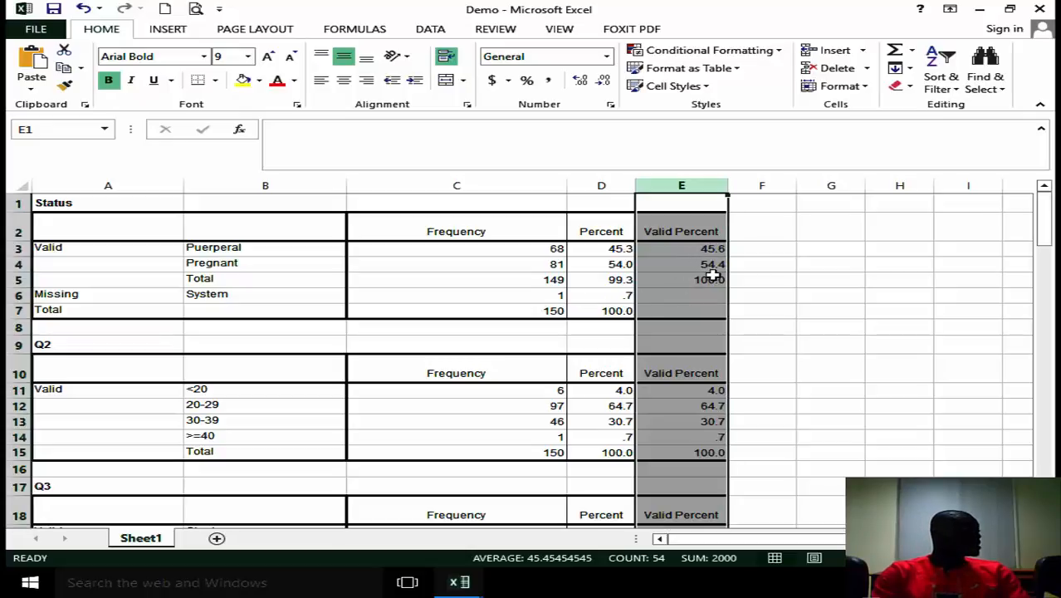
{"action": "left_click", "coordinate": [605, 178]}
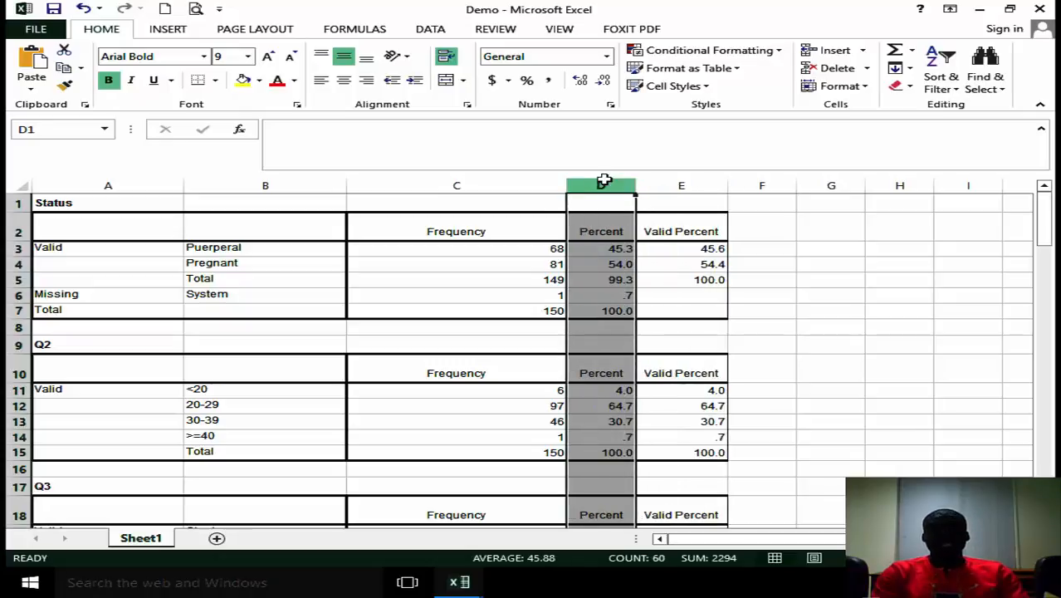
{"action": "right_click", "coordinate": [613, 296]}
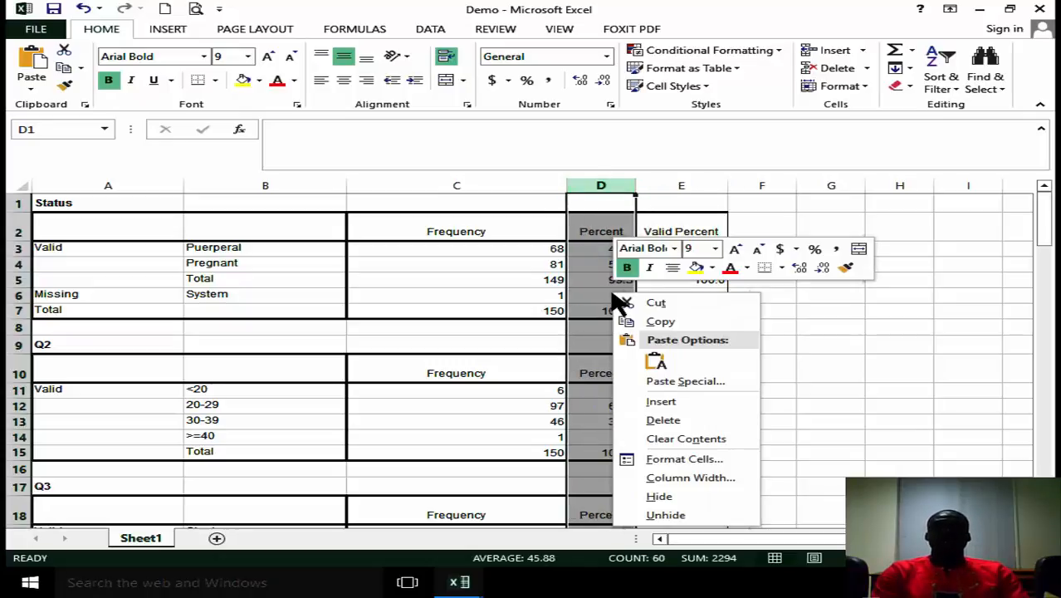
{"action": "left_click", "coordinate": [681, 420]}
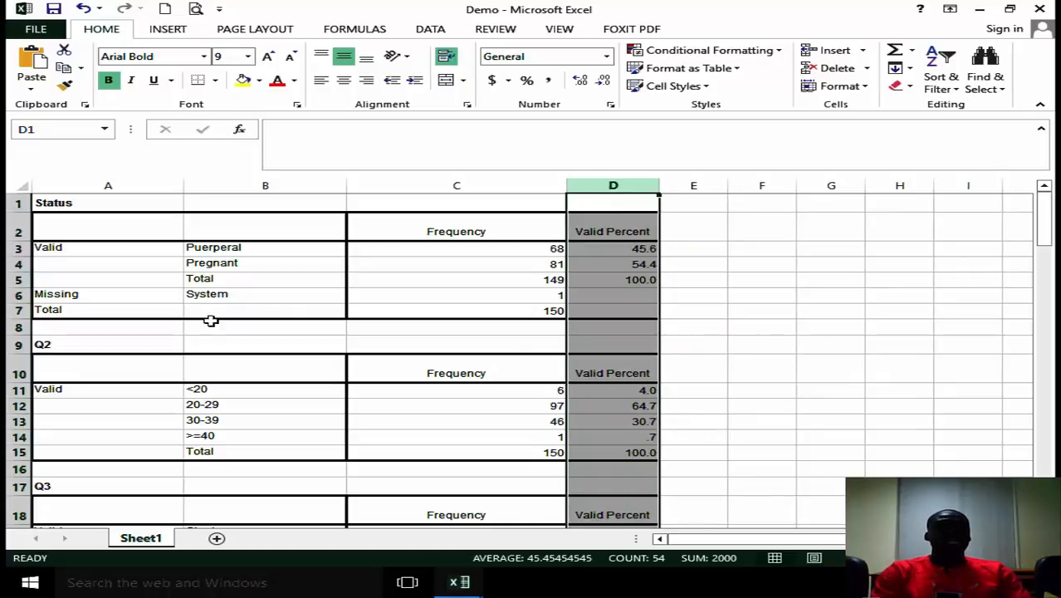
Delete the Missing and overall Total rows, 6 and 7, from the Status table.
{"action": "left_click_drag", "start_coordinate": [18, 296], "coordinate": [22, 313]}
{"action": "right_click", "coordinate": [24, 316]}
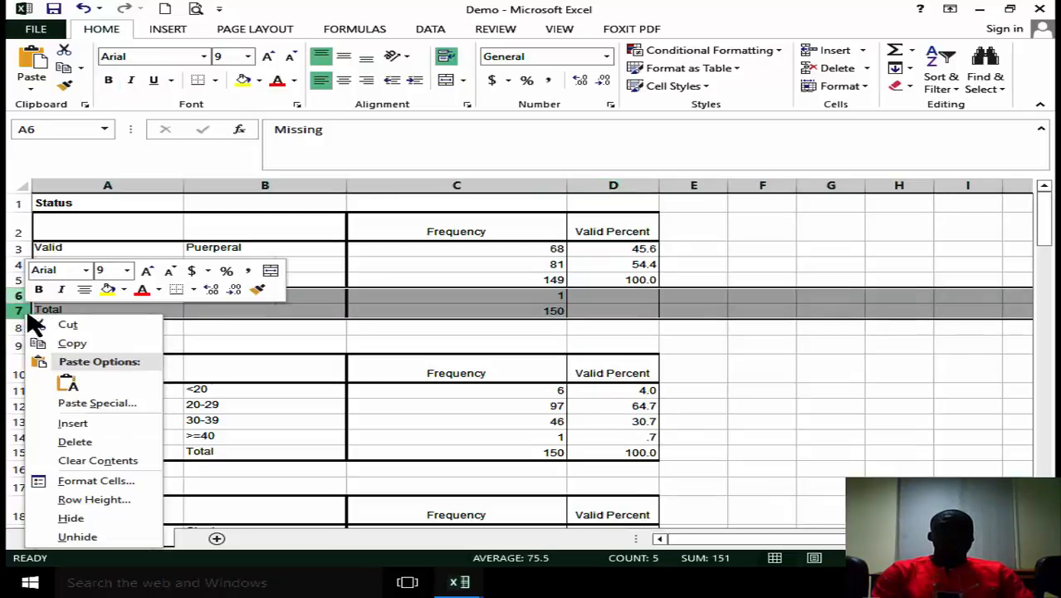
{"action": "left_click", "coordinate": [94, 445]}
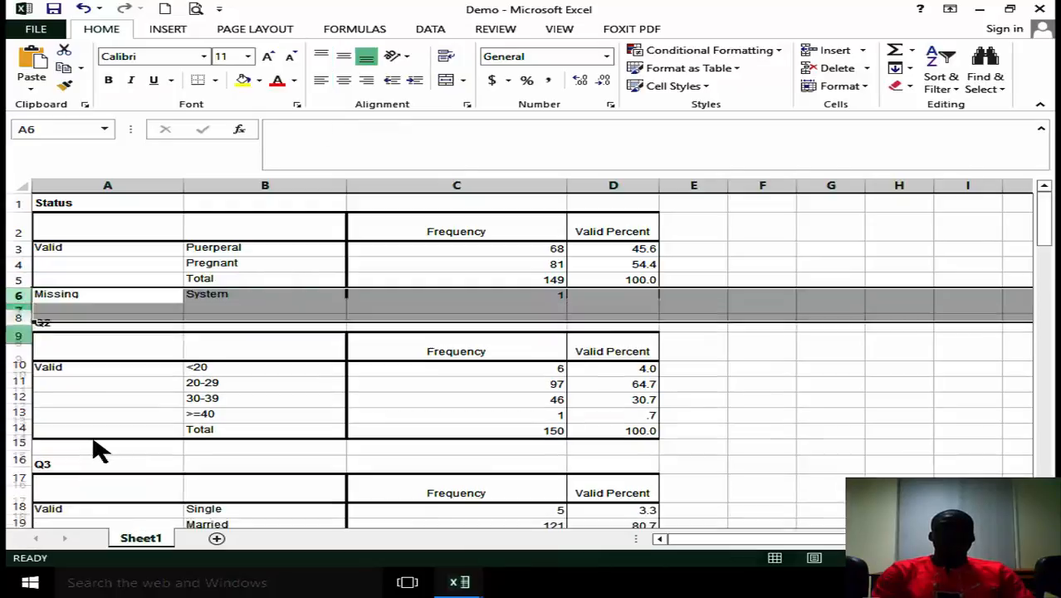
Move the Status title from A1 into the empty header cell B2 of its table.
{"action": "left_click", "coordinate": [90, 207]}
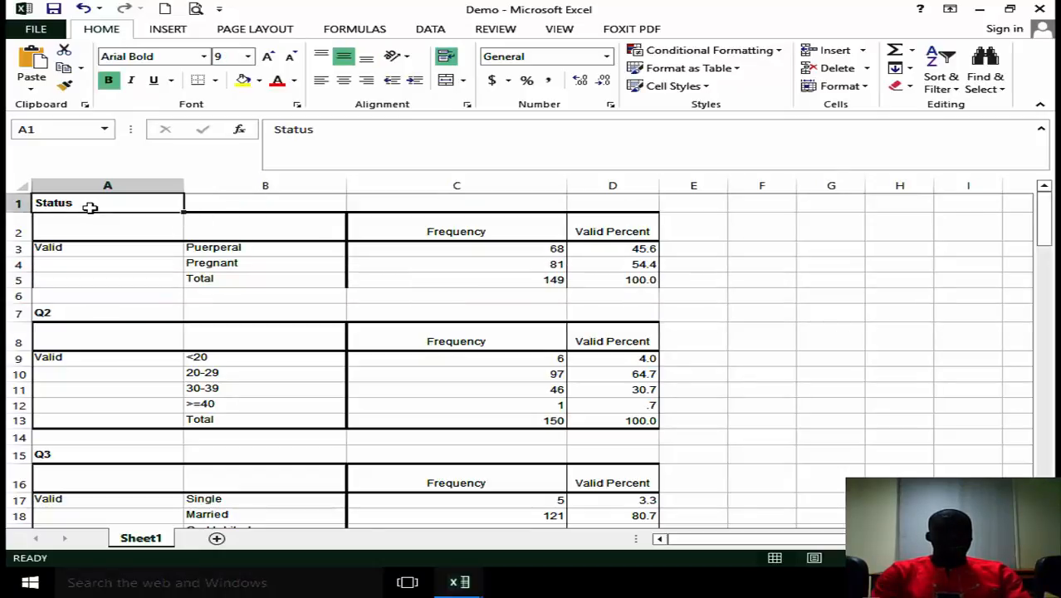
{"action": "key", "text": "ctrl+c"}
{"action": "left_click", "coordinate": [225, 225]}
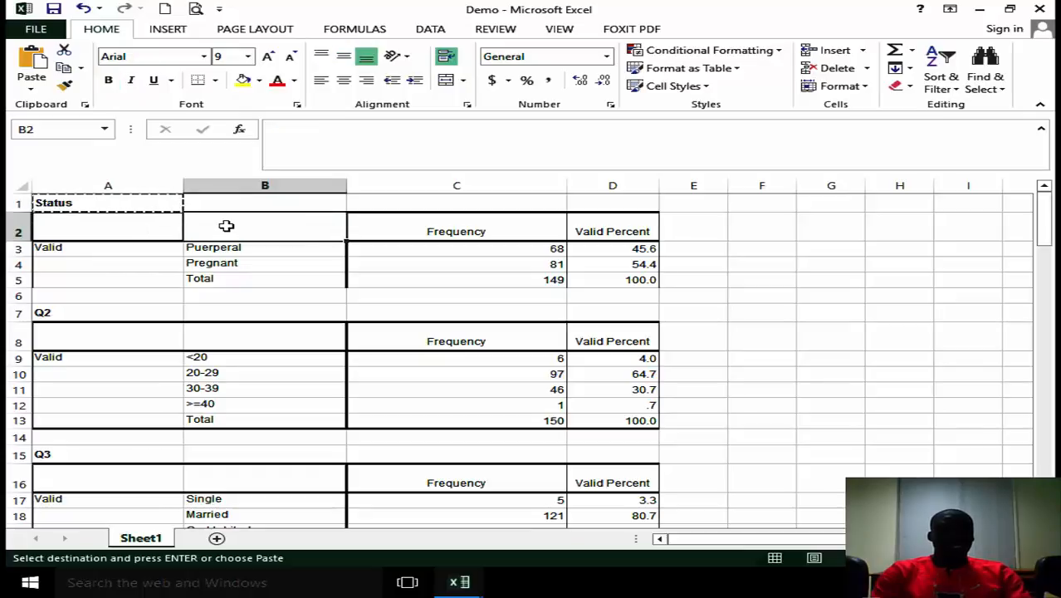
{"action": "key", "text": "ctrl+v"}
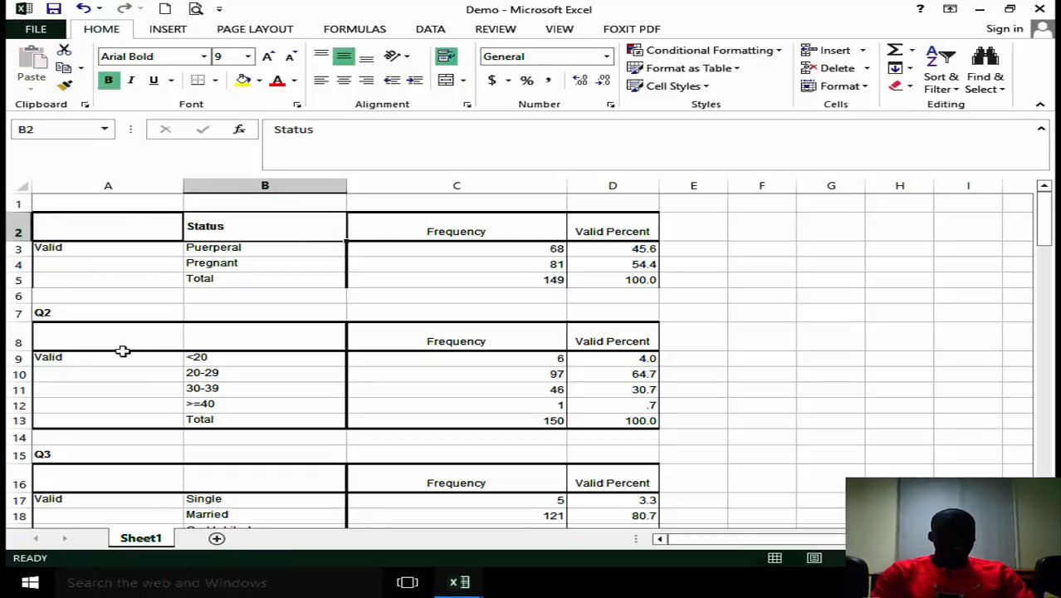
Copy the Q2 title from A7 into header cell B8 and delete rows 6 and 7 above that header.
{"action": "left_click", "coordinate": [54, 316]}
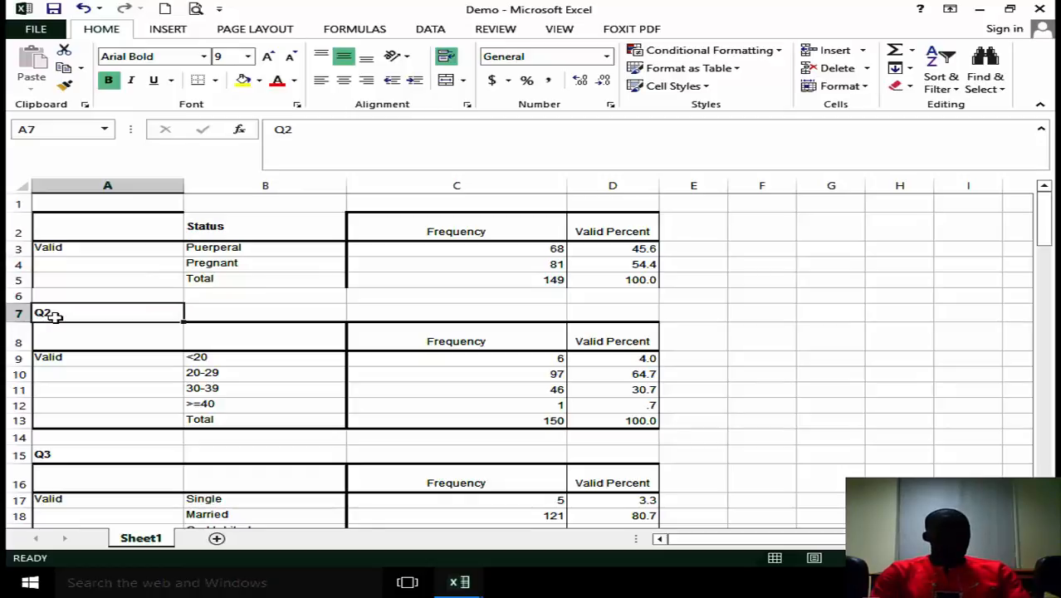
{"action": "key", "text": "ctrl+x"}
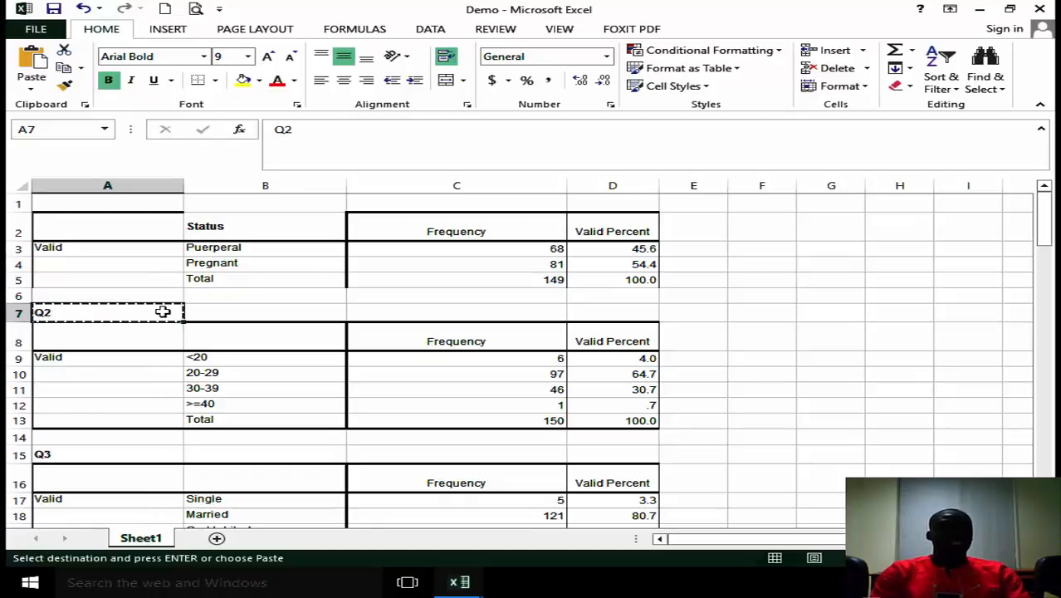
{"action": "left_click", "coordinate": [253, 336]}
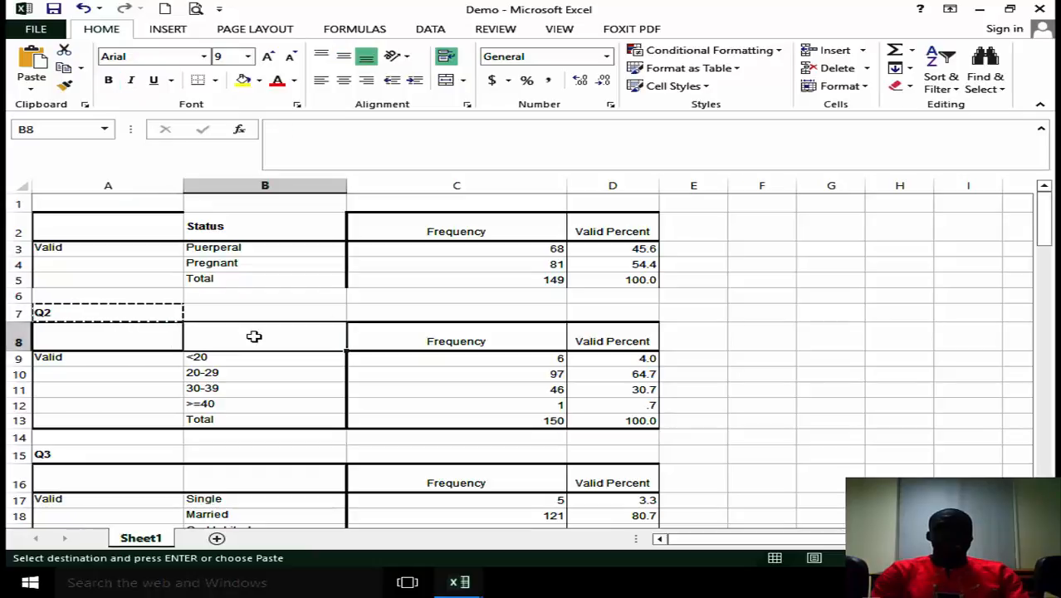
{"action": "key", "text": "ctrl+v"}
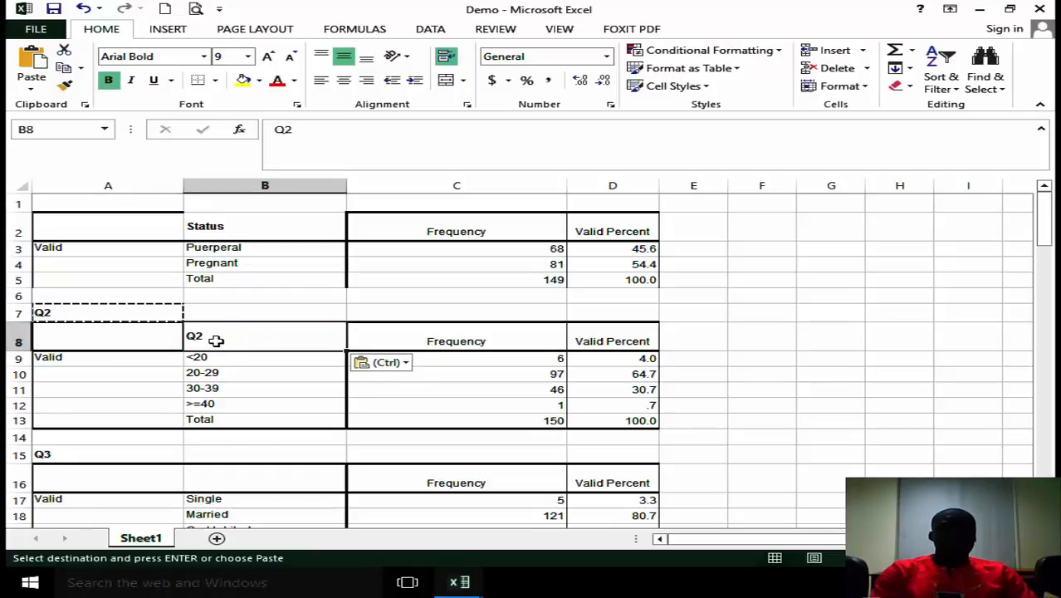
{"action": "left_click_drag", "start_coordinate": [19, 312], "coordinate": [21, 292]}
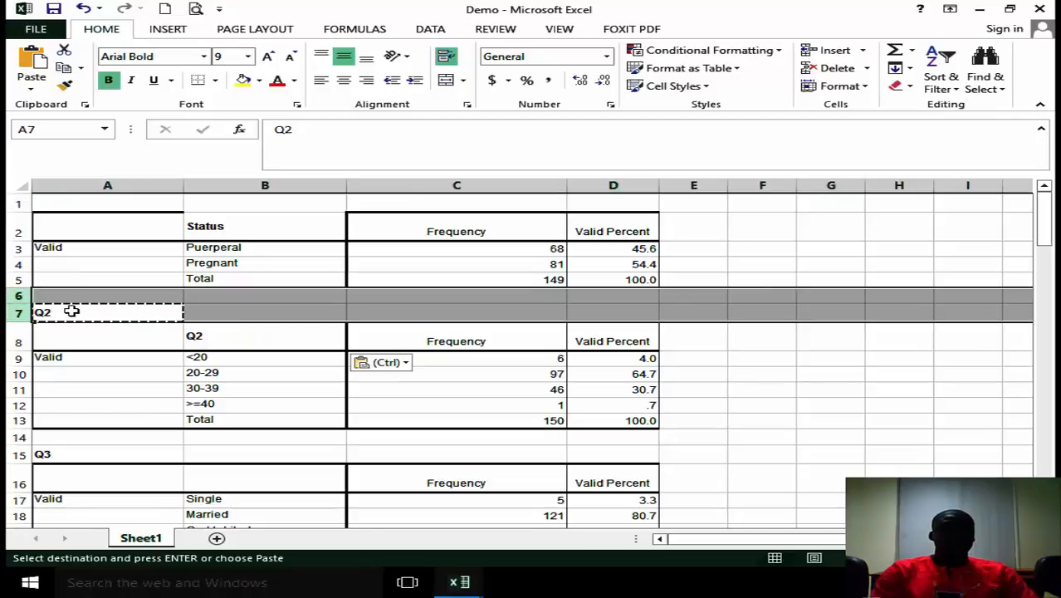
{"action": "right_click", "coordinate": [72, 311]}
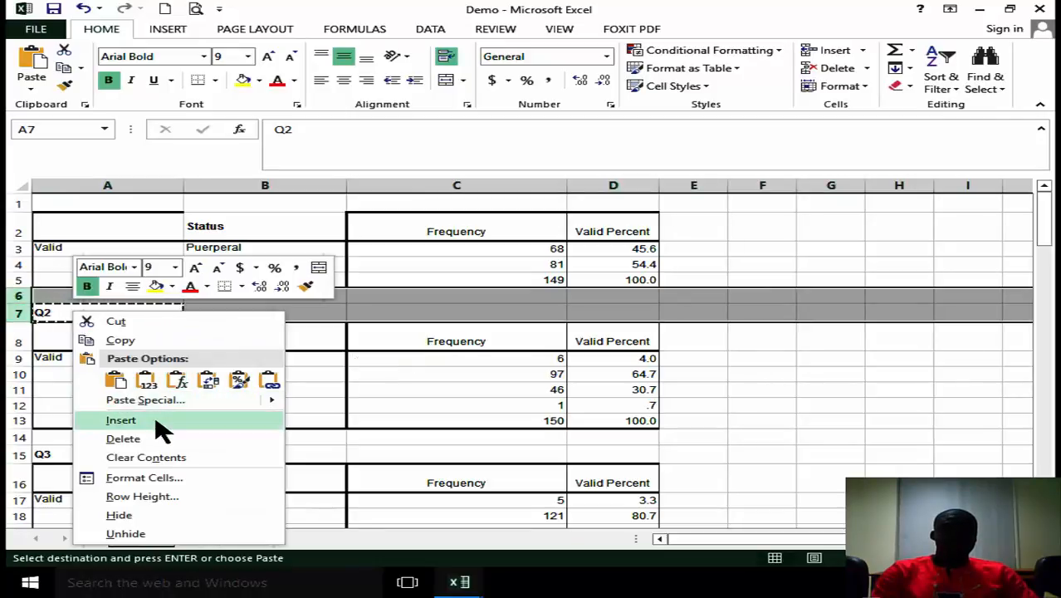
{"action": "left_click", "coordinate": [160, 440]}
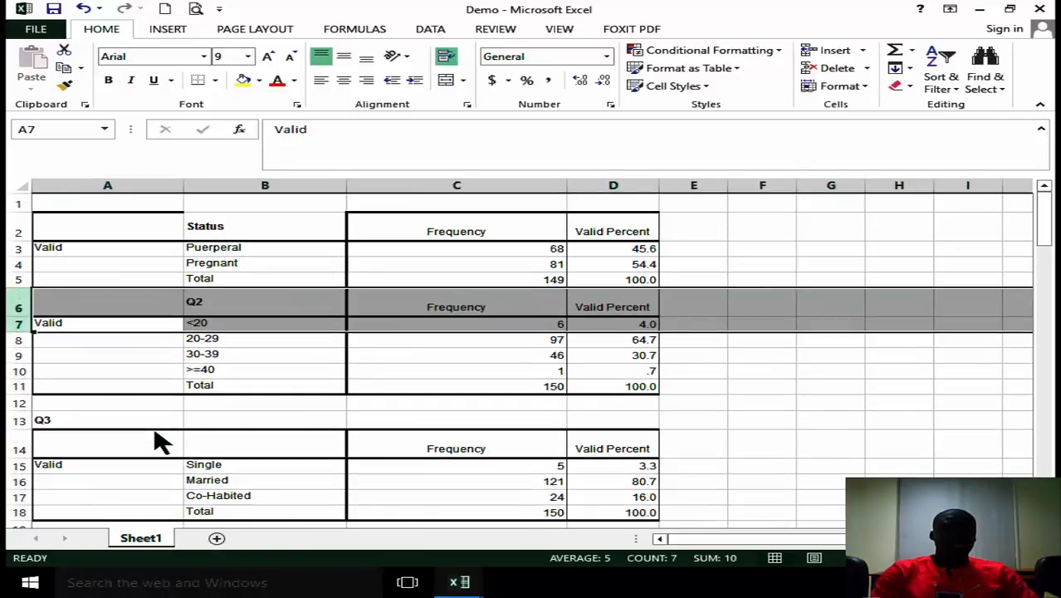
Move the Q3 title from A13 into header cell B14 and delete rows 11 to 13 above that header.
{"action": "left_click", "coordinate": [54, 422]}
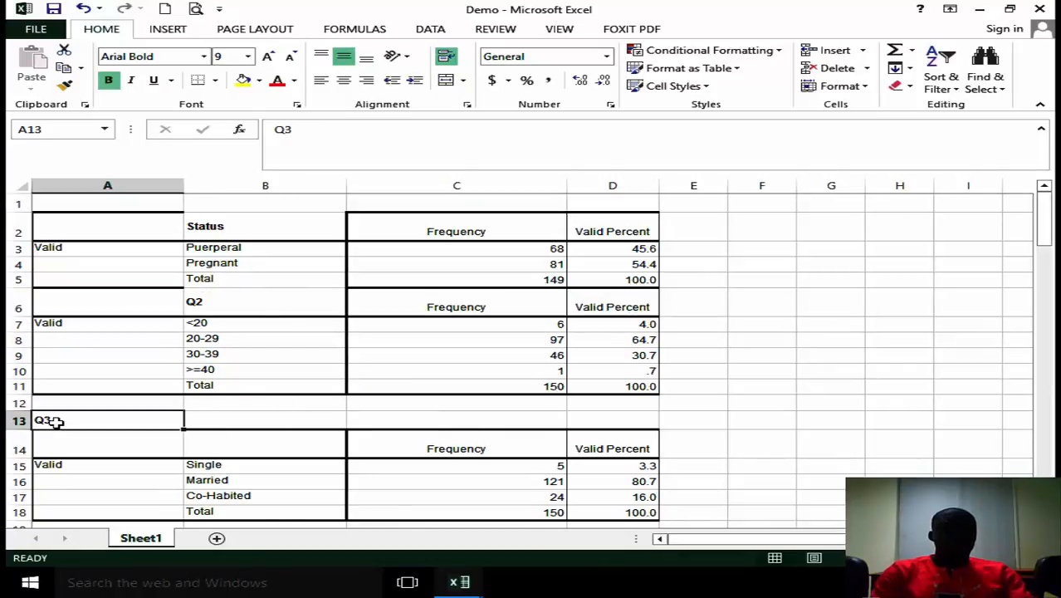
{"action": "key", "text": "ctrl+x"}
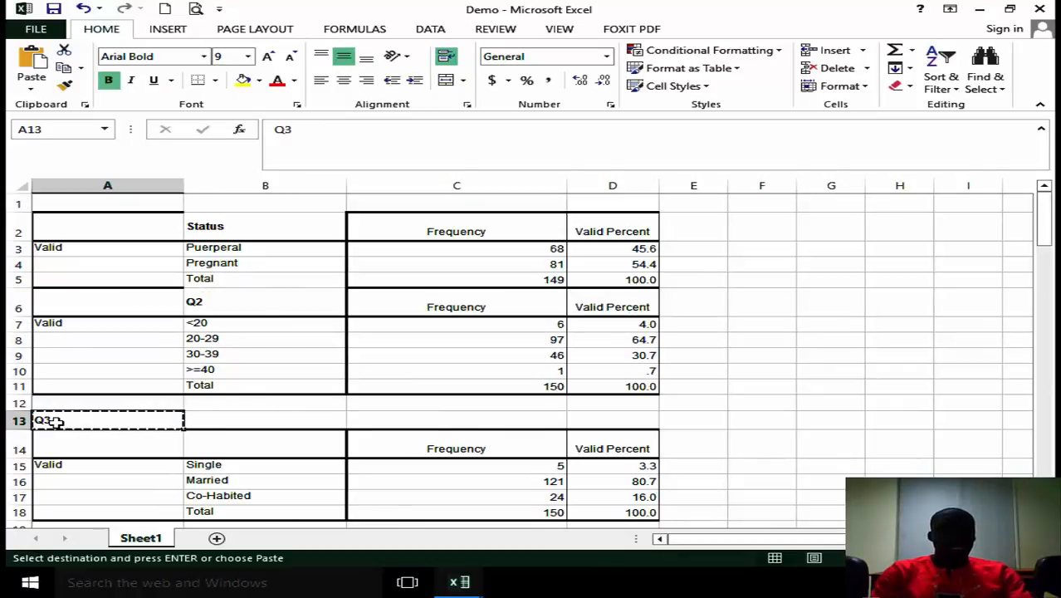
{"action": "left_click", "coordinate": [305, 448]}
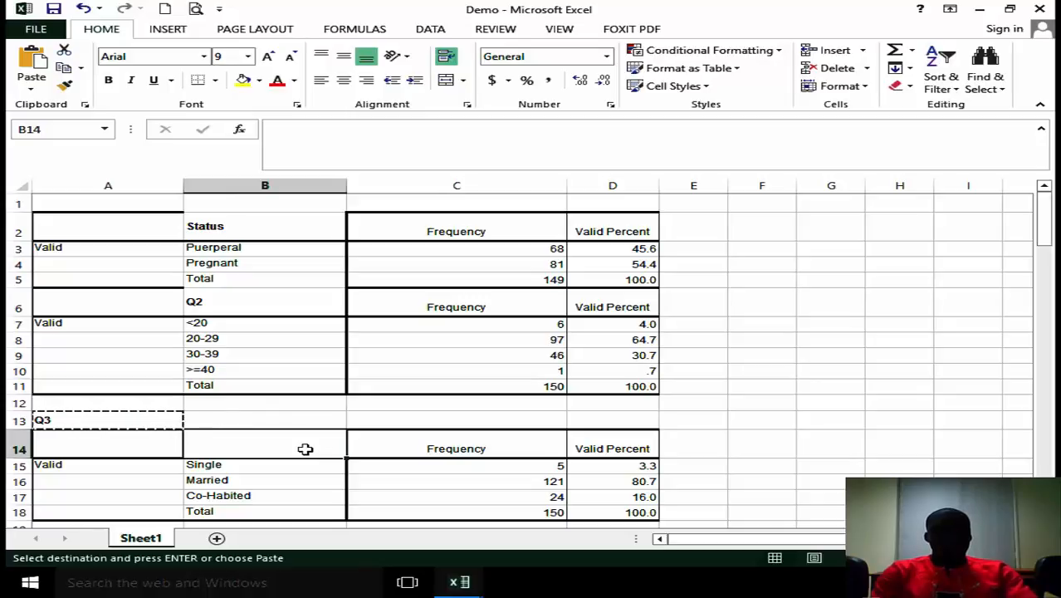
{"action": "key", "text": "Return"}
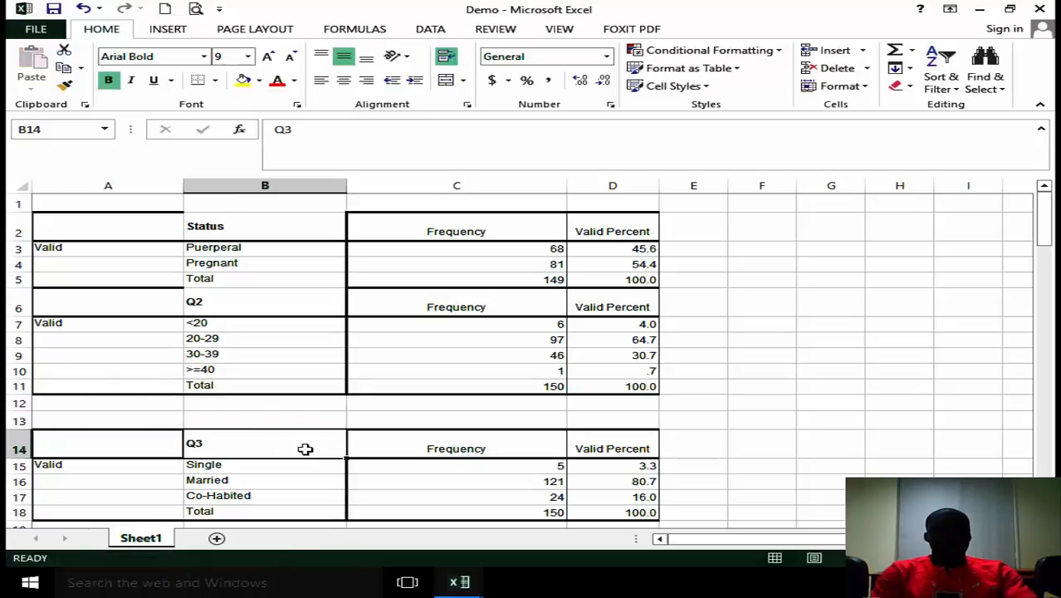
{"action": "left_click", "coordinate": [15, 422]}
{"action": "left_click_drag", "start_coordinate": [17, 417], "coordinate": [16, 387]}
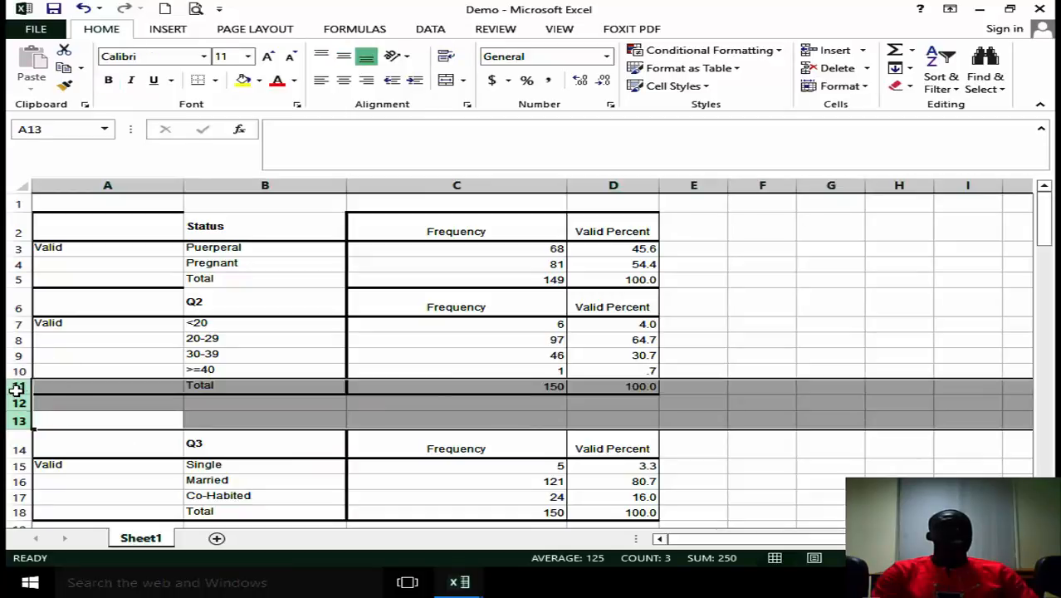
{"action": "right_click", "coordinate": [91, 403]}
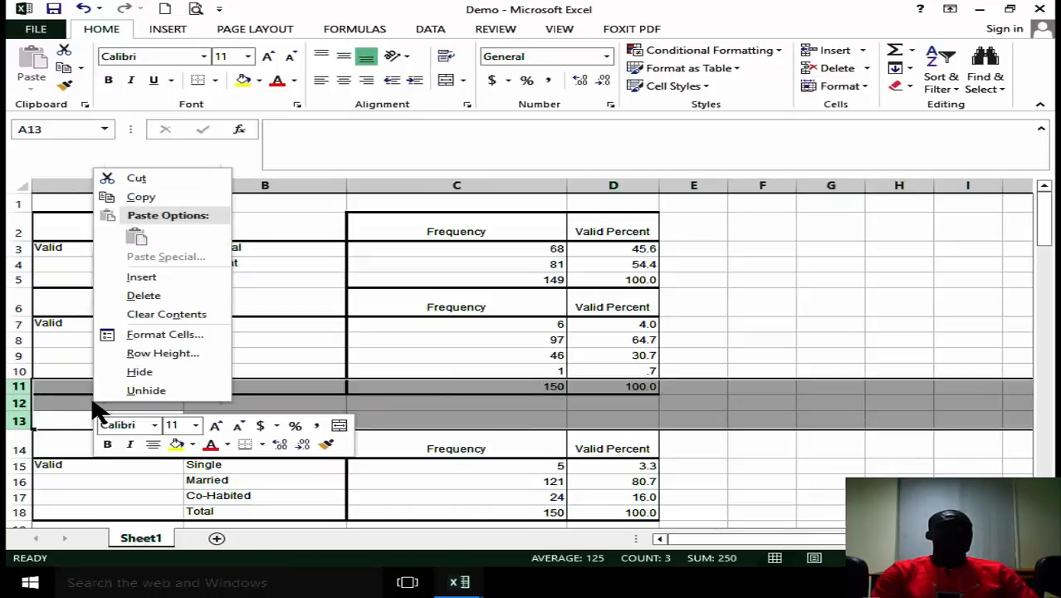
{"action": "left_click", "coordinate": [173, 296]}
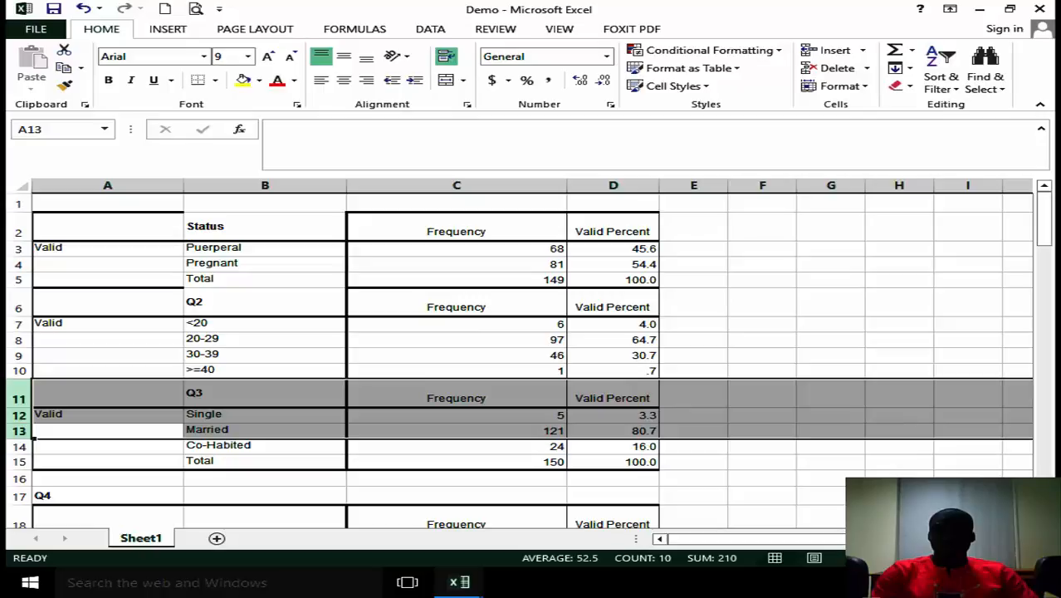
Move the Q4 title from A17 into header cell B18 and delete rows 15 to 17 above that header.
{"action": "scroll", "coordinate": [626, 425], "scroll_direction": "down", "scroll_amount": 3}
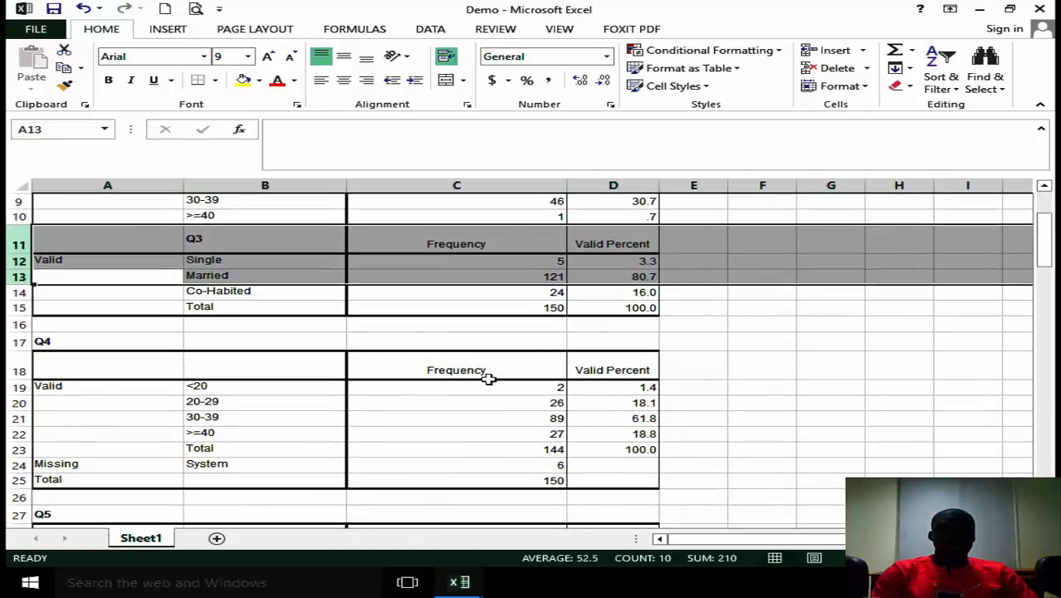
{"action": "left_click", "coordinate": [60, 344]}
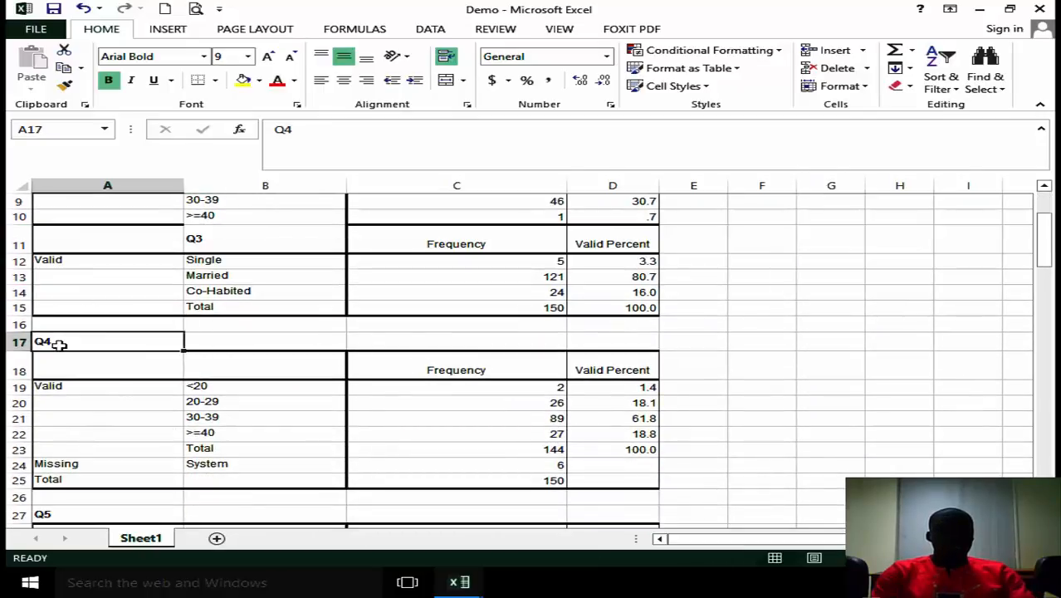
{"action": "key", "text": "ctrl+c"}
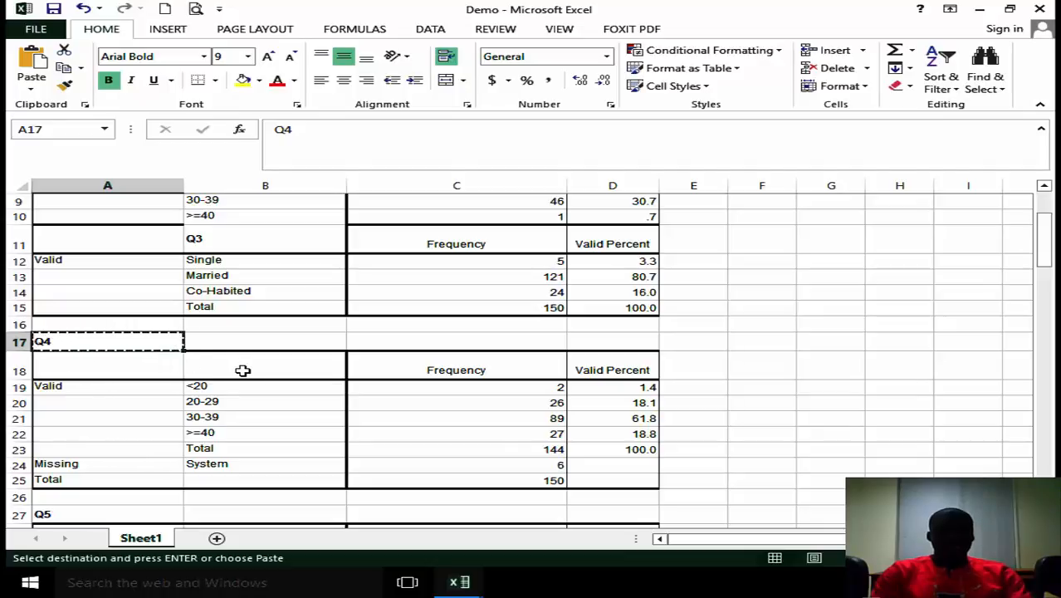
{"action": "left_click", "coordinate": [242, 370]}
{"action": "key", "text": "ctrl+v"}
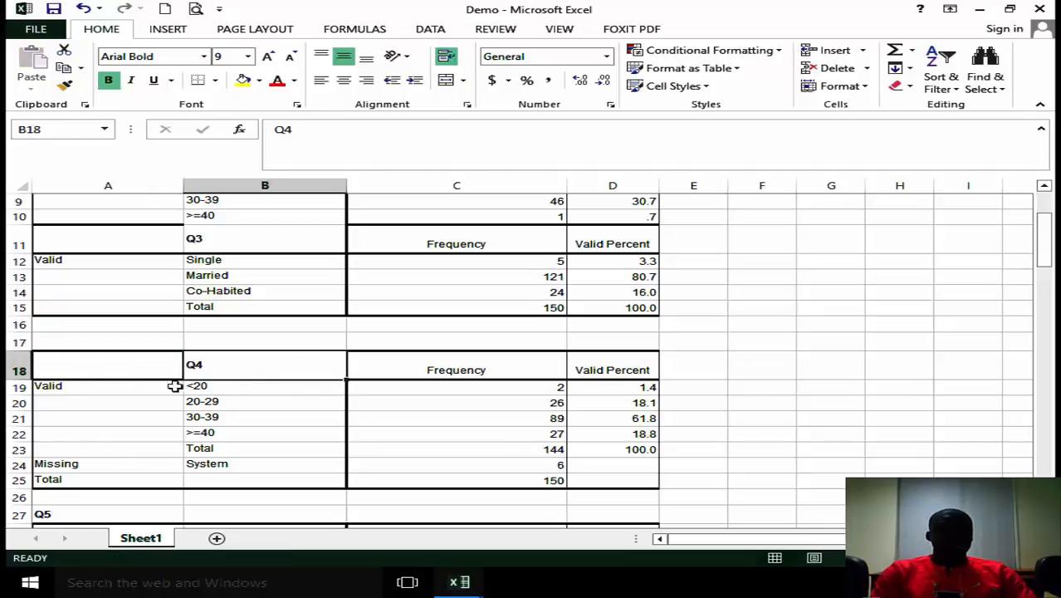
{"action": "left_click_drag", "start_coordinate": [12, 342], "coordinate": [25, 314]}
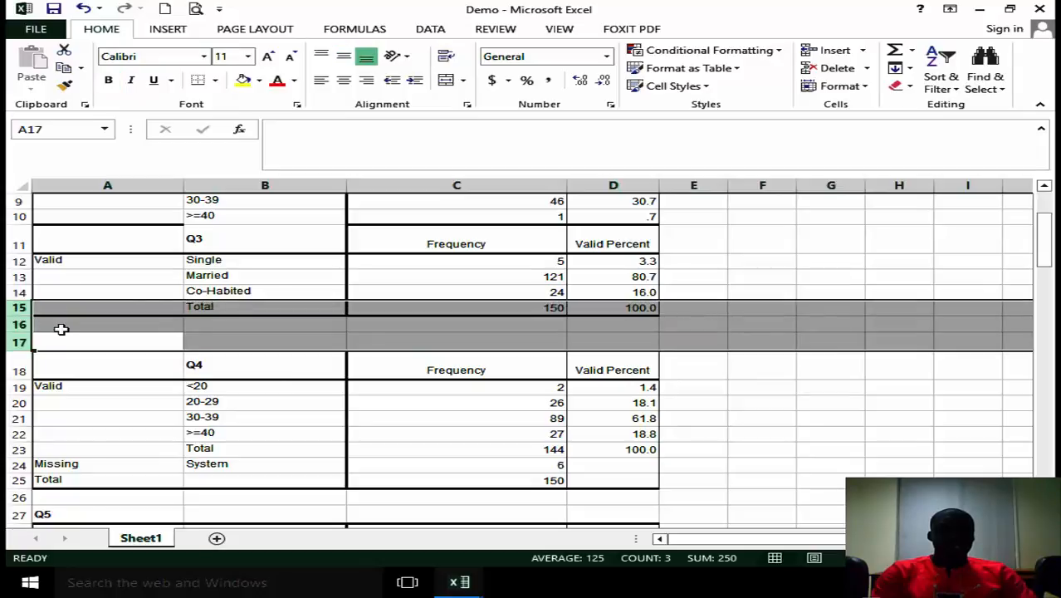
{"action": "right_click", "coordinate": [61, 329]}
{"action": "left_click", "coordinate": [135, 461]}
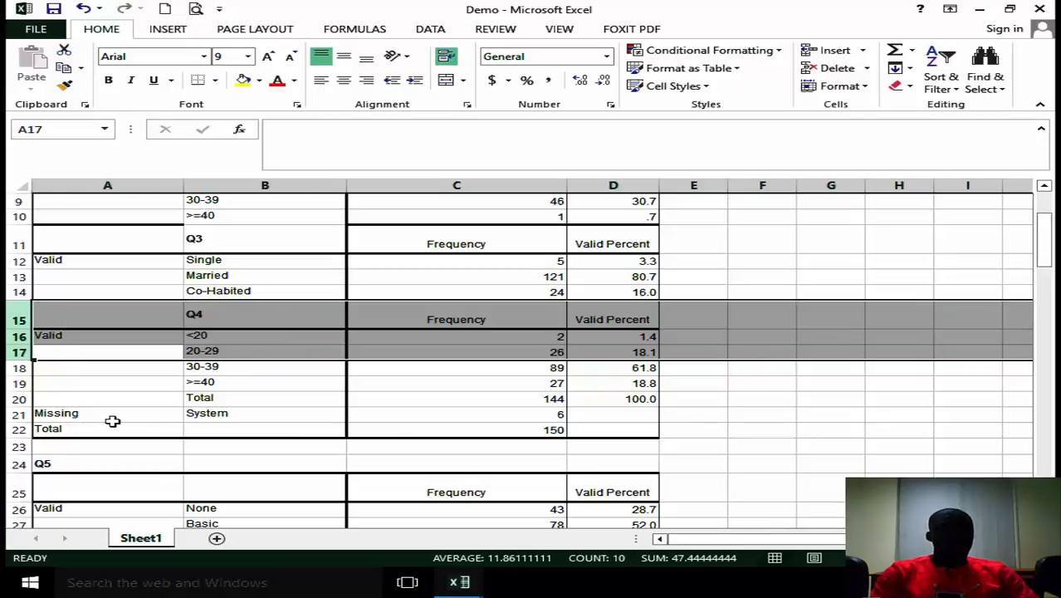
Copy the Q5 title from A24 into header cell B25 and delete rows 20 to 24 above that header.
{"action": "left_click", "coordinate": [44, 464]}
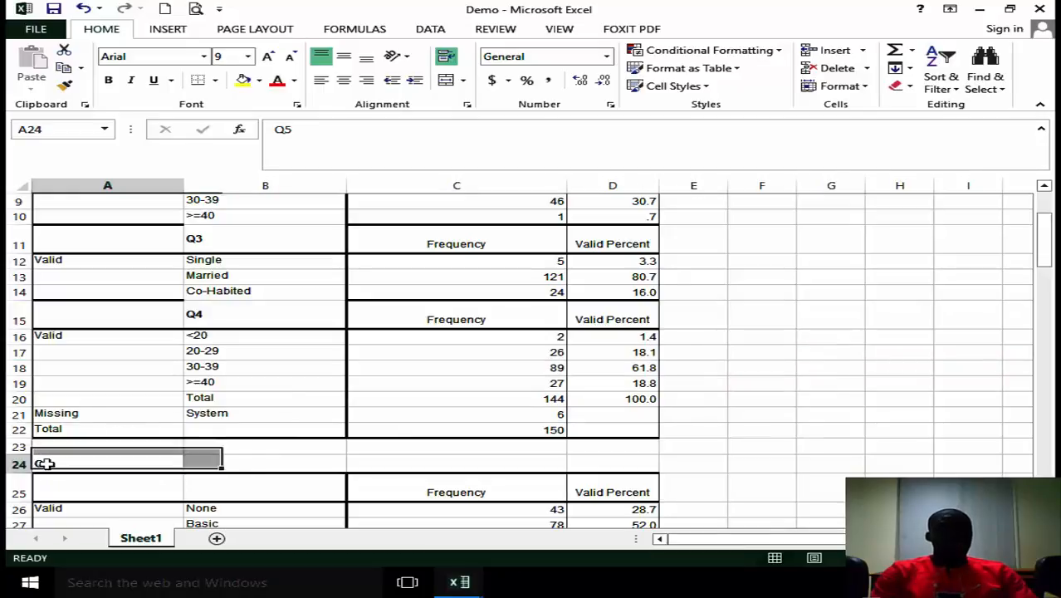
{"action": "key", "text": "ctrl+c"}
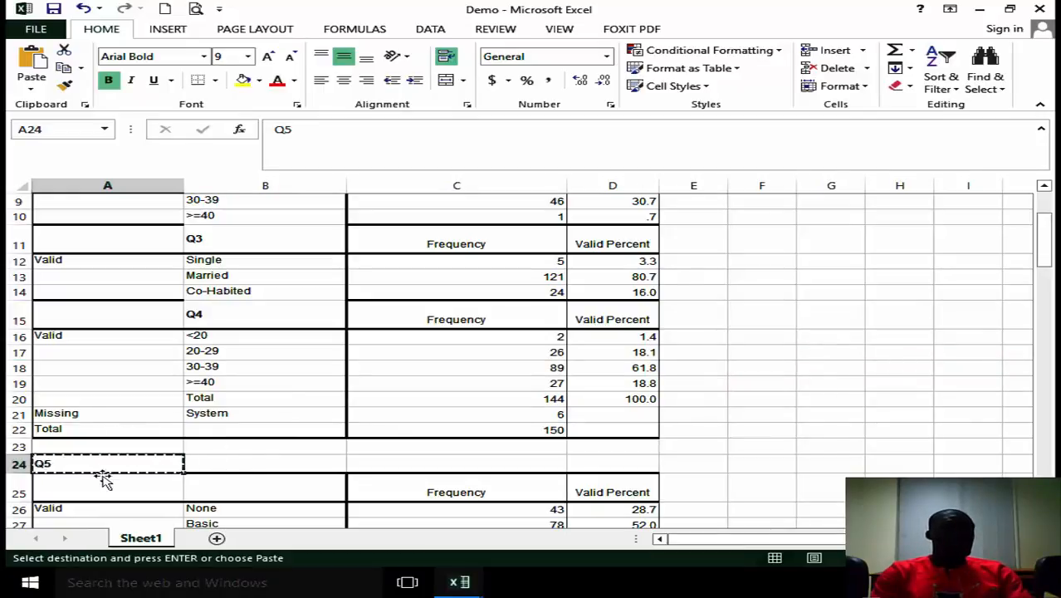
{"action": "left_click", "coordinate": [283, 493]}
{"action": "key", "text": "ctrl+v"}
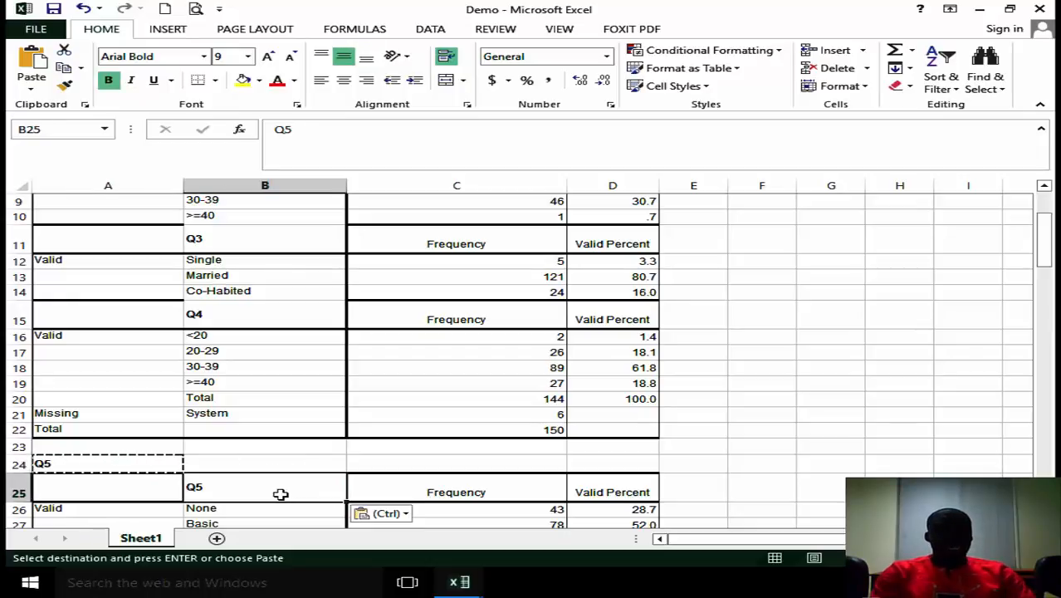
{"action": "left_click", "coordinate": [17, 464]}
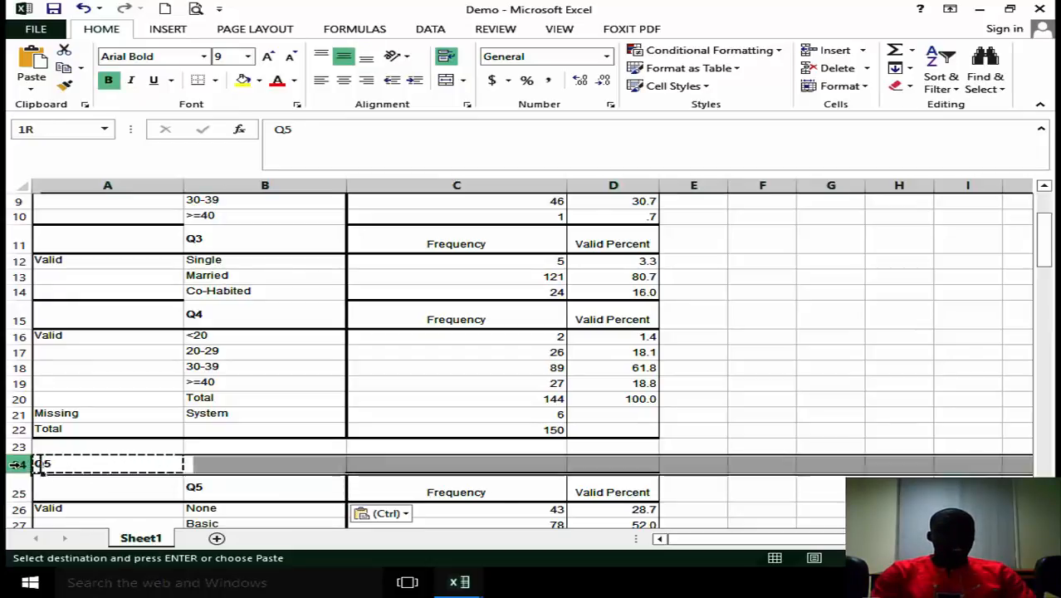
{"action": "left_click_drag", "start_coordinate": [17, 464], "coordinate": [18, 398]}
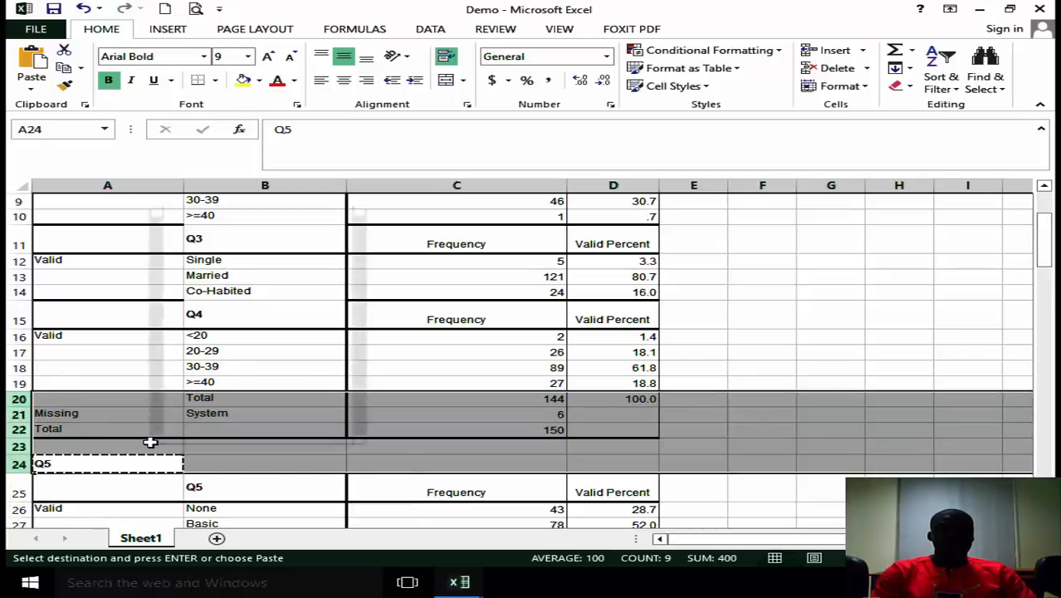
{"action": "right_click", "coordinate": [151, 444]}
{"action": "left_click", "coordinate": [240, 340]}
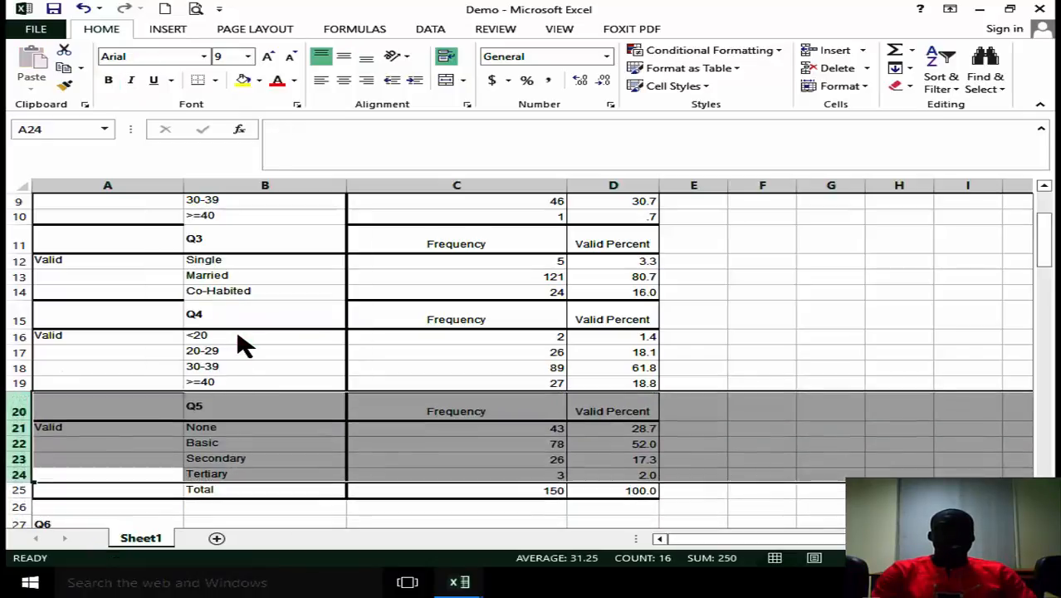
Move the Q6 title from A27 into header cell B28 and delete rows 25 to 27 above that header.
{"action": "left_click_drag", "start_coordinate": [1047, 240], "coordinate": [1047, 265]}
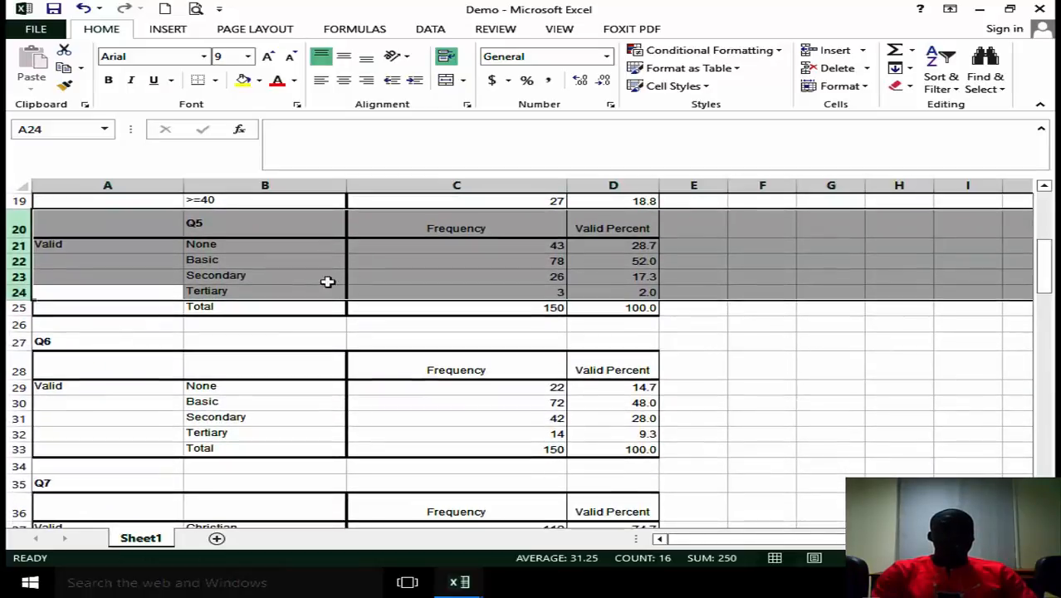
{"action": "left_click", "coordinate": [60, 339]}
{"action": "key", "text": "ctrl+c"}
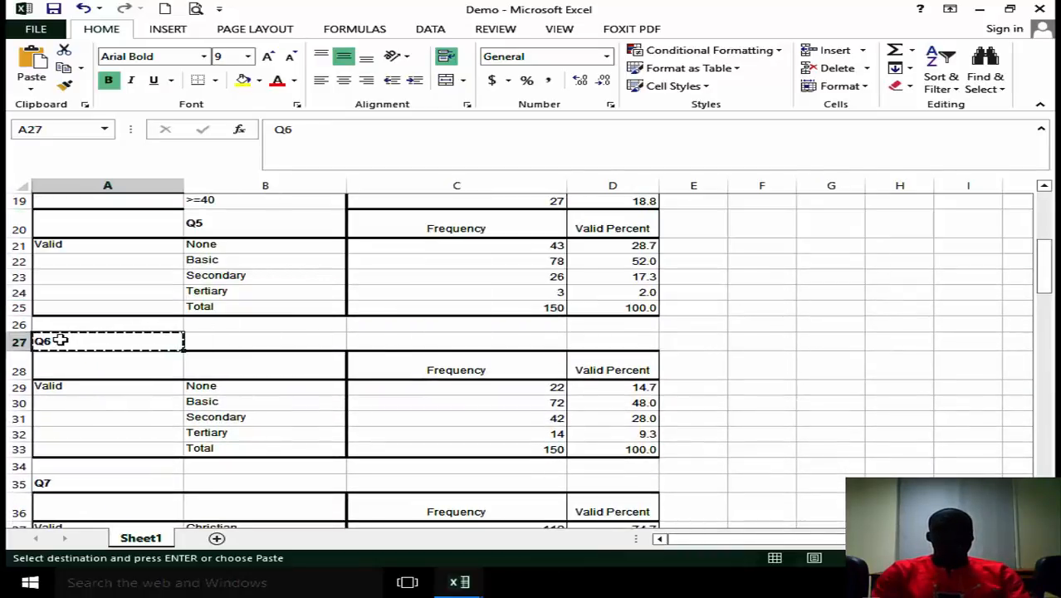
{"action": "left_click", "coordinate": [308, 366]}
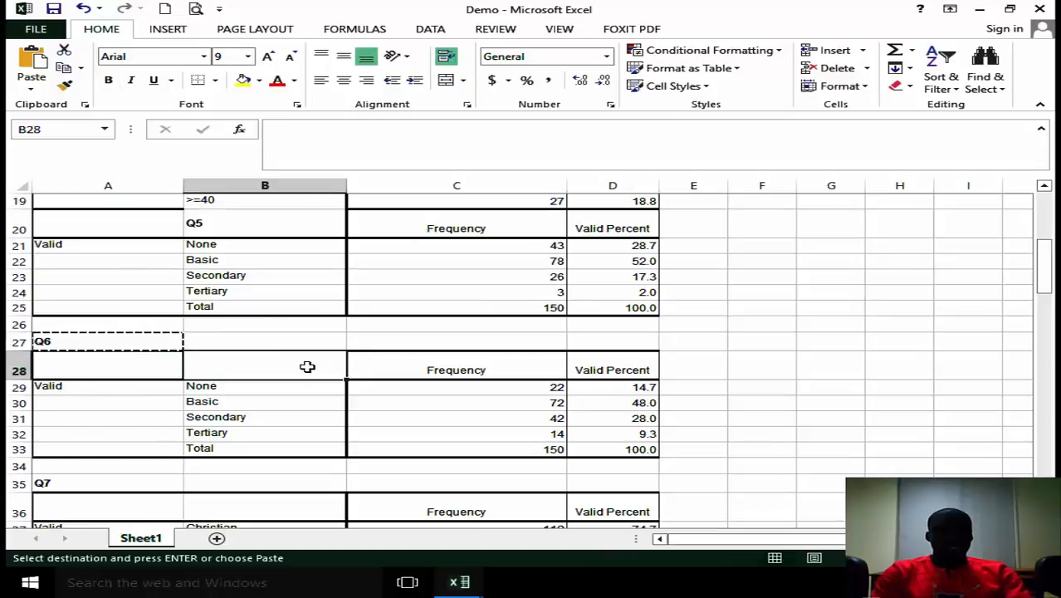
{"action": "key", "text": "ctrl+v"}
{"action": "left_click_drag", "start_coordinate": [18, 342], "coordinate": [17, 307]}
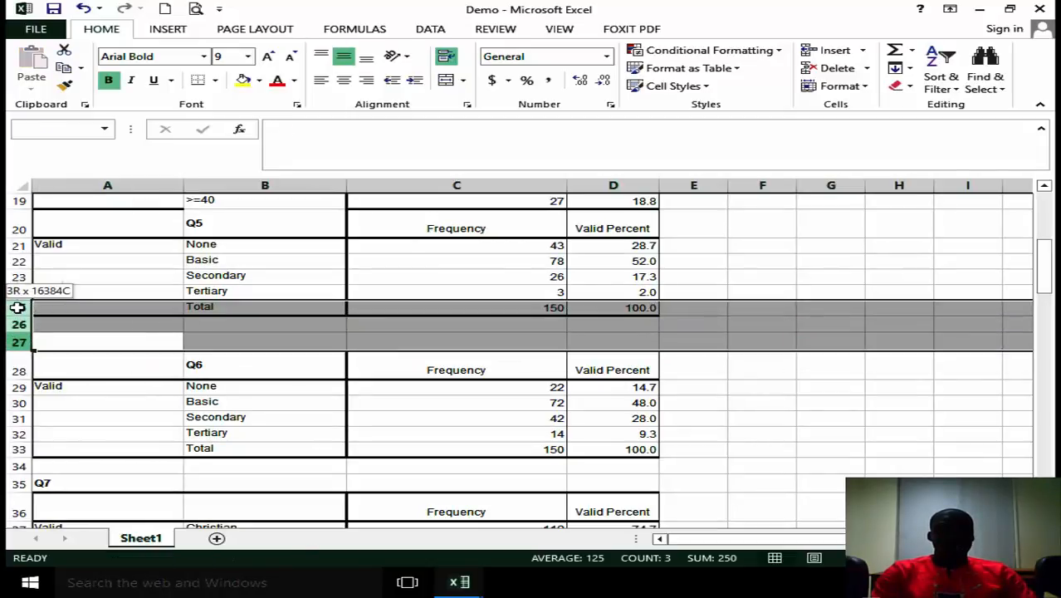
{"action": "right_click", "coordinate": [85, 332]}
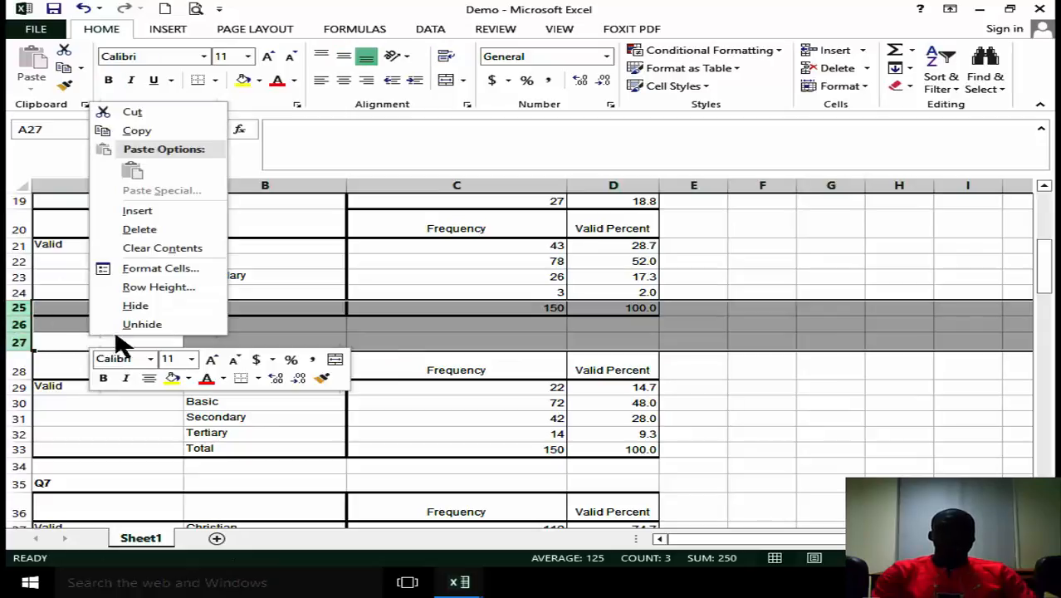
{"action": "left_click", "coordinate": [161, 229]}
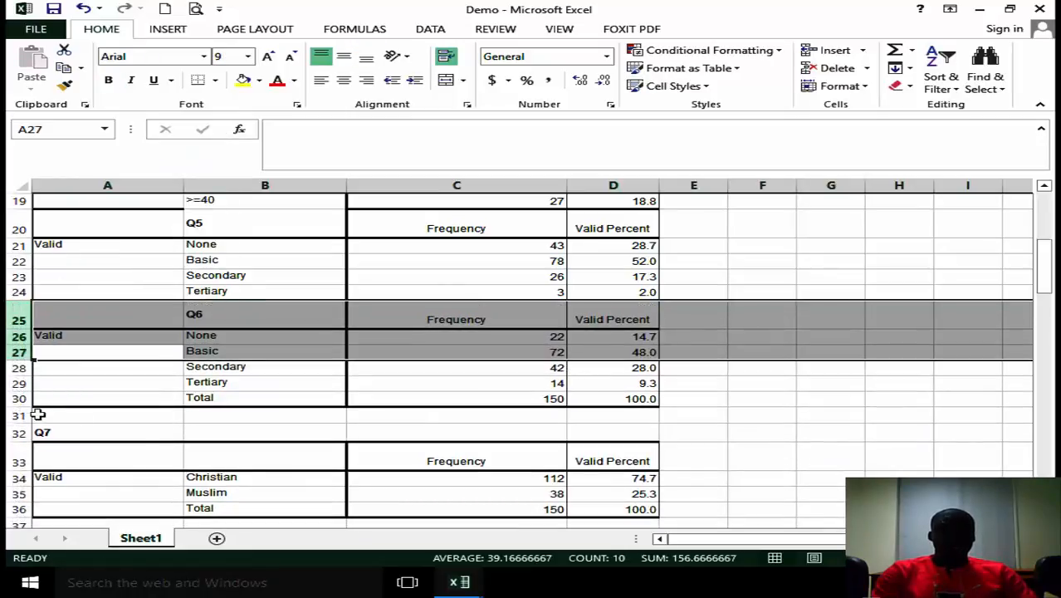
Move the Q7 title from A32 into header cell B33 and delete rows 30 to 32 above that header.
{"action": "left_click", "coordinate": [43, 429]}
{"action": "key", "text": "ctrl+x"}
{"action": "left_click", "coordinate": [237, 457]}
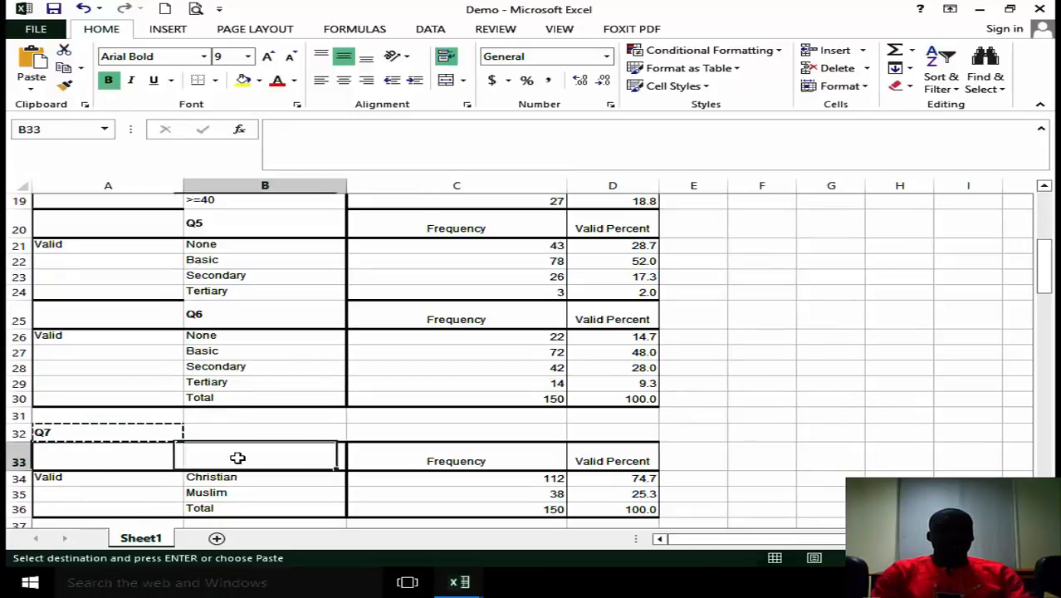
{"action": "key", "text": "ctrl+v"}
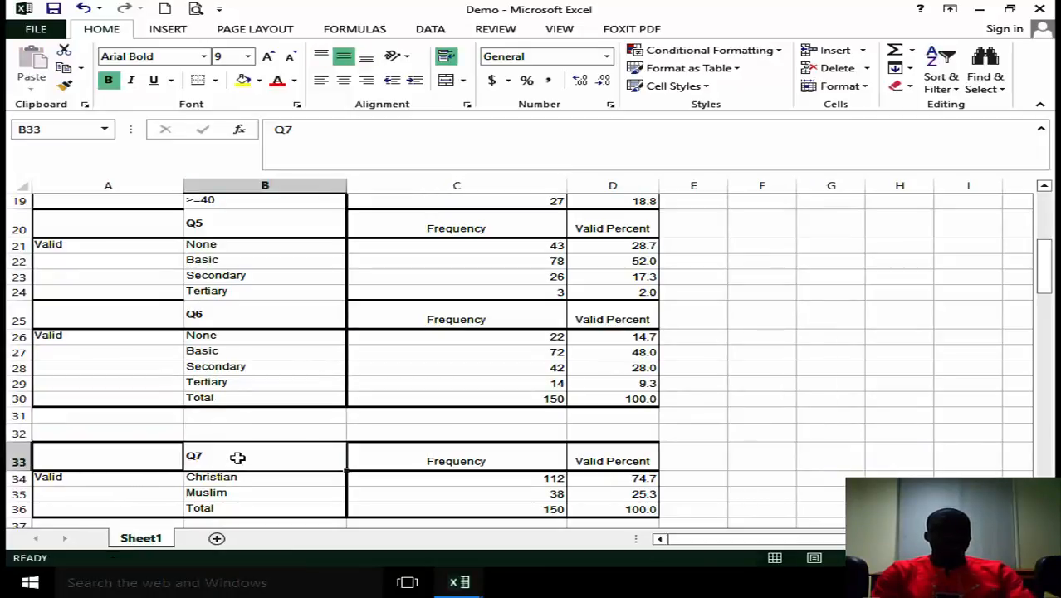
{"action": "left_click", "coordinate": [11, 432]}
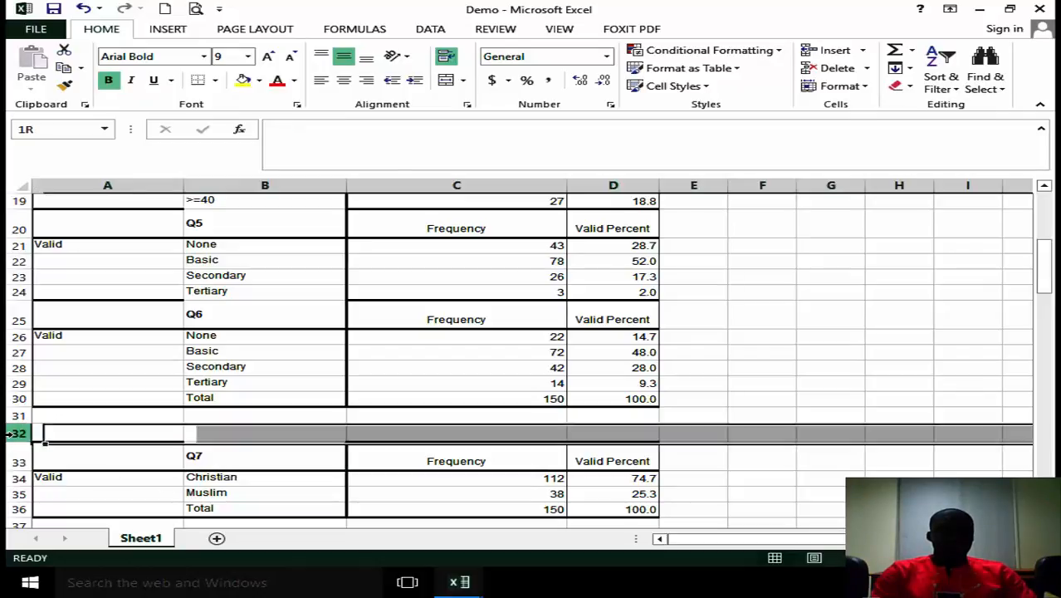
{"action": "left_click_drag", "start_coordinate": [11, 432], "coordinate": [13, 398]}
{"action": "right_click", "coordinate": [83, 417]}
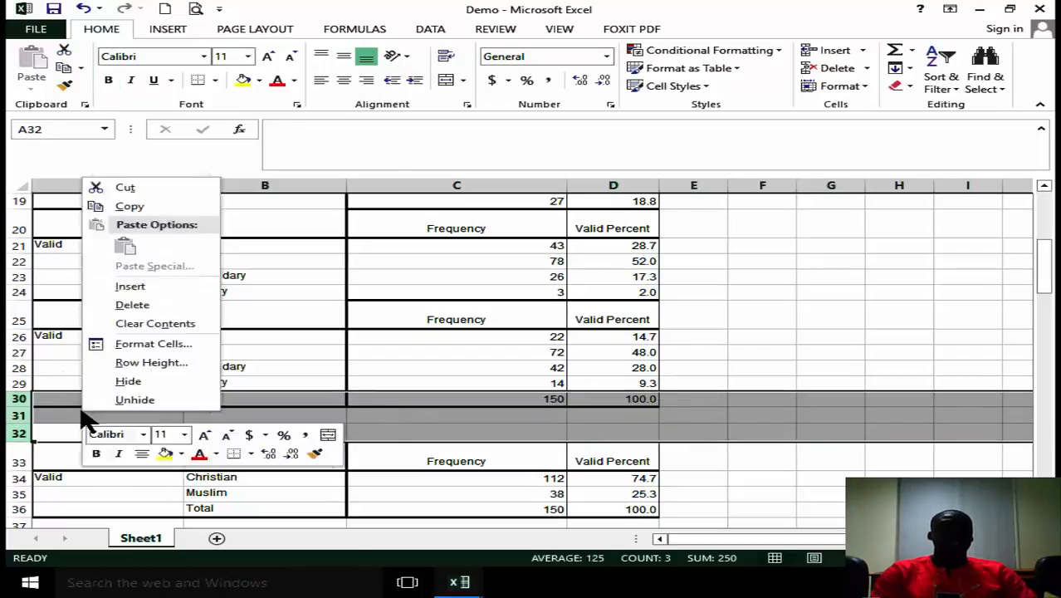
{"action": "left_click", "coordinate": [140, 304]}
Copy the Q8 title from A35 into header cell B36 and delete rows 33 to 35 above that header.
{"action": "left_click_drag", "start_coordinate": [1044, 264], "coordinate": [1044, 276]}
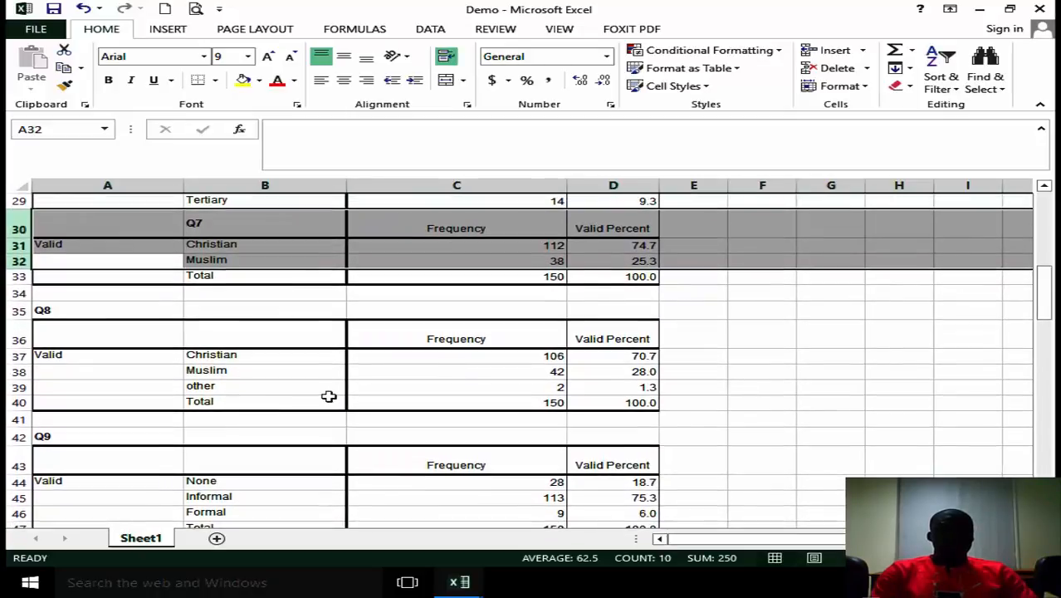
{"action": "left_click", "coordinate": [49, 312]}
{"action": "key", "text": "ctrl+c"}
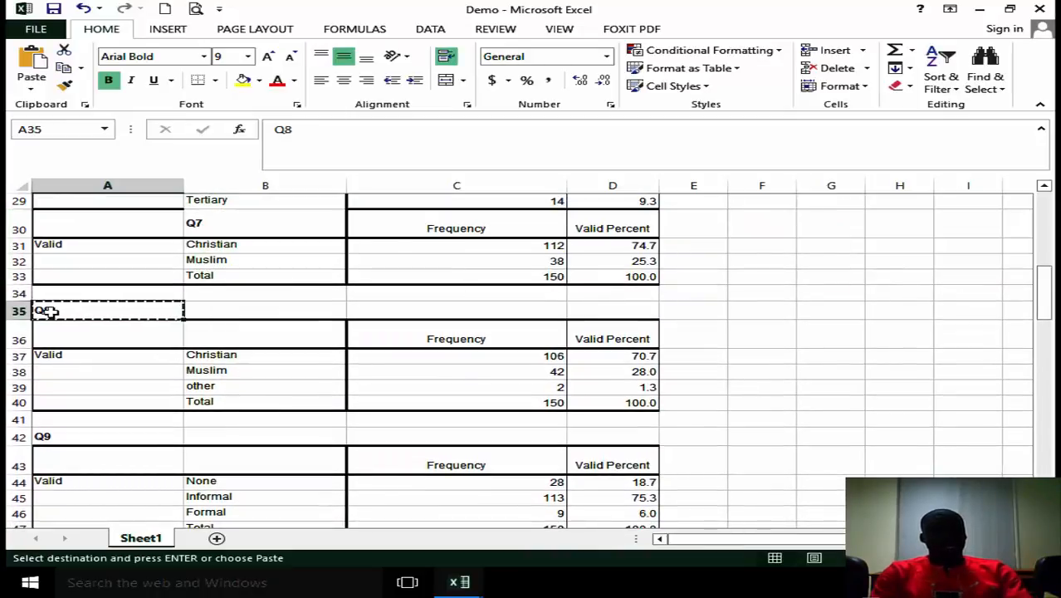
{"action": "left_click", "coordinate": [258, 340]}
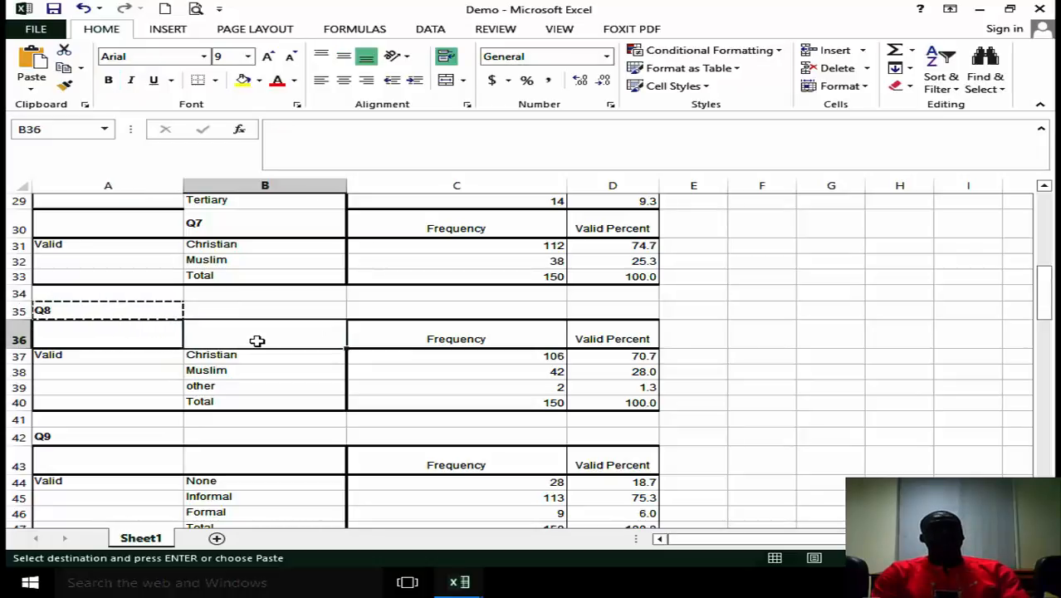
{"action": "key", "text": "ctrl+v"}
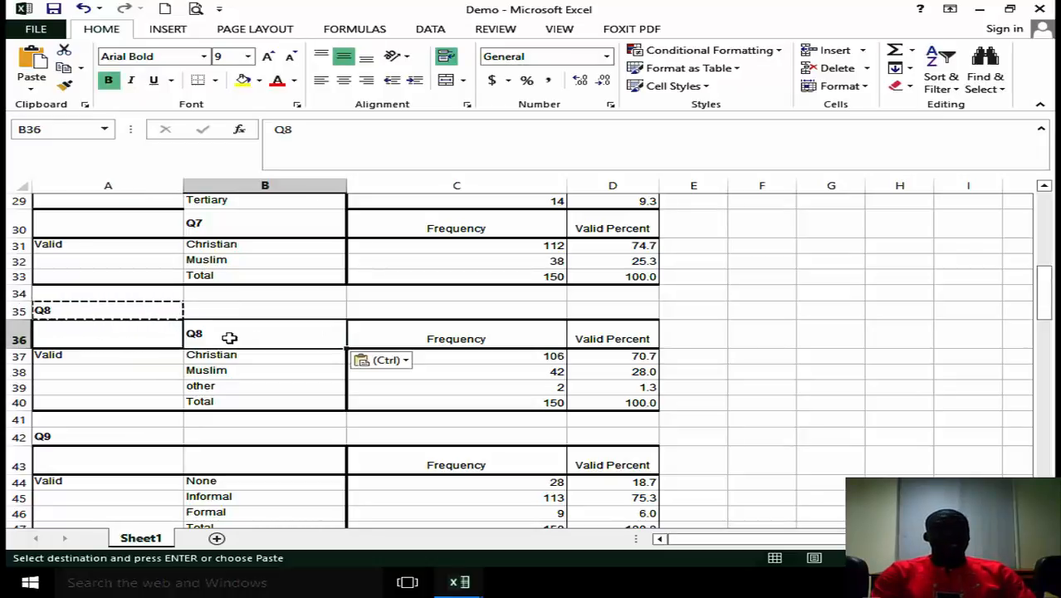
{"action": "left_click", "coordinate": [19, 309]}
{"action": "left_click_drag", "start_coordinate": [19, 309], "coordinate": [19, 277]}
{"action": "right_click", "coordinate": [62, 293]}
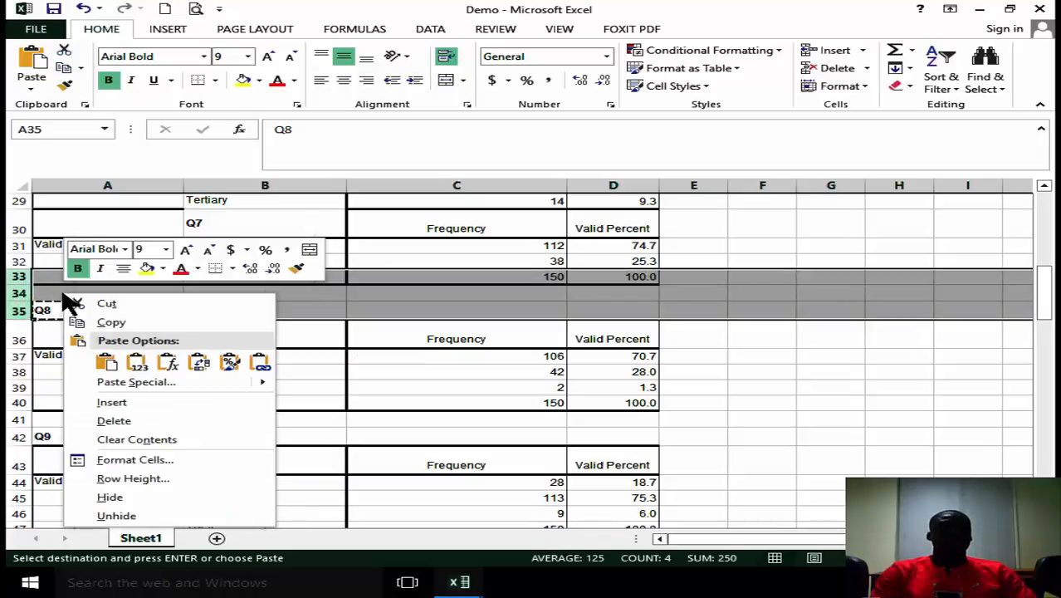
{"action": "left_click", "coordinate": [114, 421]}
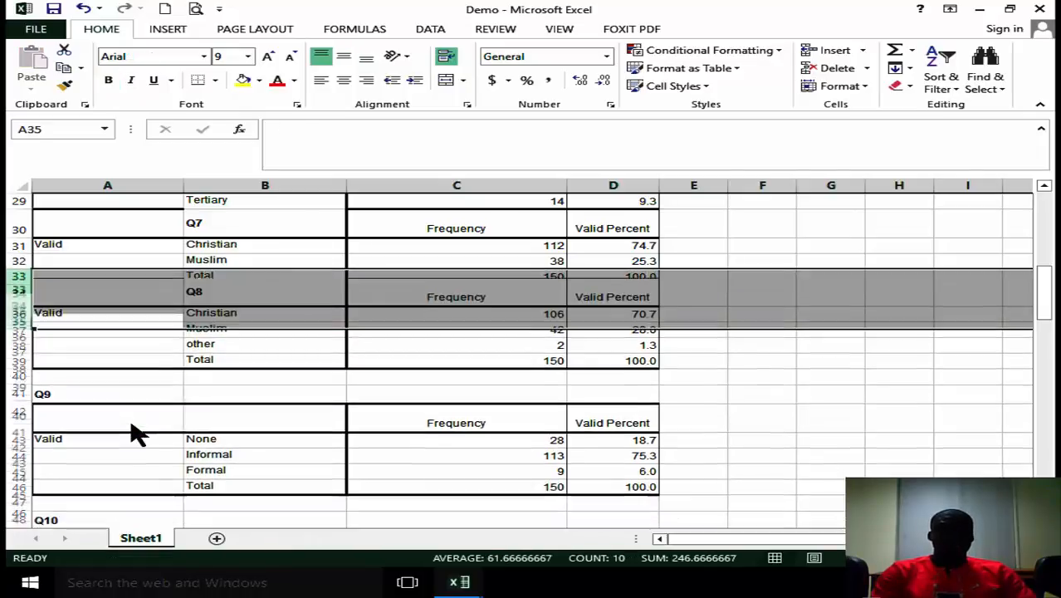
Move the Q9 title from A39 into header cell B40 and delete rows 37 to 39 above that header.
{"action": "left_click", "coordinate": [47, 387]}
{"action": "key", "text": "ctrl+c"}
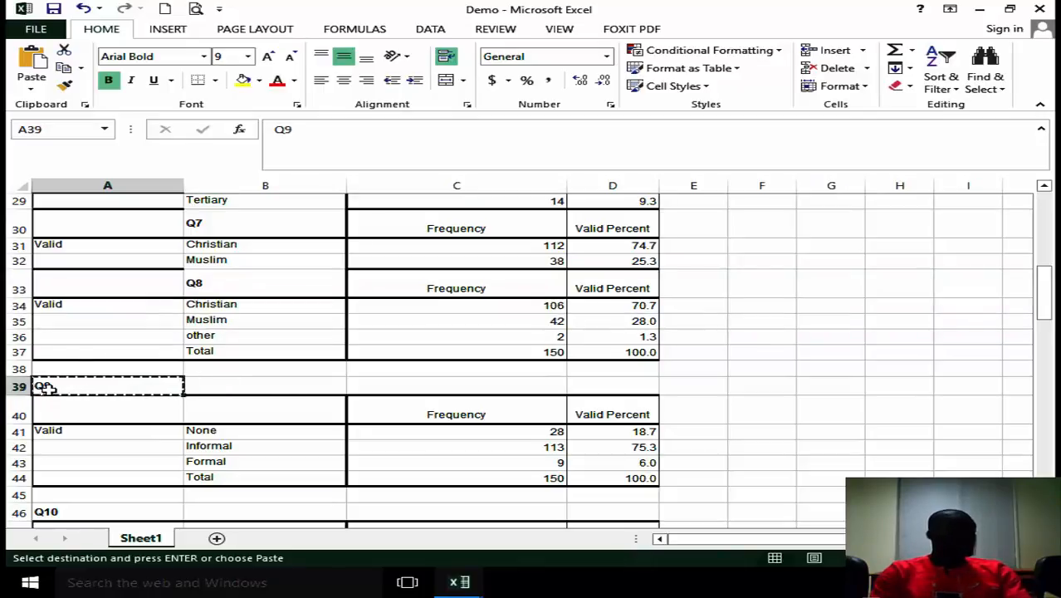
{"action": "left_click", "coordinate": [269, 418]}
{"action": "key", "text": "Return"}
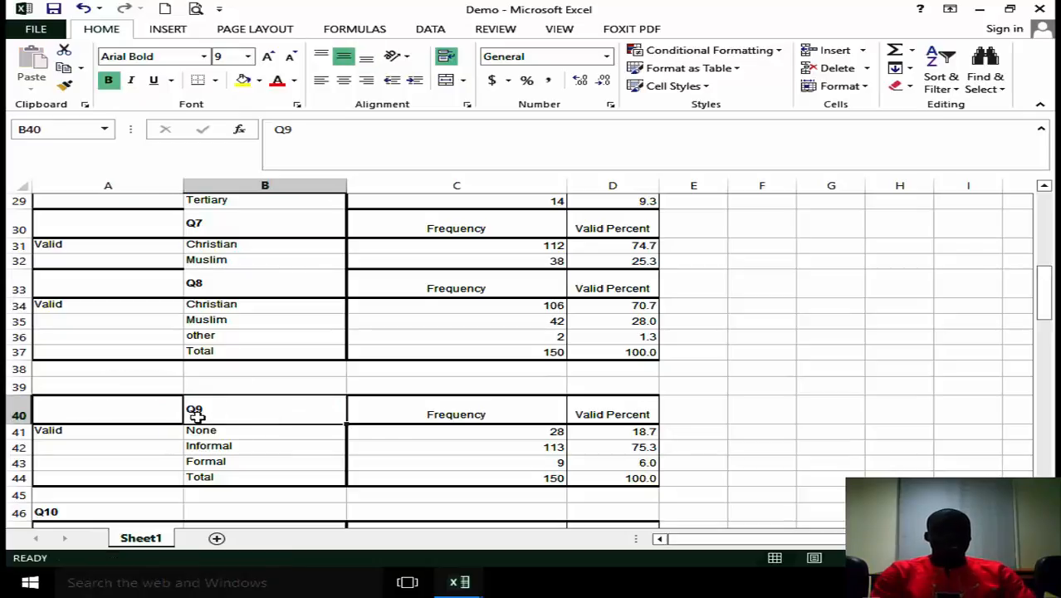
{"action": "left_click_drag", "start_coordinate": [8, 386], "coordinate": [12, 352]}
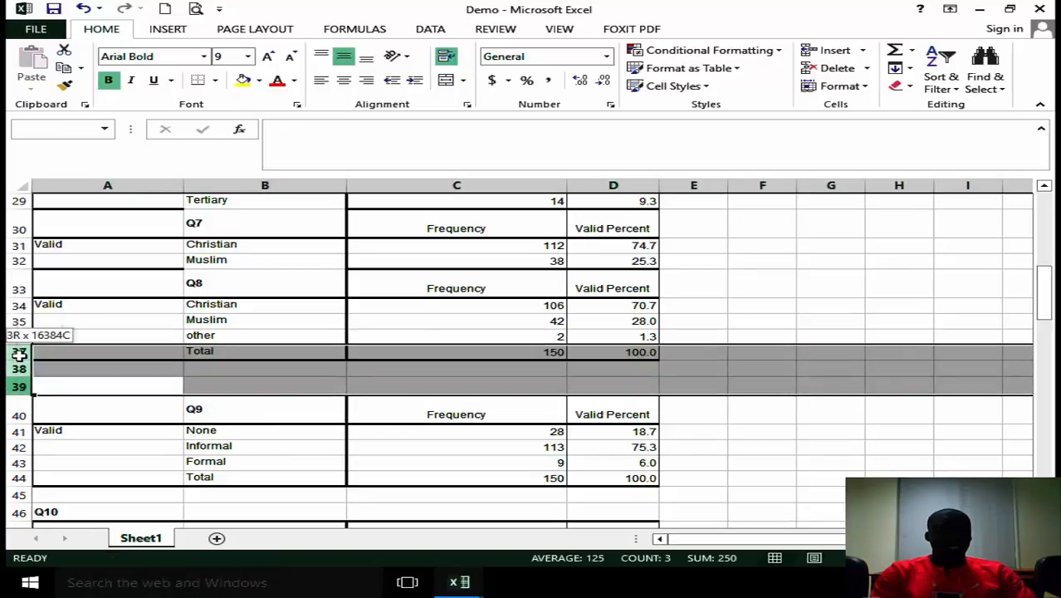
{"action": "right_click", "coordinate": [97, 367]}
{"action": "left_click", "coordinate": [159, 261]}
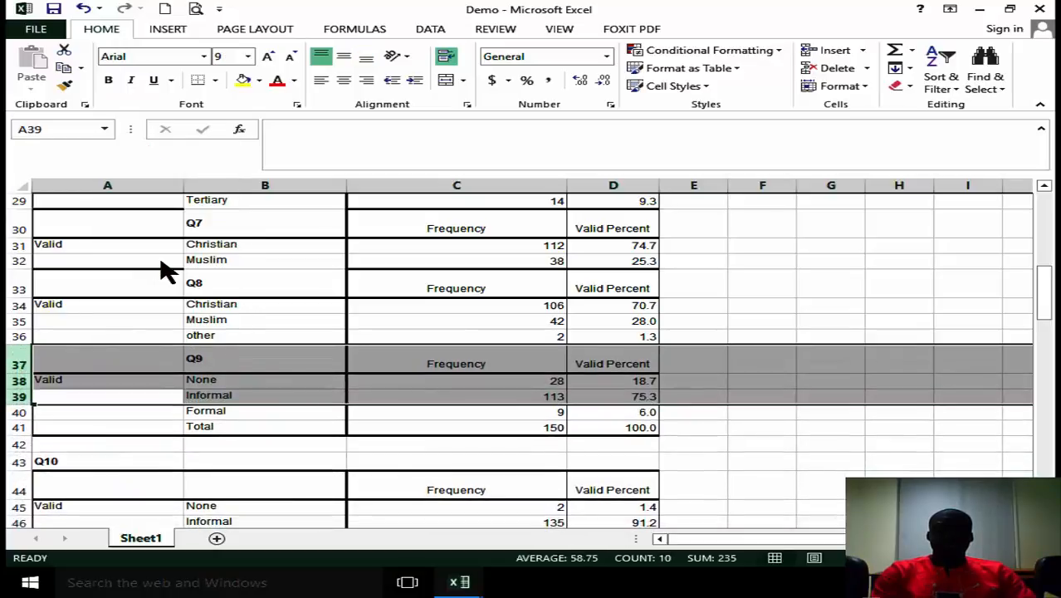
Copy the Q10 title from A43 into header cell B44.
{"action": "left_click_drag", "start_coordinate": [1044, 292], "coordinate": [1044, 308]}
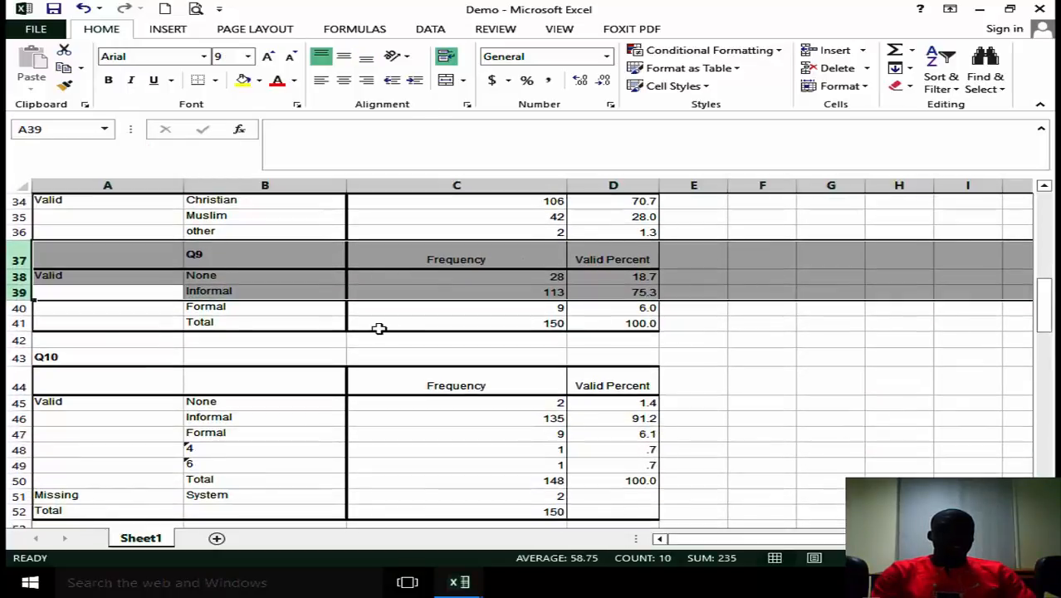
{"action": "left_click", "coordinate": [63, 357]}
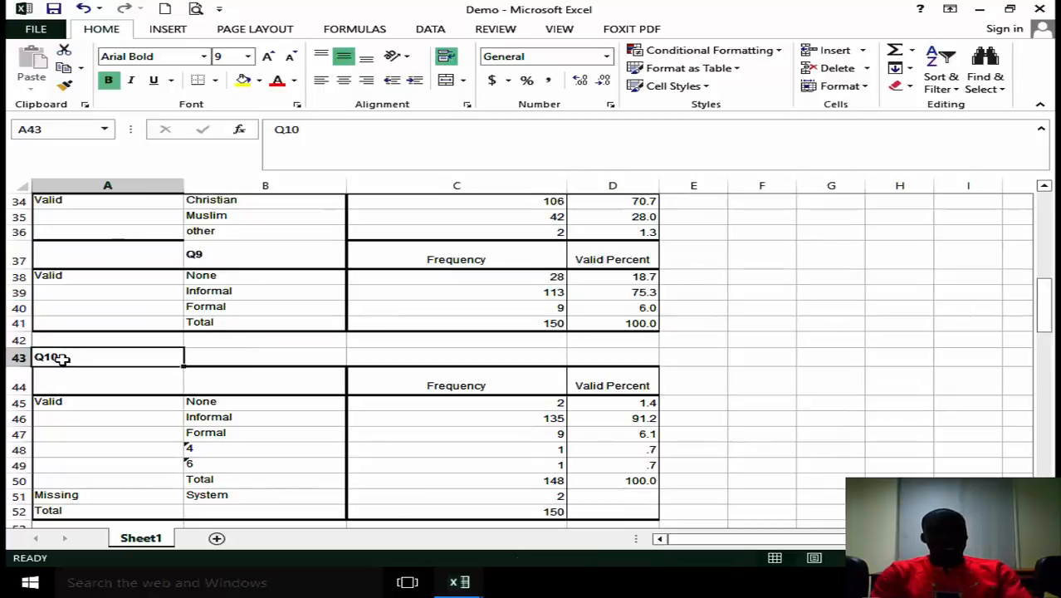
{"action": "key", "text": "ctrl+c"}
{"action": "left_click", "coordinate": [256, 385]}
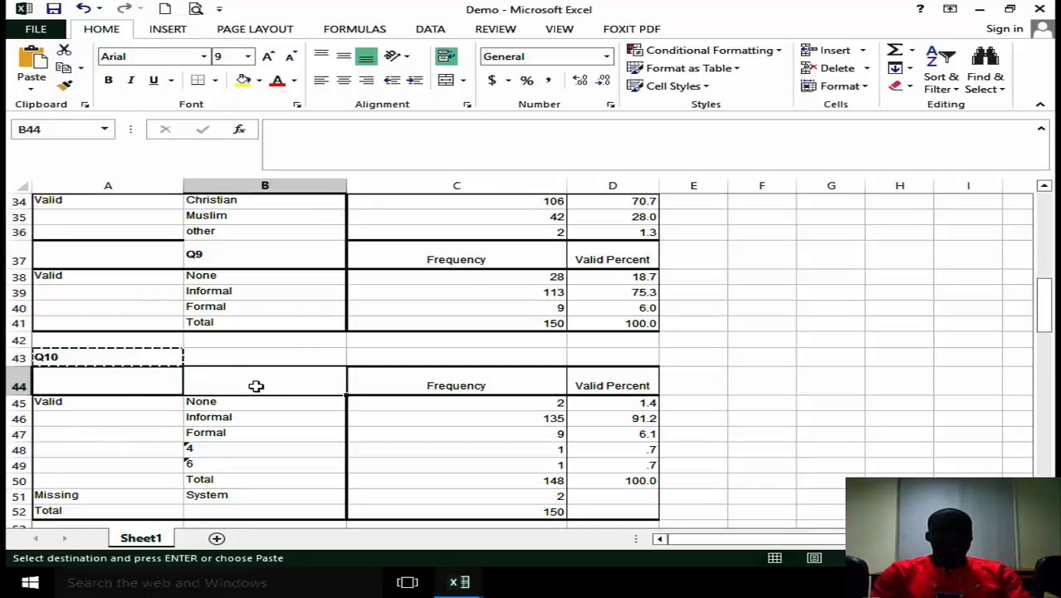
{"action": "key", "text": "ctrl+v"}
Delete rows 48 to 52 below the Formal row of the Q10 block.
{"action": "left_click_drag", "start_coordinate": [1044, 305], "coordinate": [1044, 321]}
{"action": "left_click_drag", "start_coordinate": [19, 420], "coordinate": [19, 374]}
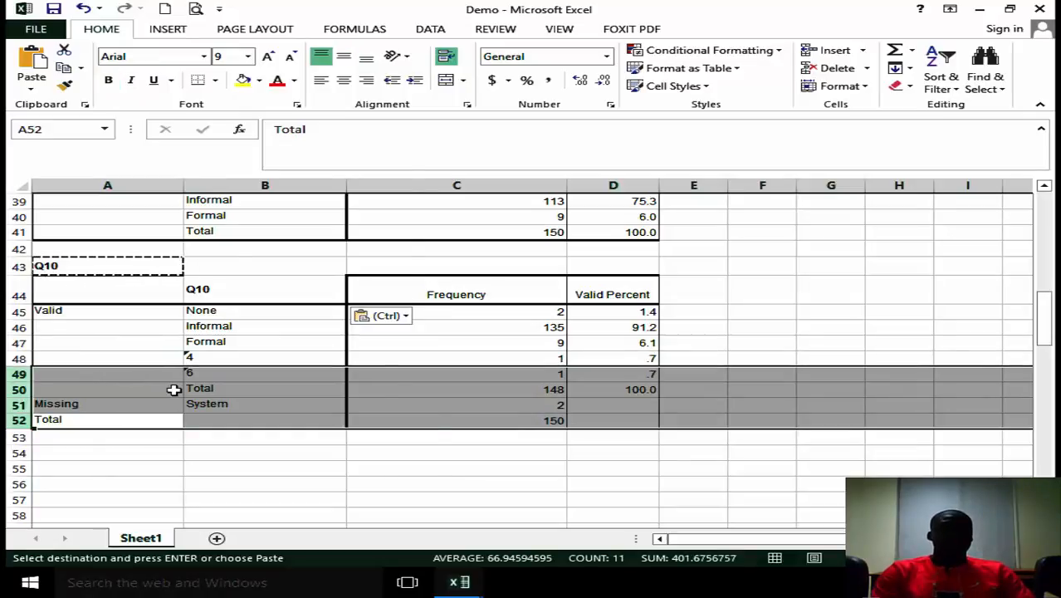
{"action": "right_click", "coordinate": [175, 394]}
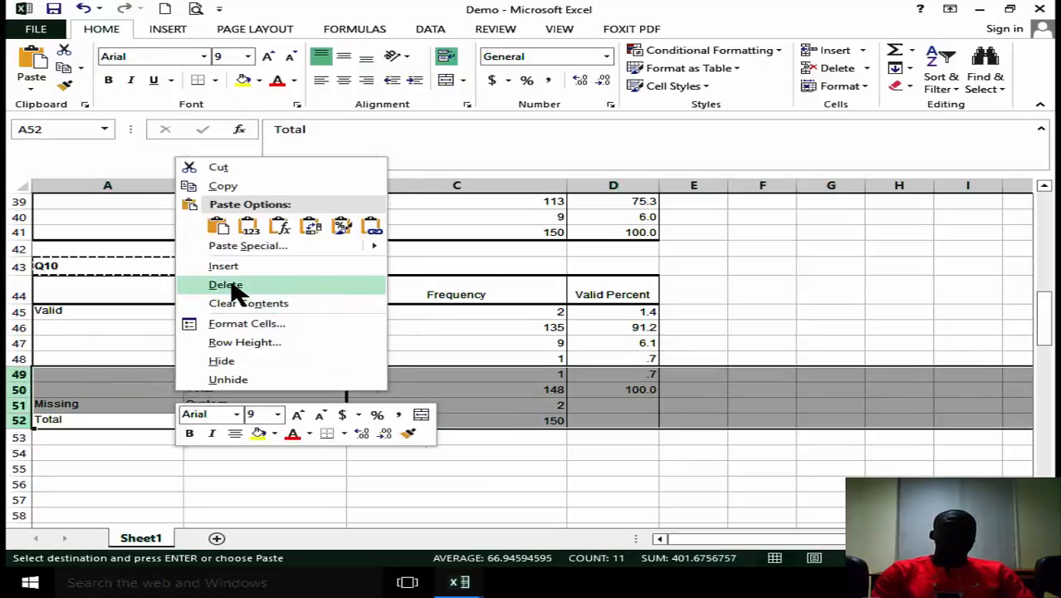
{"action": "left_click", "coordinate": [204, 284]}
{"action": "left_click", "coordinate": [19, 360]}
{"action": "right_click", "coordinate": [22, 363]}
{"action": "left_click", "coordinate": [99, 259]}
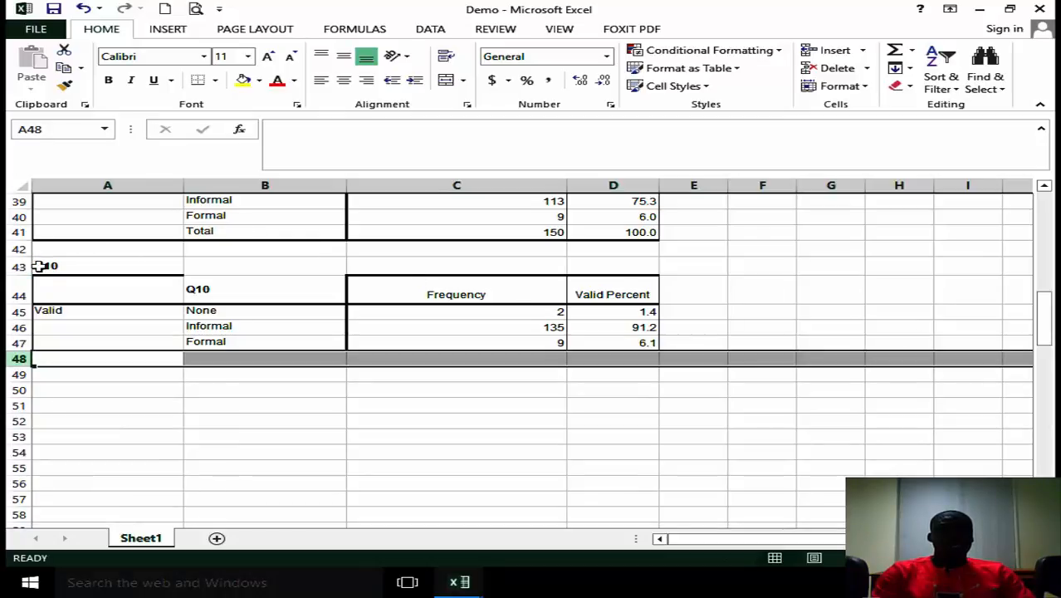
Delete rows 41 to 43 above the Q10 header, including the Q9 total and the leftover title.
{"action": "left_click_drag", "start_coordinate": [19, 265], "coordinate": [18, 232]}
{"action": "right_click", "coordinate": [114, 256]}
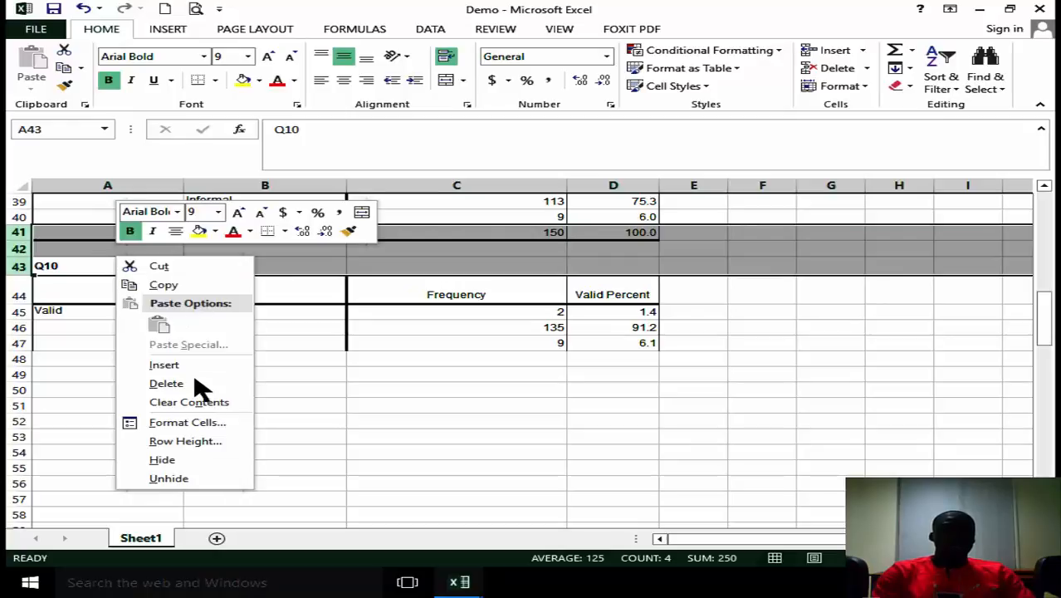
{"action": "left_click", "coordinate": [174, 383]}
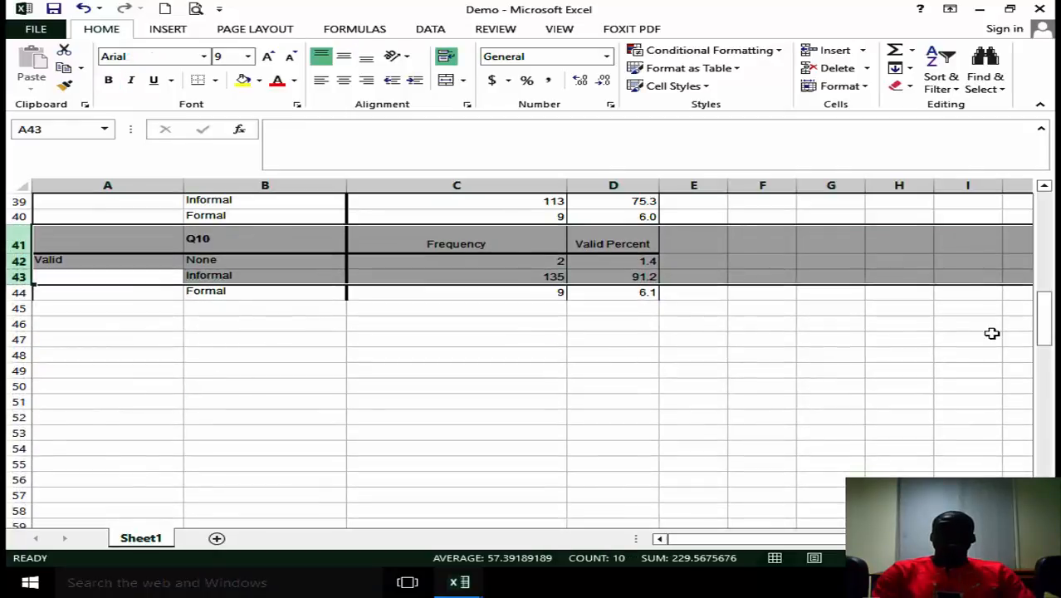
Delete column A with the Valid labels from the sheet.
{"action": "left_click_drag", "start_coordinate": [1044, 324], "coordinate": [1044, 217]}
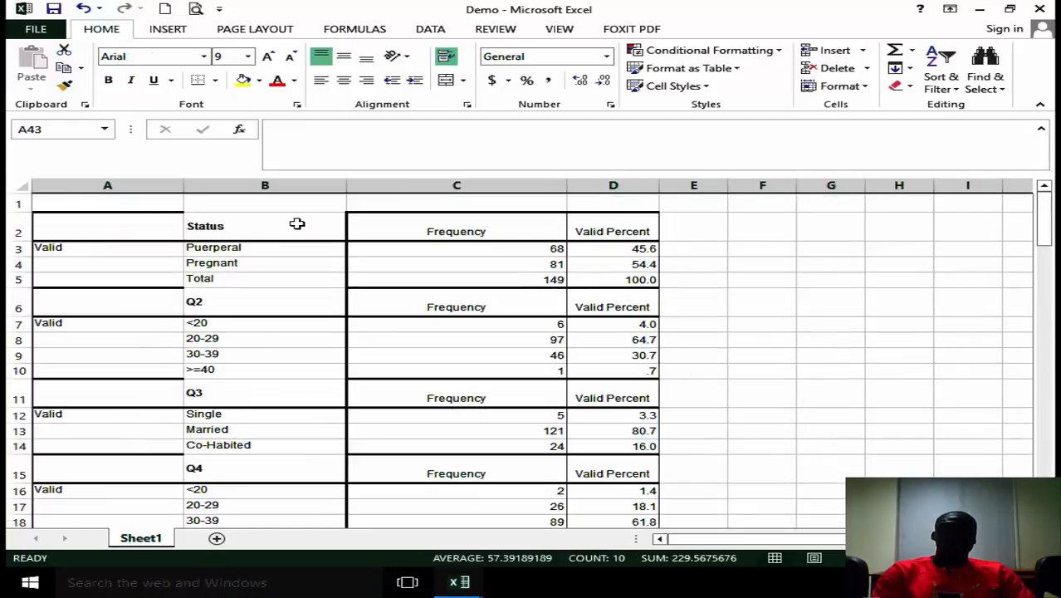
{"action": "left_click", "coordinate": [100, 182]}
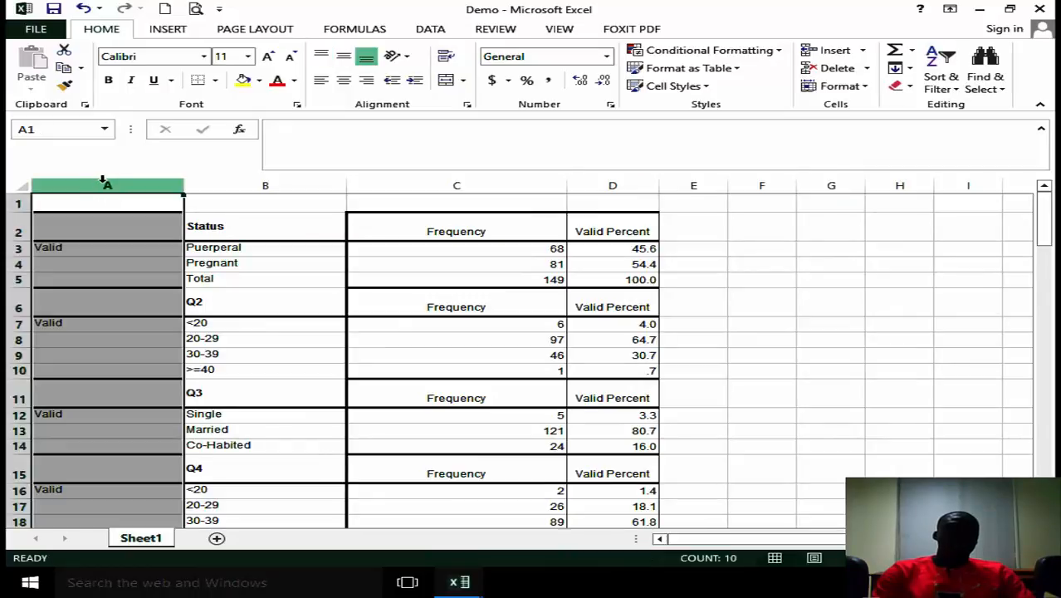
{"action": "right_click", "coordinate": [106, 187]}
{"action": "left_click", "coordinate": [180, 311]}
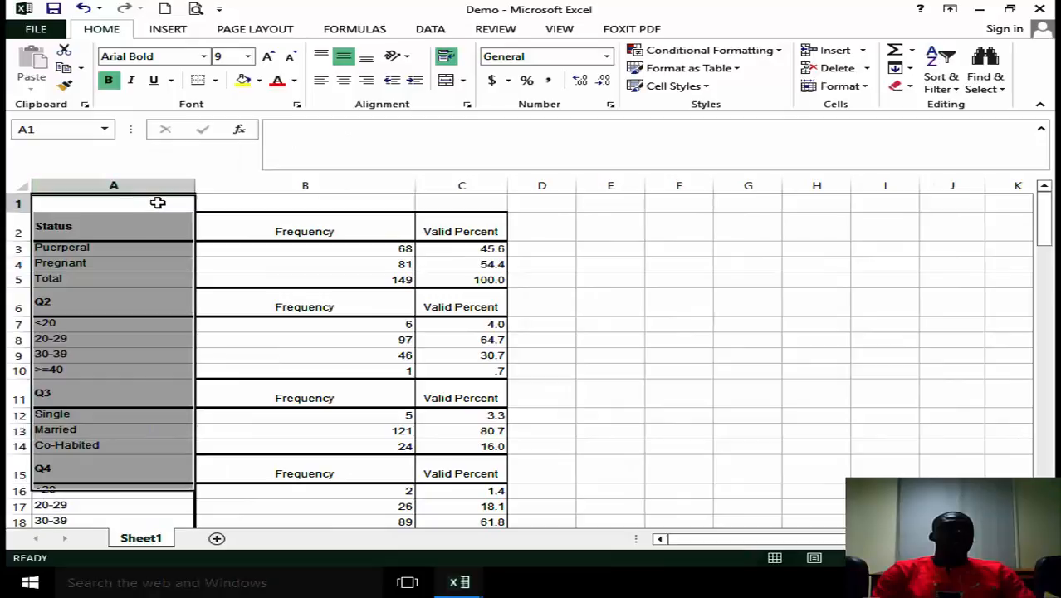
{"action": "left_click", "coordinate": [158, 203]}
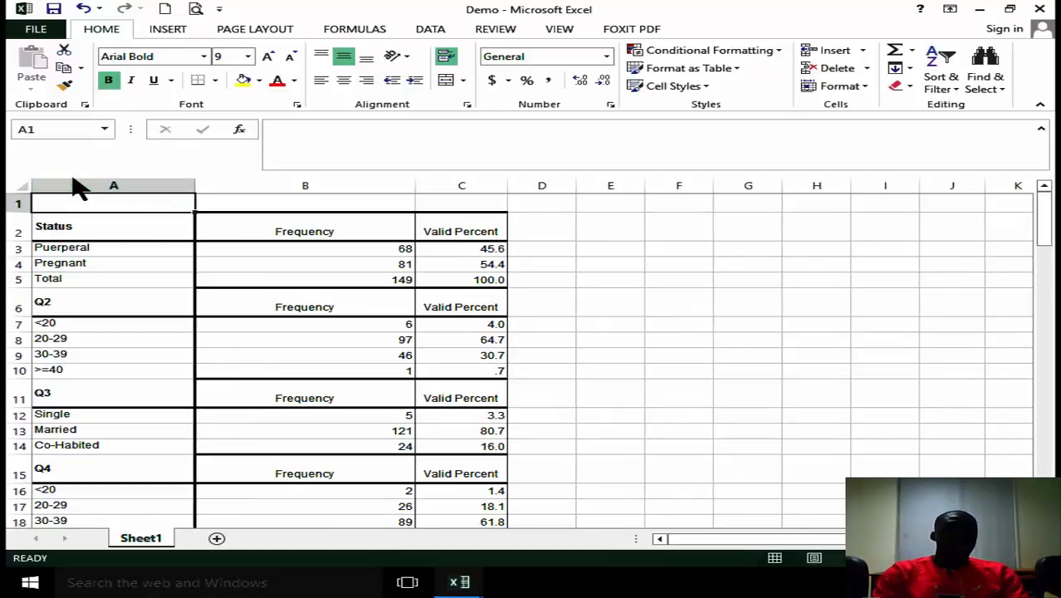
Cut the Total row from row 5 and insert it above row 1.
{"action": "left_click", "coordinate": [18, 280]}
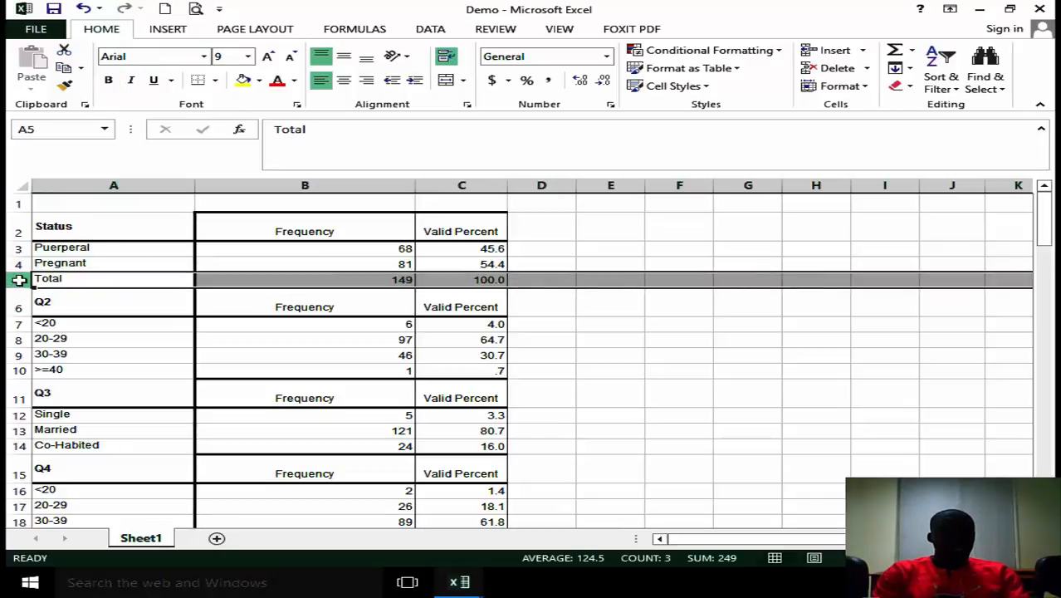
{"action": "key", "text": "ctrl+c"}
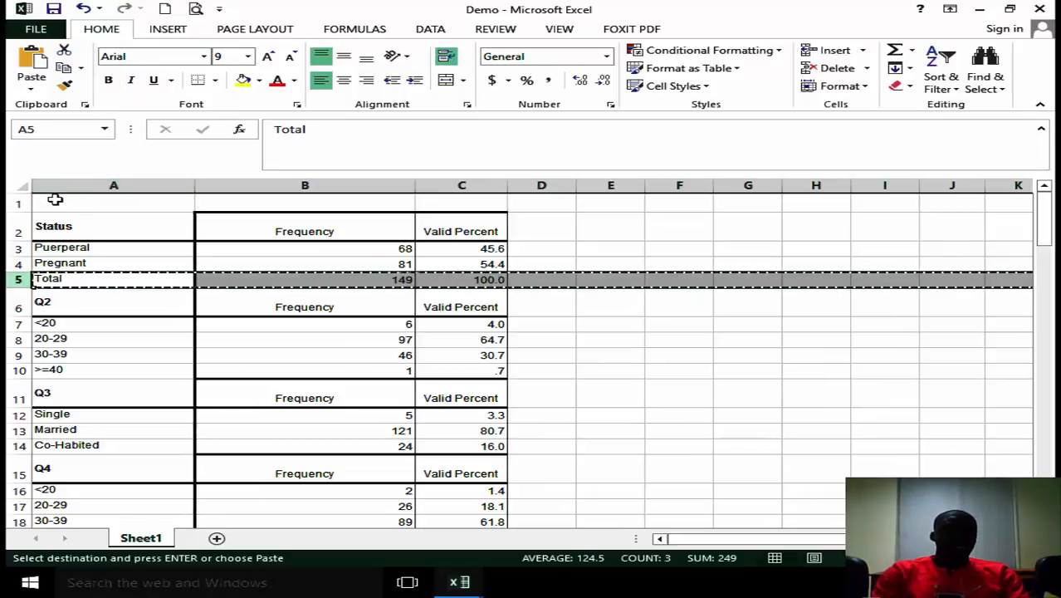
{"action": "right_click", "coordinate": [18, 203]}
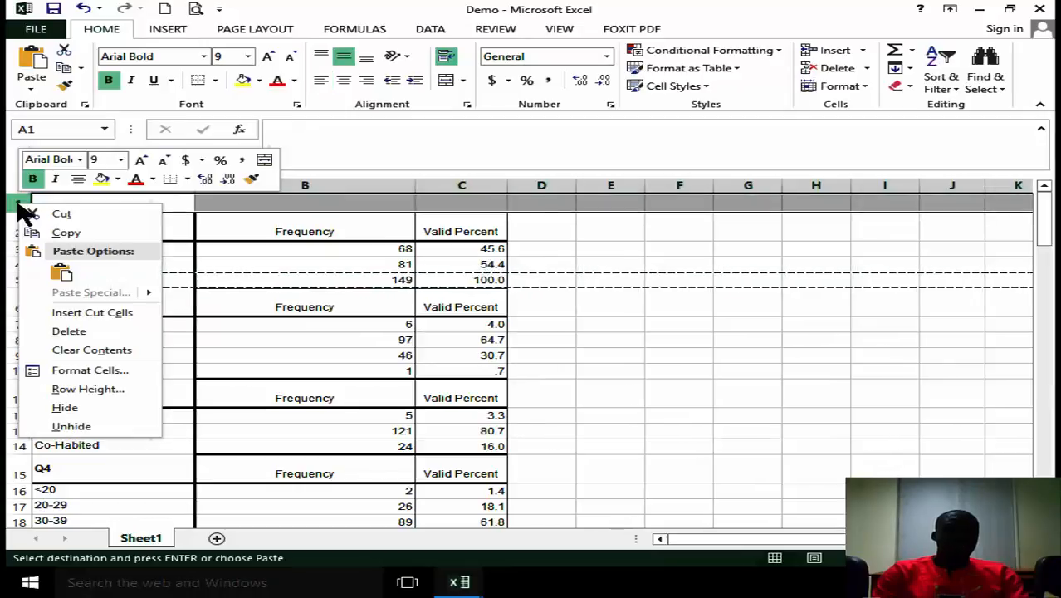
{"action": "left_click", "coordinate": [92, 313]}
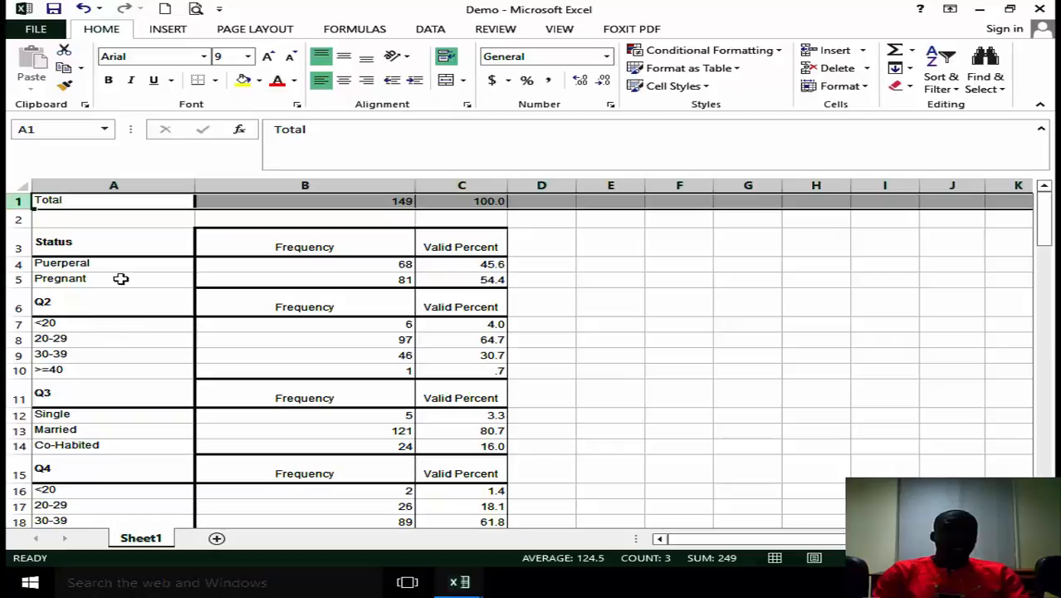
Move the Total cells from A1:C1 down into A2:C2, directly above the Status header.
{"action": "right_click", "coordinate": [16, 219]}
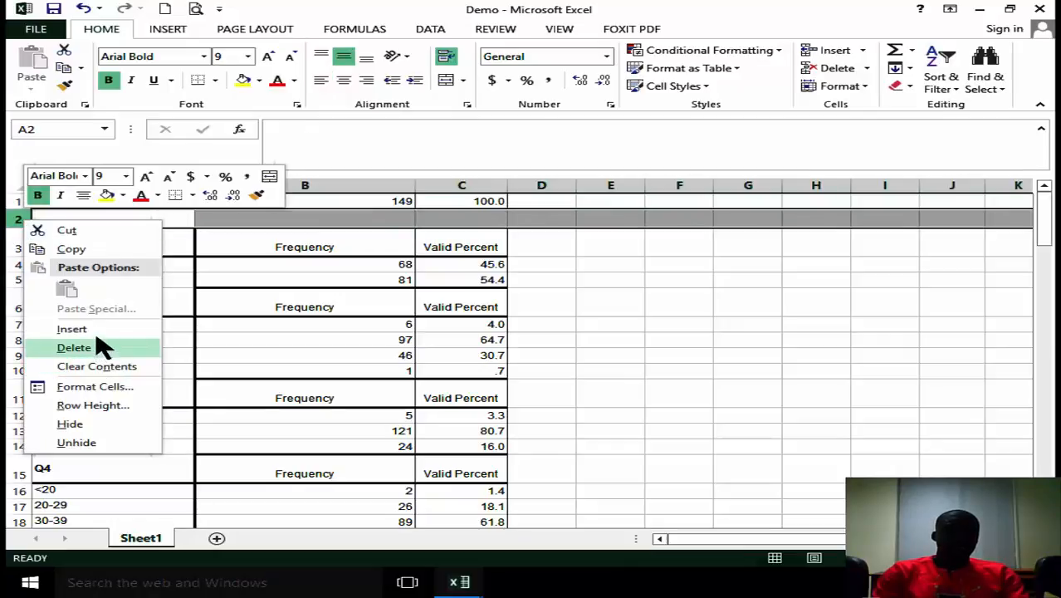
{"action": "left_click", "coordinate": [504, 214]}
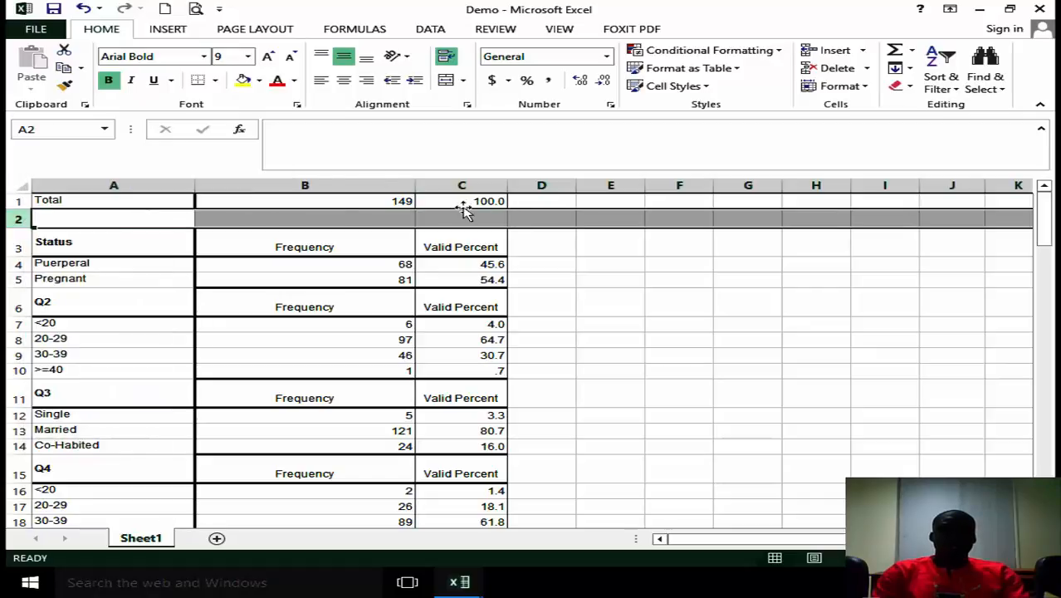
{"action": "left_click", "coordinate": [116, 201]}
{"action": "left_click_drag", "start_coordinate": [116, 201], "coordinate": [454, 191]}
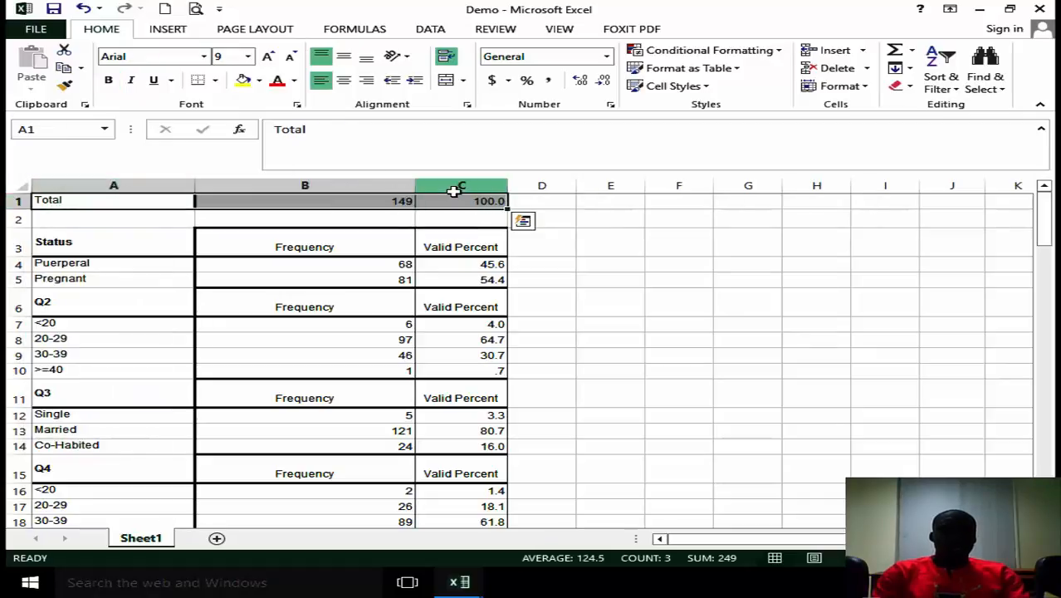
{"action": "key", "text": "ctrl+c"}
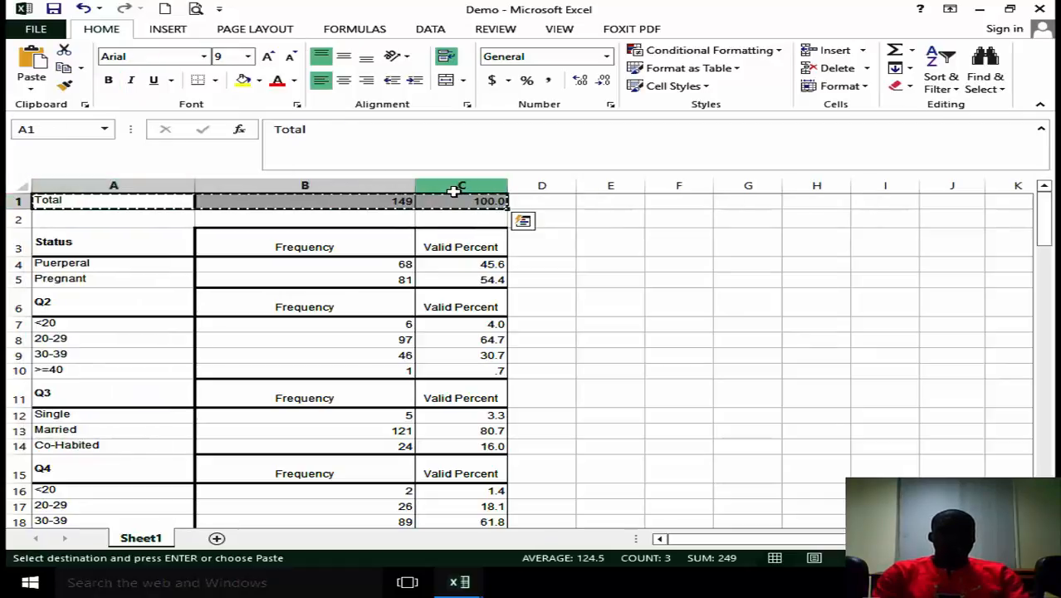
{"action": "left_click", "coordinate": [187, 221]}
{"action": "key", "text": "ctrl+v"}
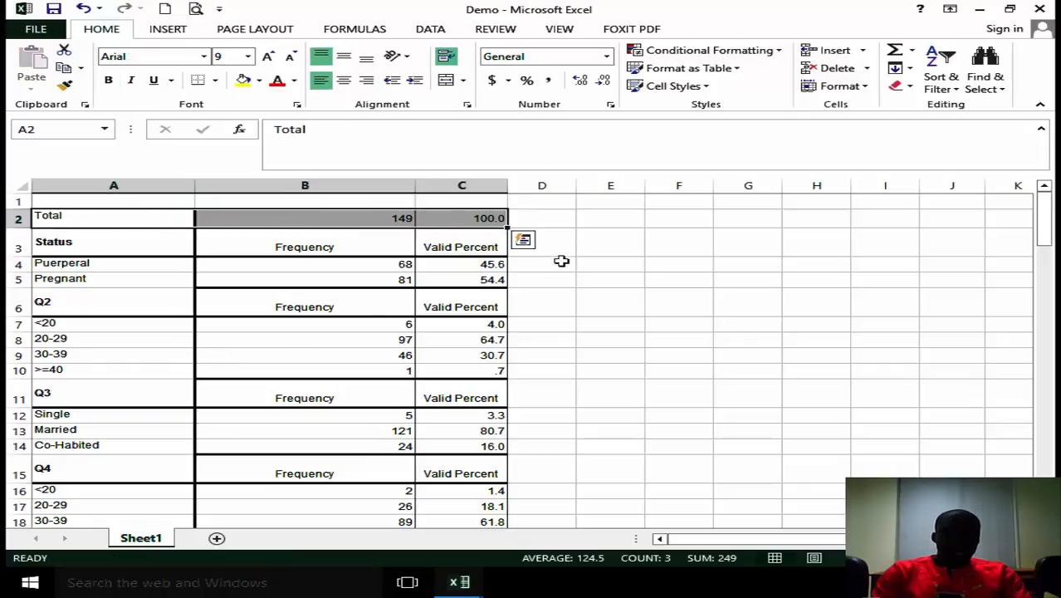
Enter the column heading "Parameter" in cell A1.
{"action": "left_click", "coordinate": [78, 202]}
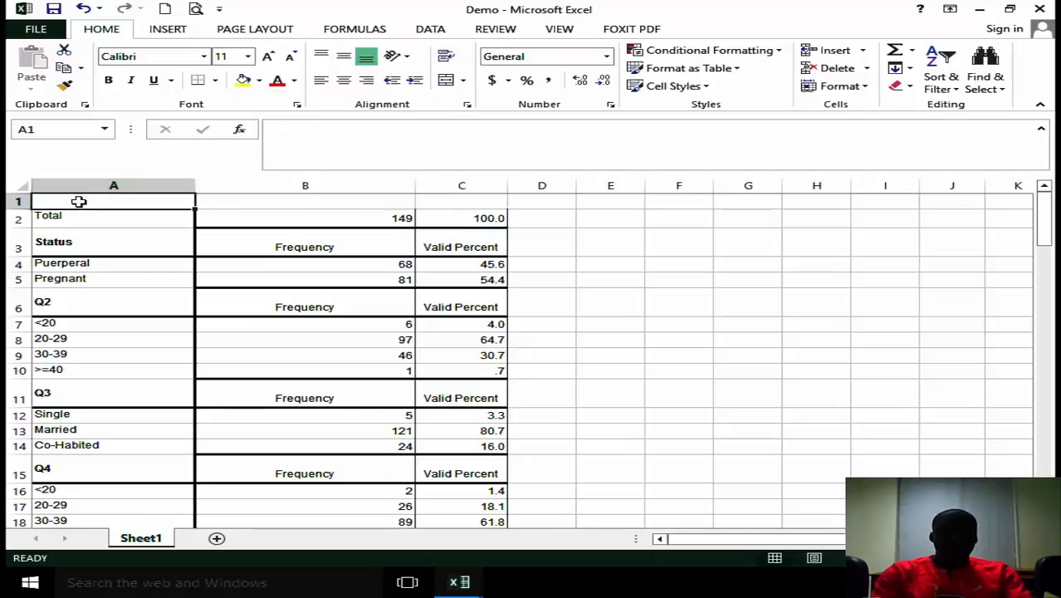
{"action": "type", "text": "P"}
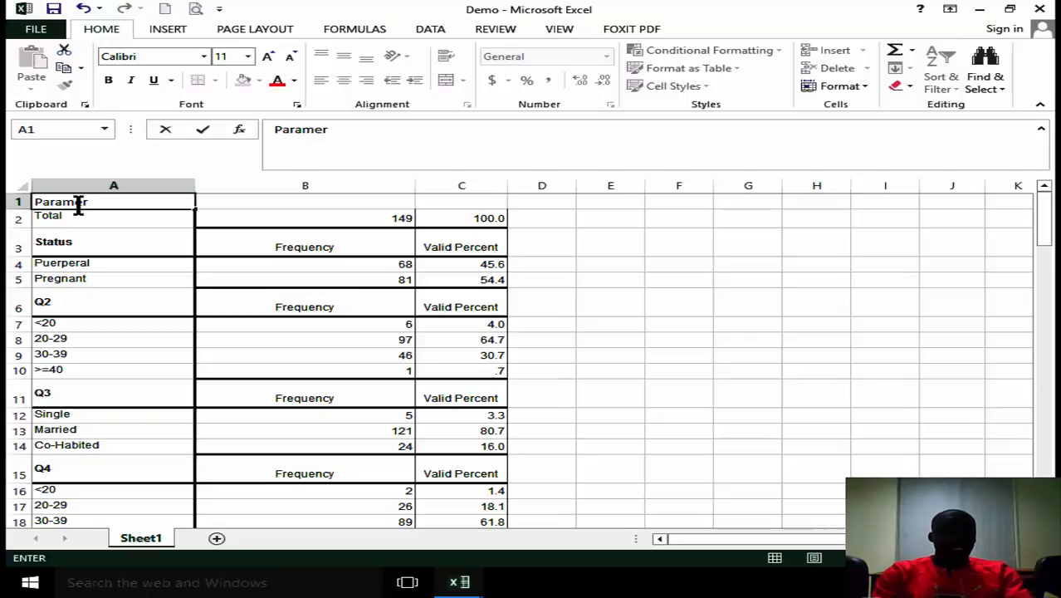
{"action": "type", "text": "aramer"}
{"action": "key", "text": "BackSpace"}
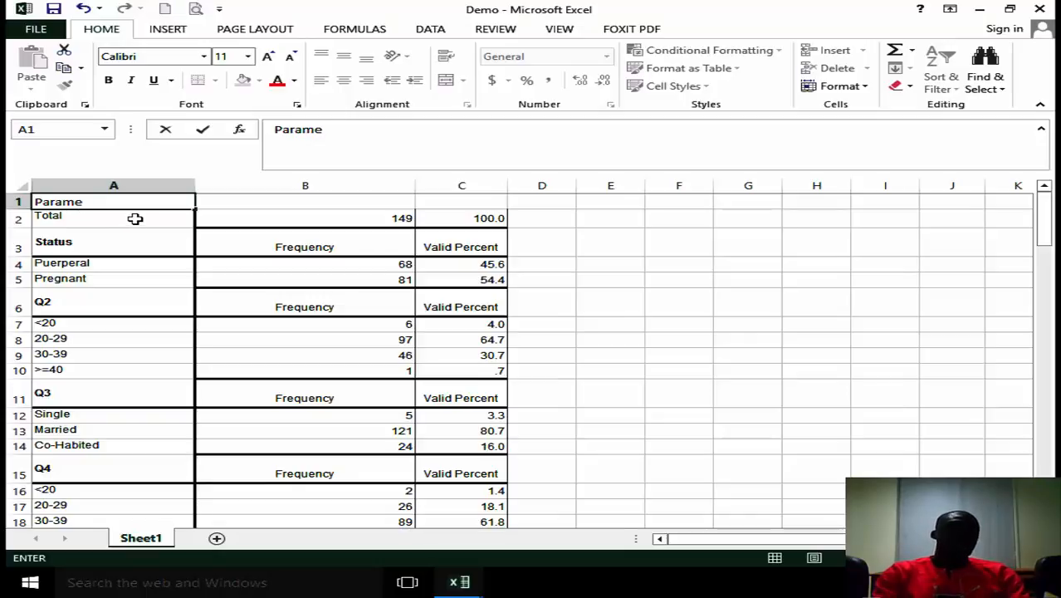
{"action": "type", "text": "ter"}
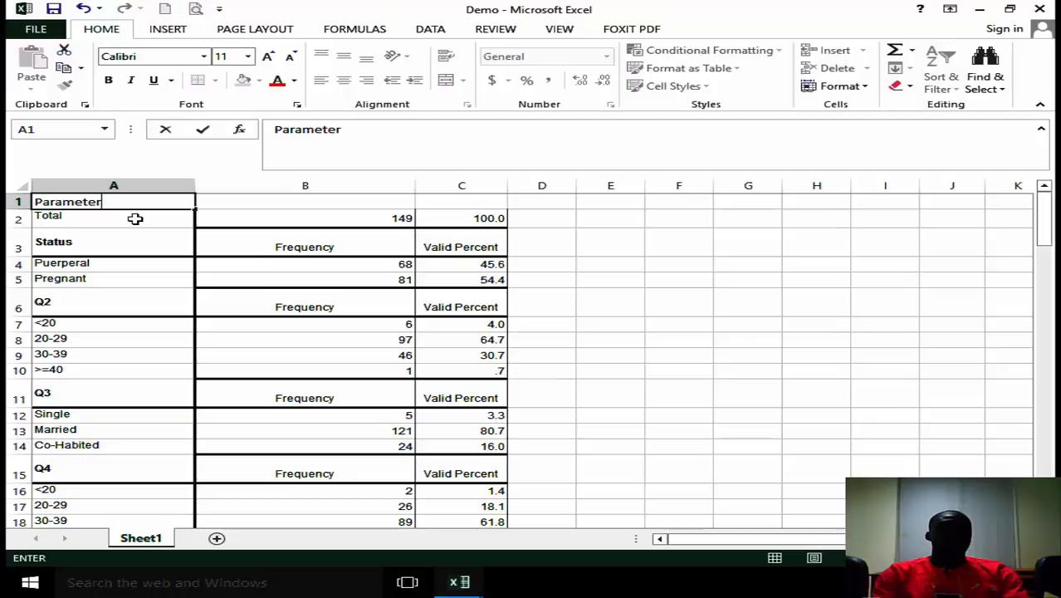
Move the Frequency and Valid Percent headings from B3:C3 into B1:C1.
{"action": "left_click", "coordinate": [280, 204]}
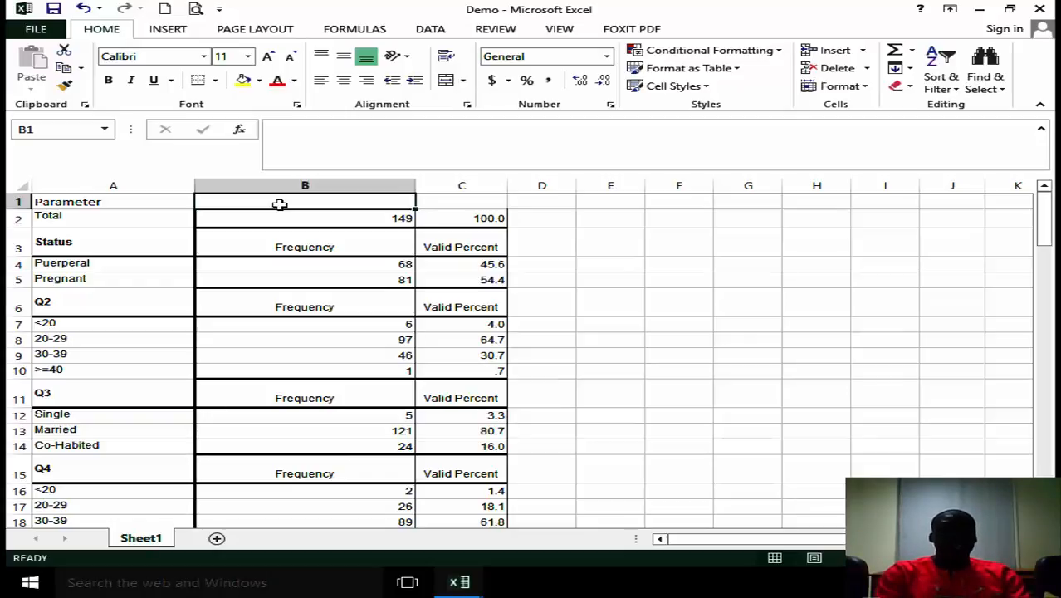
{"action": "left_click_drag", "start_coordinate": [284, 250], "coordinate": [457, 238]}
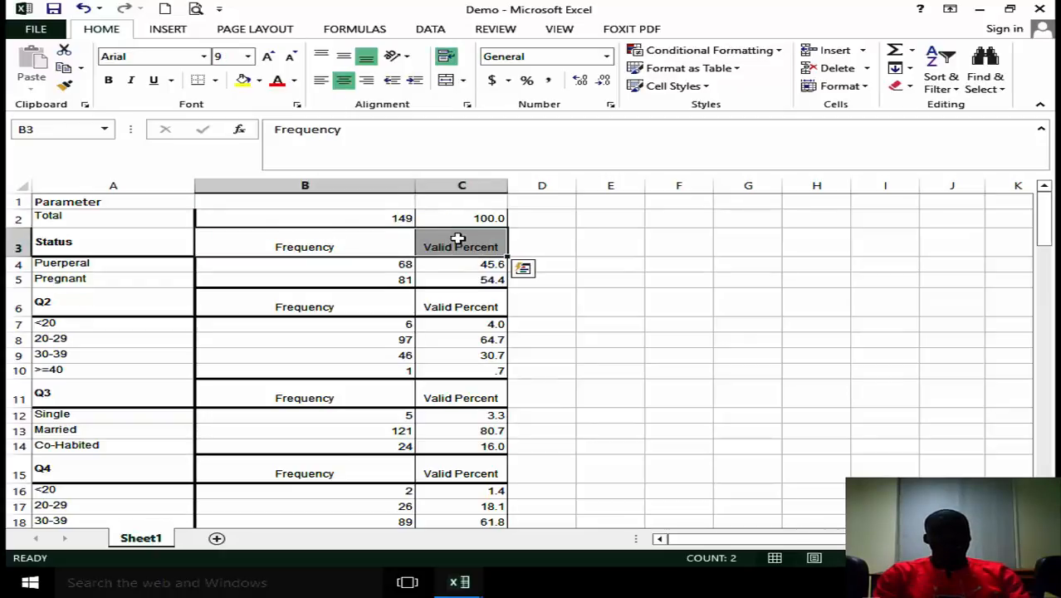
{"action": "key", "text": "ctrl+c"}
{"action": "left_click", "coordinate": [353, 201]}
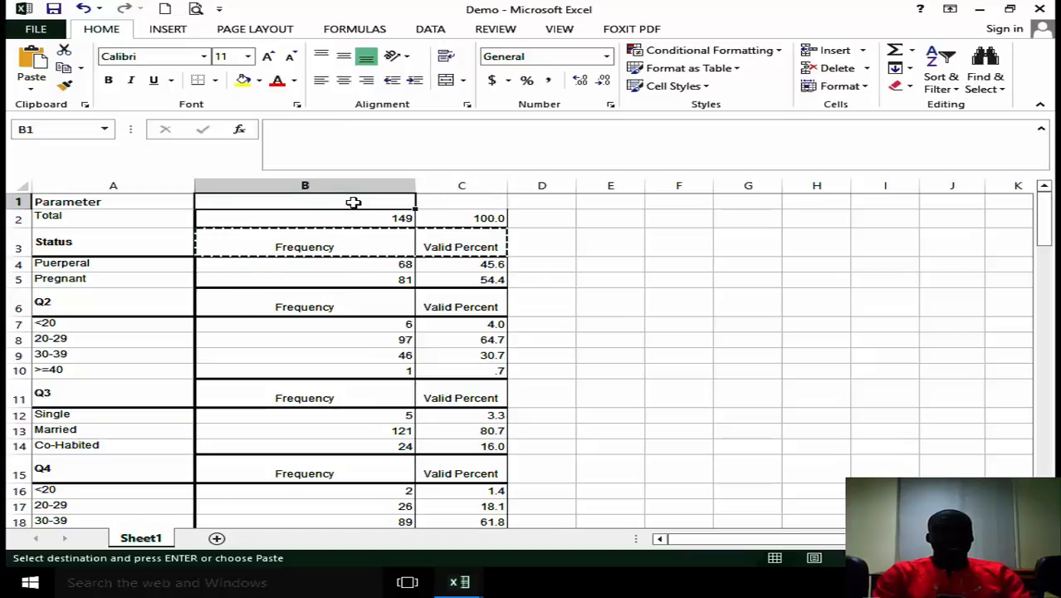
{"action": "key", "text": "ctrl+v"}
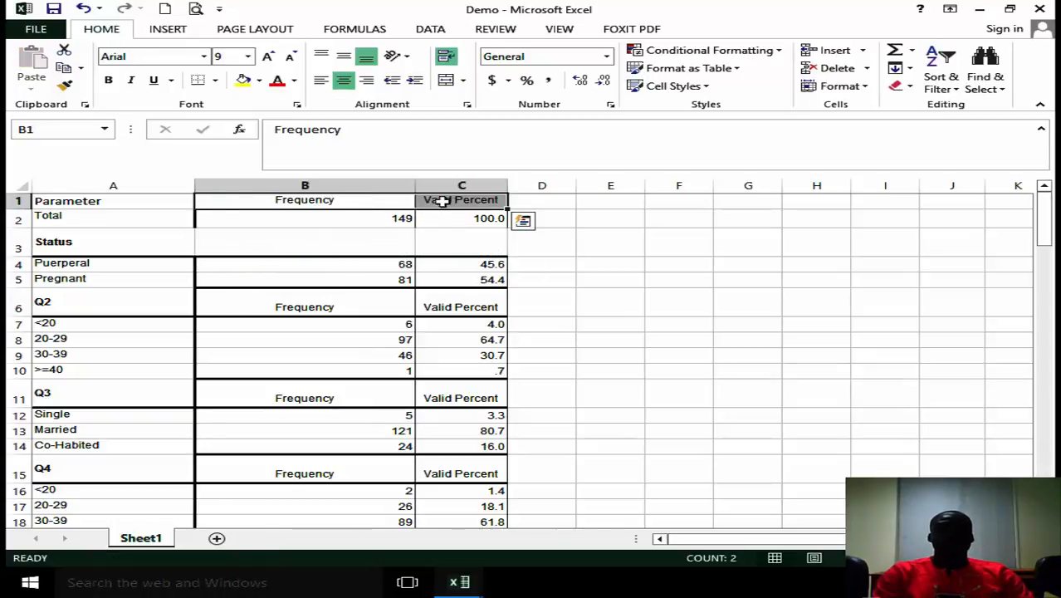
Change the heading in cell C1 to "Percentage".
{"action": "double_click", "coordinate": [458, 204]}
{"action": "key", "text": "BackSpace"}
{"action": "key", "text": "BackSpace"}
{"action": "key", "text": "BackSpace"}
{"action": "key", "text": "BackSpace"}
{"action": "key", "text": "BackSpace"}
{"action": "key", "text": "BackSpace"}
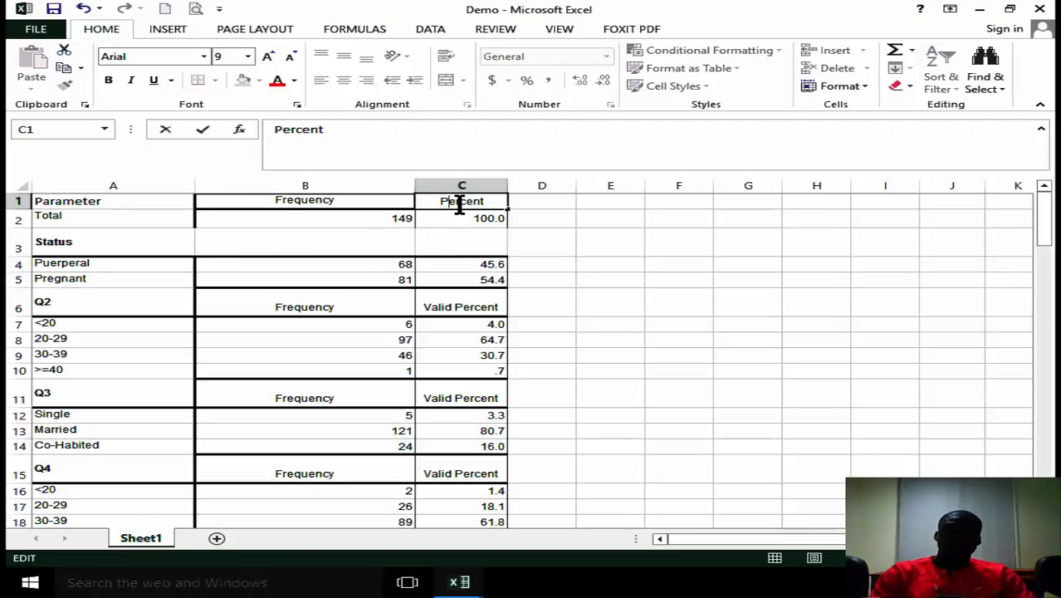
{"action": "type", "text": "age"}
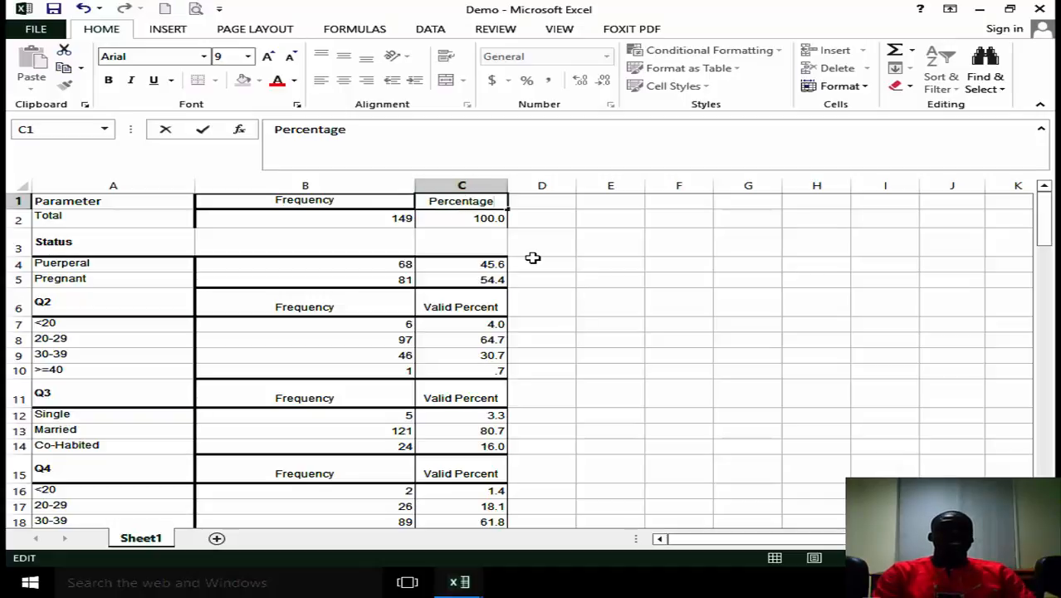
{"action": "left_click", "coordinate": [684, 294]}
Clear the repeated Frequency and Valid Percent headings in the Q2, Q3 and Q4 rows.
{"action": "left_click_drag", "start_coordinate": [353, 306], "coordinate": [459, 307]}
{"action": "key", "text": "Delete"}
{"action": "left_click_drag", "start_coordinate": [315, 395], "coordinate": [465, 395]}
{"action": "key", "text": "Delete"}
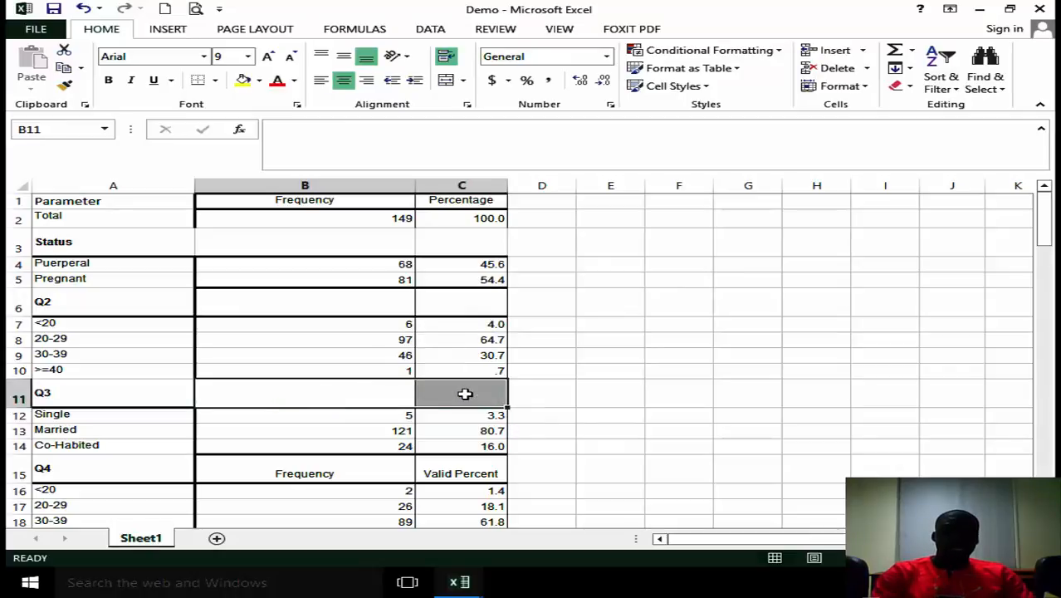
{"action": "left_click_drag", "start_coordinate": [353, 472], "coordinate": [465, 474]}
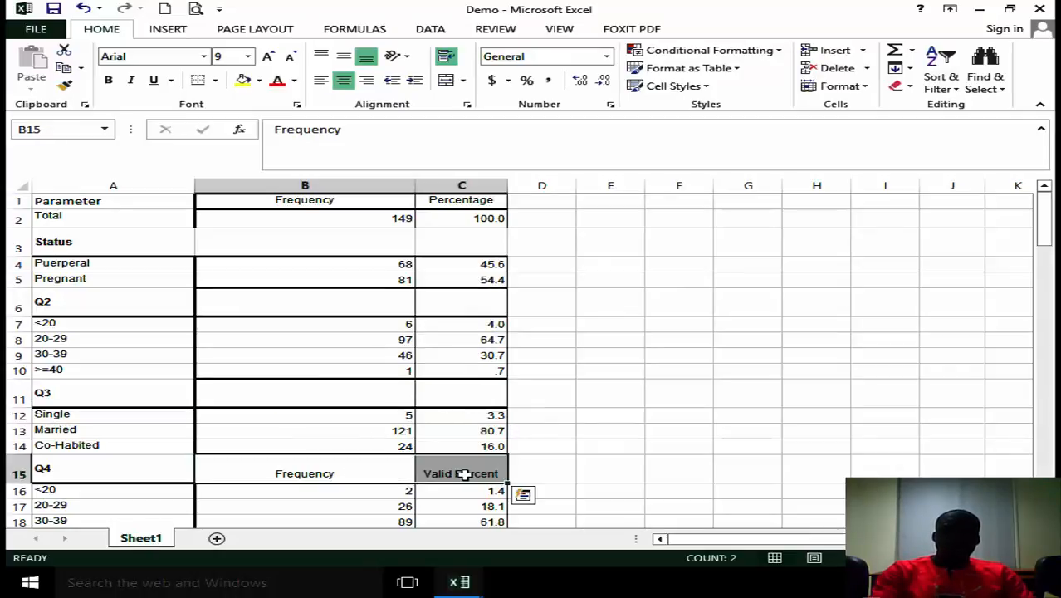
{"action": "key", "text": "Delete"}
Clear the repeated Frequency and Valid Percent headings in the Q5 and Q6 rows.
{"action": "left_click_drag", "start_coordinate": [1043, 224], "coordinate": [1043, 249]}
{"action": "left_click_drag", "start_coordinate": [303, 334], "coordinate": [455, 330]}
{"action": "key", "text": "Delete"}
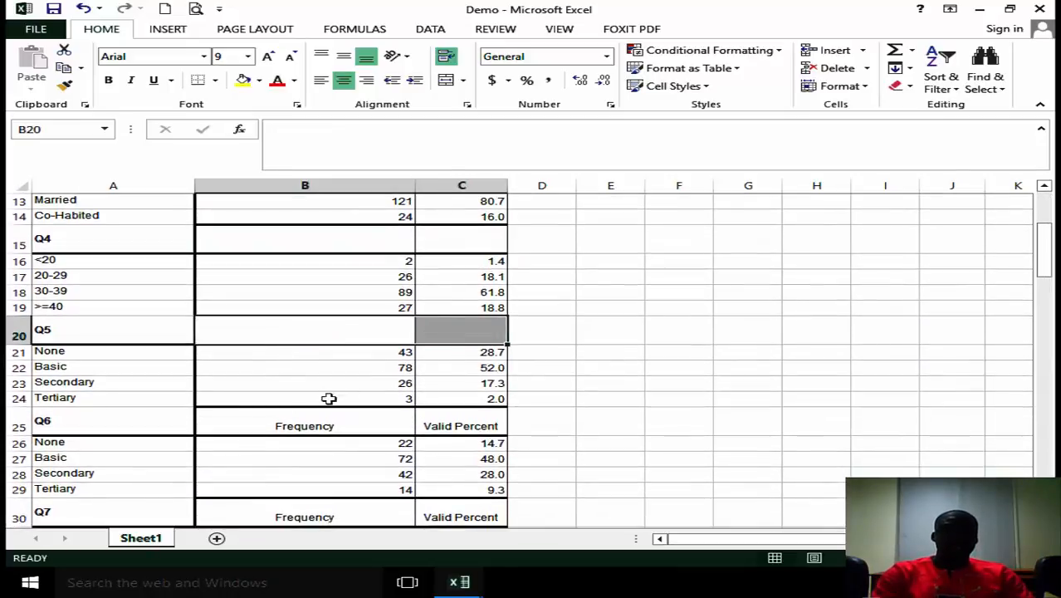
{"action": "left_click_drag", "start_coordinate": [316, 425], "coordinate": [465, 421]}
{"action": "key", "text": "Delete"}
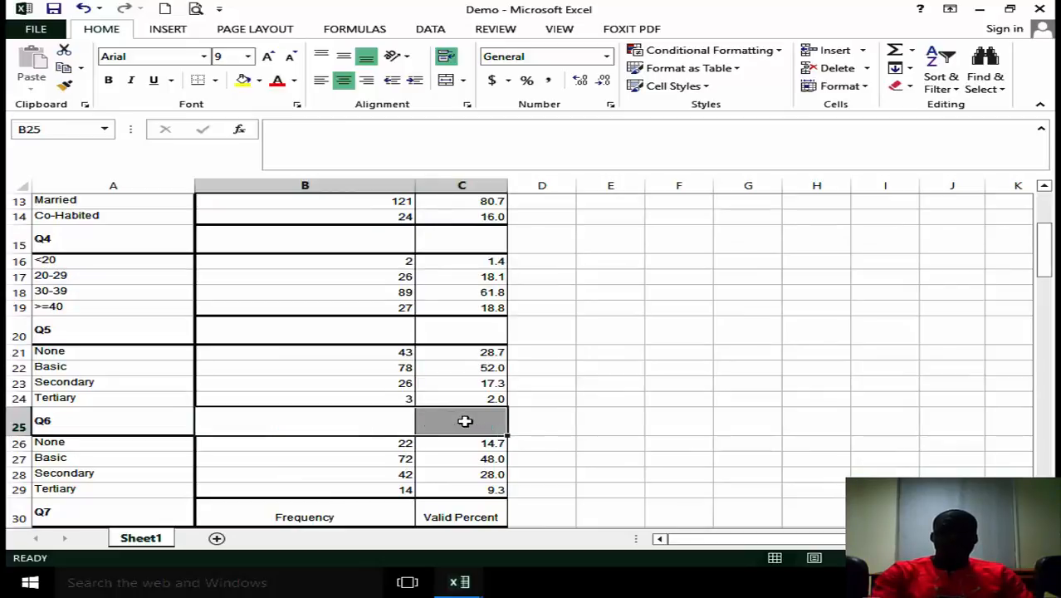
Clear the repeated Frequency and Valid Percent headings in the Q7, Q8, Q9 and Q10 rows.
{"action": "left_click_drag", "start_coordinate": [349, 516], "coordinate": [472, 512]}
{"action": "key", "text": "Delete"}
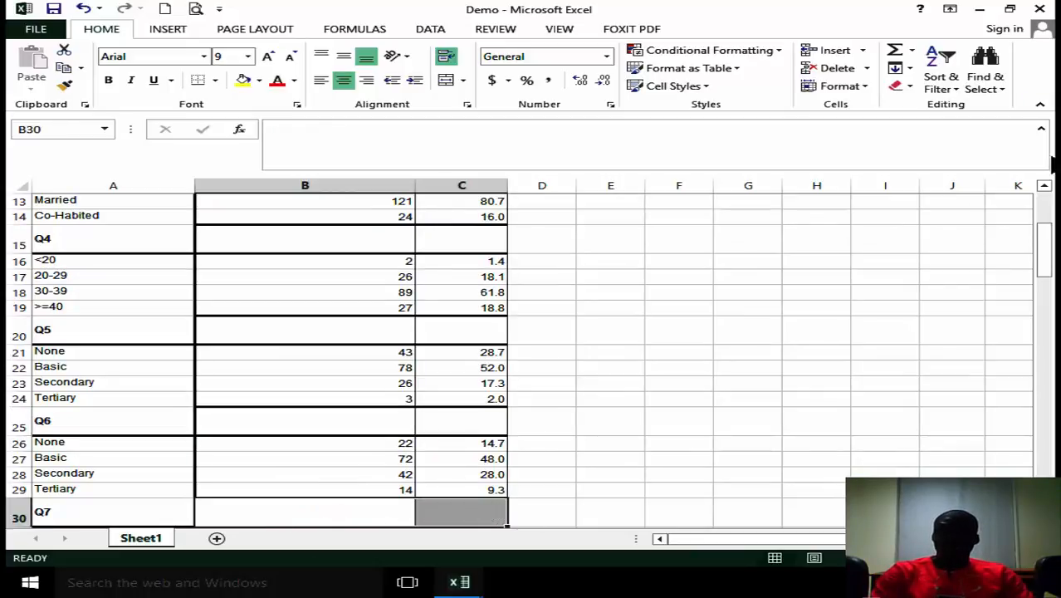
{"action": "left_click_drag", "start_coordinate": [1049, 220], "coordinate": [1050, 269]}
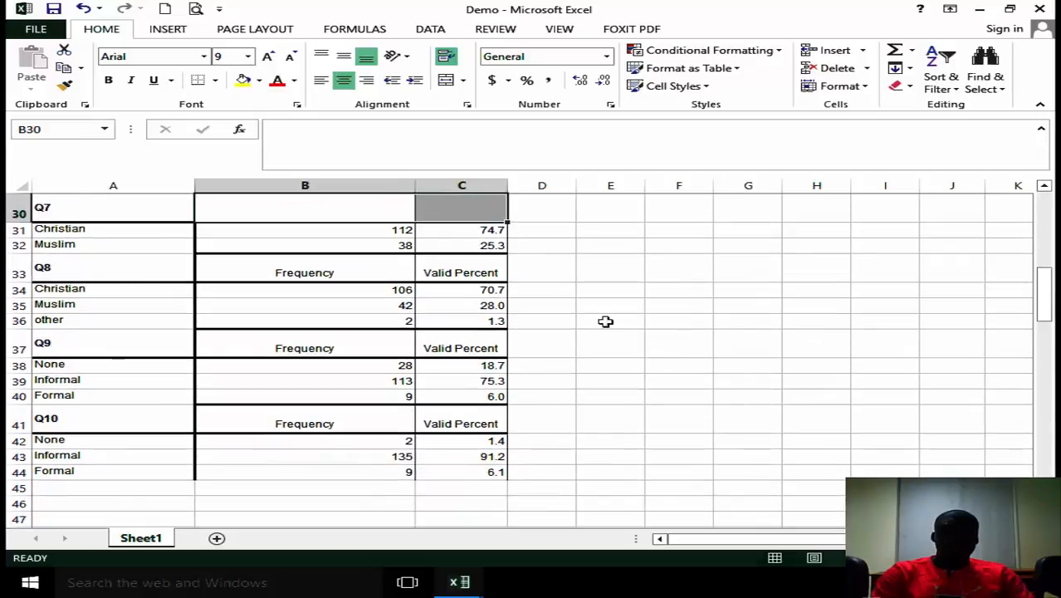
{"action": "left_click_drag", "start_coordinate": [347, 272], "coordinate": [482, 272]}
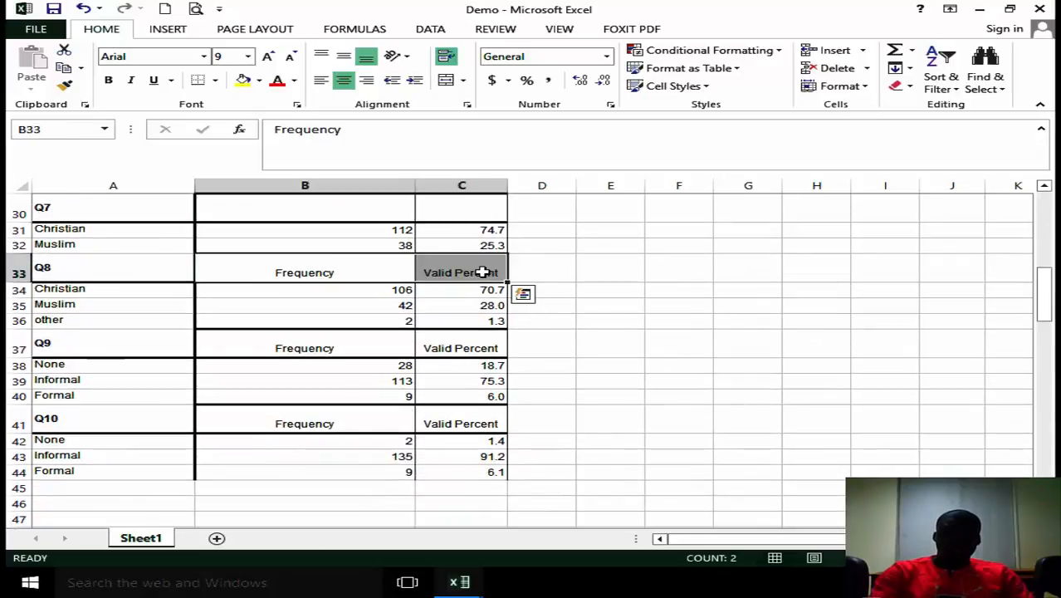
{"action": "key", "text": "Delete"}
{"action": "left_click_drag", "start_coordinate": [324, 347], "coordinate": [453, 347]}
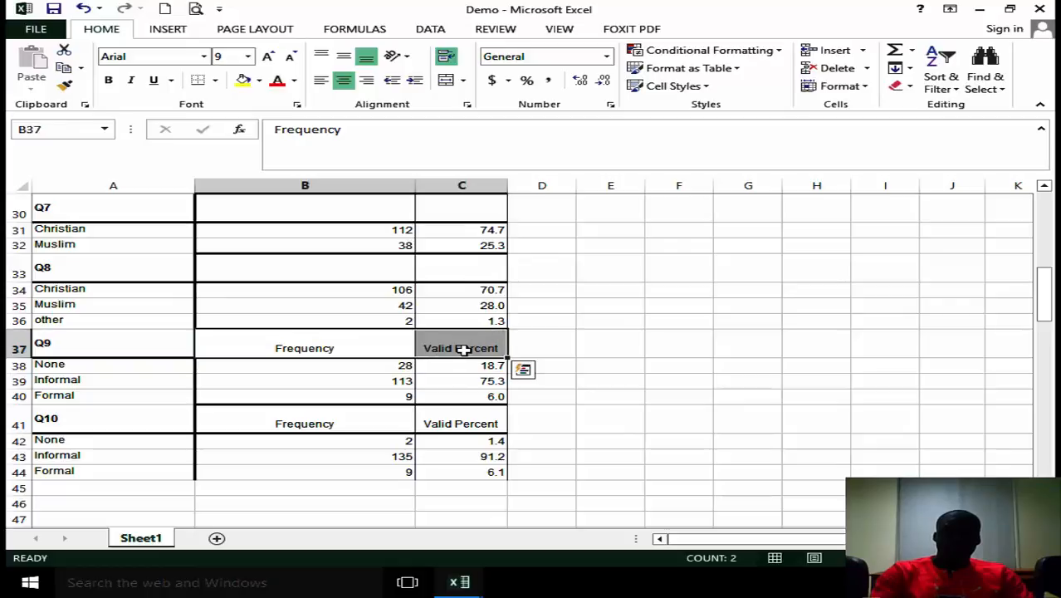
{"action": "key", "text": "Delete"}
{"action": "left_click_drag", "start_coordinate": [344, 425], "coordinate": [550, 430]}
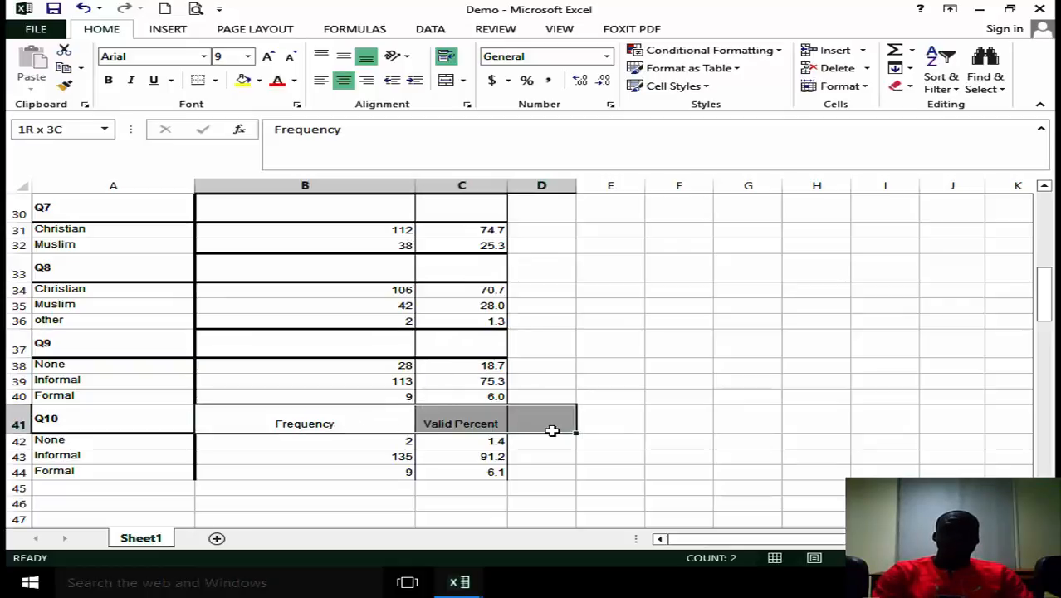
{"action": "key", "text": "Delete"}
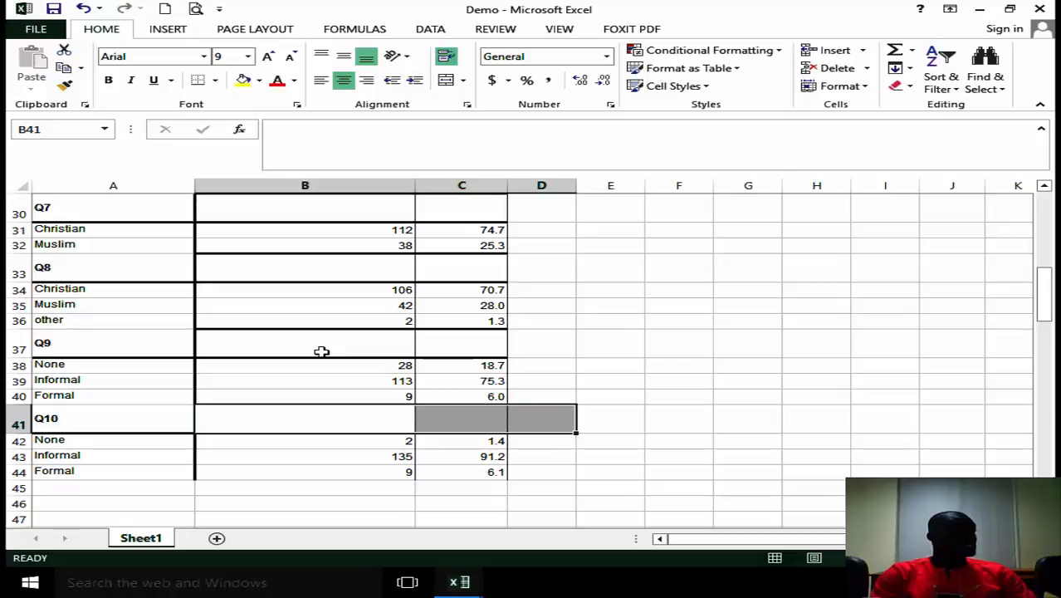
Check the row height of an ordinary data row, using empty cell G31.
{"action": "left_click", "coordinate": [747, 233]}
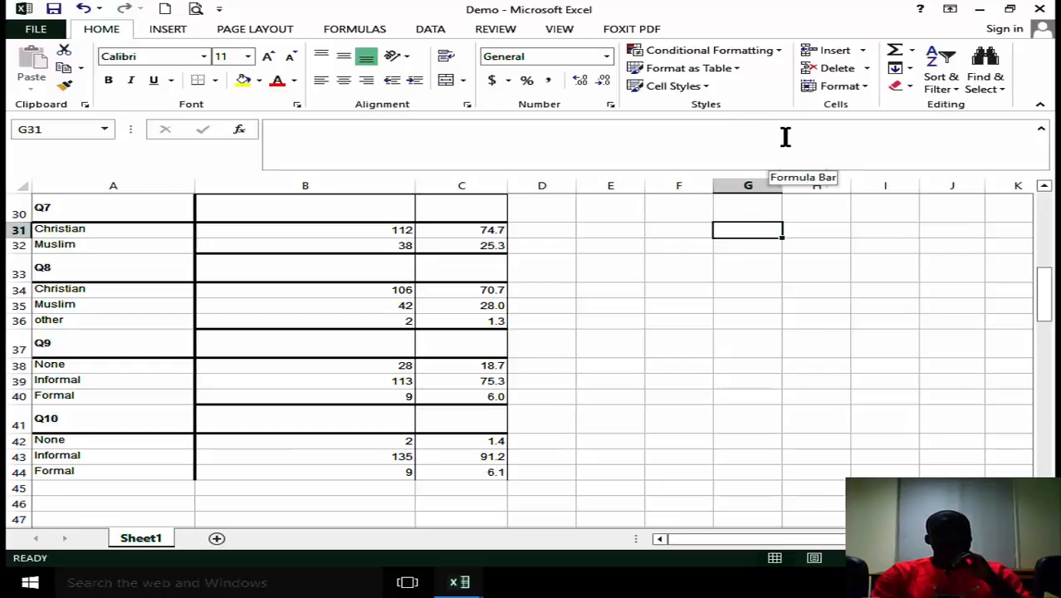
{"action": "left_click", "coordinate": [869, 86]}
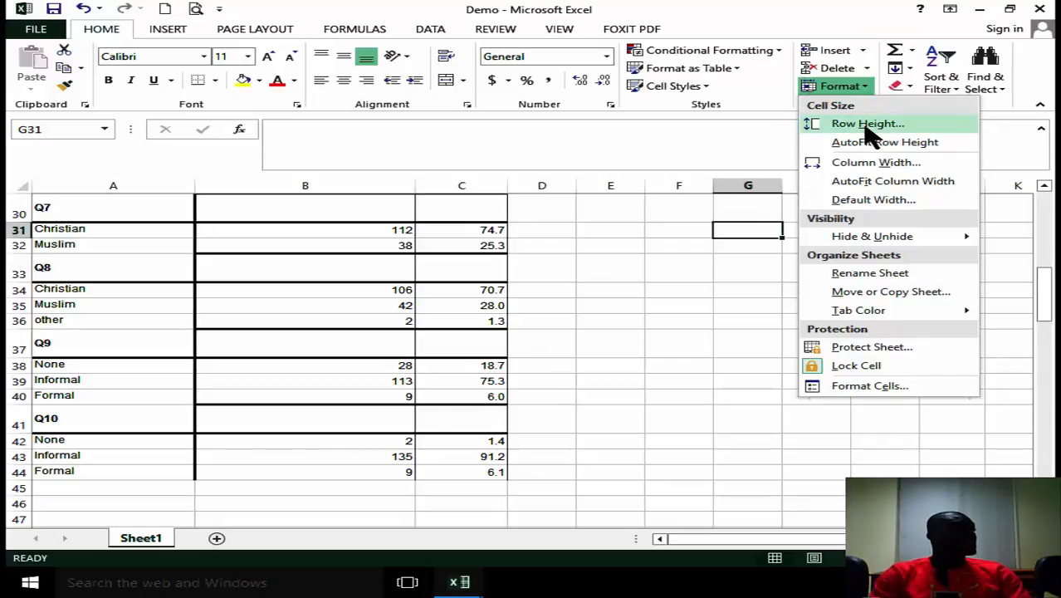
{"action": "left_click", "coordinate": [864, 124]}
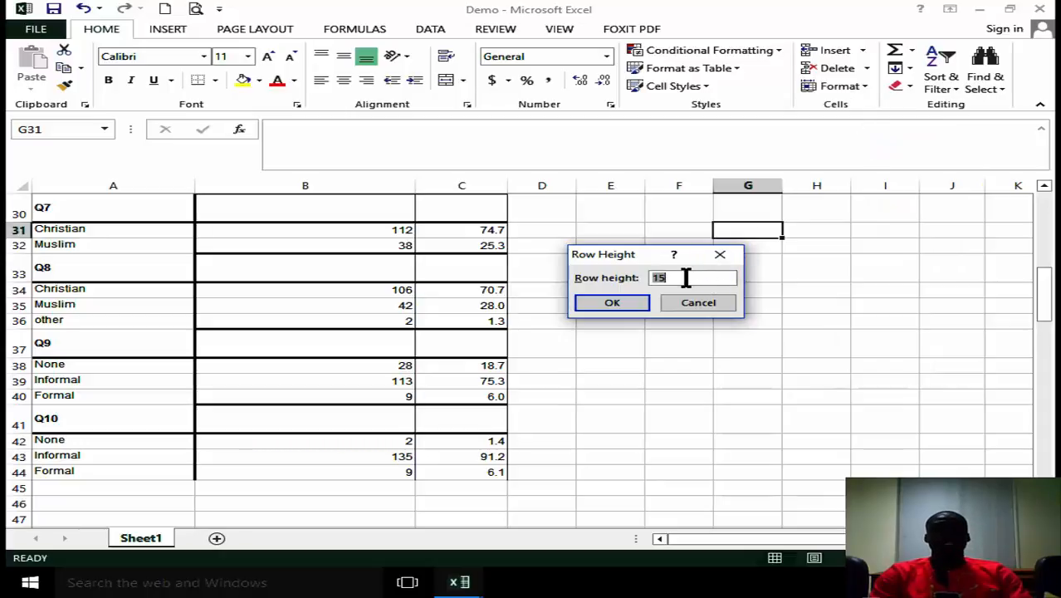
{"action": "left_click_drag", "start_coordinate": [681, 277], "coordinate": [633, 277]}
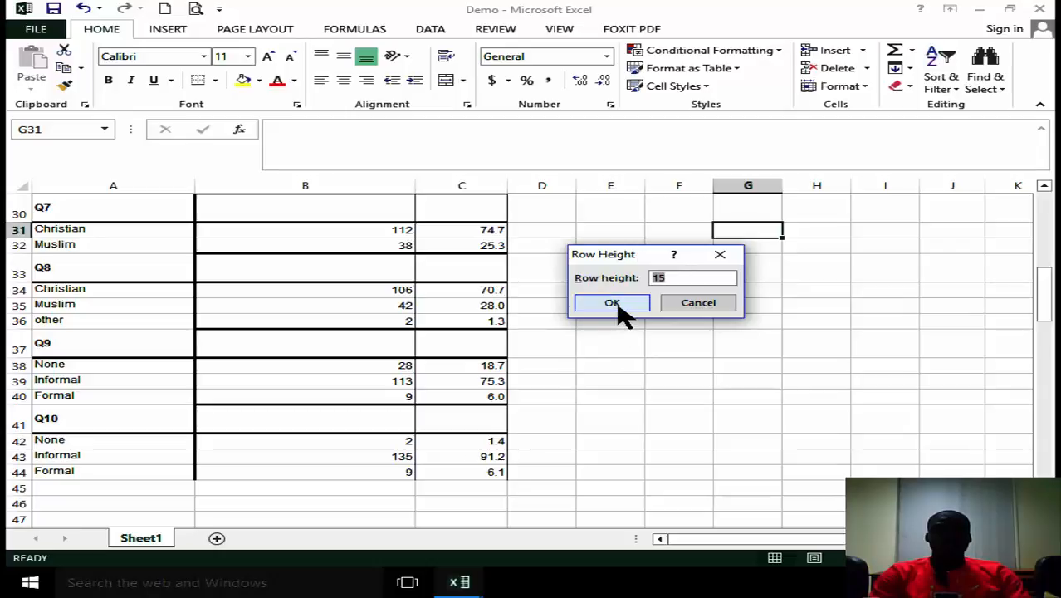
{"action": "left_click", "coordinate": [614, 304]}
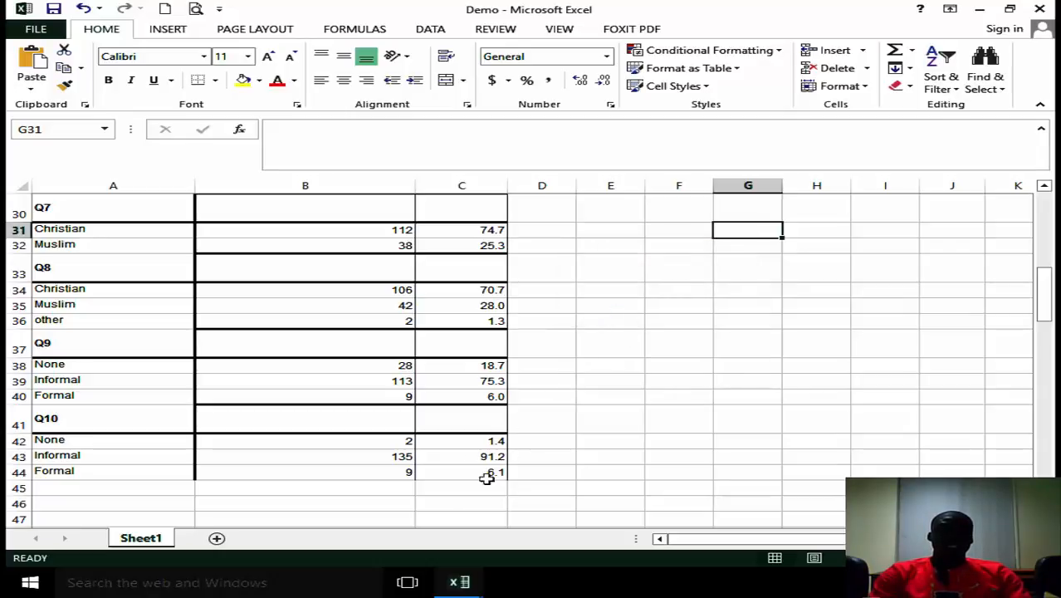
Set the row height of the whole table, A1:C44, to 15.
{"action": "left_click_drag", "start_coordinate": [469, 473], "coordinate": [67, 270]}
{"action": "left_click_drag", "start_coordinate": [85, 124], "coordinate": [102, 53]}
{"action": "left_click", "coordinate": [855, 88]}
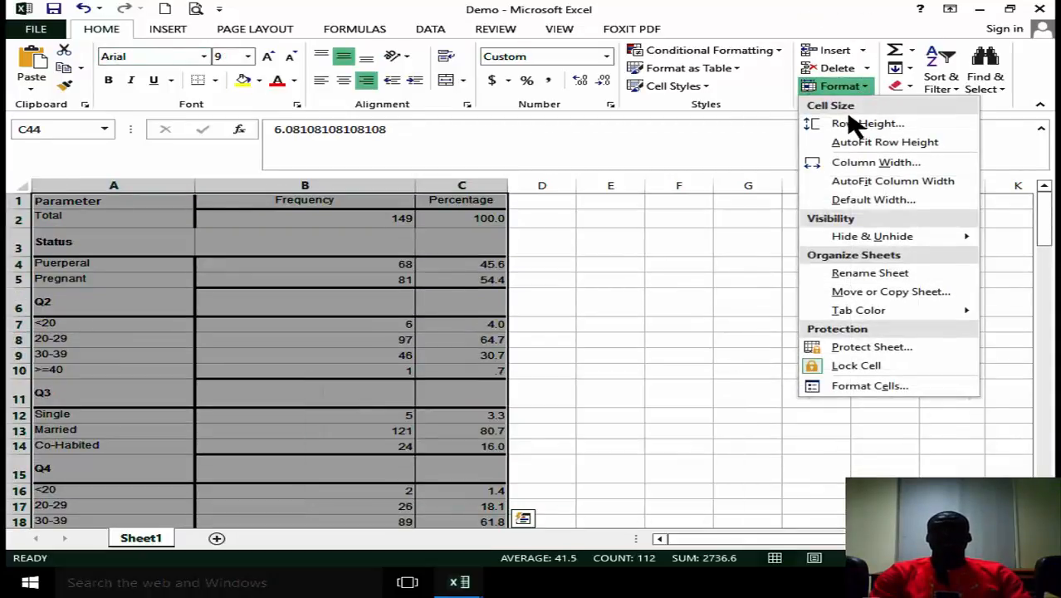
{"action": "left_click", "coordinate": [848, 127]}
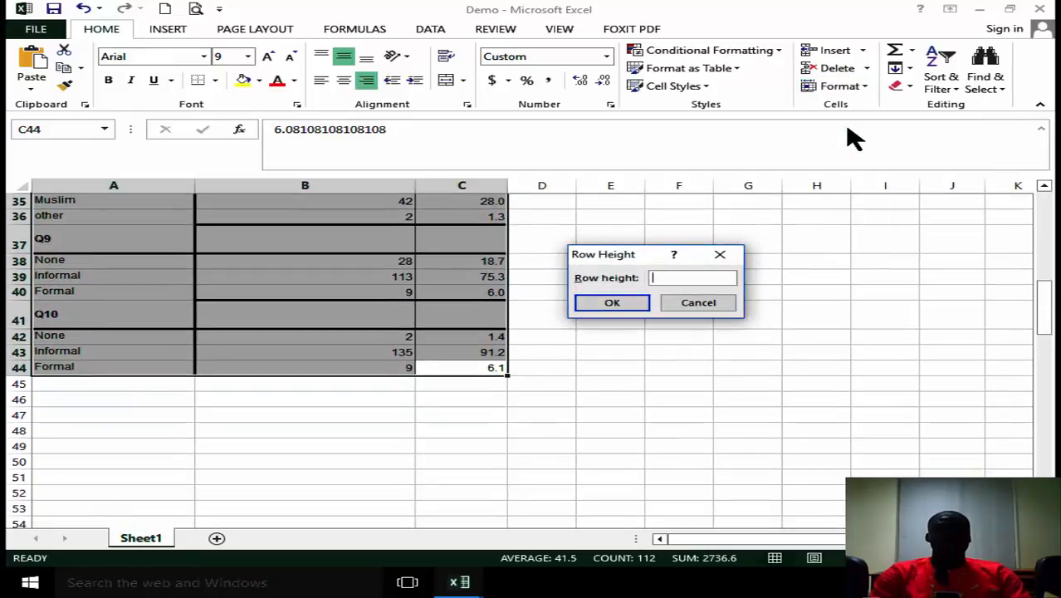
{"action": "type", "text": "15"}
{"action": "left_click", "coordinate": [628, 307]}
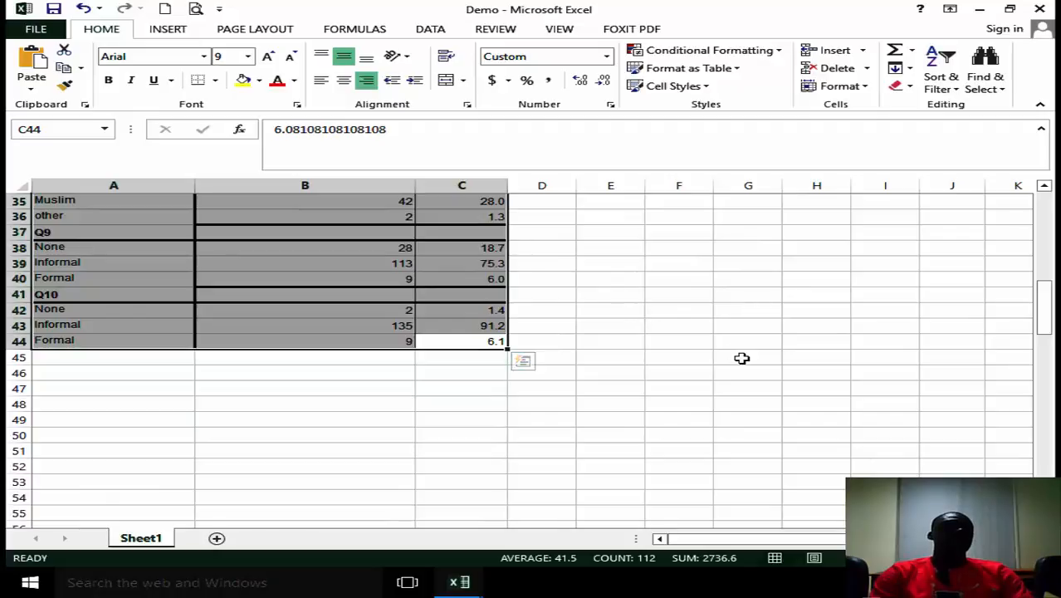
Check the default column width using an empty cell in column G.
{"action": "left_click", "coordinate": [741, 358]}
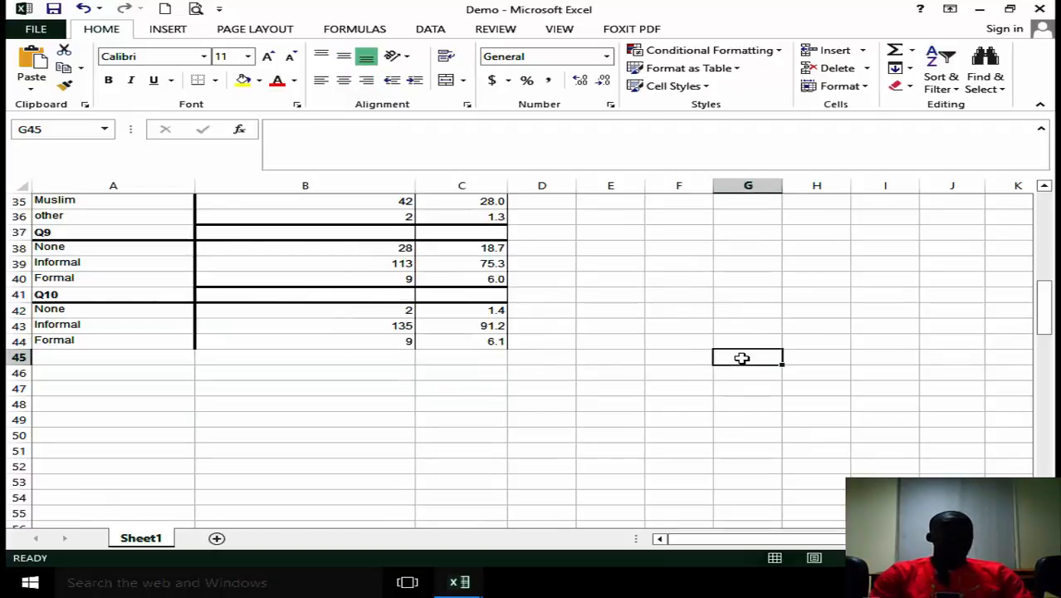
{"action": "left_click", "coordinate": [757, 222]}
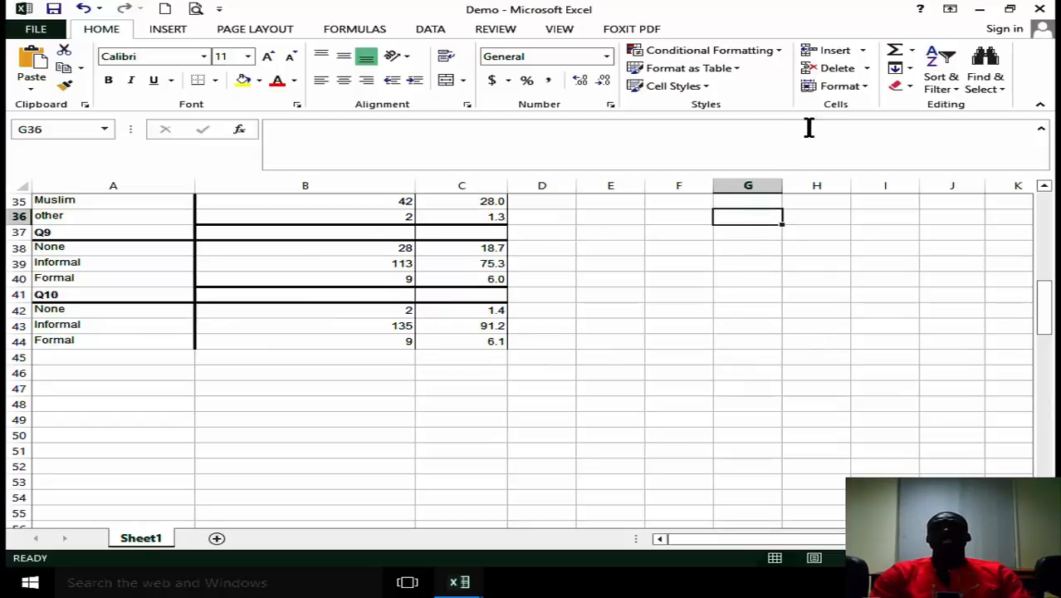
{"action": "left_click", "coordinate": [861, 89]}
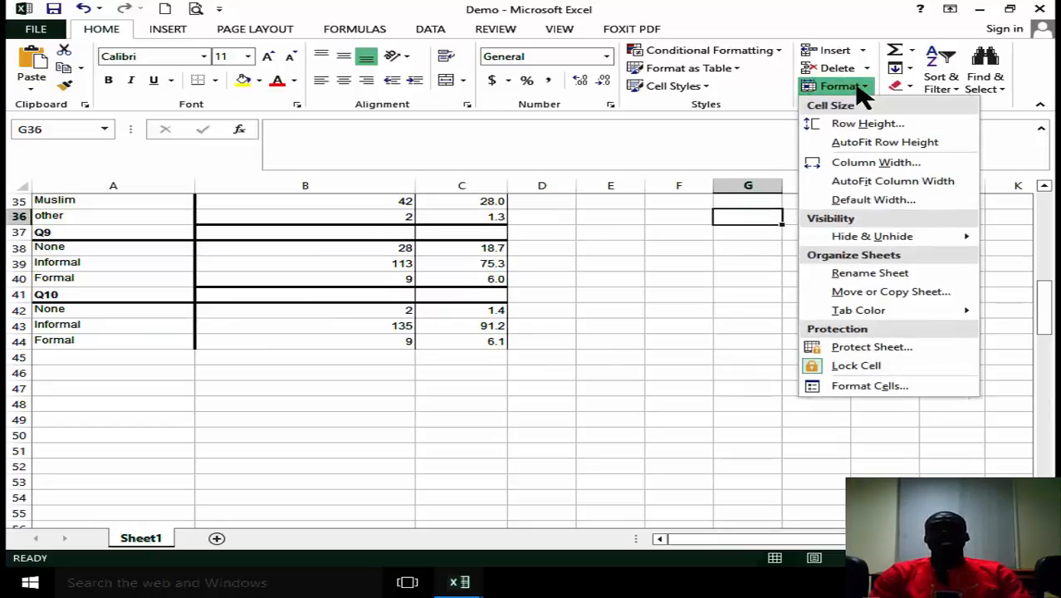
{"action": "left_click", "coordinate": [876, 163]}
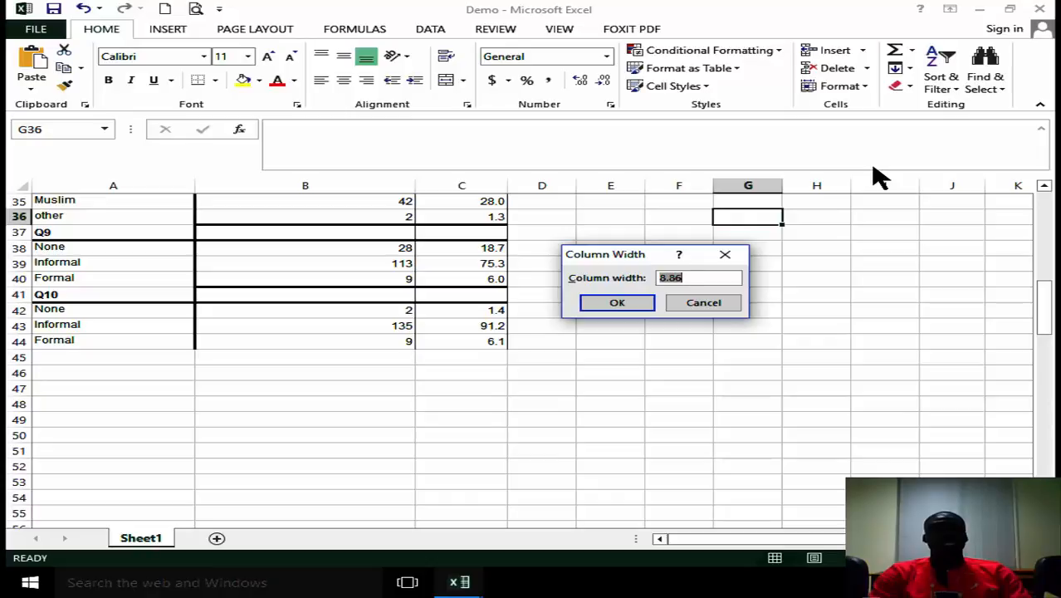
{"action": "left_click", "coordinate": [688, 276]}
{"action": "left_click_drag", "start_coordinate": [688, 276], "coordinate": [628, 276]}
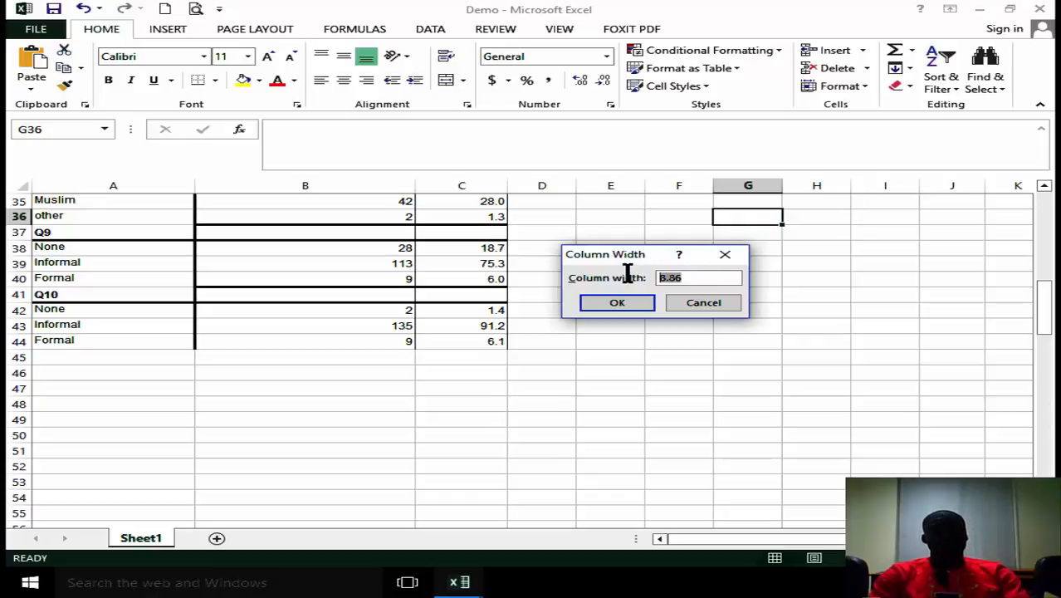
{"action": "left_click", "coordinate": [625, 304]}
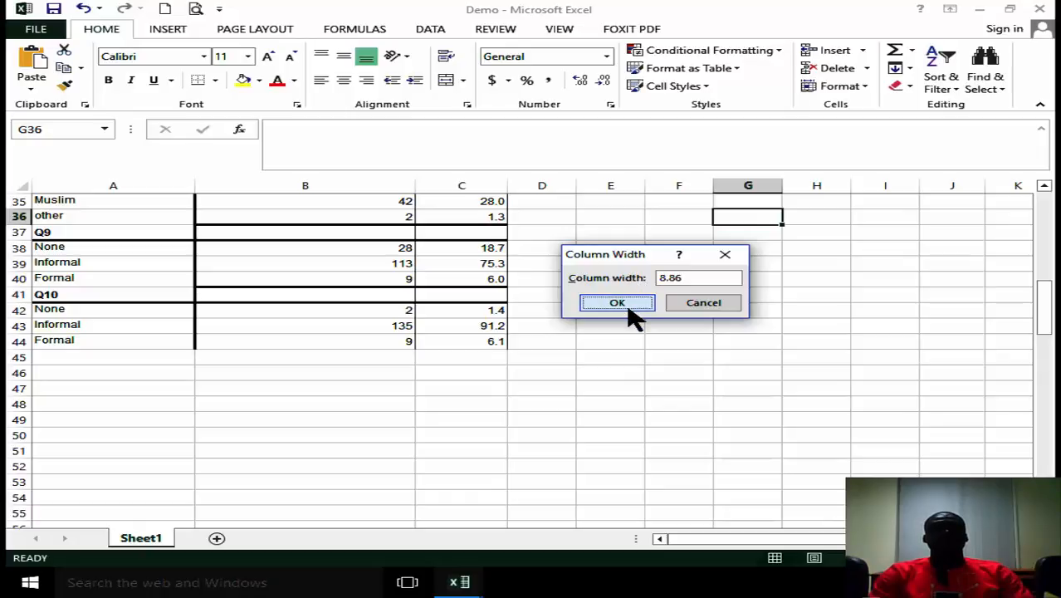
Set the column width of the whole table, A1:C44, to 8.86.
{"action": "left_click", "coordinate": [483, 340]}
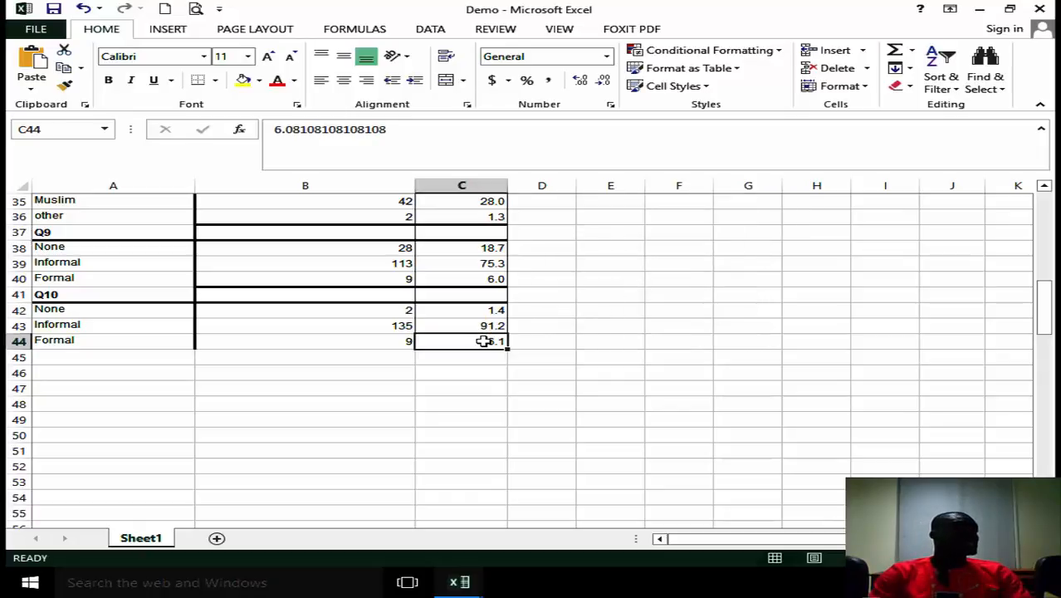
{"action": "left_click_drag", "start_coordinate": [483, 340], "coordinate": [125, 107]}
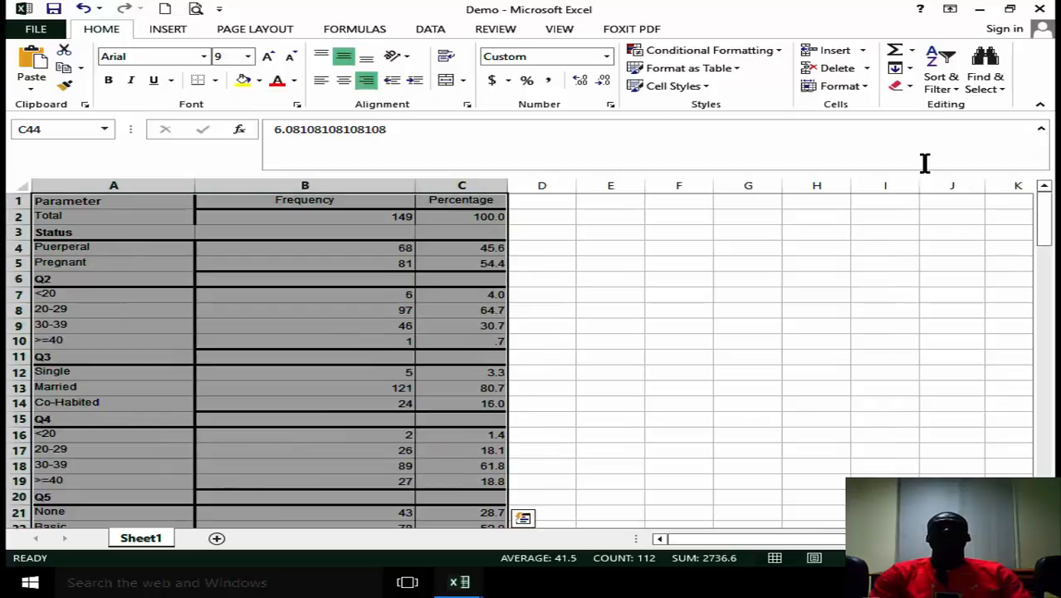
{"action": "key", "text": "ctrl"}
{"action": "left_click", "coordinate": [844, 84]}
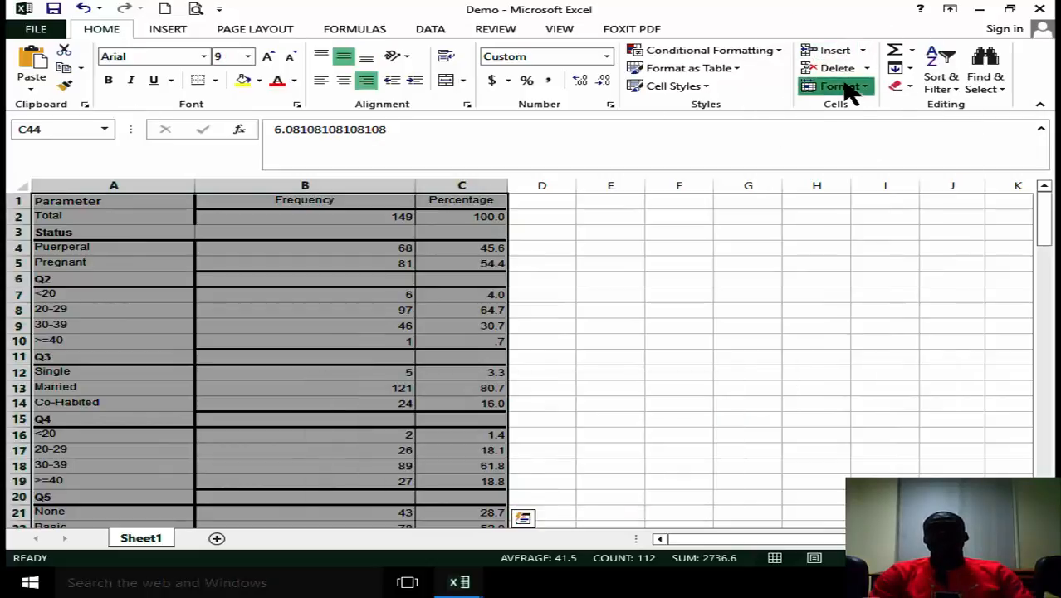
{"action": "left_click", "coordinate": [865, 90]}
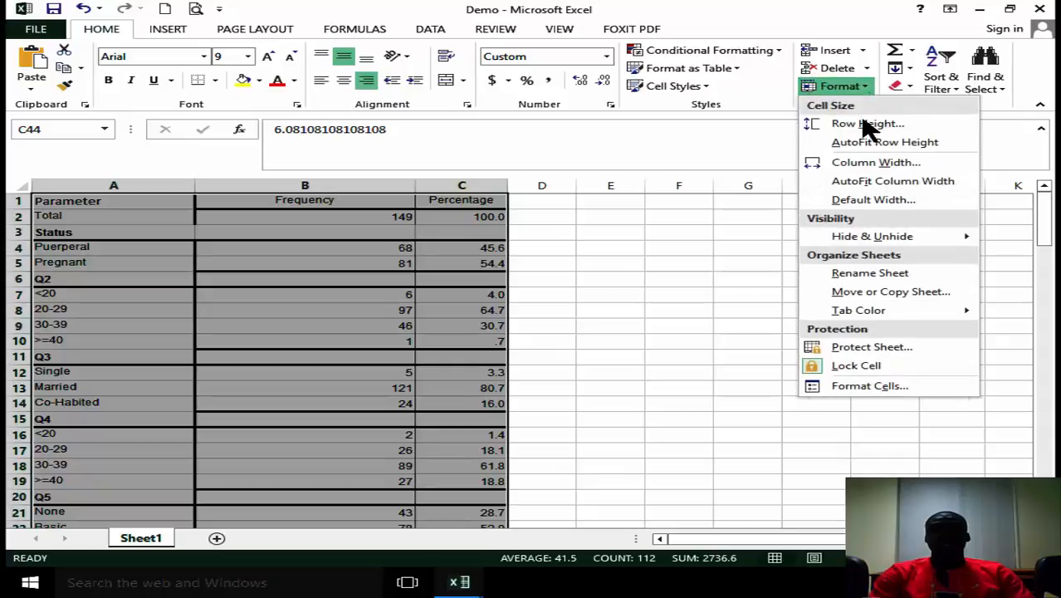
{"action": "left_click", "coordinate": [871, 163]}
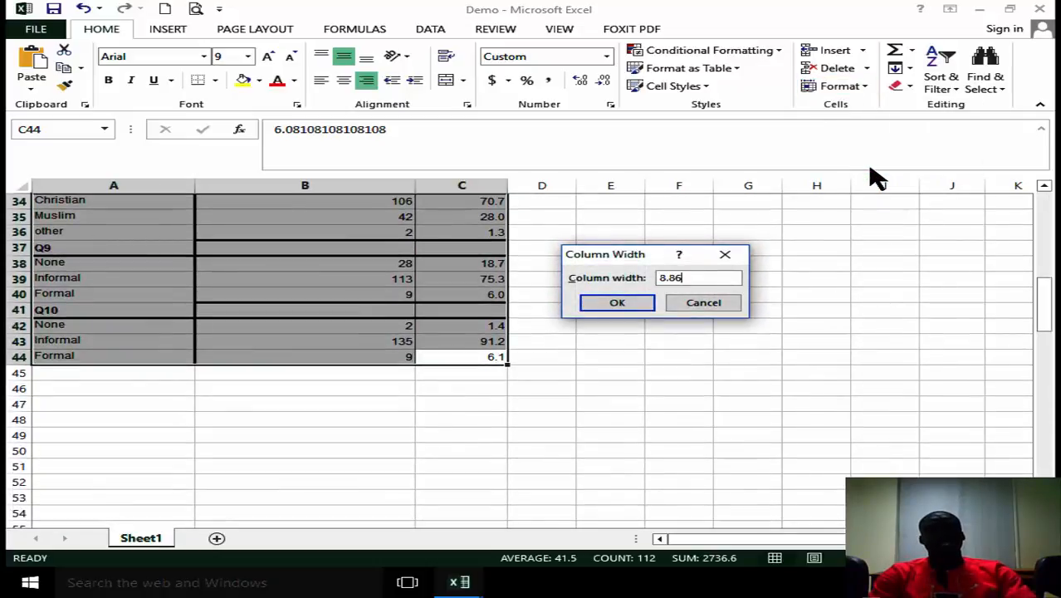
{"action": "left_click", "coordinate": [608, 301]}
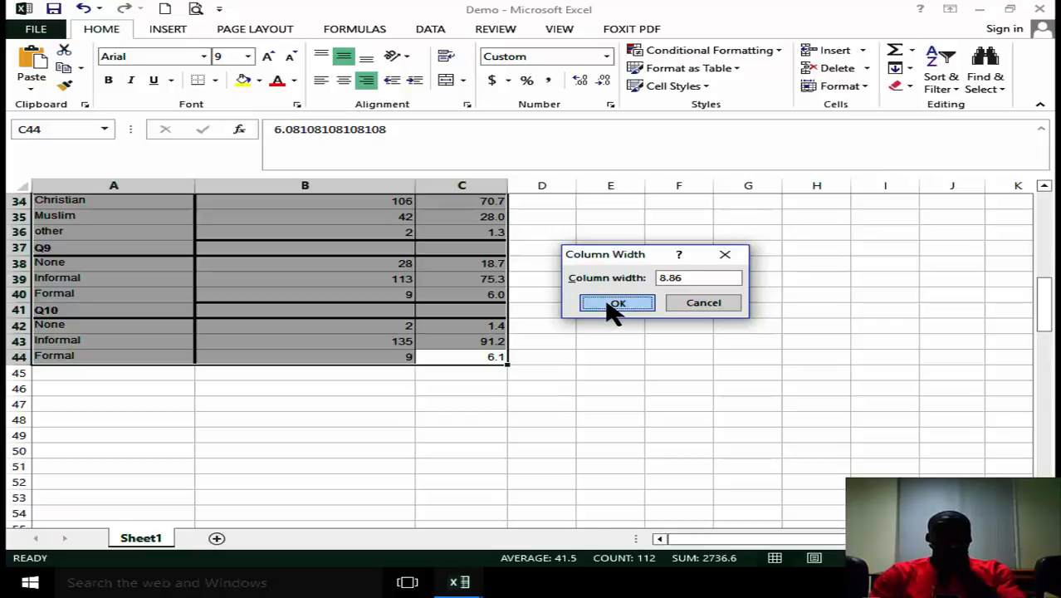
{"action": "left_click_drag", "start_coordinate": [1051, 326], "coordinate": [1049, 222]}
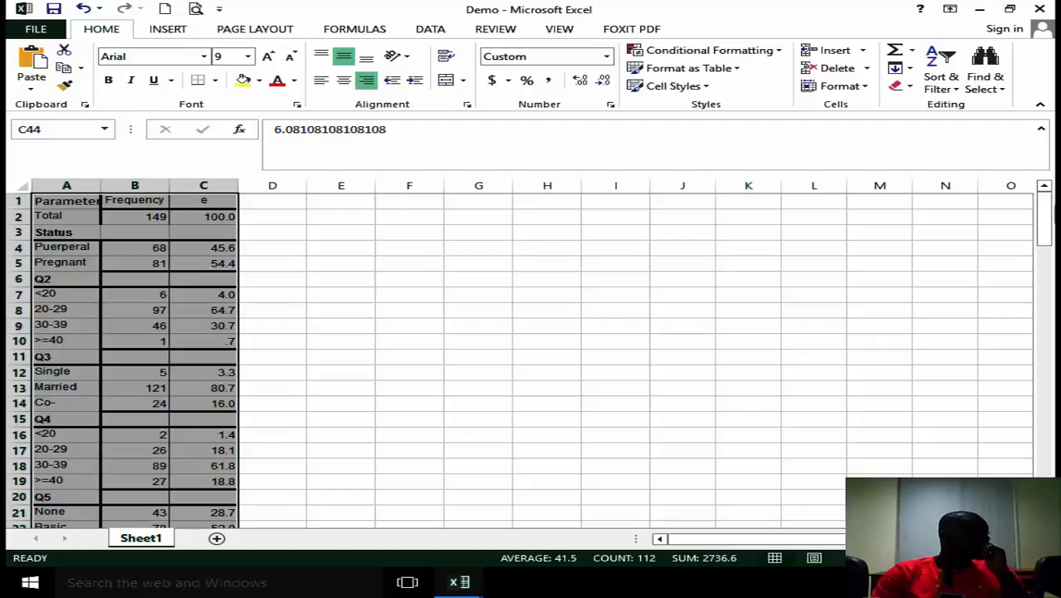
Copy the table A1:C44 and paste it on a new page at the end of the Word document Table 1.
{"action": "key", "text": "ctrl+c"}
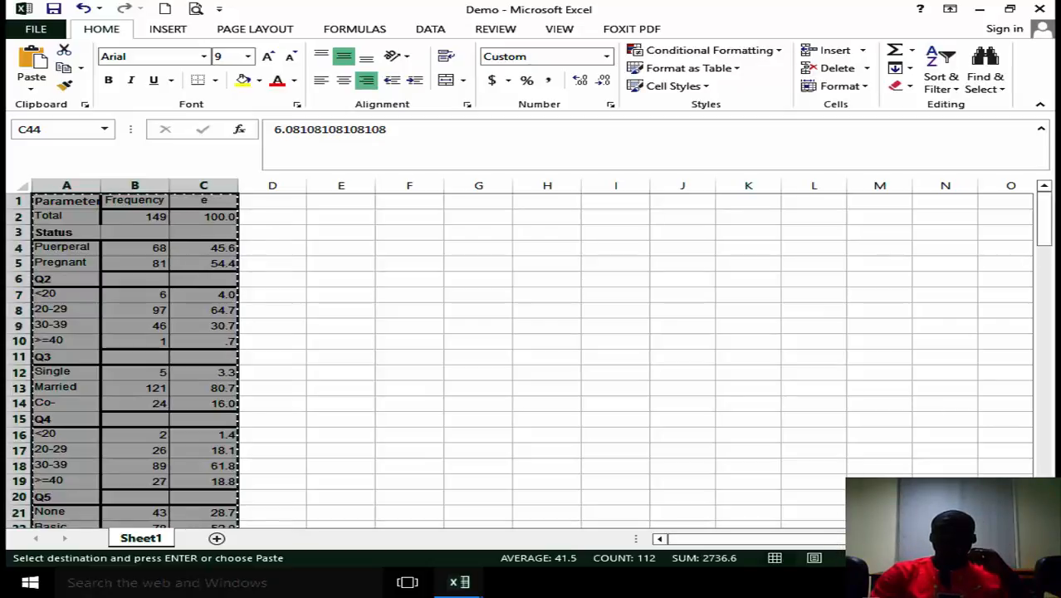
{"action": "left_click", "coordinate": [865, 575]}
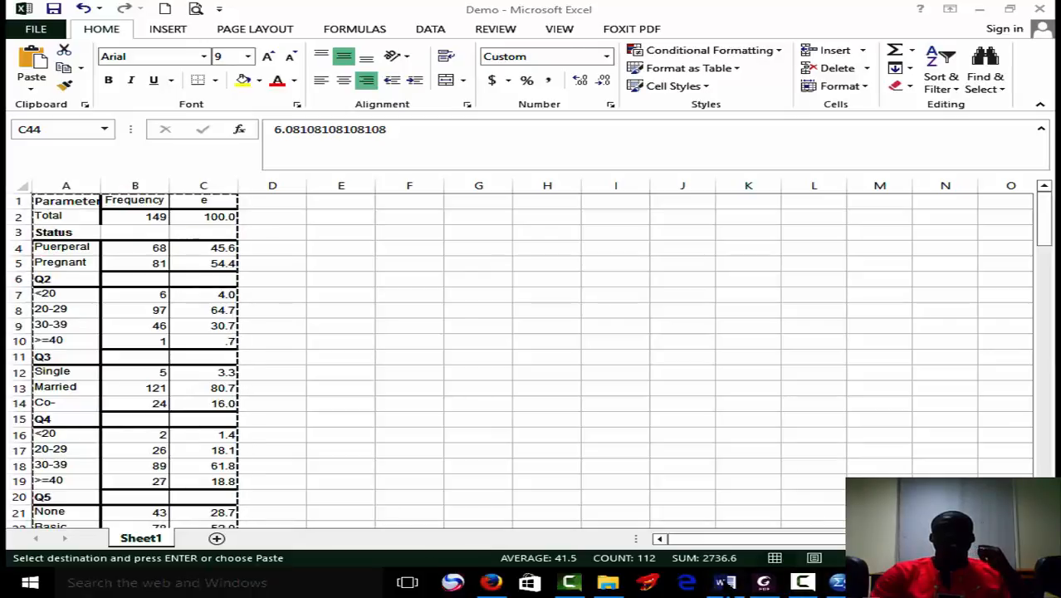
{"action": "left_click", "coordinate": [724, 582]}
{"action": "left_click_drag", "start_coordinate": [1046, 243], "coordinate": [1045, 444]}
{"action": "left_click", "coordinate": [683, 486]}
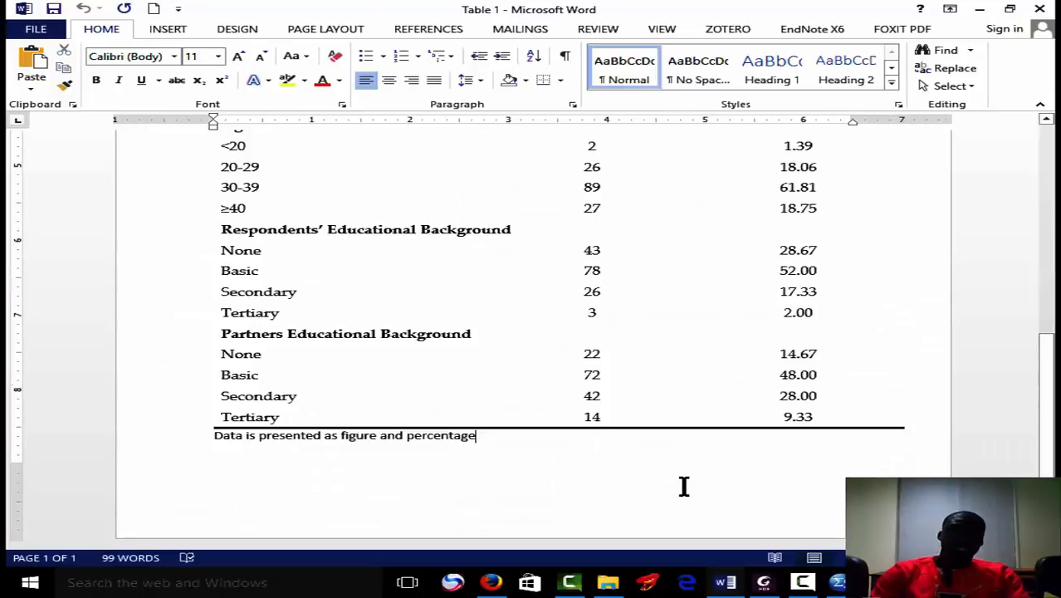
{"action": "key", "text": "ctrl+Return"}
{"action": "key", "text": "ctrl+v"}
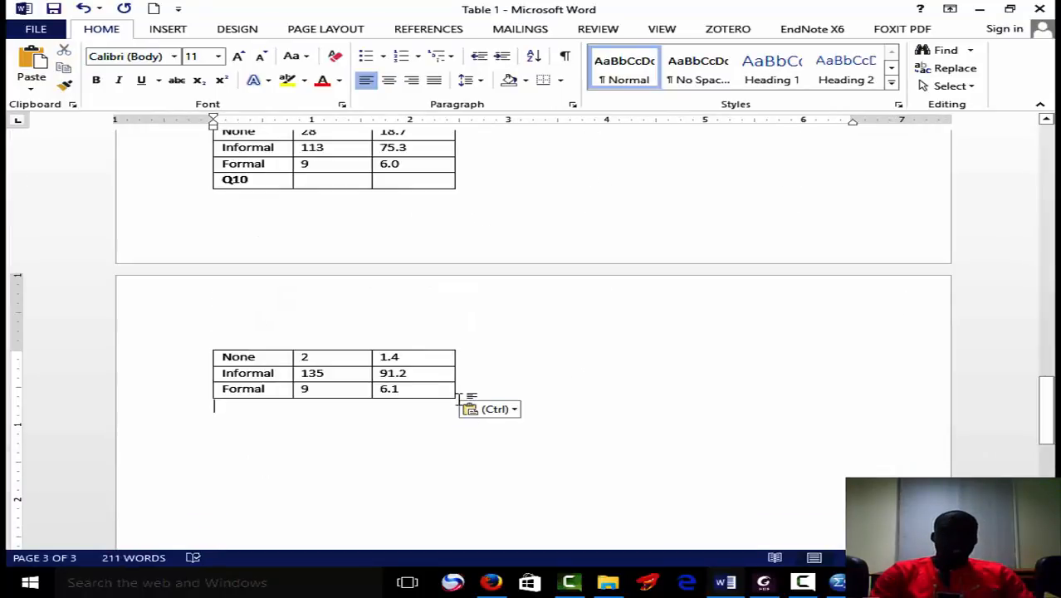
Resize the pasted table to about 6.6 inches wide, reducing its height so all rows fit on page 2.
{"action": "left_click_drag", "start_coordinate": [459, 407], "coordinate": [824, 337]}
{"action": "left_click_drag", "start_coordinate": [821, 237], "coordinate": [831, 167]}
{"action": "left_click_drag", "start_coordinate": [1052, 301], "coordinate": [1050, 386]}
{"action": "left_click_drag", "start_coordinate": [836, 264], "coordinate": [860, 268]}
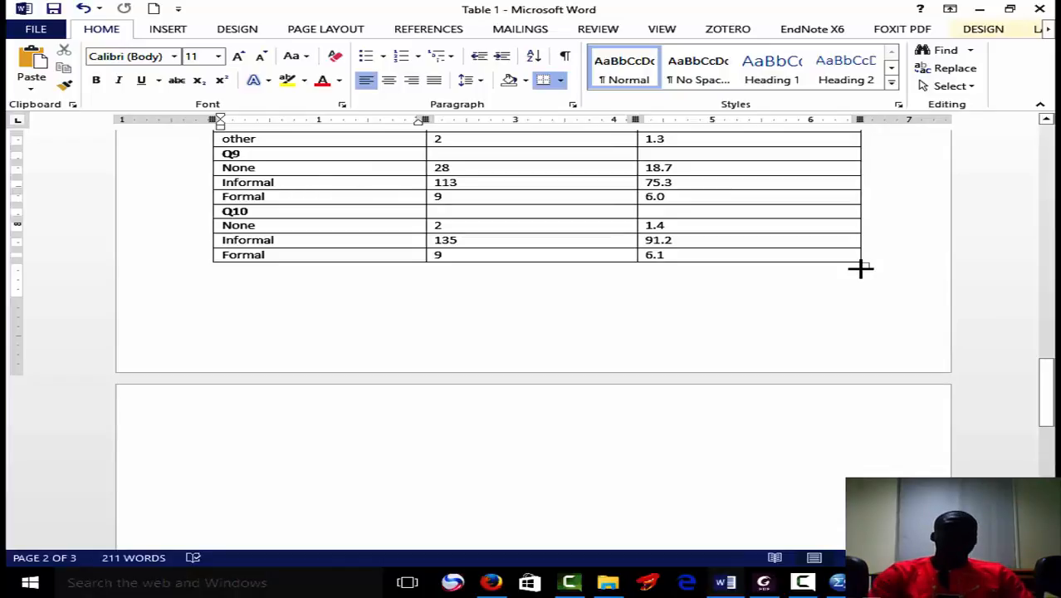
Remove all borders from the whole pasted table.
{"action": "left_click", "coordinate": [865, 265]}
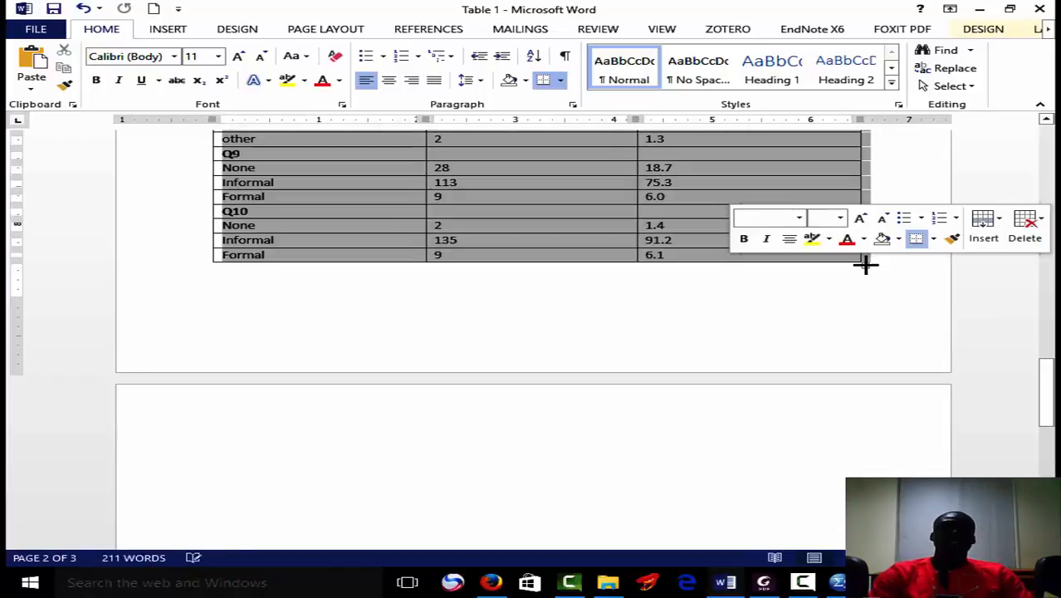
{"action": "left_click", "coordinate": [561, 80]}
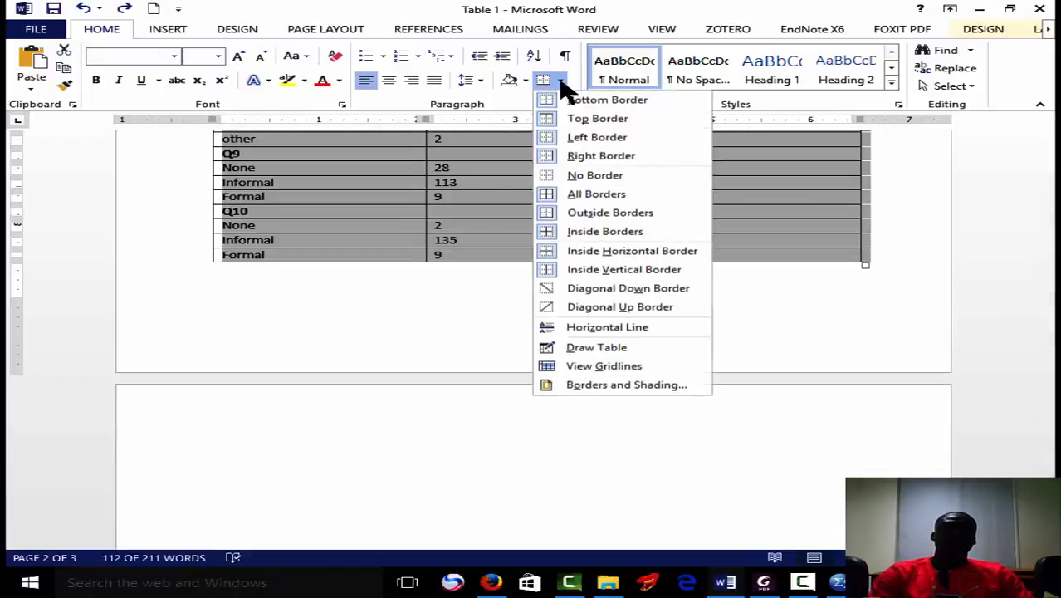
{"action": "left_click", "coordinate": [603, 175]}
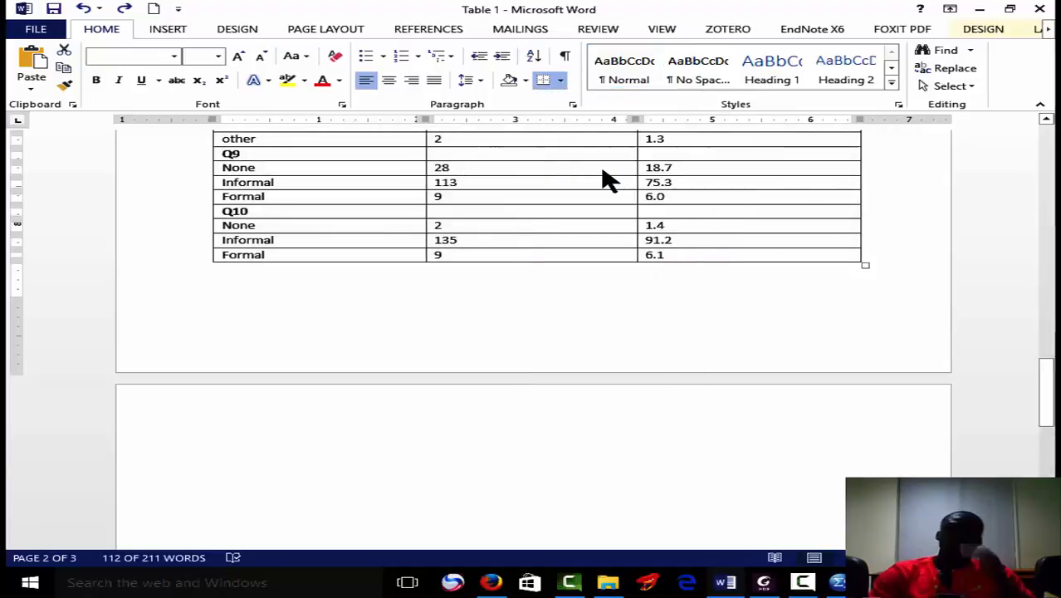
Centre all text in the pasted table both horizontally and vertically within its cells.
{"action": "left_click_drag", "start_coordinate": [1048, 448], "coordinate": [1050, 343]}
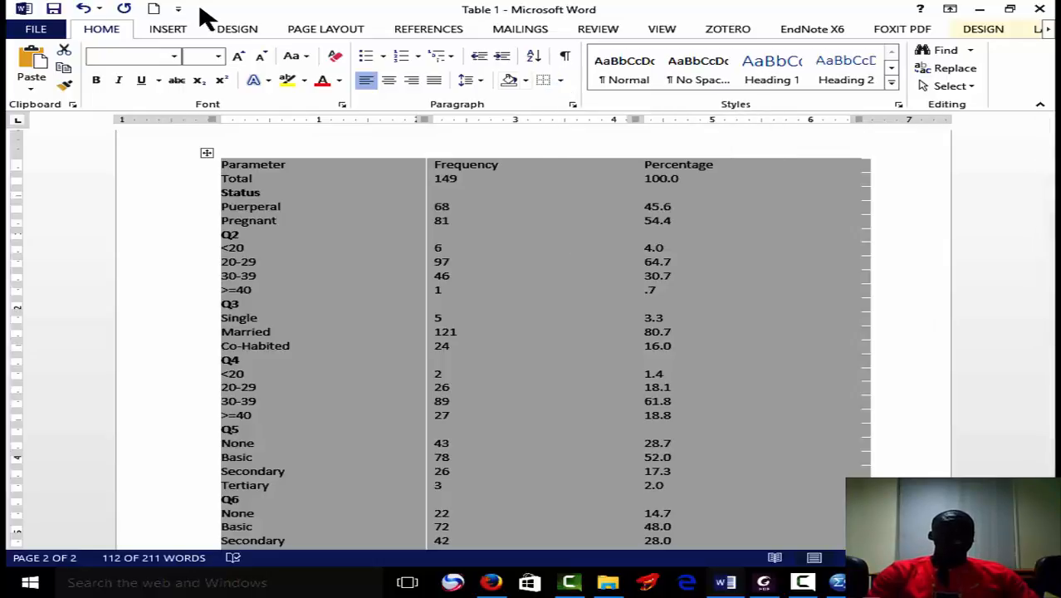
{"action": "left_click", "coordinate": [175, 55]}
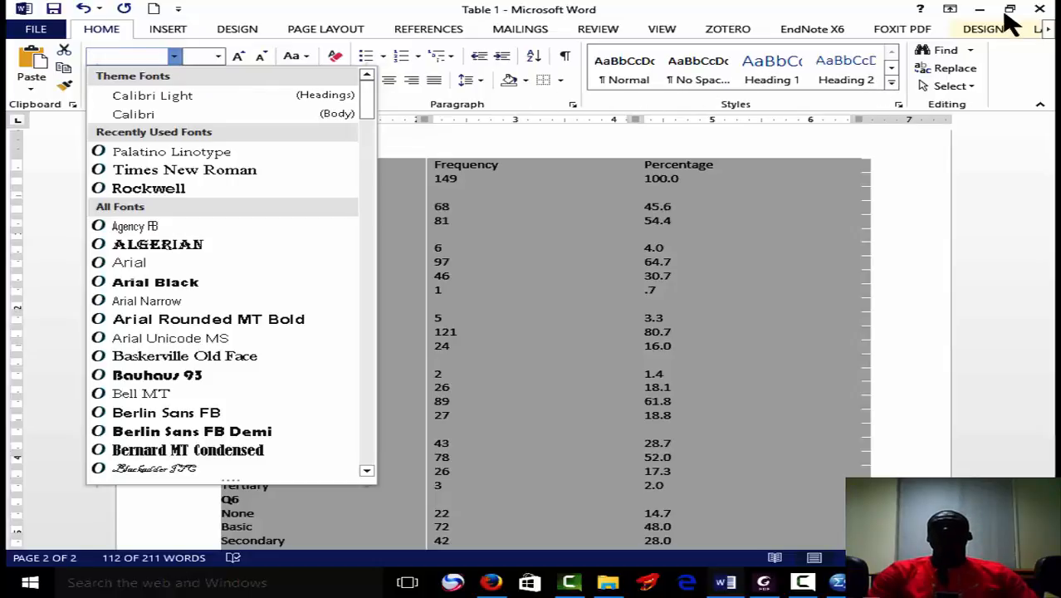
{"action": "left_click", "coordinate": [1049, 32]}
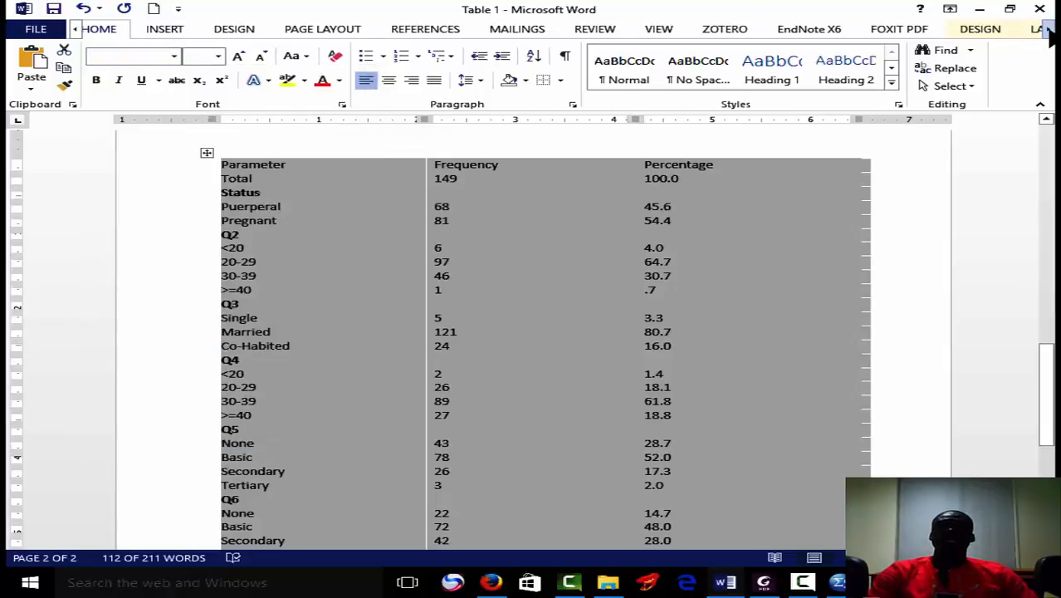
{"action": "left_click", "coordinate": [1048, 31]}
{"action": "left_click", "coordinate": [1048, 31]}
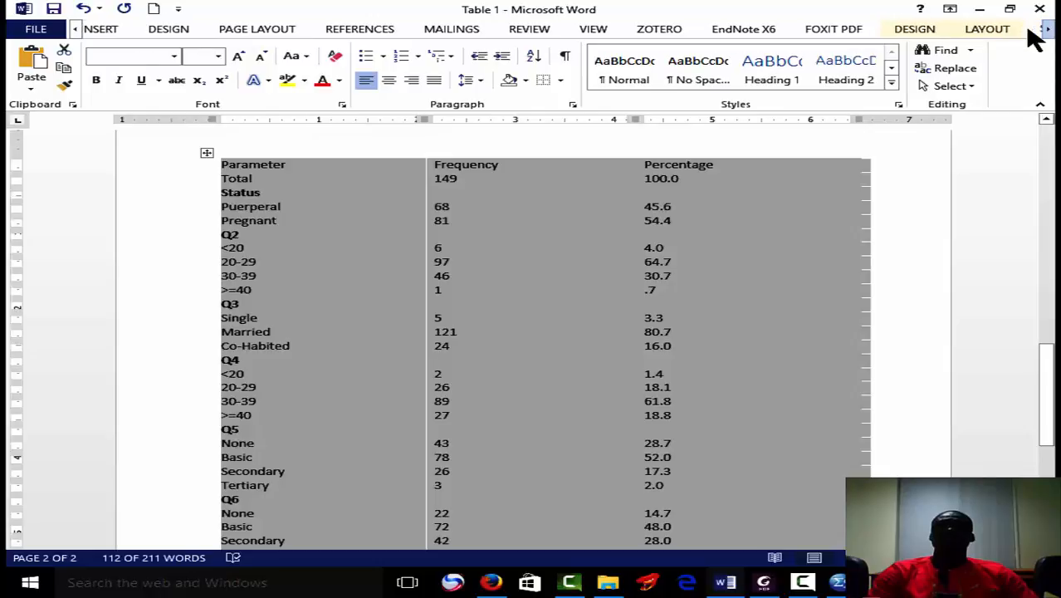
{"action": "left_click", "coordinate": [994, 31]}
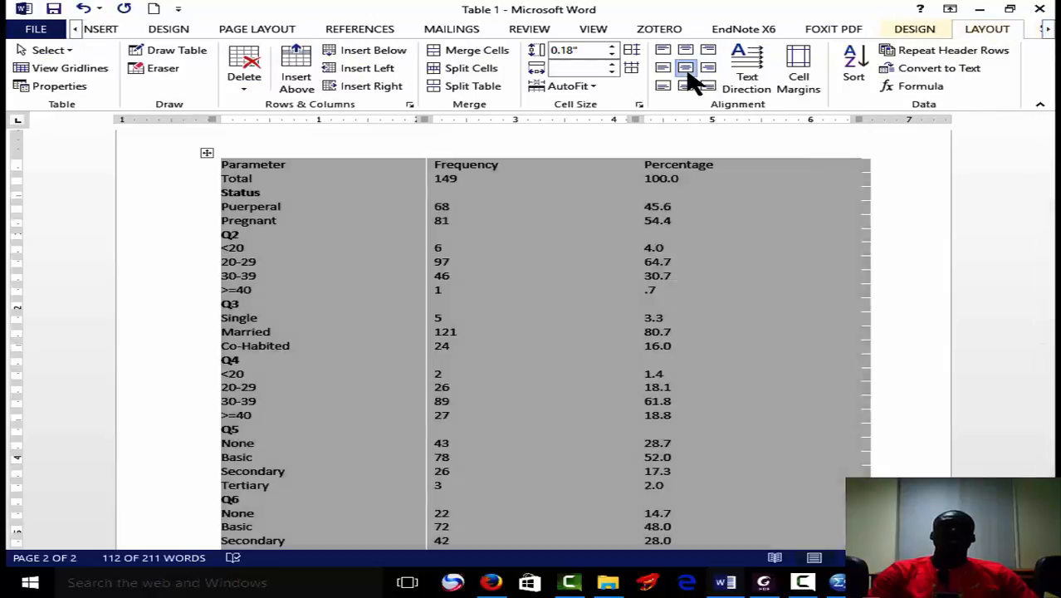
{"action": "left_click", "coordinate": [686, 69]}
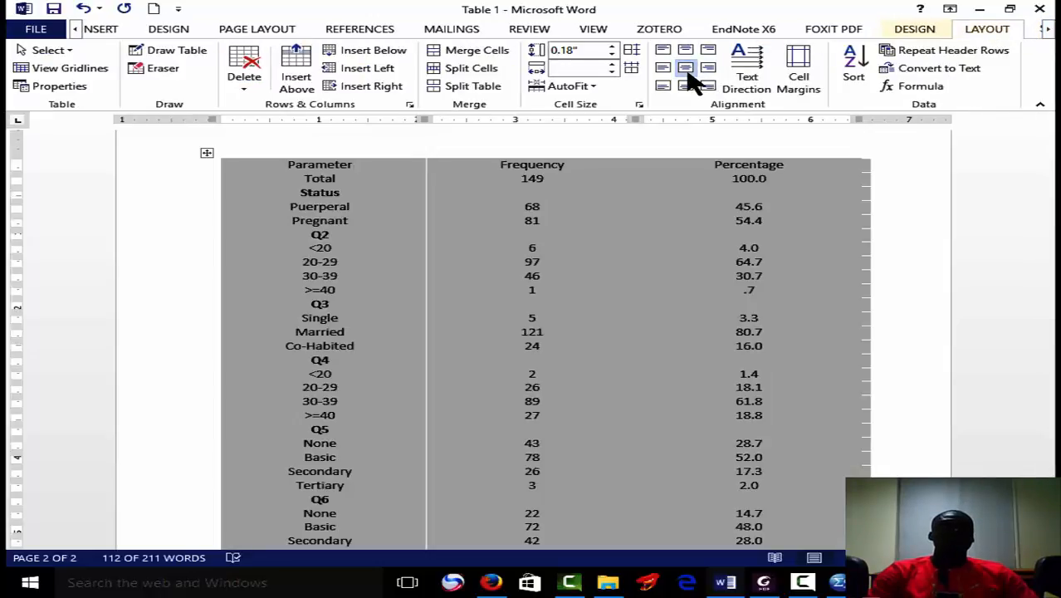
Align the Parameter column's text centre-left and widen the whole table to about 7.1 inches.
{"action": "left_click", "coordinate": [347, 174]}
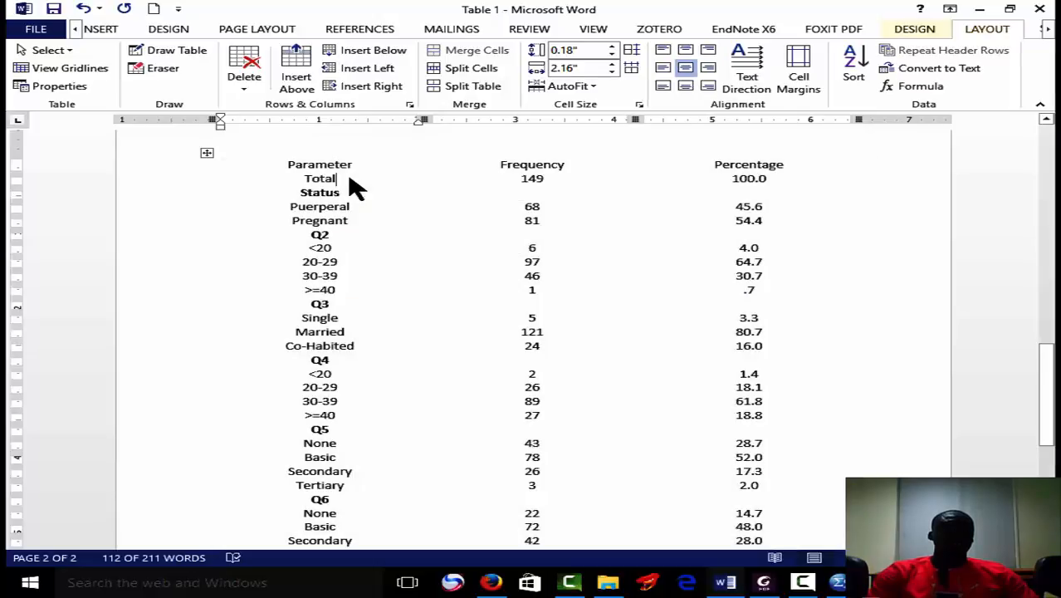
{"action": "mouse_move", "coordinate": [293, 165]}
{"action": "left_mouse_down"}
{"action": "mouse_move", "coordinate": [280, 257]}
{"action": "mouse_move", "coordinate": [284, 541]}
{"action": "mouse_move", "coordinate": [316, 553]}
{"action": "mouse_move", "coordinate": [303, 484]}
{"action": "mouse_move", "coordinate": [303, 535]}
{"action": "mouse_move", "coordinate": [314, 490]}
{"action": "left_mouse_up"}
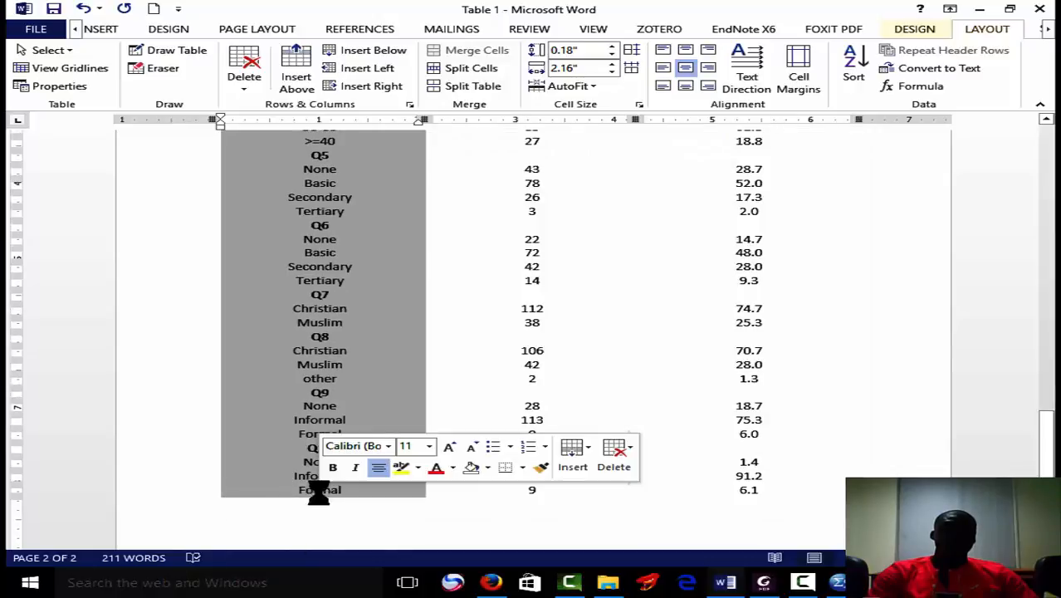
{"action": "right_click", "coordinate": [335, 281]}
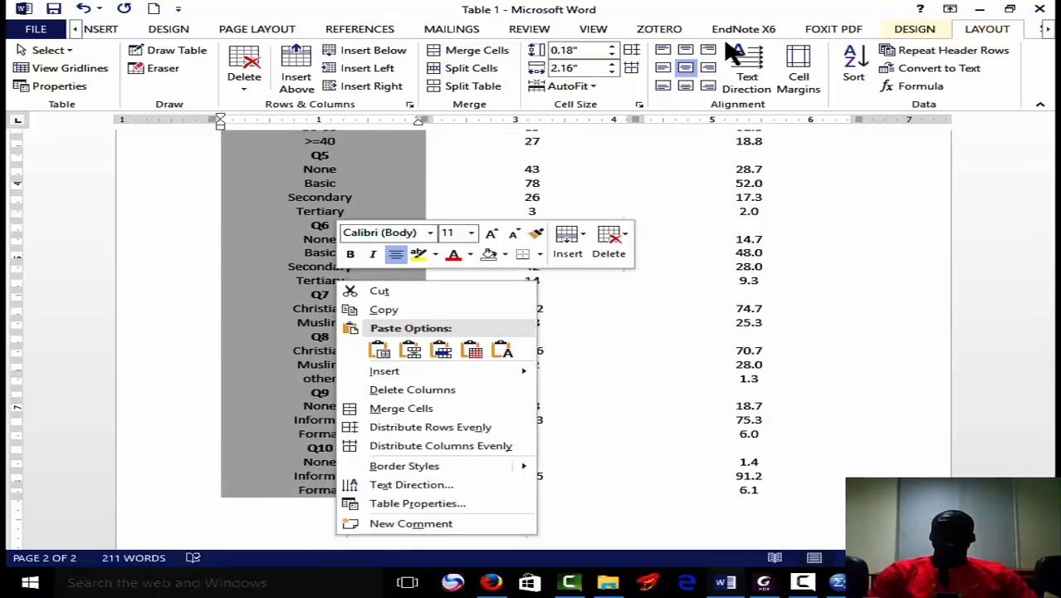
{"action": "left_click", "coordinate": [664, 71]}
{"action": "left_click", "coordinate": [664, 71]}
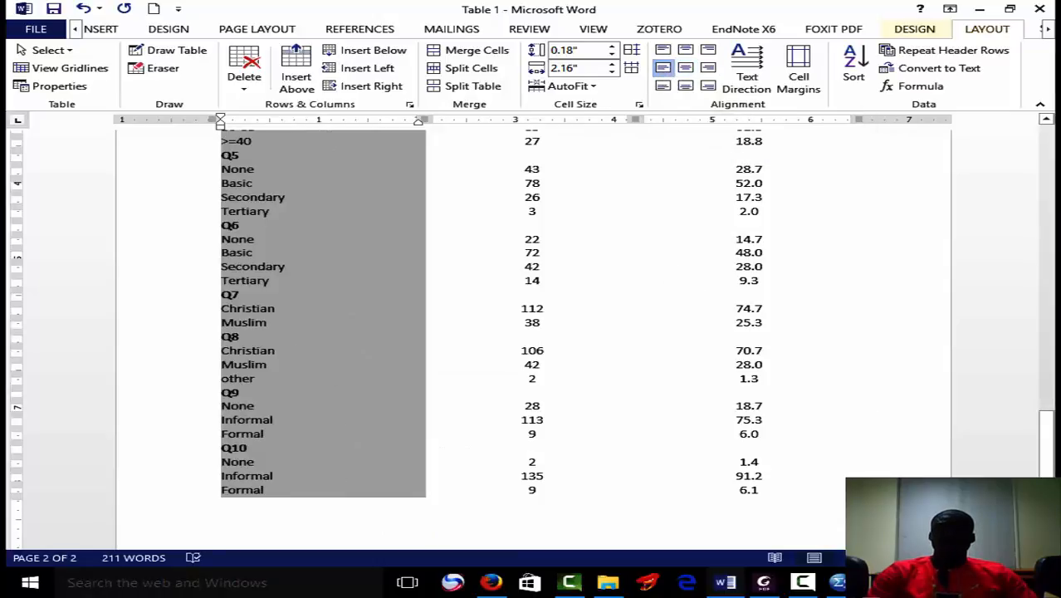
{"action": "left_click_drag", "start_coordinate": [864, 500], "coordinate": [912, 500]}
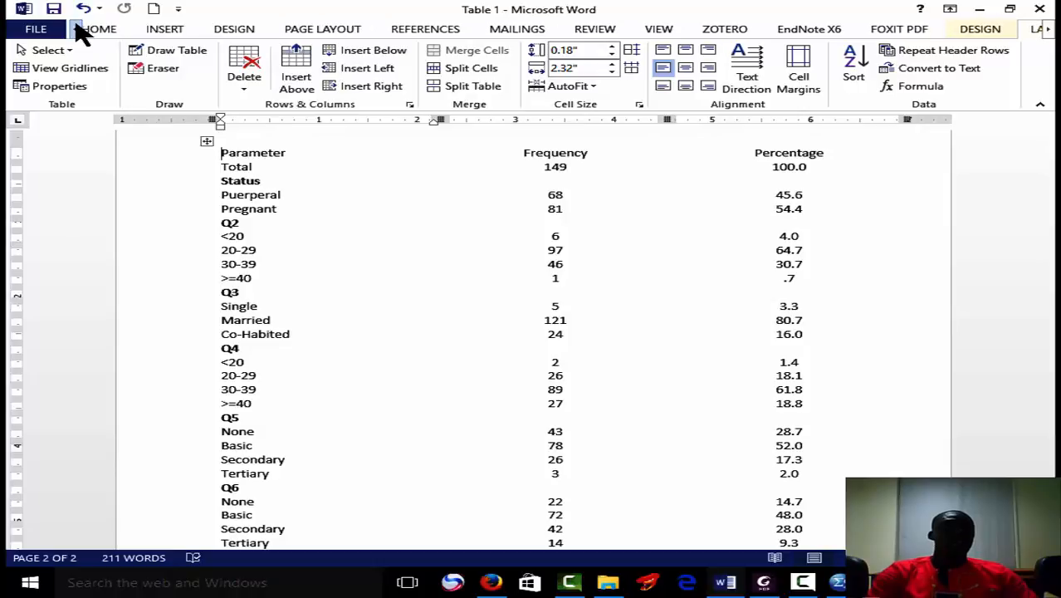
Change the font of the whole table to Palatino Linotype.
{"action": "left_click", "coordinate": [93, 31]}
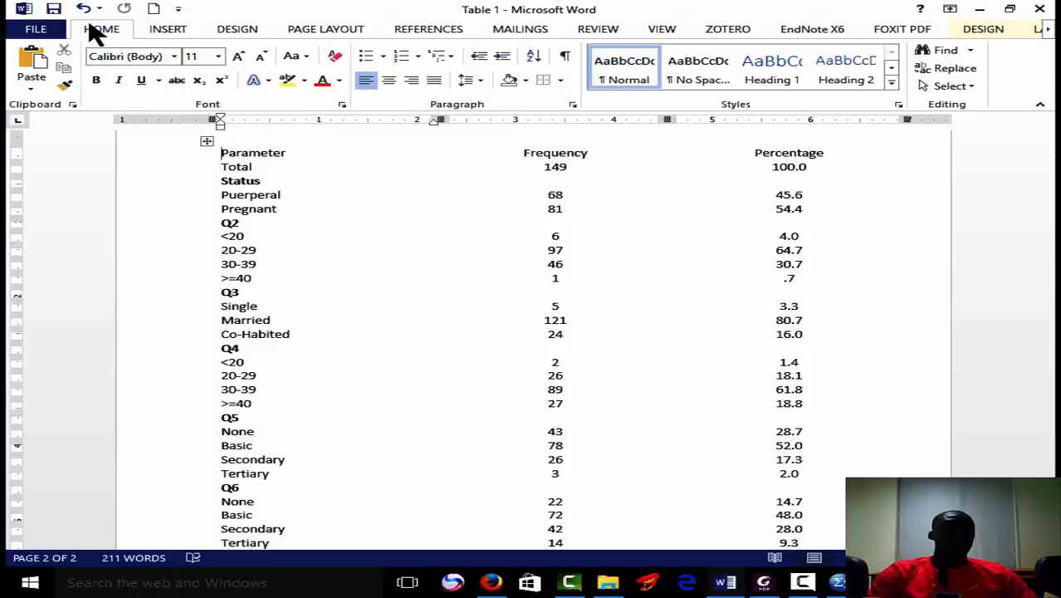
{"action": "left_click", "coordinate": [173, 56]}
{"action": "left_click", "coordinate": [193, 155]}
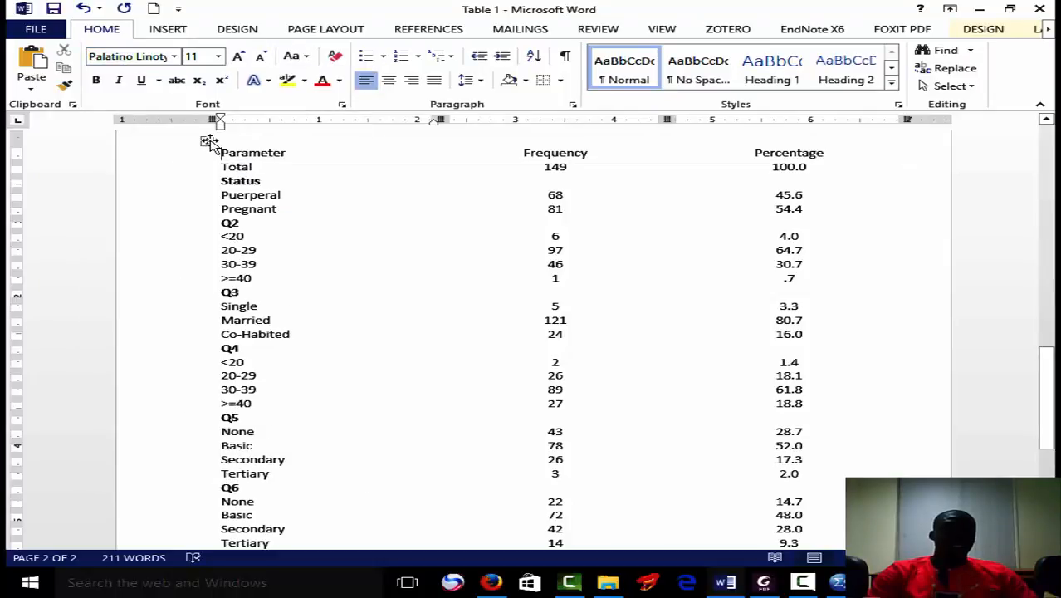
{"action": "left_click", "coordinate": [205, 143]}
{"action": "left_click", "coordinate": [174, 57]}
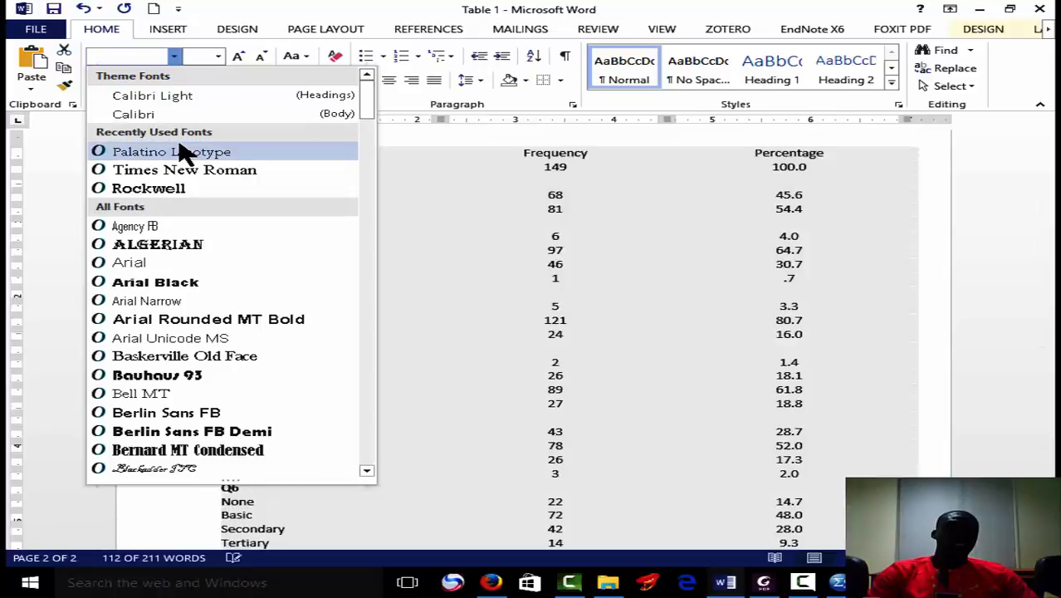
{"action": "left_click", "coordinate": [183, 153]}
{"action": "left_click", "coordinate": [207, 142]}
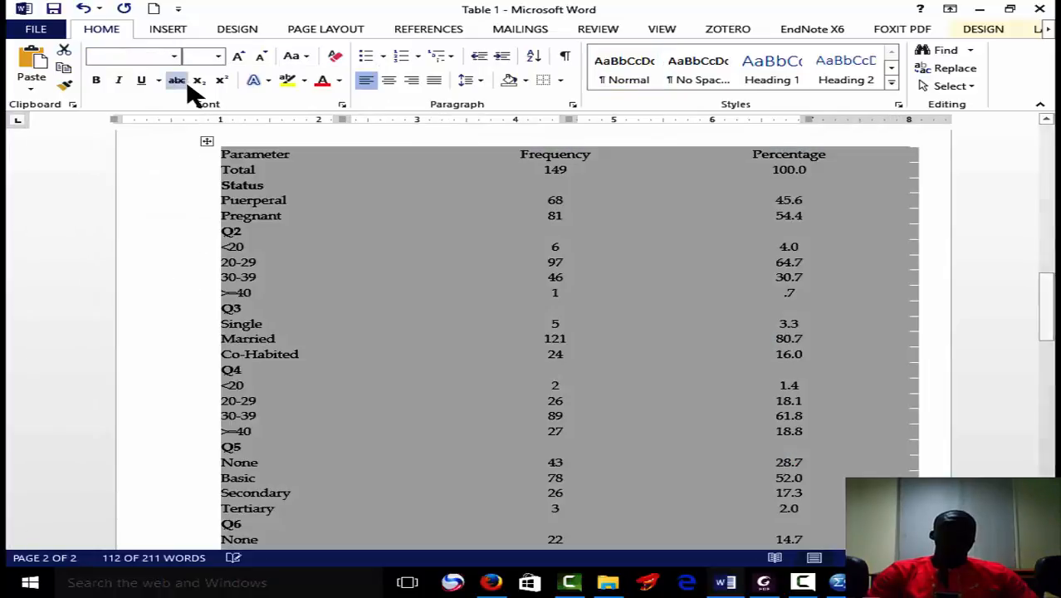
Try font size 12 on the whole table, then reduce it by one size.
{"action": "left_click", "coordinate": [218, 57]}
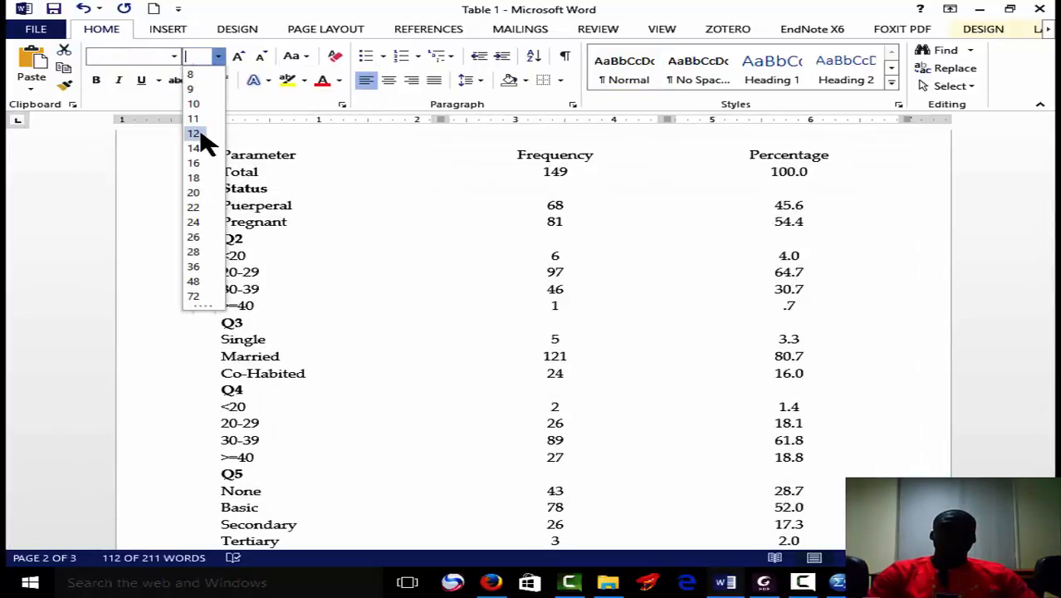
{"action": "left_click", "coordinate": [201, 135]}
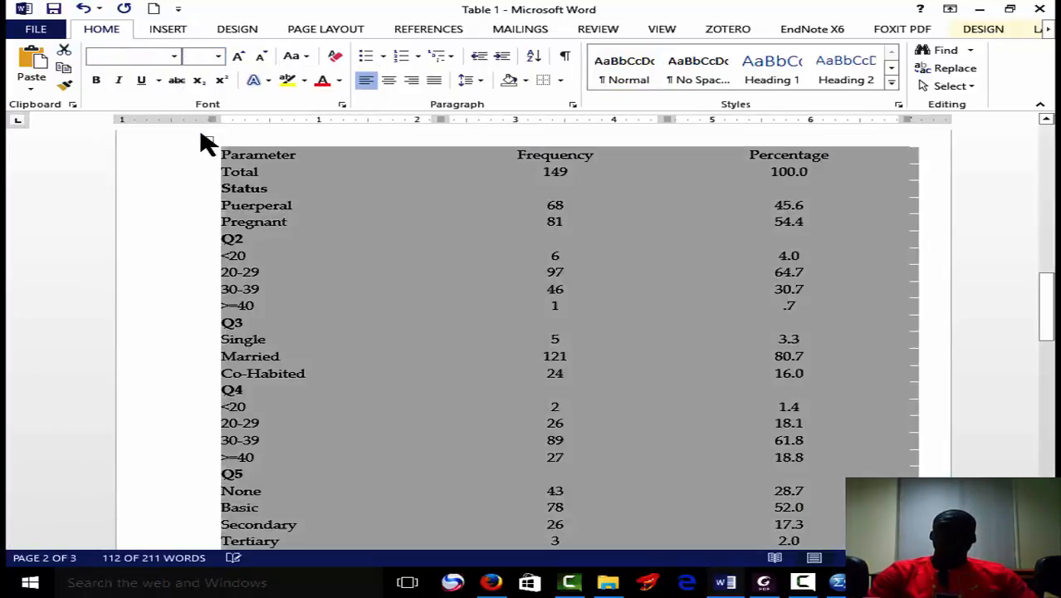
{"action": "mouse_move", "coordinate": [1046, 282]}
{"action": "left_mouse_down"}
{"action": "mouse_move", "coordinate": [1046, 312]}
{"action": "mouse_move", "coordinate": [1045, 291]}
{"action": "left_mouse_up"}
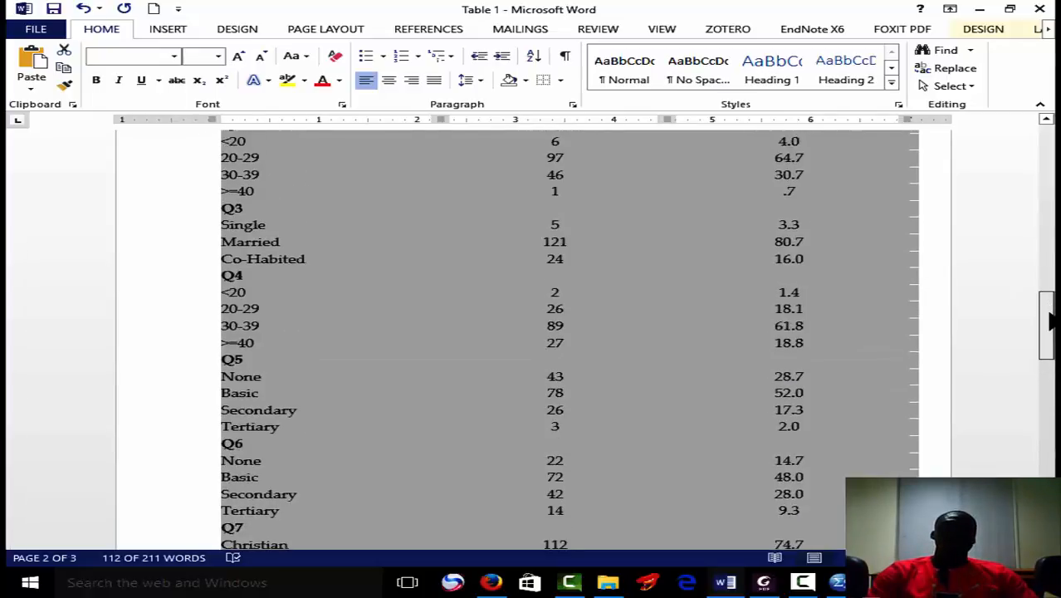
{"action": "left_click", "coordinate": [261, 58]}
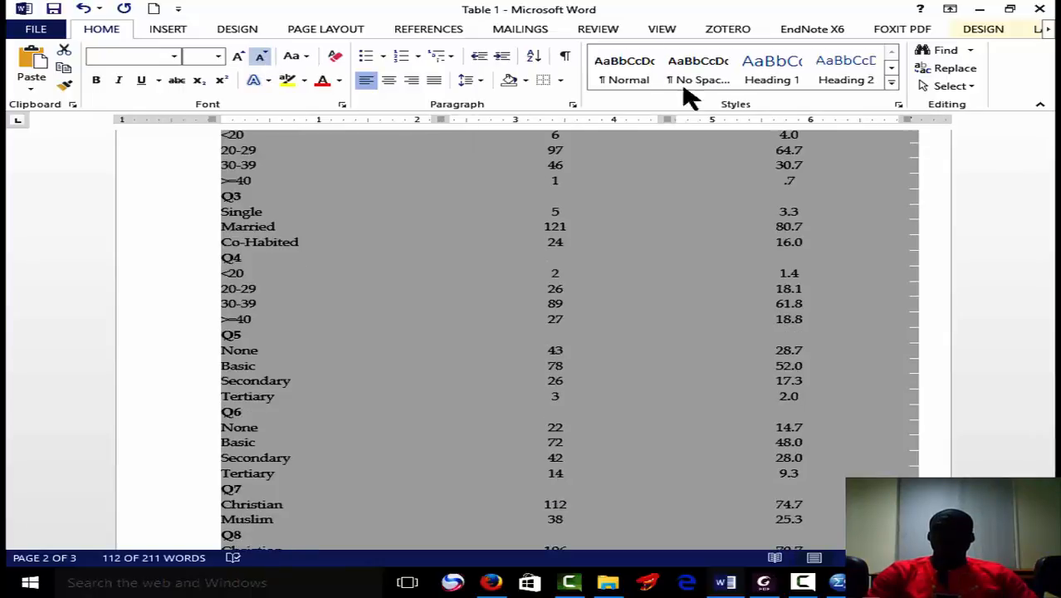
Set the table's line spacing to 1.0 and reduce its font size to 10 so it fits on page 2.
{"action": "left_click_drag", "start_coordinate": [1045, 328], "coordinate": [1044, 234]}
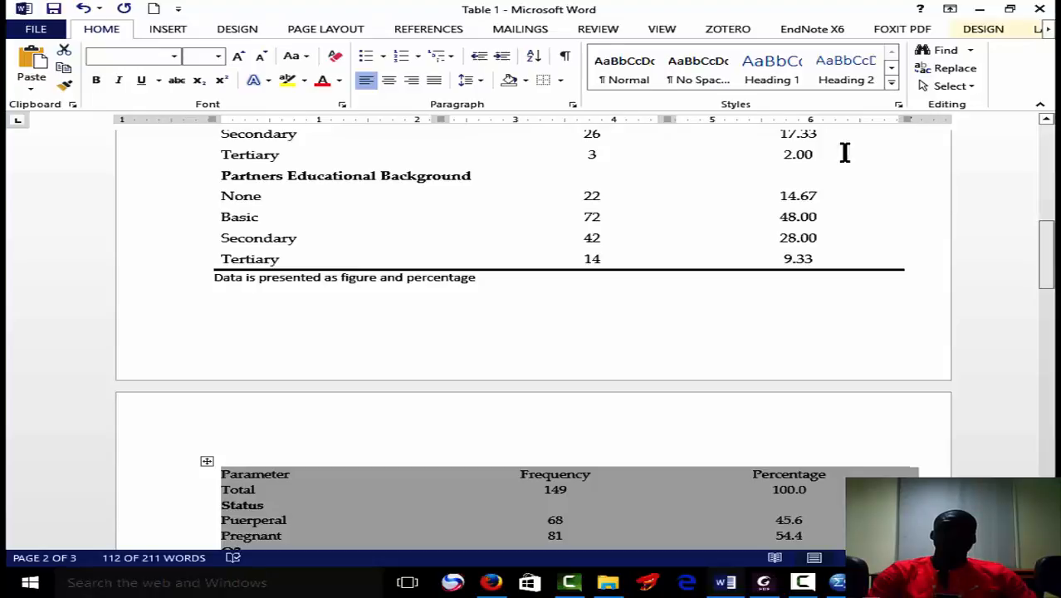
{"action": "left_click", "coordinate": [484, 78]}
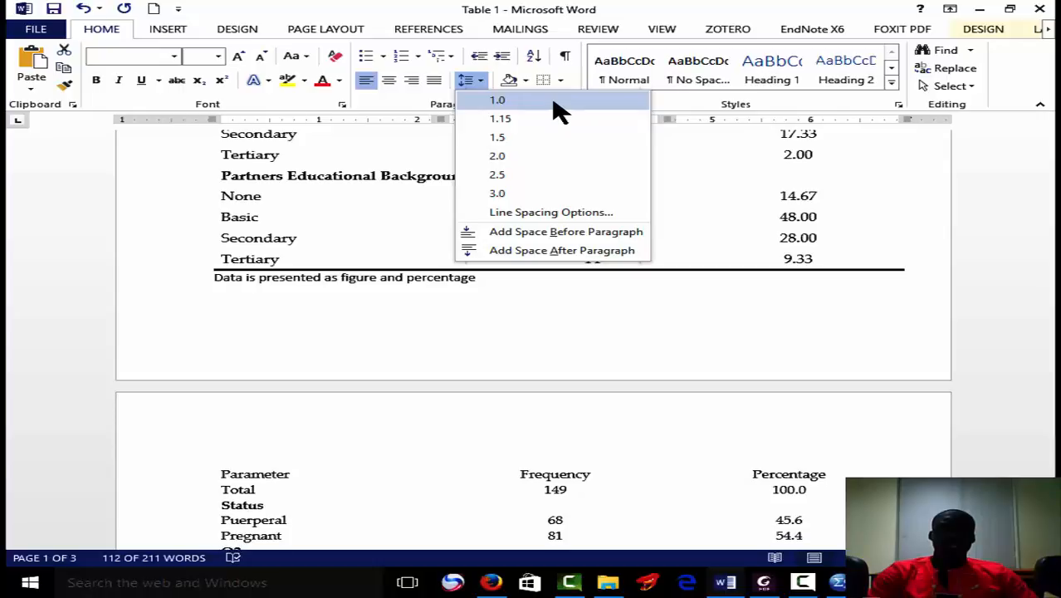
{"action": "left_click", "coordinate": [558, 111]}
{"action": "left_click_drag", "start_coordinate": [1046, 248], "coordinate": [1046, 449]}
{"action": "left_click_drag", "start_coordinate": [1050, 406], "coordinate": [1043, 246]}
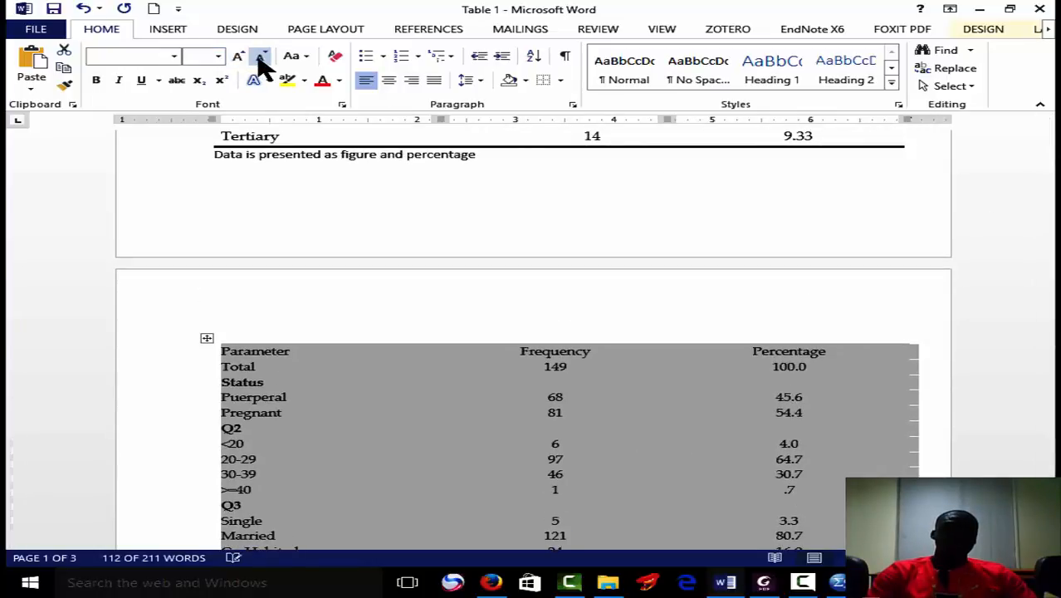
{"action": "left_click_drag", "start_coordinate": [1048, 311], "coordinate": [1048, 432]}
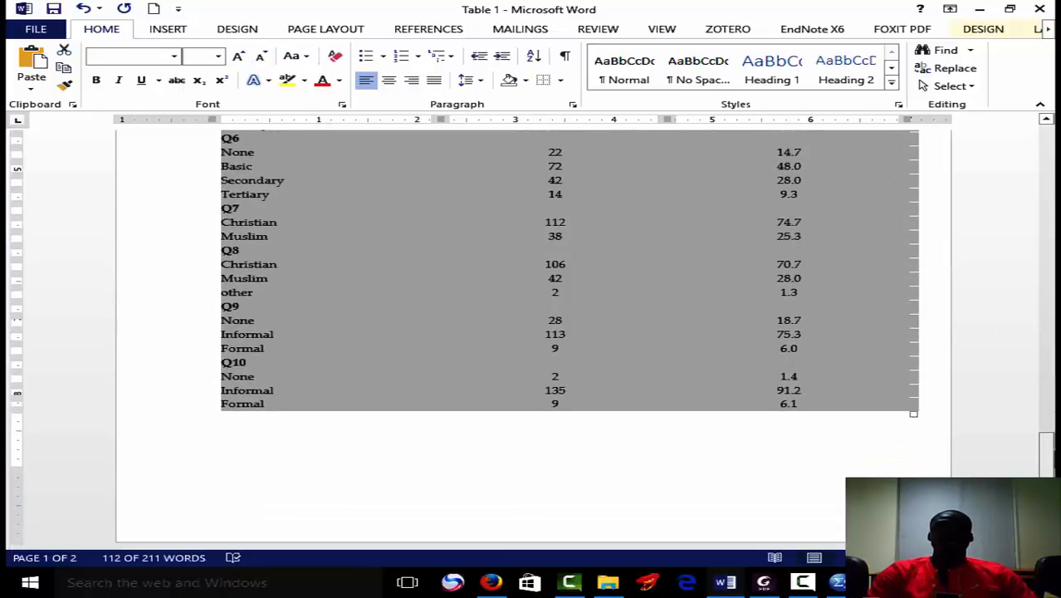
Apply 2 ¼ pt borders to only the top and bottom edges of the whole table.
{"action": "left_click", "coordinate": [562, 83]}
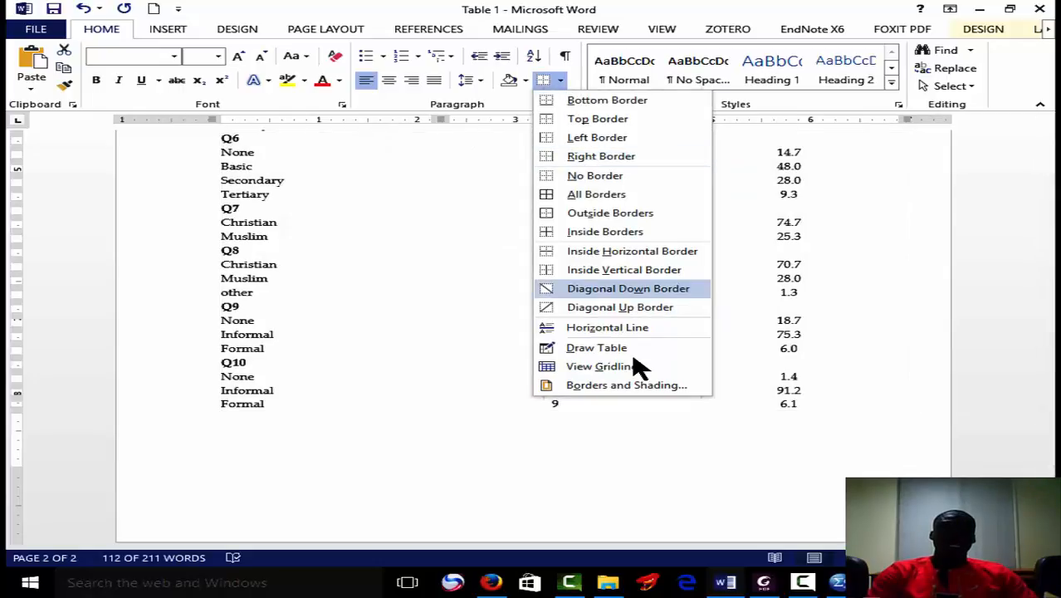
{"action": "left_click", "coordinate": [636, 385]}
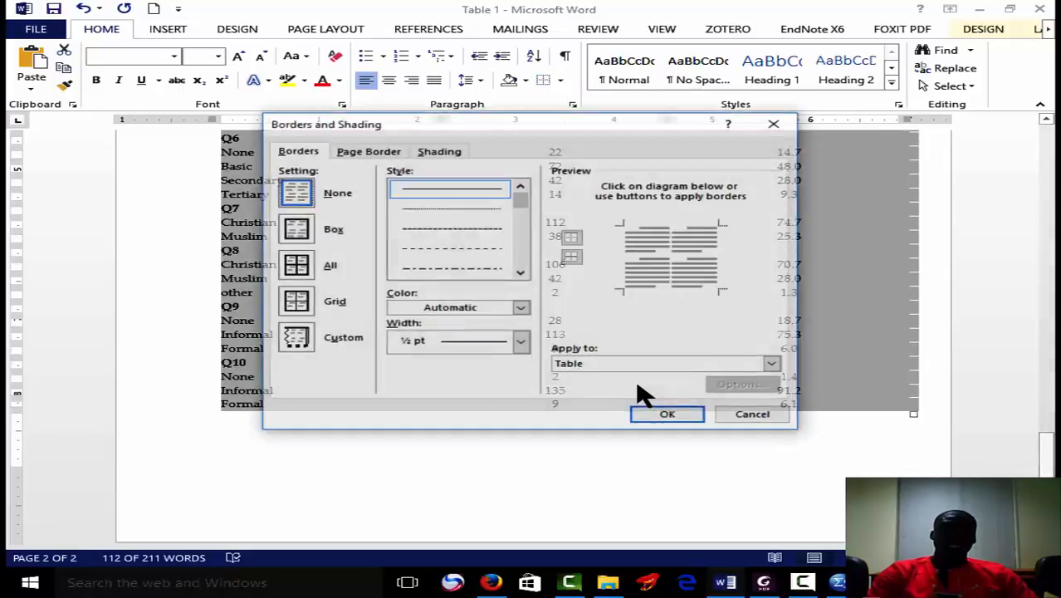
{"action": "left_click", "coordinate": [521, 343]}
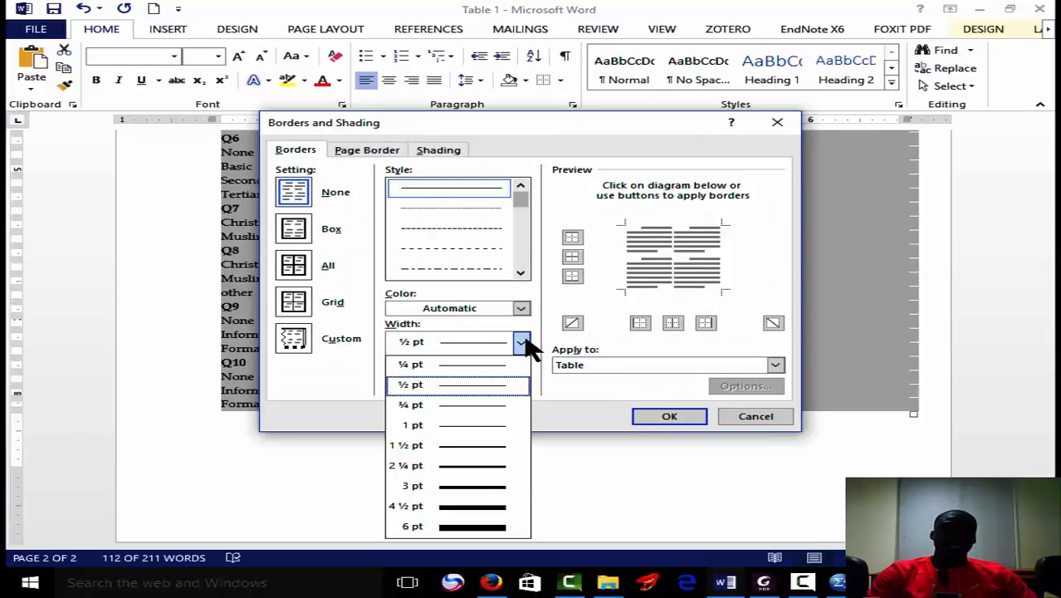
{"action": "left_click", "coordinate": [486, 468]}
{"action": "left_click", "coordinate": [573, 274]}
{"action": "left_click", "coordinate": [574, 240]}
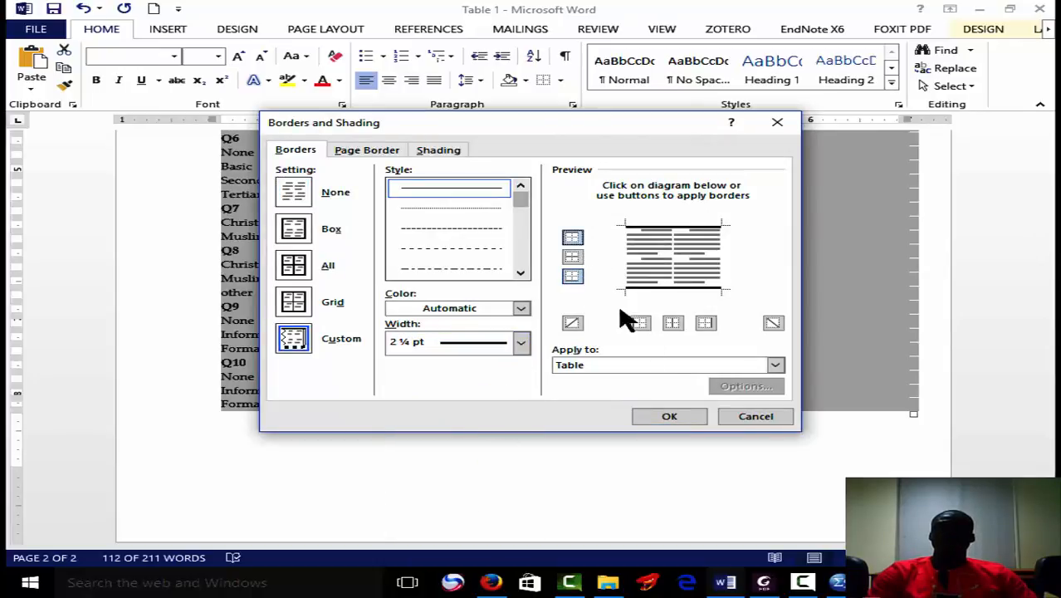
{"action": "left_click", "coordinate": [669, 416]}
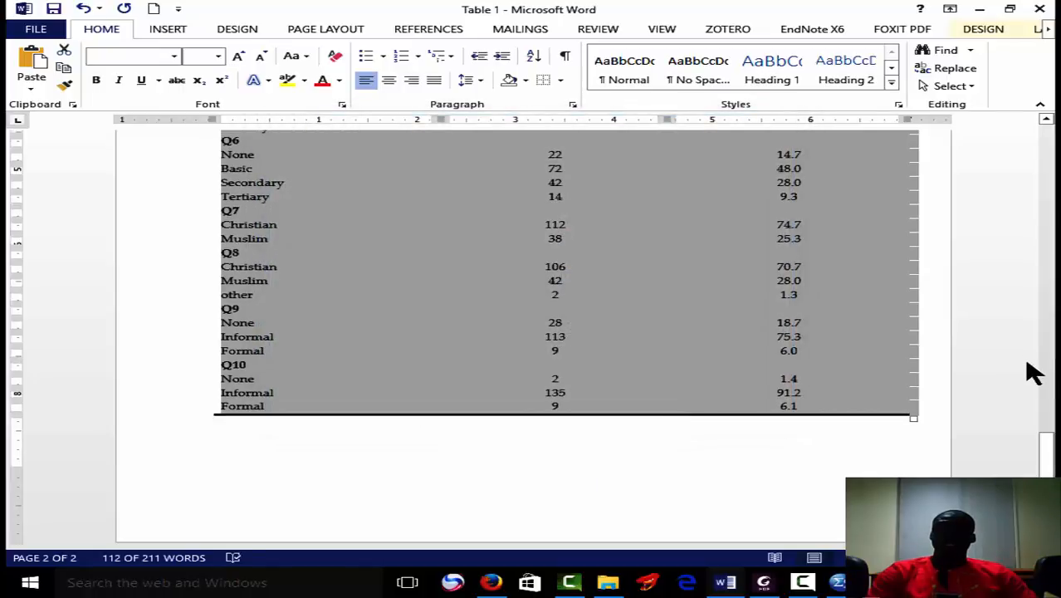
Add a bottom border beneath the Parameter, Frequency and Percentage header row.
{"action": "scroll", "coordinate": [1046, 423], "scroll_direction": "up", "scroll_amount": 1}
{"action": "scroll", "coordinate": [249, 266], "scroll_direction": "up", "scroll_amount": 10}
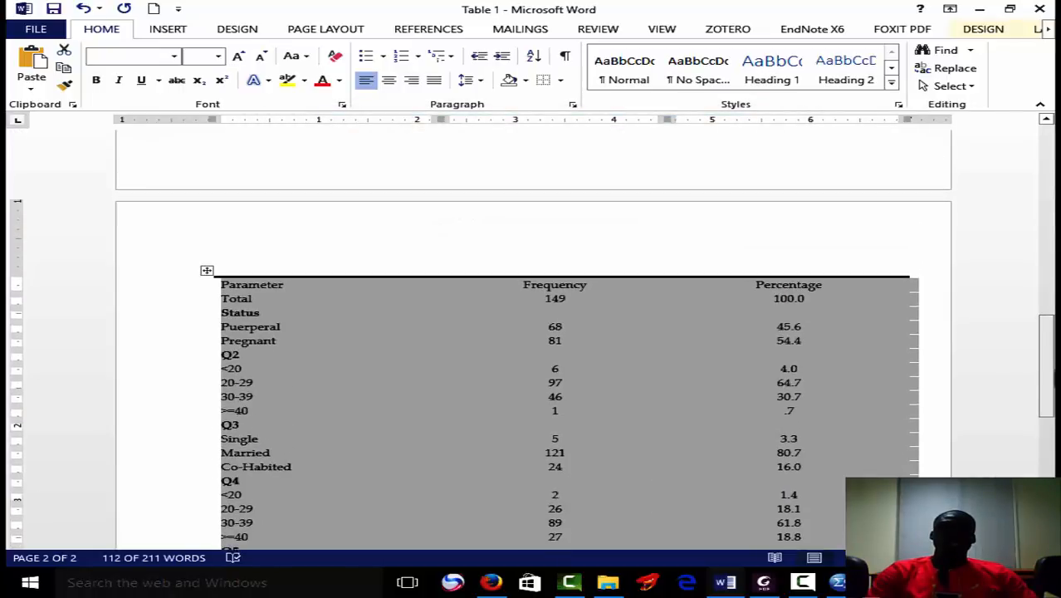
{"action": "left_click_drag", "start_coordinate": [215, 285], "coordinate": [739, 263]}
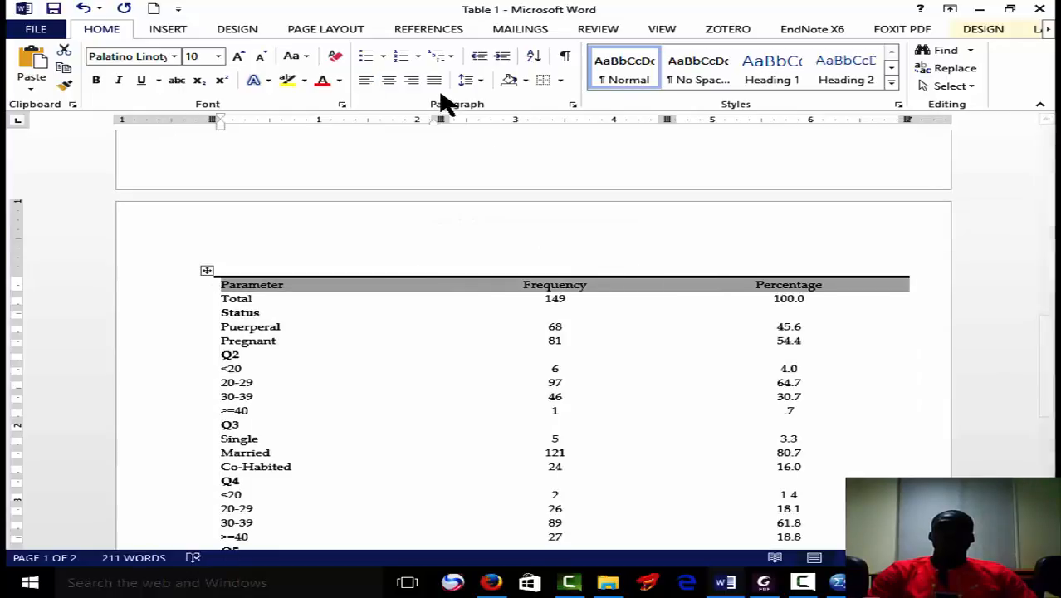
{"action": "left_click", "coordinate": [560, 80]}
{"action": "left_click", "coordinate": [572, 104]}
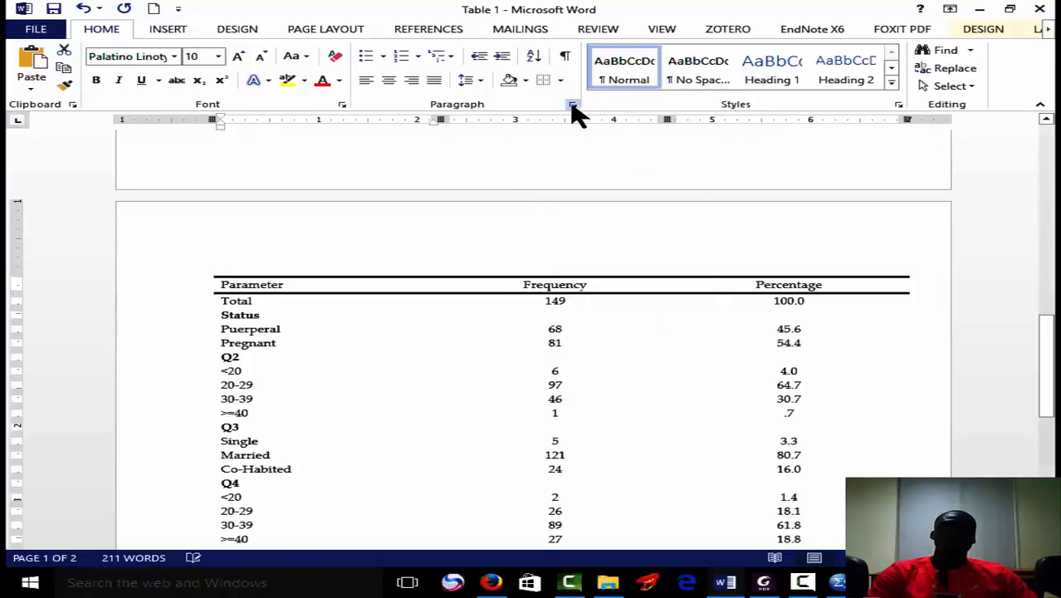
{"action": "left_click", "coordinate": [611, 414]}
Compare the newly formatted table with the finished demographic table on page 1.
{"action": "left_click_drag", "start_coordinate": [1048, 369], "coordinate": [1041, 209]}
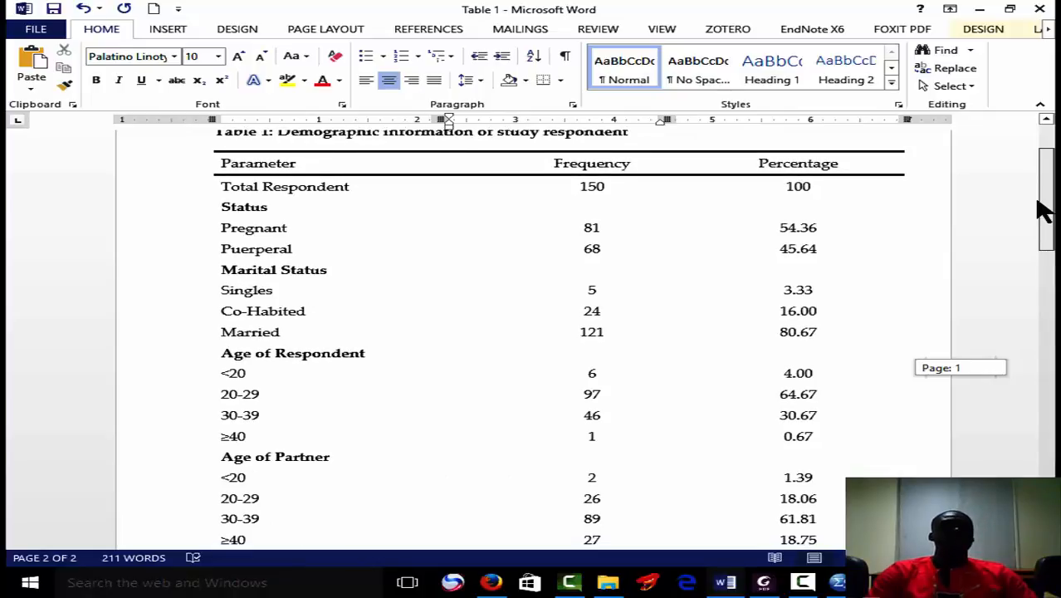
{"action": "left_click_drag", "start_coordinate": [1041, 210], "coordinate": [1041, 210]}
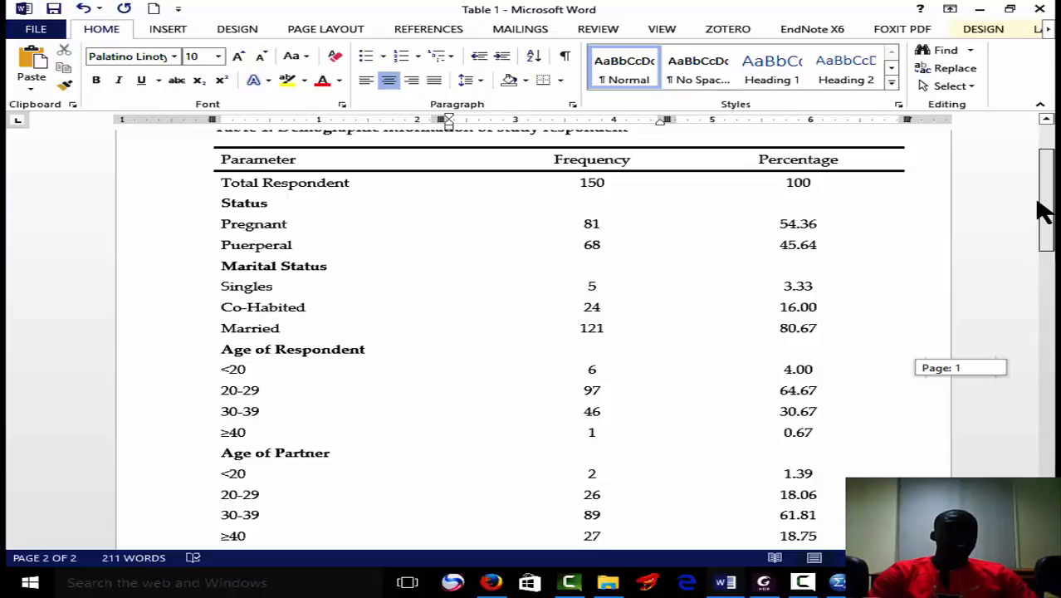
{"action": "left_click_drag", "start_coordinate": [1044, 214], "coordinate": [1044, 472]}
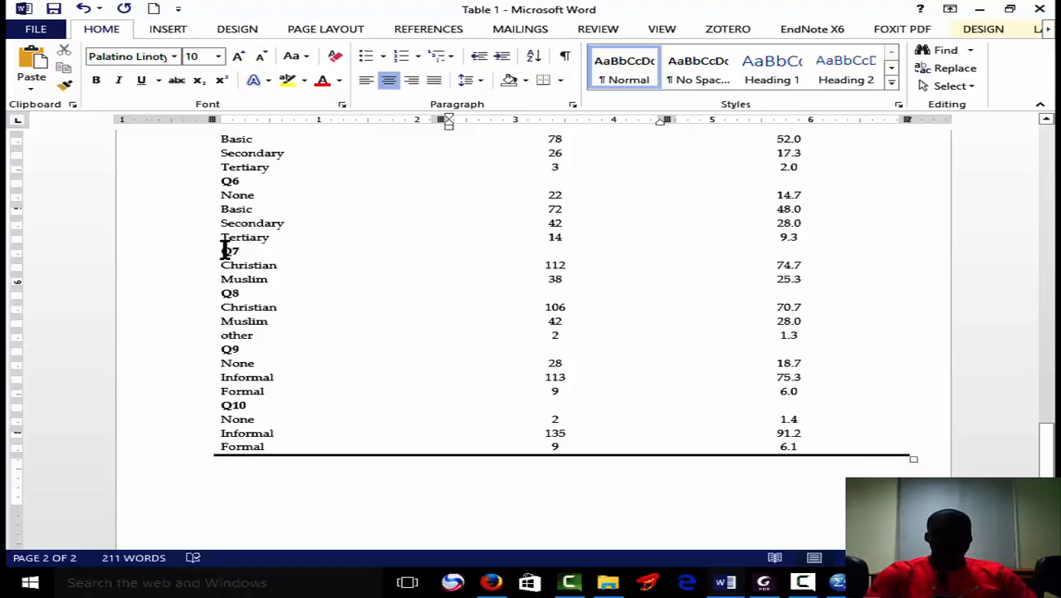
{"action": "left_click_drag", "start_coordinate": [1049, 482], "coordinate": [1051, 367]}
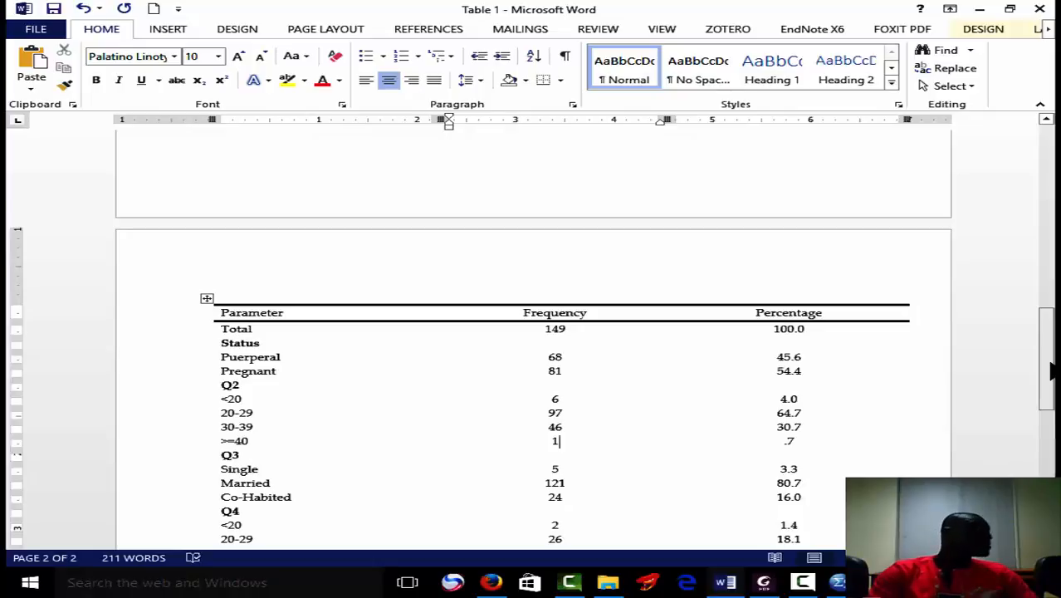